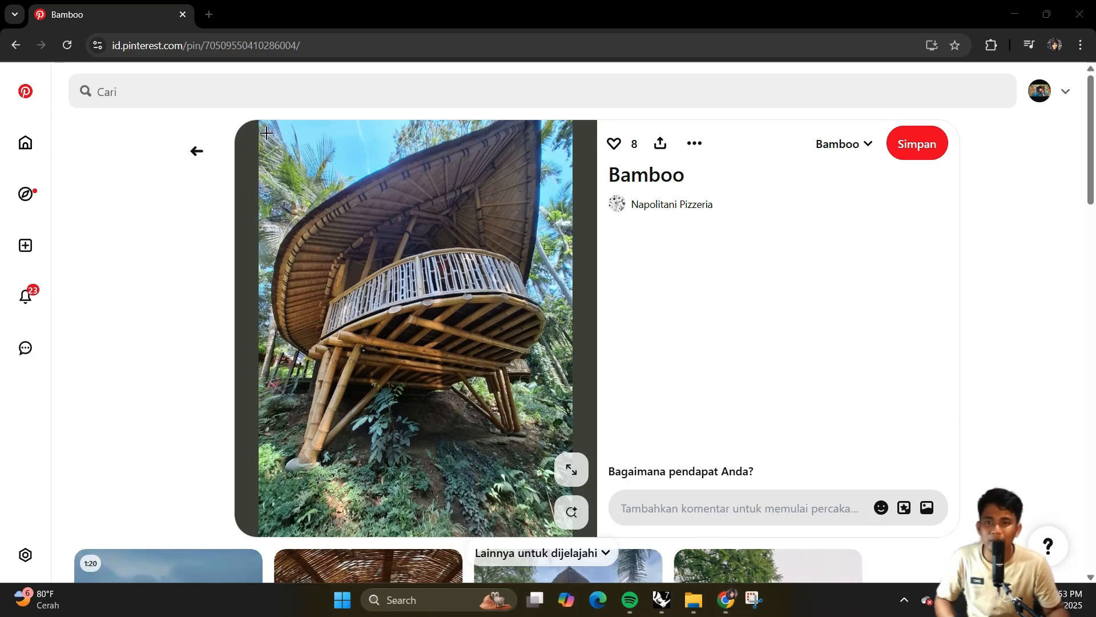
Capture a snip of the bamboo building photo, circle a spot on the roof's outer surface and handwrite "atap" above it
{"action": "key", "text": "super+shift+s"}
{"action": "left_click_drag", "start_coordinate": [264, 122], "coordinate": [559, 479]}
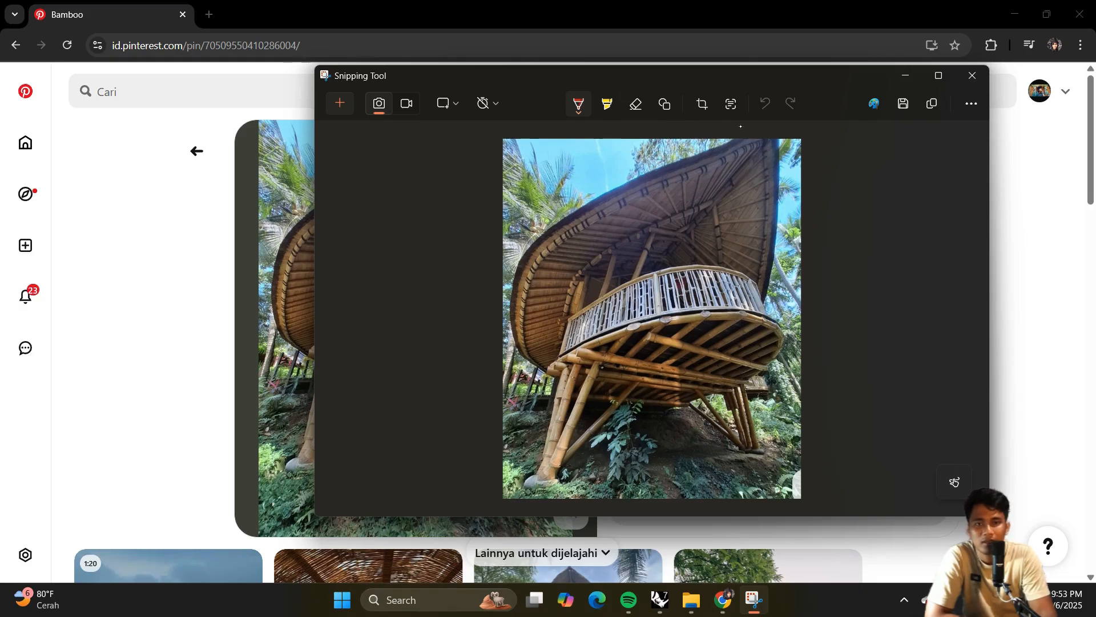
{"action": "mouse_move", "coordinate": [573, 211]}
{"action": "left_mouse_down"}
{"action": "mouse_move", "coordinate": [559, 223]}
{"action": "mouse_move", "coordinate": [571, 211]}
{"action": "mouse_move", "coordinate": [553, 190]}
{"action": "mouse_move", "coordinate": [571, 187]}
{"action": "left_mouse_up"}
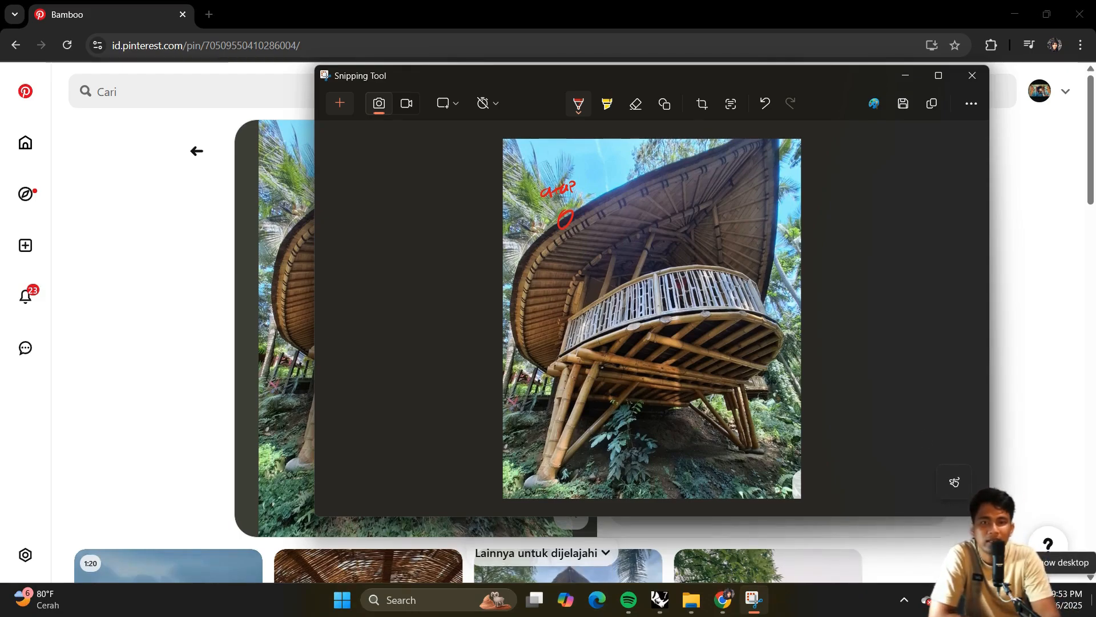
{"action": "left_click_drag", "start_coordinate": [588, 163], "coordinate": [591, 168]}
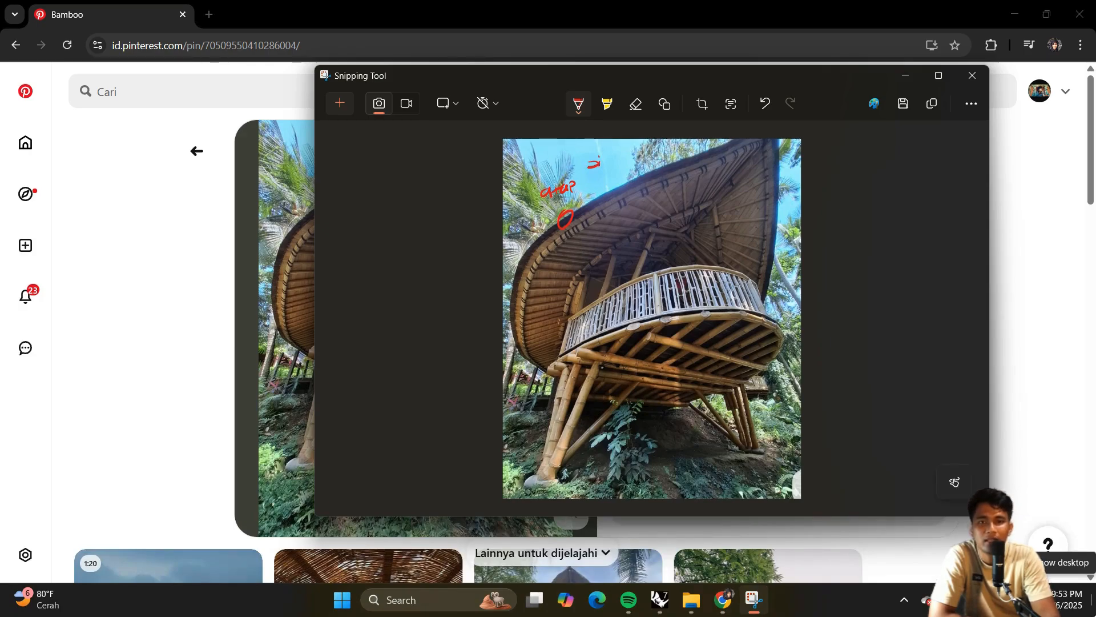
{"action": "left_click", "coordinate": [635, 104]}
{"action": "left_click", "coordinate": [594, 165]}
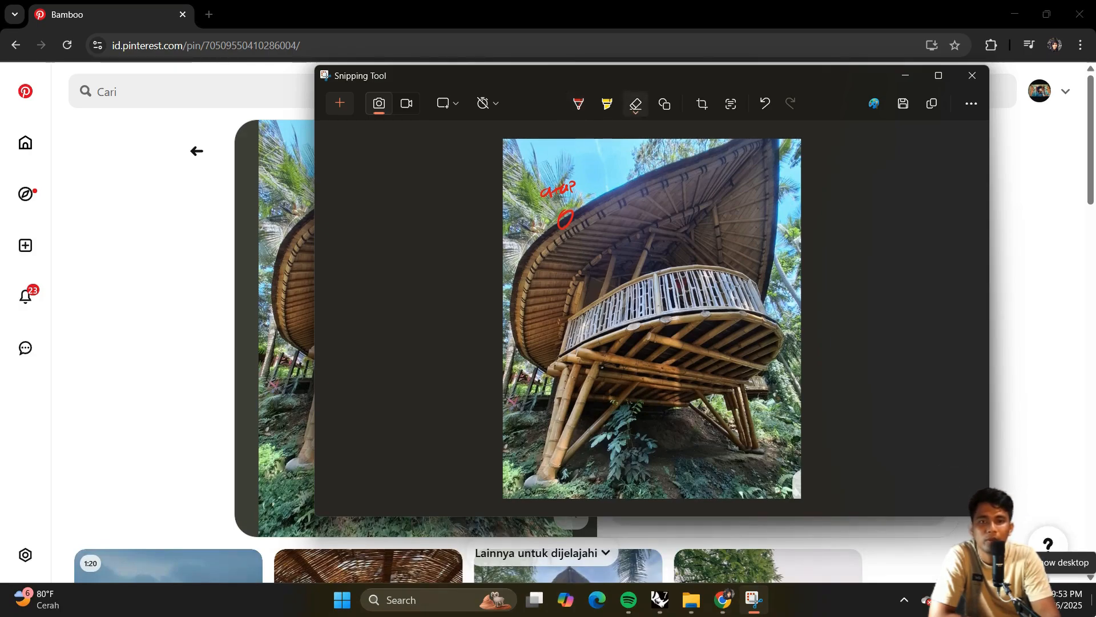
Draw a red arrow outward from the upper roof edge and handwrite an underlined label at its tip
{"action": "left_click", "coordinate": [579, 104]}
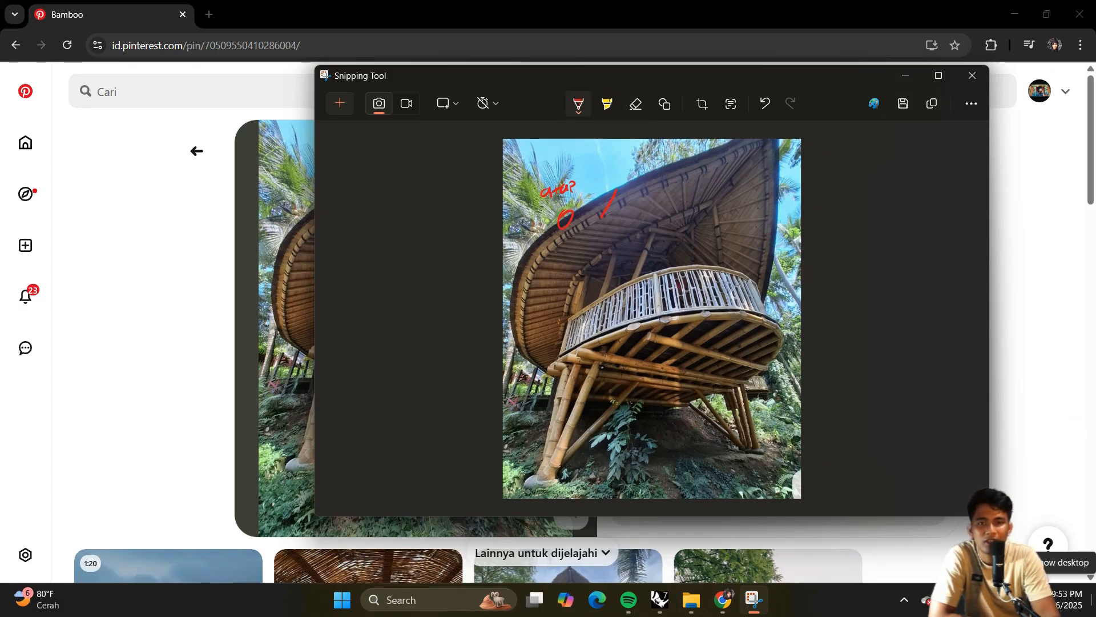
{"action": "mouse_move", "coordinate": [608, 190]}
{"action": "left_mouse_down"}
{"action": "mouse_move", "coordinate": [617, 195]}
{"action": "mouse_move", "coordinate": [630, 164]}
{"action": "left_mouse_up"}
{"action": "left_click_drag", "start_coordinate": [621, 173], "coordinate": [628, 170]}
{"action": "left_click_drag", "start_coordinate": [634, 167], "coordinate": [640, 171]}
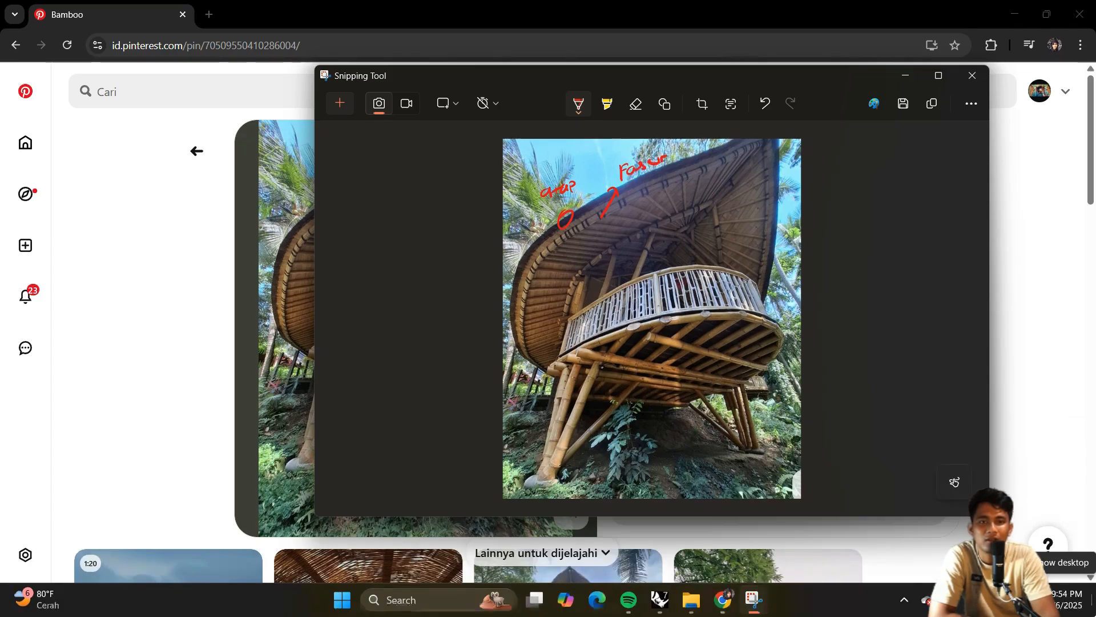
{"action": "left_click_drag", "start_coordinate": [623, 181], "coordinate": [667, 163]}
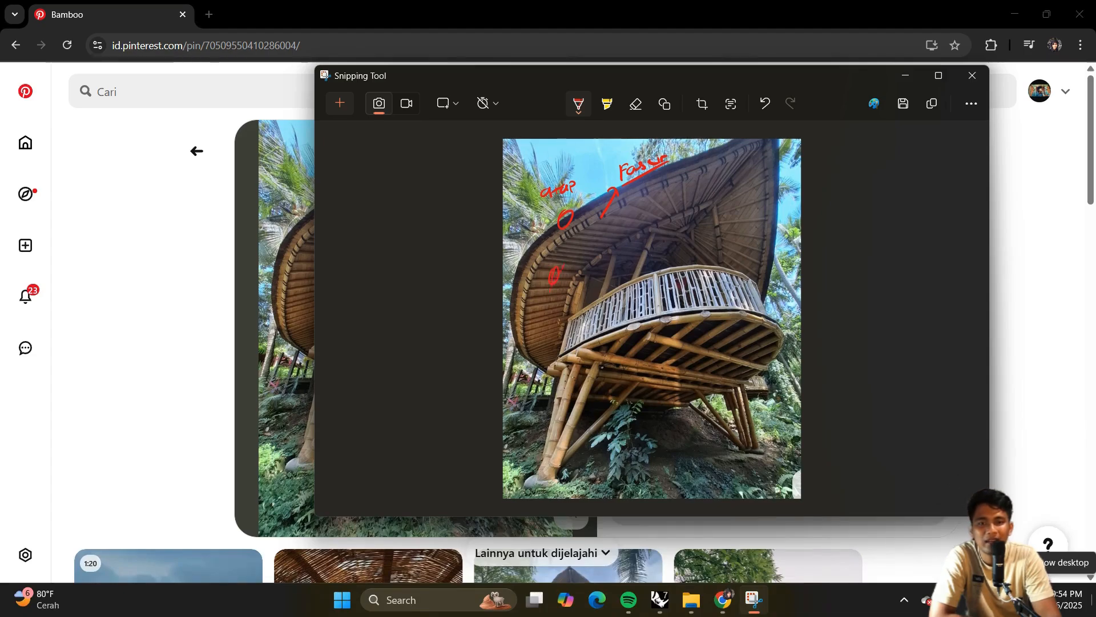
Annotate the roof rafters, ridge, supporting columns and roof edges with red pen strokes, including the 10 cm and 30 cm notes
{"action": "left_click_drag", "start_coordinate": [570, 255], "coordinate": [575, 260]}
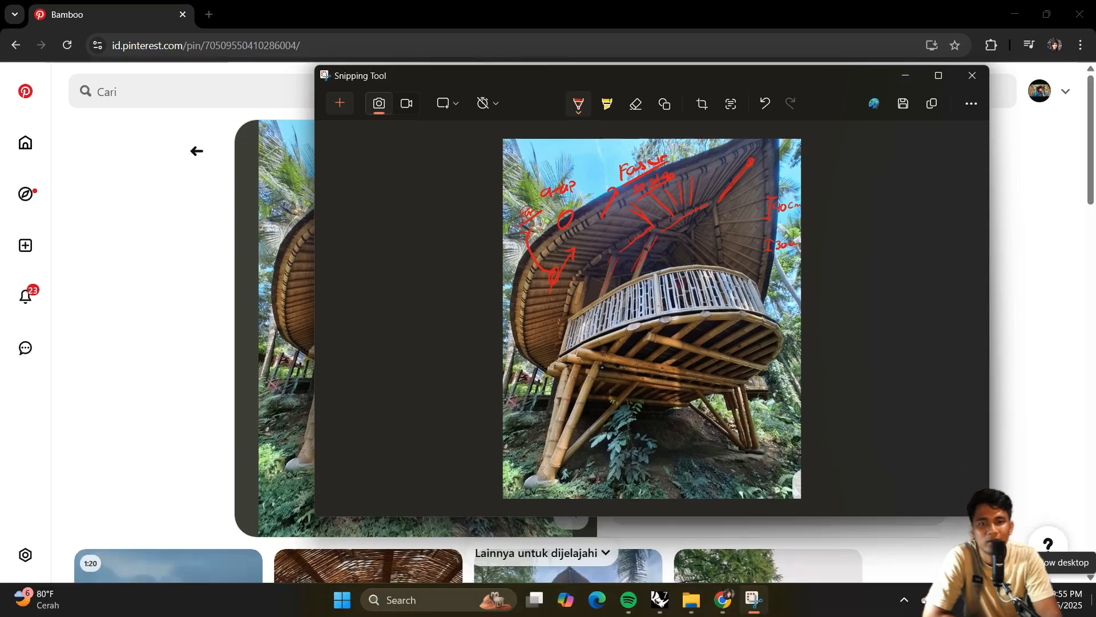
{"action": "left_click_drag", "start_coordinate": [611, 256], "coordinate": [599, 292]}
{"action": "left_click_drag", "start_coordinate": [617, 259], "coordinate": [606, 287]}
{"action": "left_click_drag", "start_coordinate": [660, 230], "coordinate": [682, 233]}
{"action": "left_click_drag", "start_coordinate": [657, 241], "coordinate": [687, 245]}
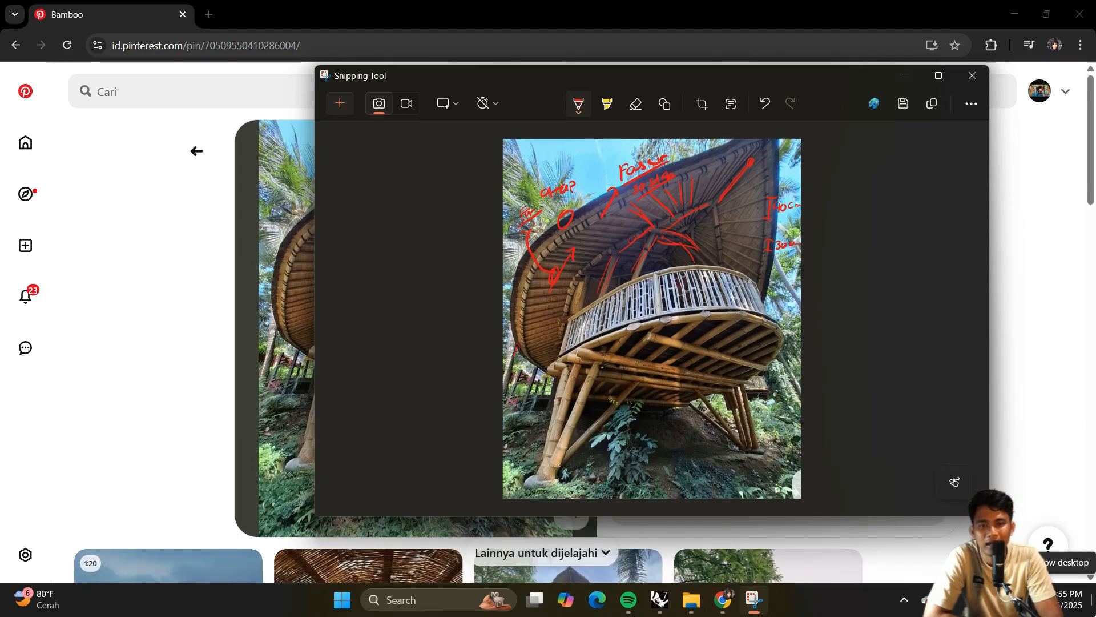
{"action": "left_click_drag", "start_coordinate": [529, 354], "coordinate": [564, 306]}
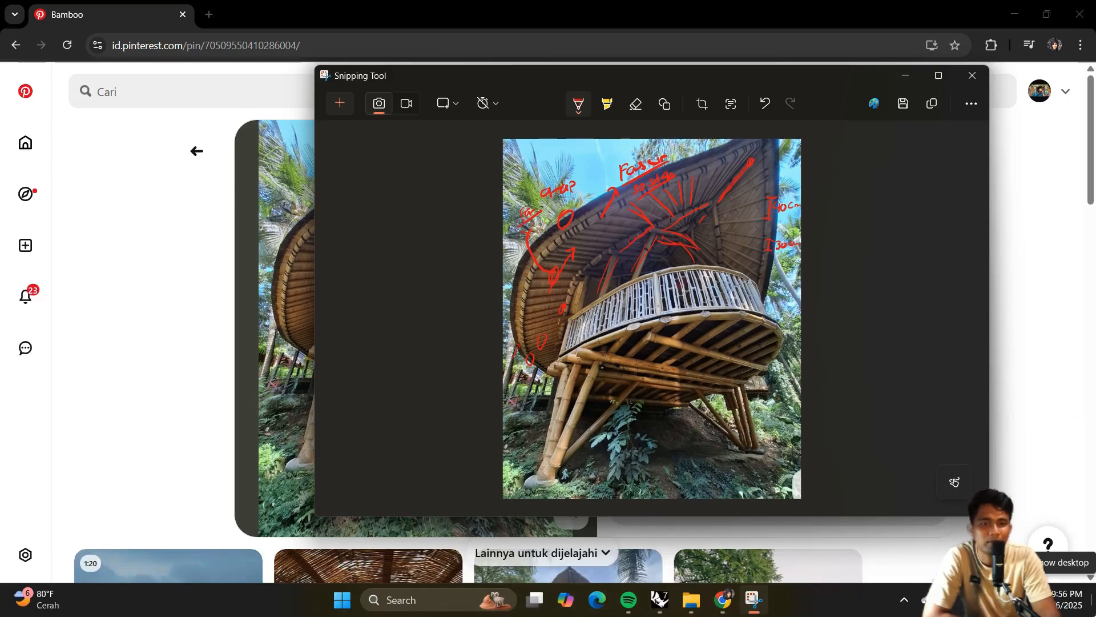
{"action": "left_click_drag", "start_coordinate": [765, 181], "coordinate": [753, 217]}
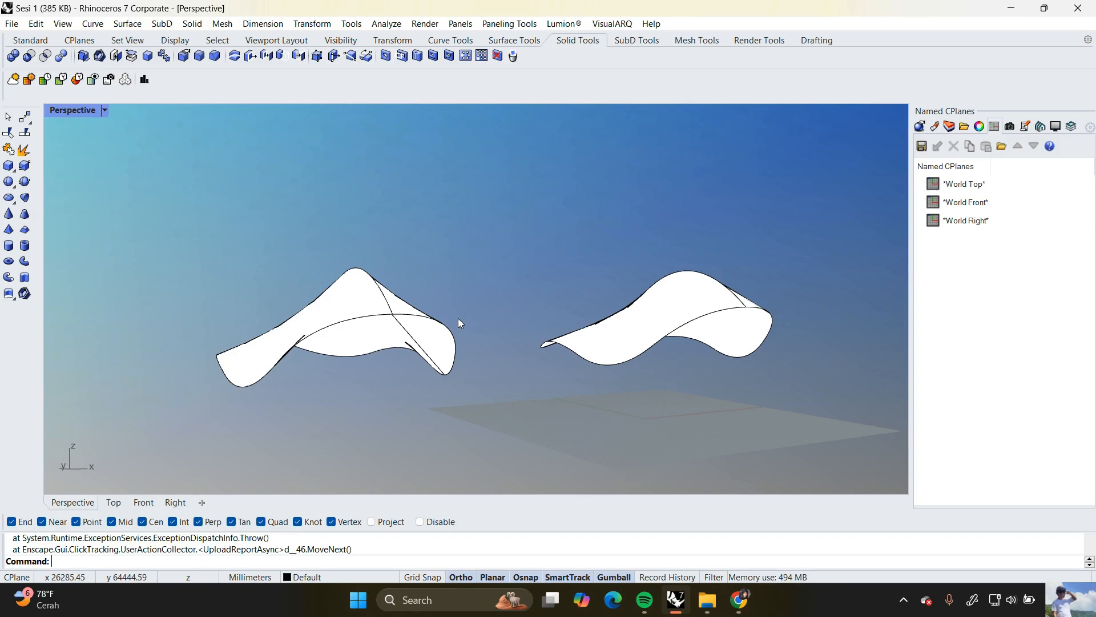
Switch to Rhinoceros and examine the two curved roof models from several angles, including the thin strips at one roof's tail
{"action": "right_click_drag", "start_coordinate": [458, 316], "coordinate": [370, 367]}
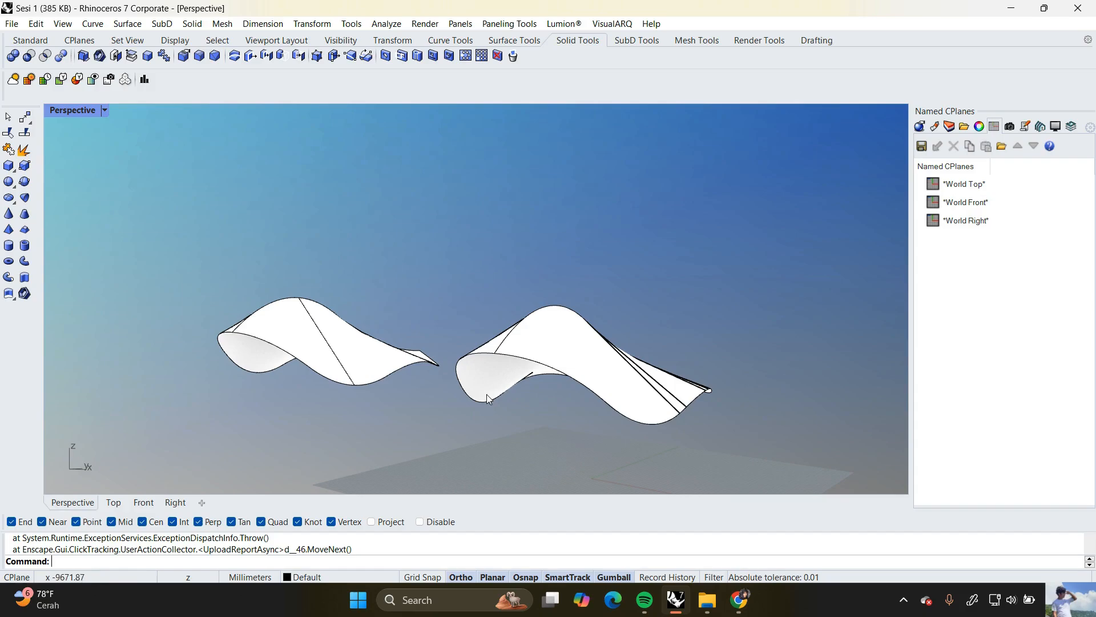
{"action": "right_click_drag", "start_coordinate": [451, 425], "coordinate": [411, 284]}
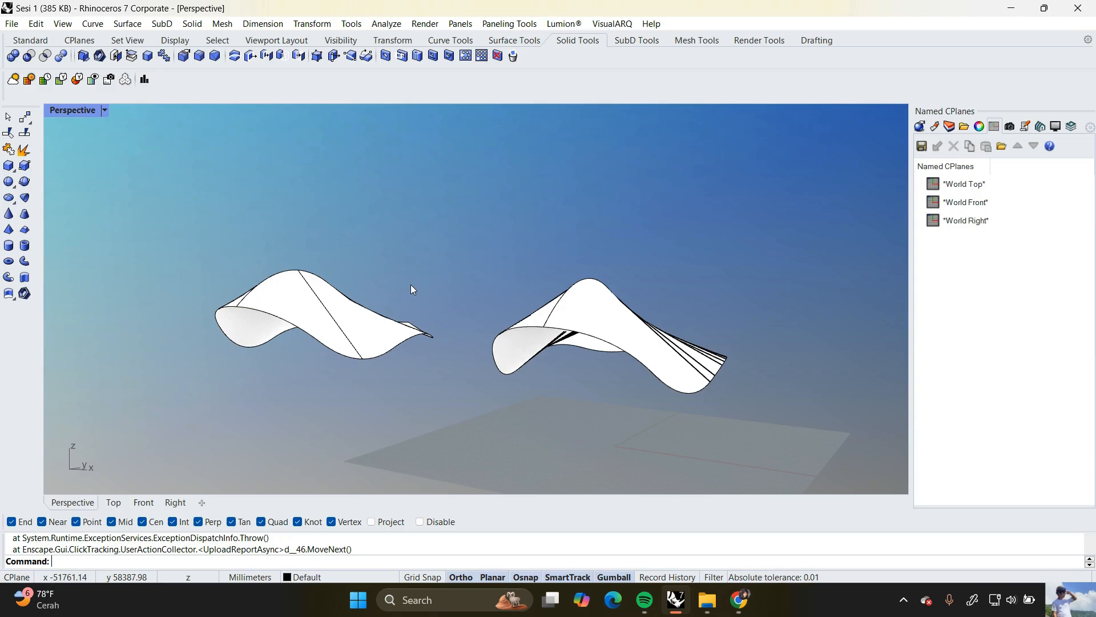
{"action": "scroll", "coordinate": [491, 304], "scroll_direction": "down", "scroll_amount": 3}
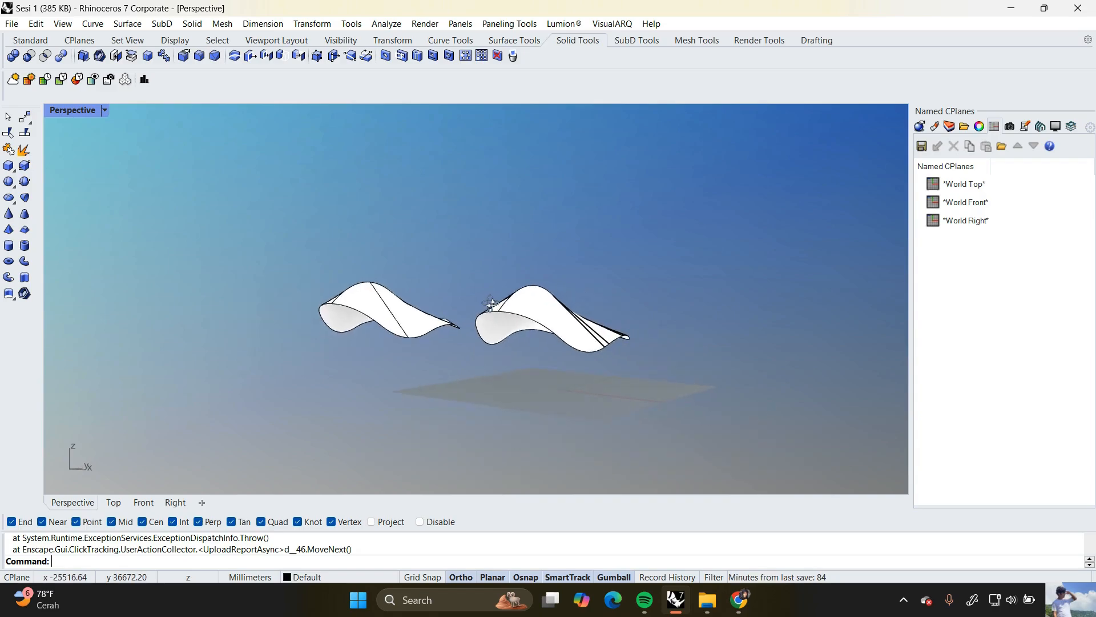
{"action": "scroll", "coordinate": [540, 364], "scroll_direction": "up", "scroll_amount": 4}
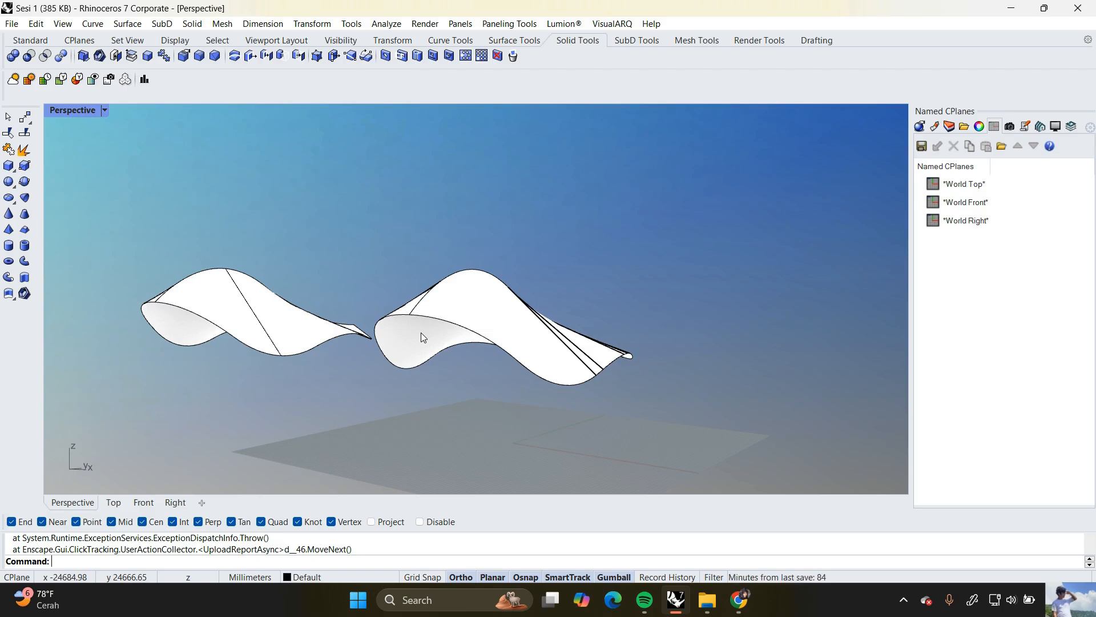
{"action": "right_click_drag", "start_coordinate": [423, 337], "coordinate": [510, 352]}
{"action": "left_click", "coordinate": [528, 379]}
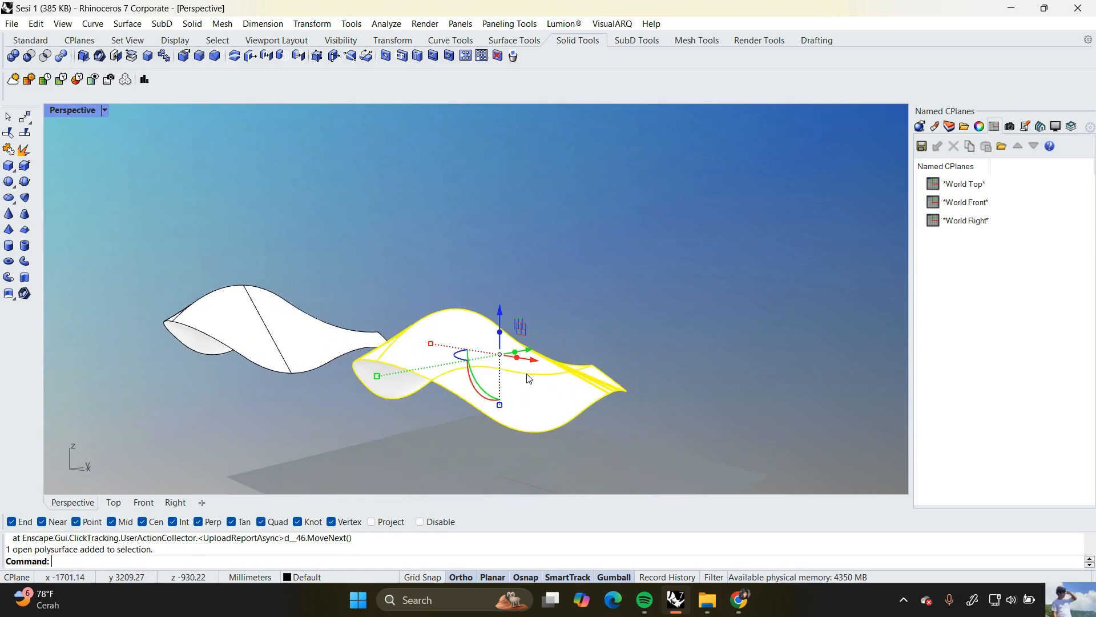
{"action": "key", "text": "Escape"}
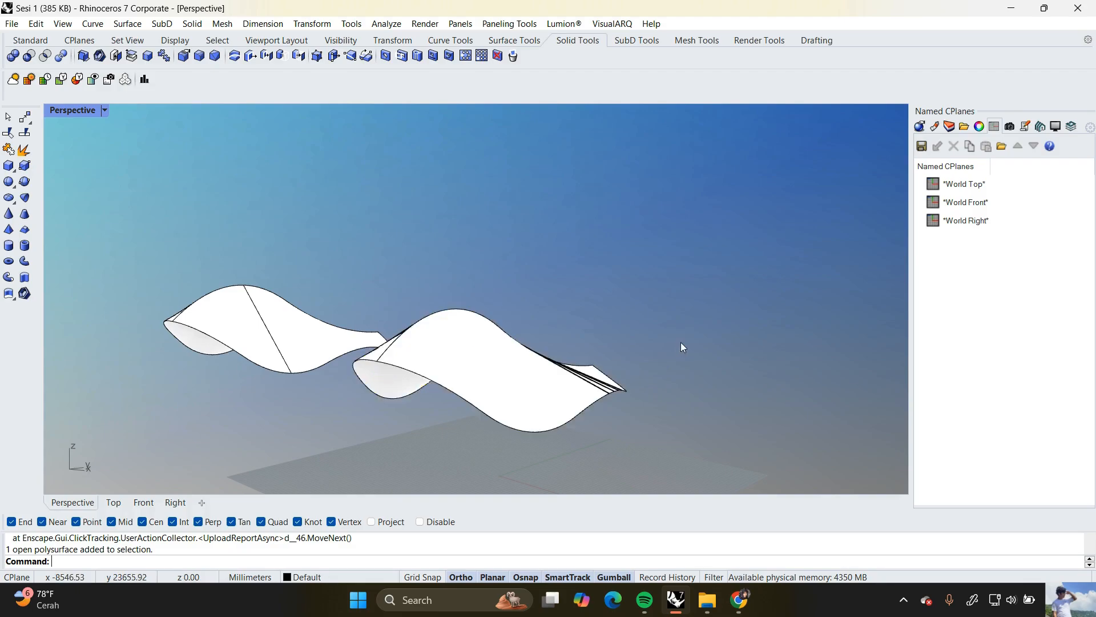
{"action": "scroll", "coordinate": [572, 416], "scroll_direction": "up", "scroll_amount": 5}
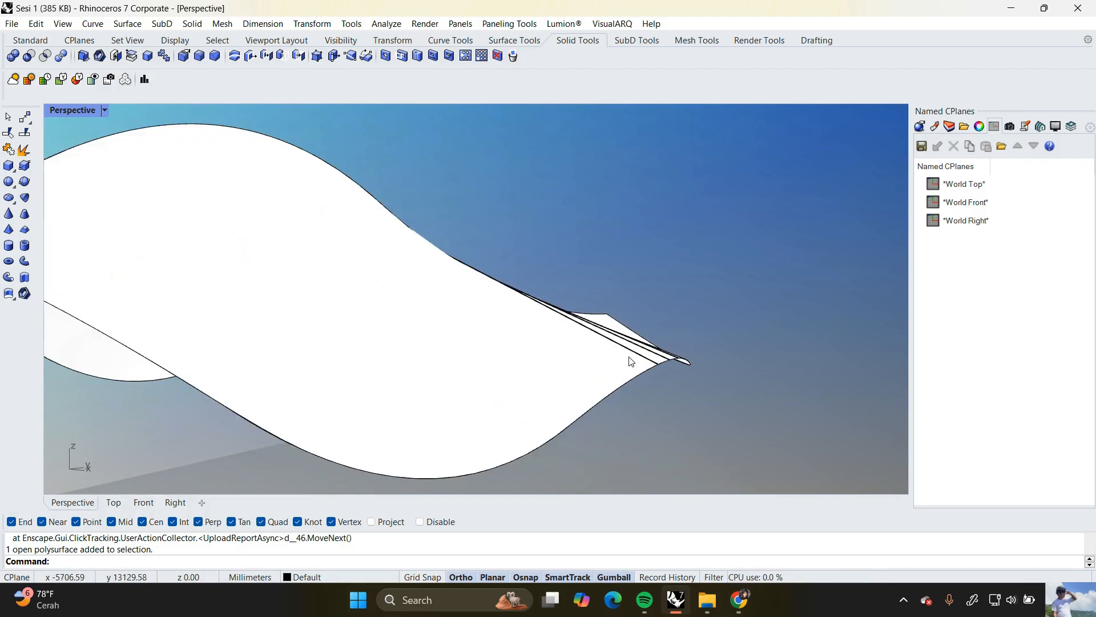
{"action": "scroll", "coordinate": [279, 228], "scroll_direction": "down", "scroll_amount": 5}
{"action": "right_click_drag", "start_coordinate": [279, 228], "coordinate": [390, 356]}
{"action": "scroll", "coordinate": [250, 310], "scroll_direction": "up", "scroll_amount": 5}
{"action": "scroll", "coordinate": [262, 330], "scroll_direction": "down", "scroll_amount": 5}
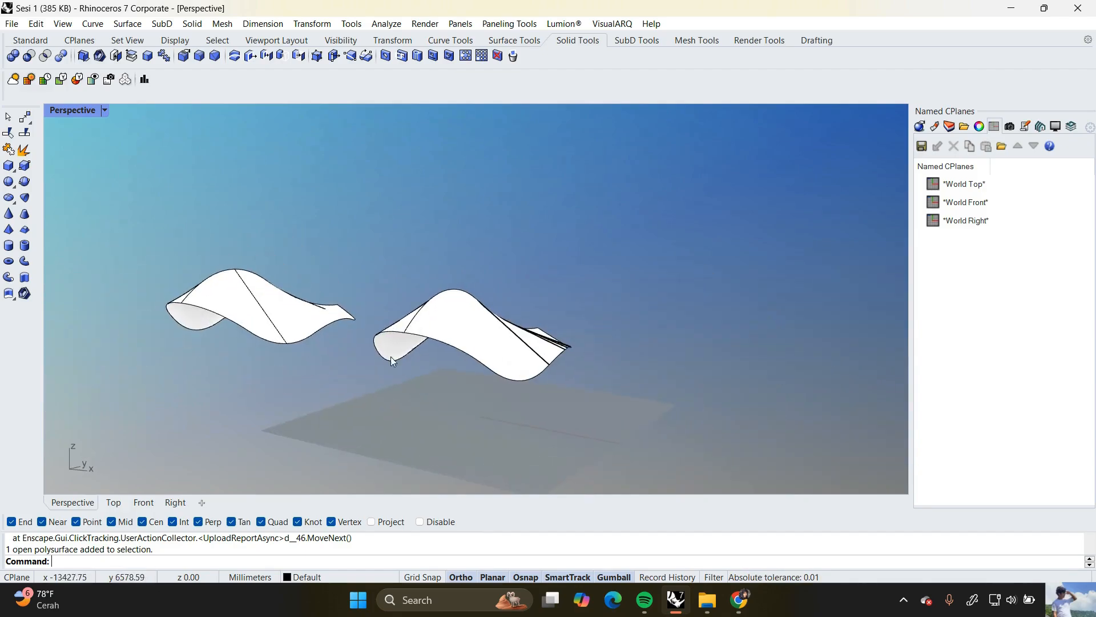
Delete the roof model with the thin tail strips, and move the remaining roof from its upper edge point to 0,0,0 with Ortho off
{"action": "left_click_drag", "start_coordinate": [587, 426], "coordinate": [395, 251]}
{"action": "key", "text": "Delete"}
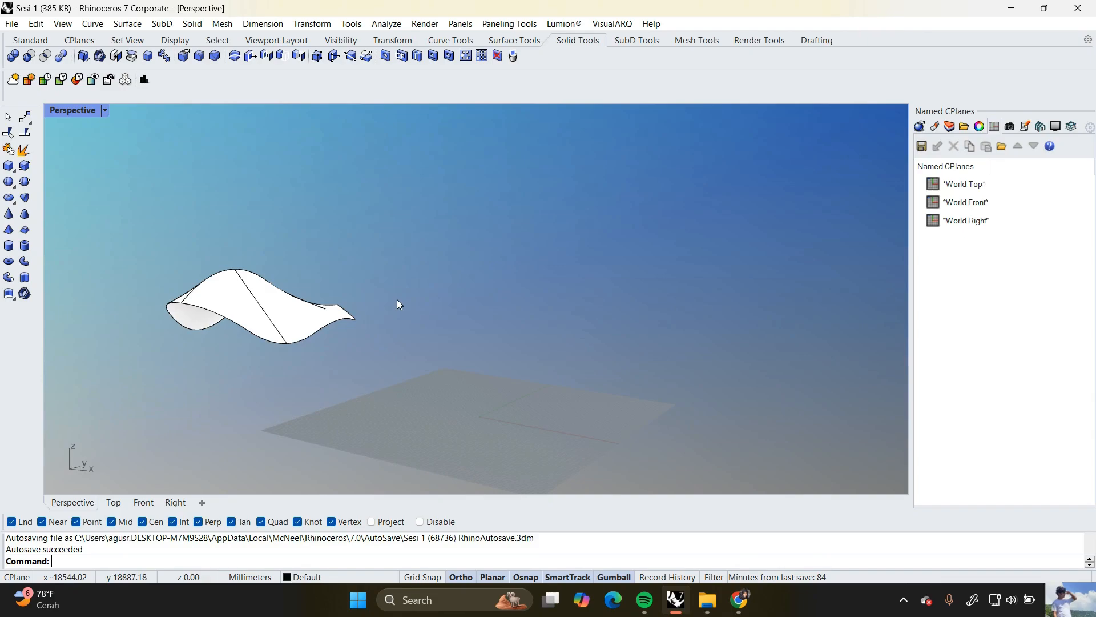
{"action": "left_click_drag", "start_coordinate": [397, 299], "coordinate": [122, 217]}
{"action": "right_click_drag", "start_coordinate": [122, 217], "coordinate": [207, 249]}
{"action": "type", "text": "M"}
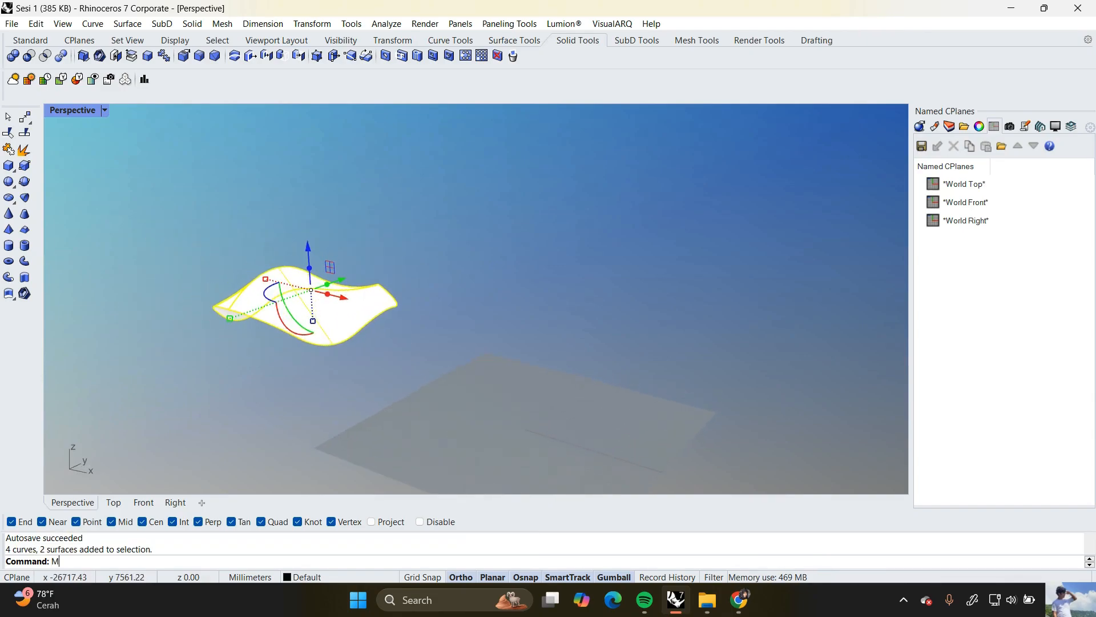
{"action": "type", "text": "ove"}
{"action": "key", "text": "Return"}
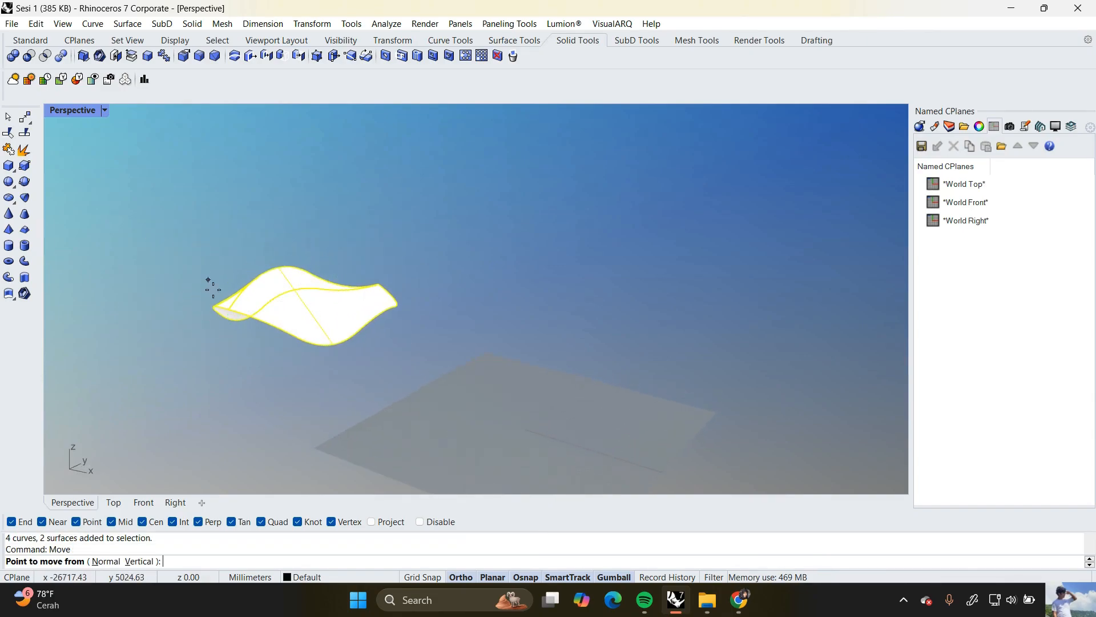
{"action": "left_click", "coordinate": [274, 268]}
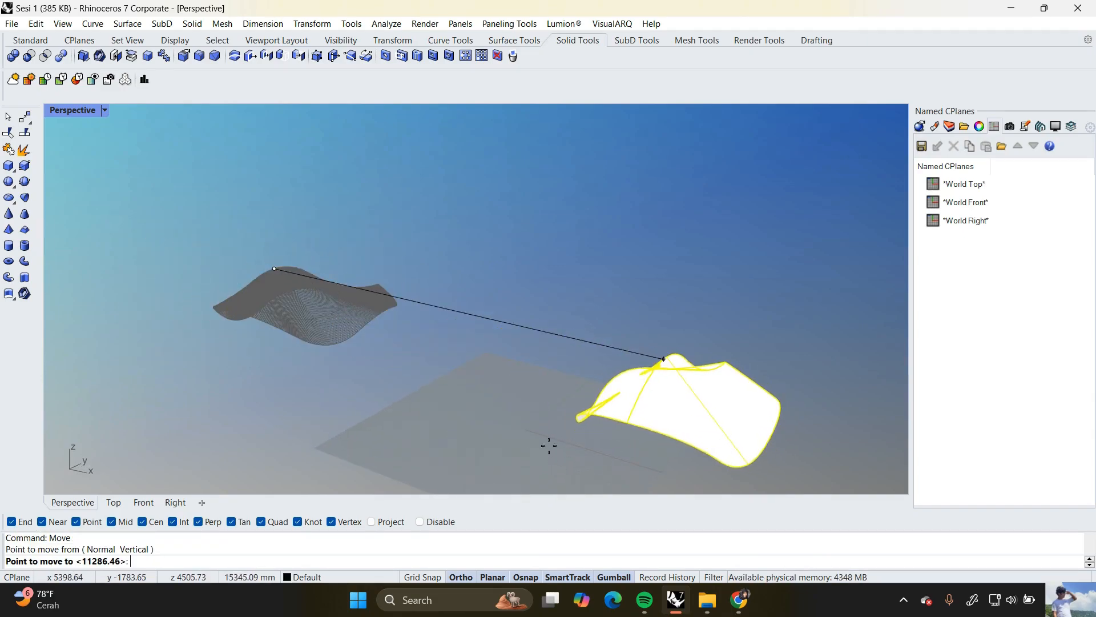
{"action": "left_click", "coordinate": [464, 577]}
{"action": "type", "text": "0,0,0"}
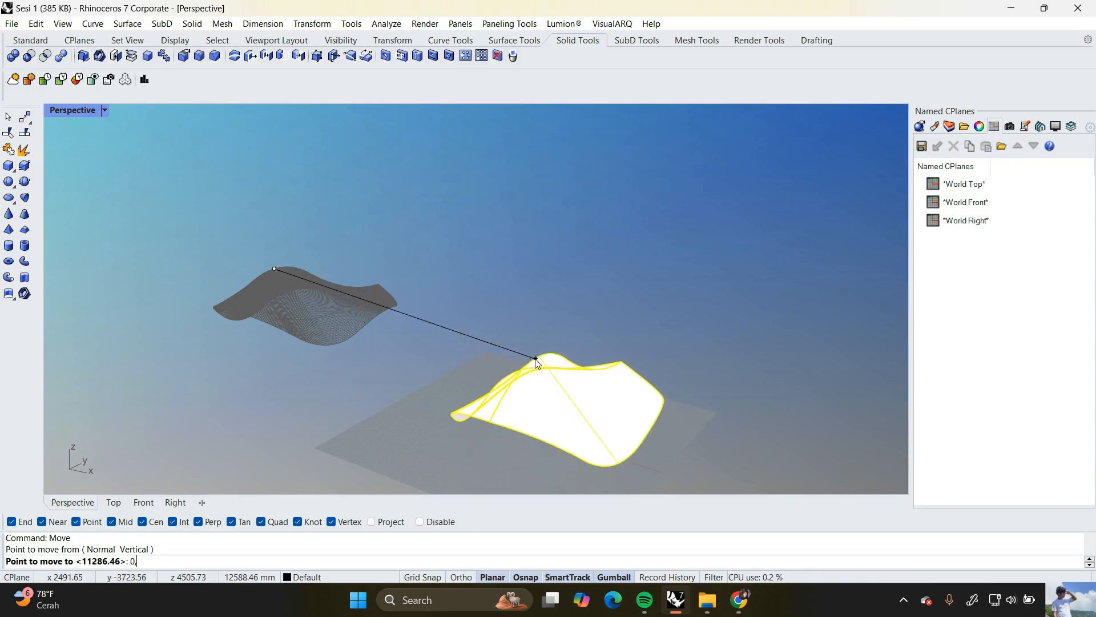
{"action": "key", "text": "Return"}
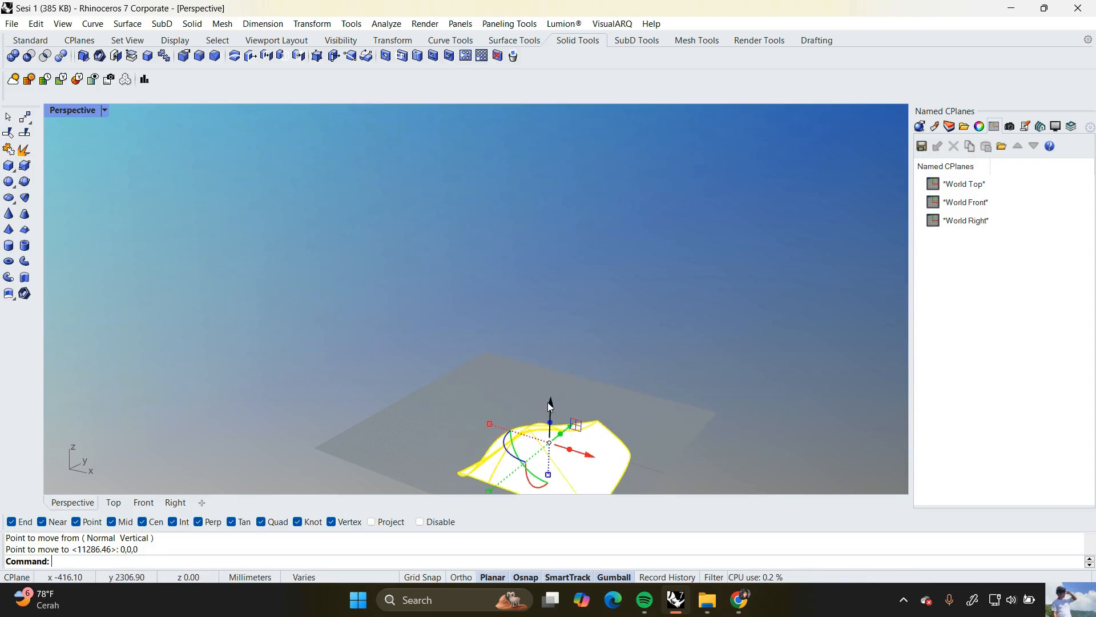
Raise the roof vertically above the ground grid and deselect it
{"action": "left_click_drag", "start_coordinate": [549, 403], "coordinate": [563, 265]}
{"action": "left_click", "coordinate": [345, 251]}
{"action": "right_click_drag", "start_coordinate": [345, 252], "coordinate": [180, 112]}
Set the Perspective viewport to the Shaded display mode and inspect the roof surfaces from different sides
{"action": "left_click", "coordinate": [105, 110]}
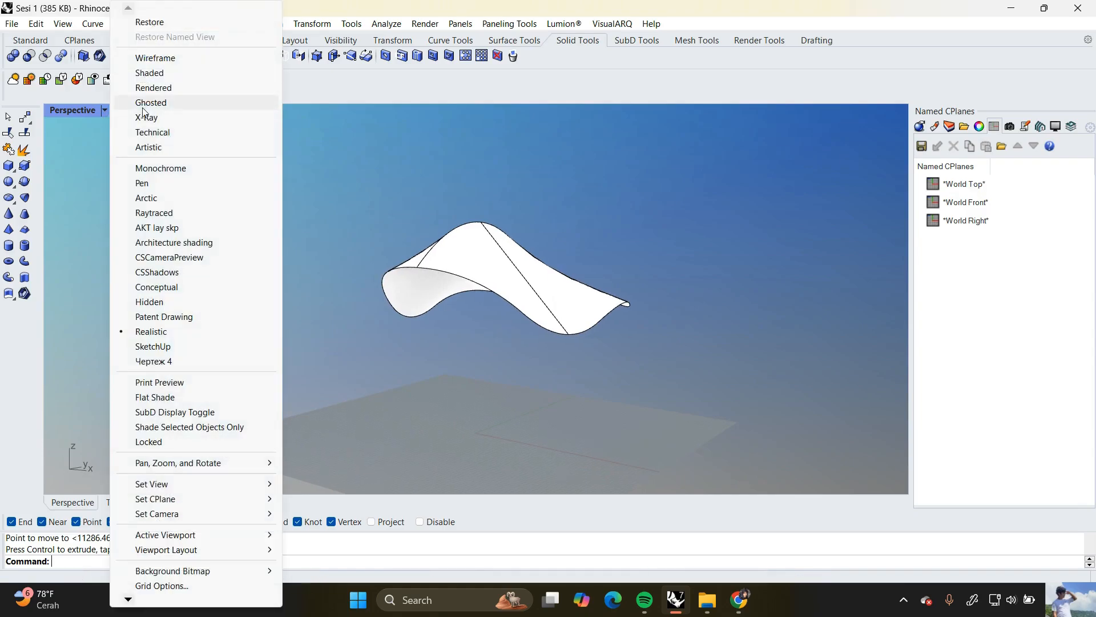
{"action": "left_click", "coordinate": [152, 72]}
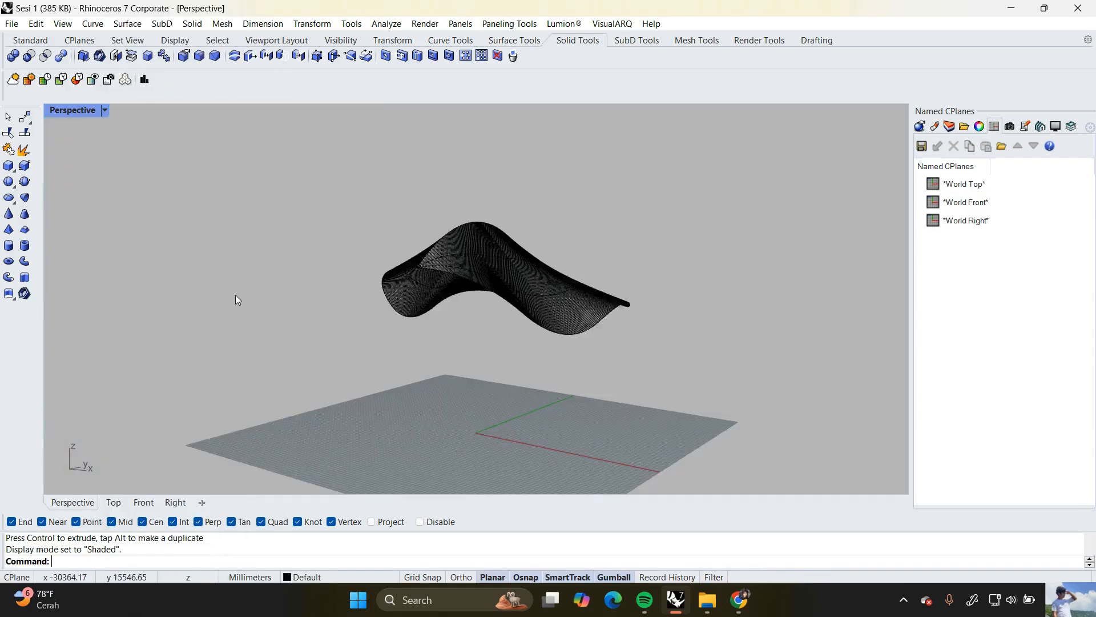
{"action": "mouse_move", "coordinate": [235, 295]}
{"action": "right_mouse_down"}
{"action": "mouse_move", "coordinate": [458, 324]}
{"action": "mouse_move", "coordinate": [557, 289]}
{"action": "mouse_move", "coordinate": [579, 294]}
{"action": "mouse_move", "coordinate": [440, 320]}
{"action": "mouse_move", "coordinate": [239, 227]}
{"action": "mouse_move", "coordinate": [340, 294]}
{"action": "mouse_move", "coordinate": [384, 256]}
{"action": "mouse_move", "coordinate": [418, 248]}
{"action": "mouse_move", "coordinate": [388, 262]}
{"action": "mouse_move", "coordinate": [366, 246]}
{"action": "right_mouse_up"}
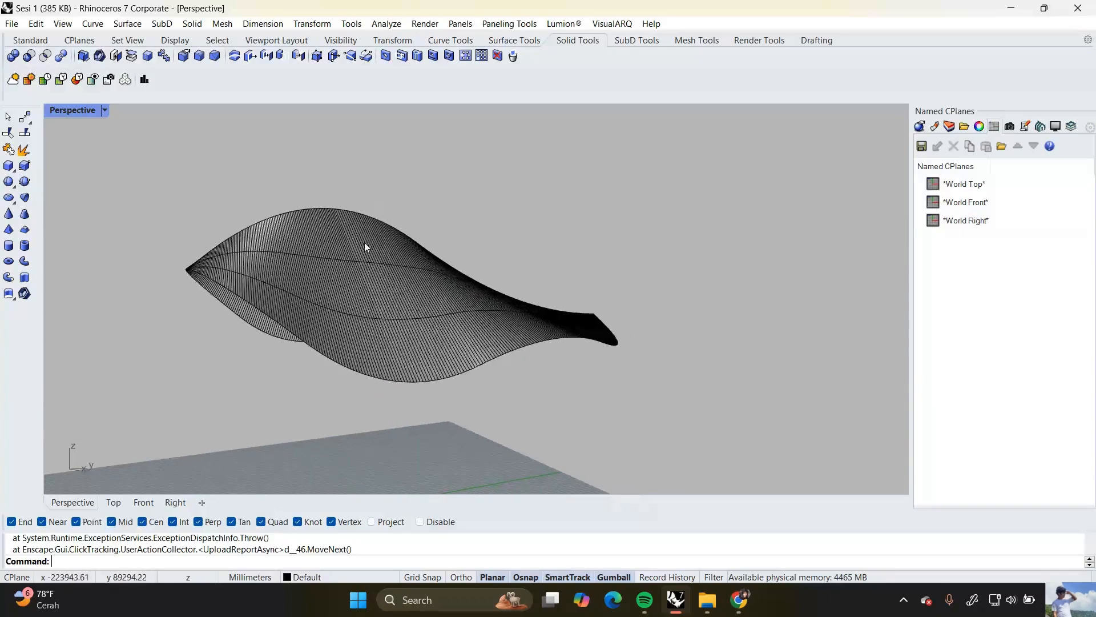
{"action": "right_click_drag", "start_coordinate": [387, 323], "coordinate": [448, 379]}
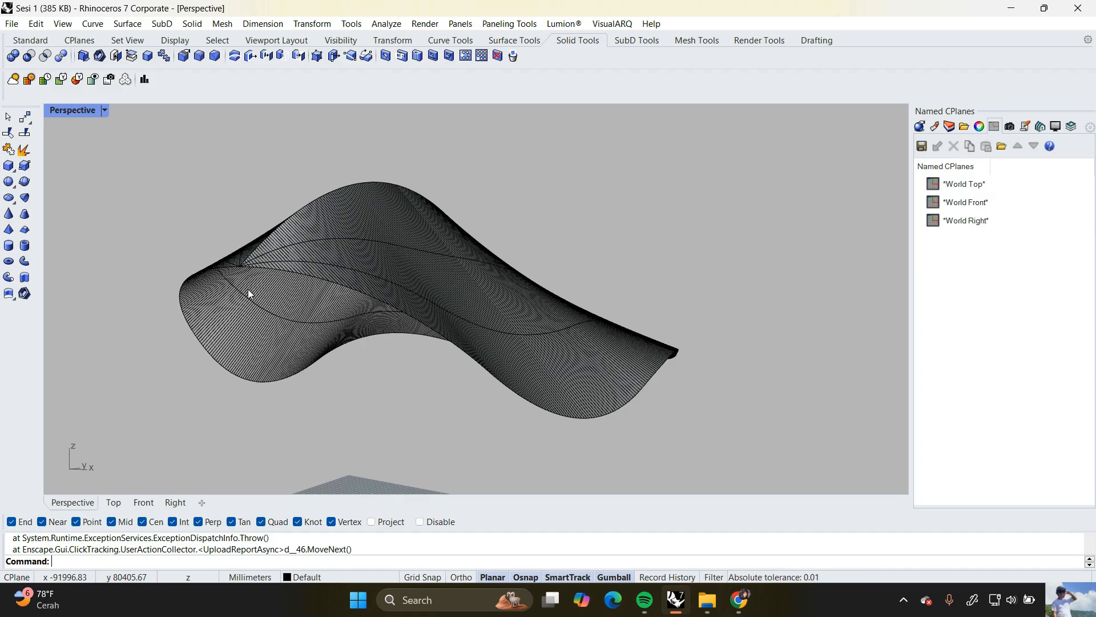
Offset the upper roof surface 50 mm as a solid, with its offset direction flipped to point downward
{"action": "left_click", "coordinate": [405, 276]}
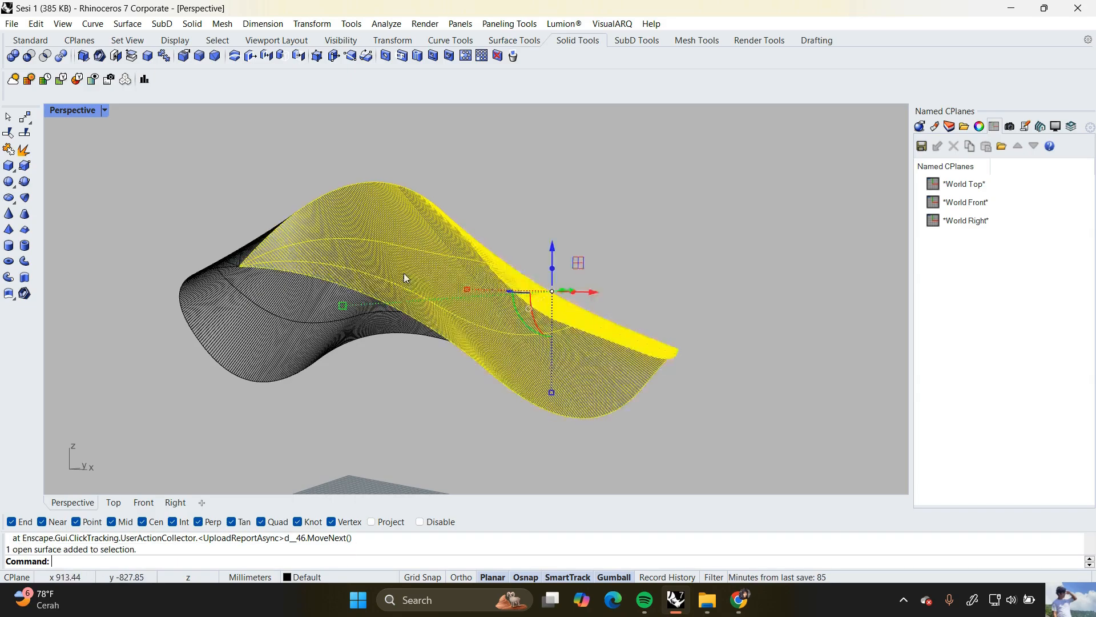
{"action": "type", "text": "OffsetSrf"}
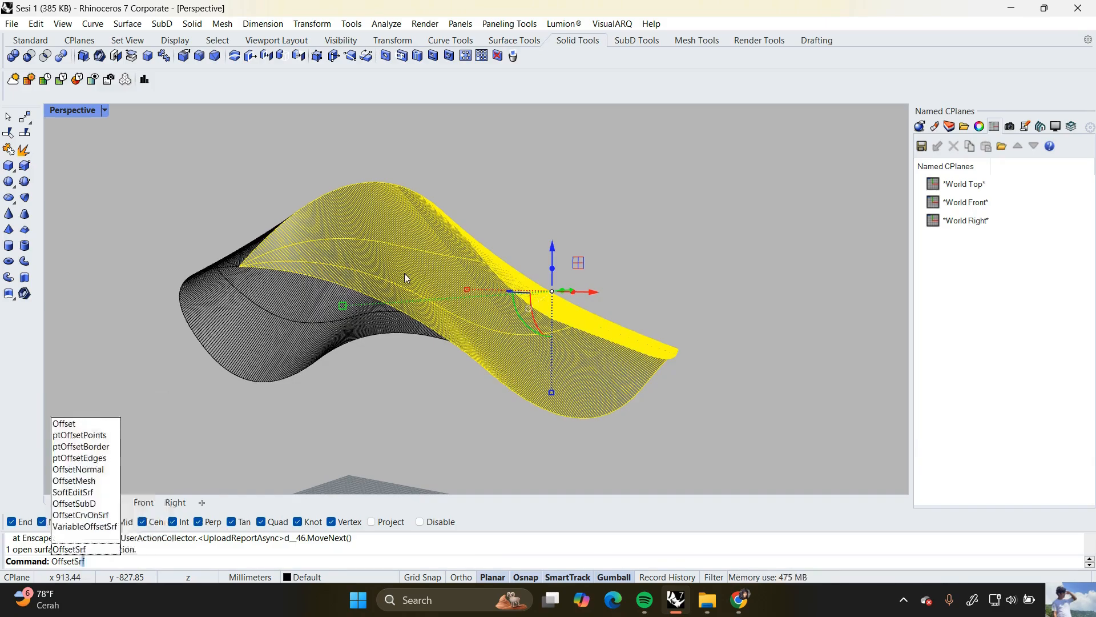
{"action": "key", "text": "Return"}
{"action": "type", "text": "f"}
{"action": "key", "text": "Return"}
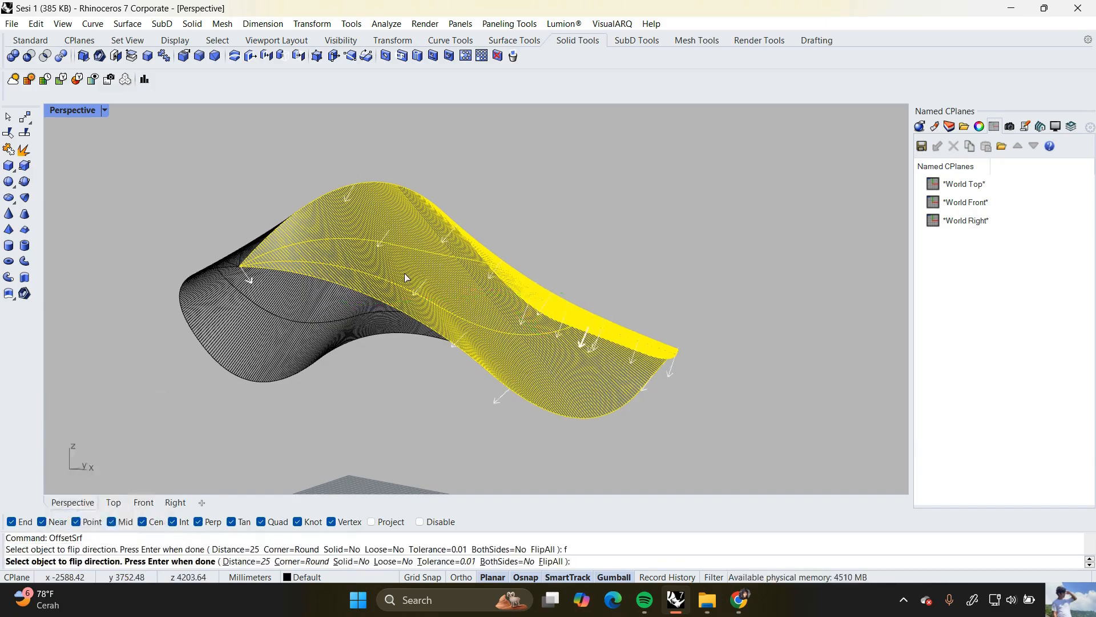
{"action": "type", "text": "d"}
{"action": "key", "text": "Return"}
{"action": "type", "text": "50"}
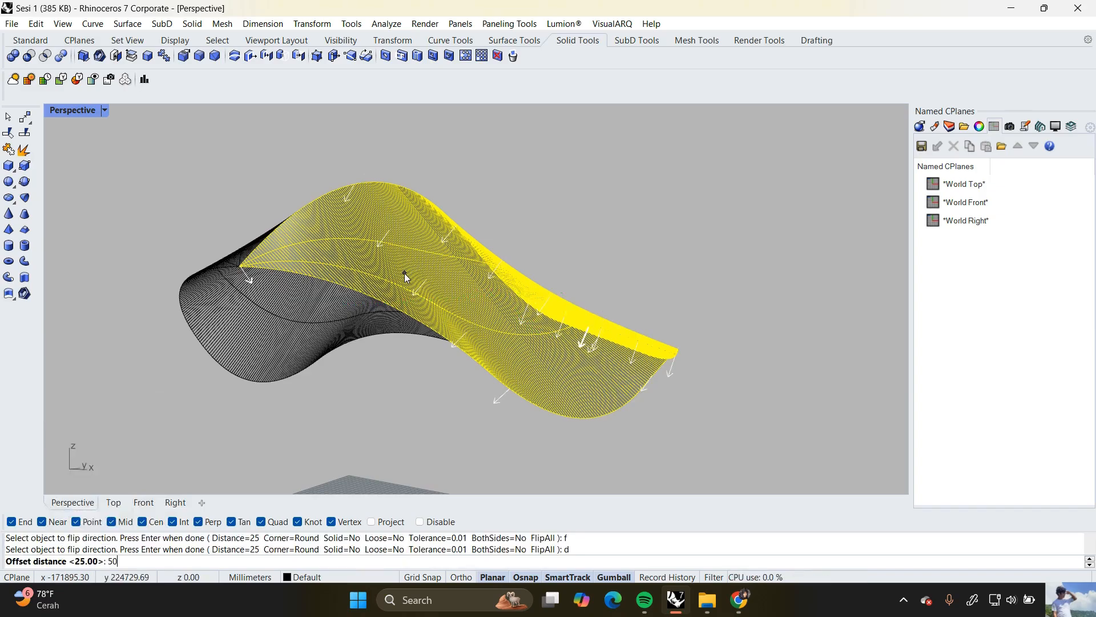
{"action": "key", "text": "Return"}
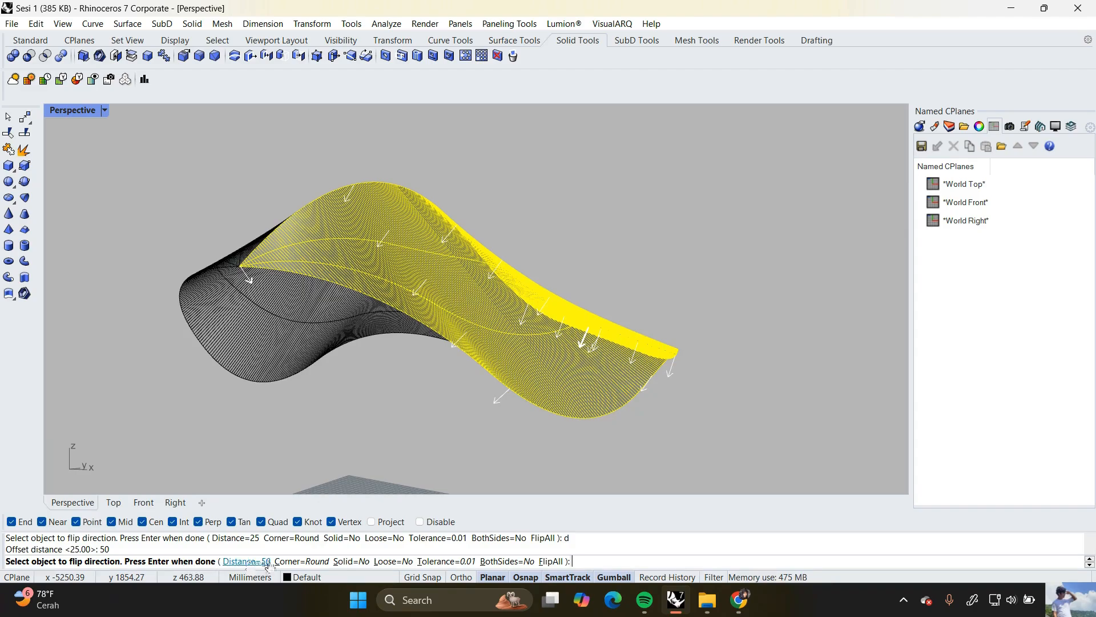
{"action": "left_click", "coordinate": [351, 561]}
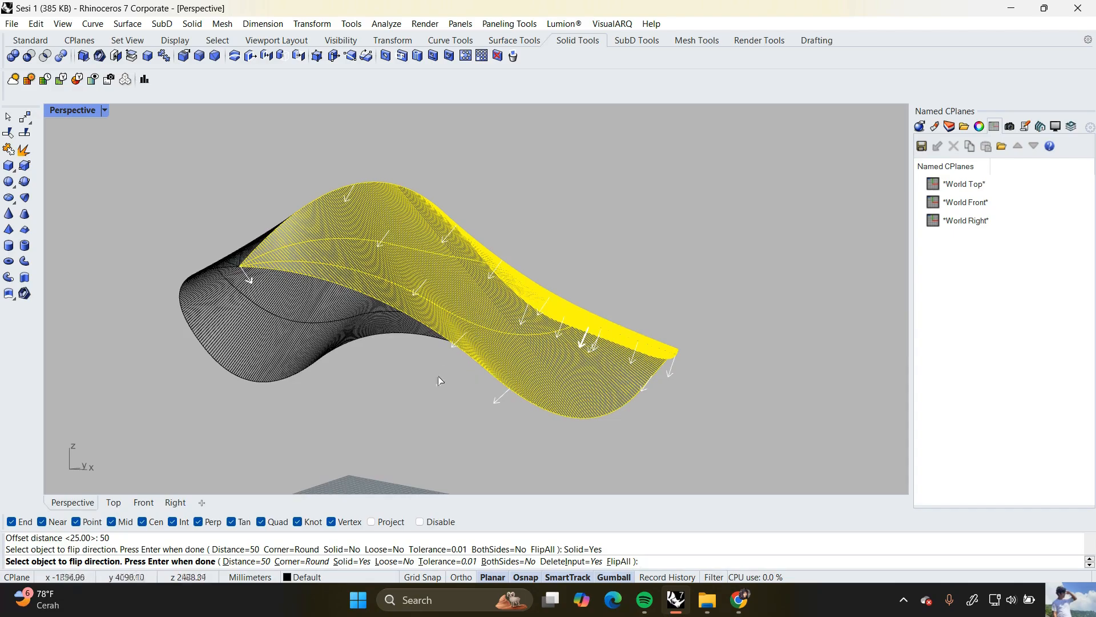
{"action": "key", "text": "Return"}
{"action": "scroll", "coordinate": [358, 310], "scroll_direction": "up", "scroll_amount": 2}
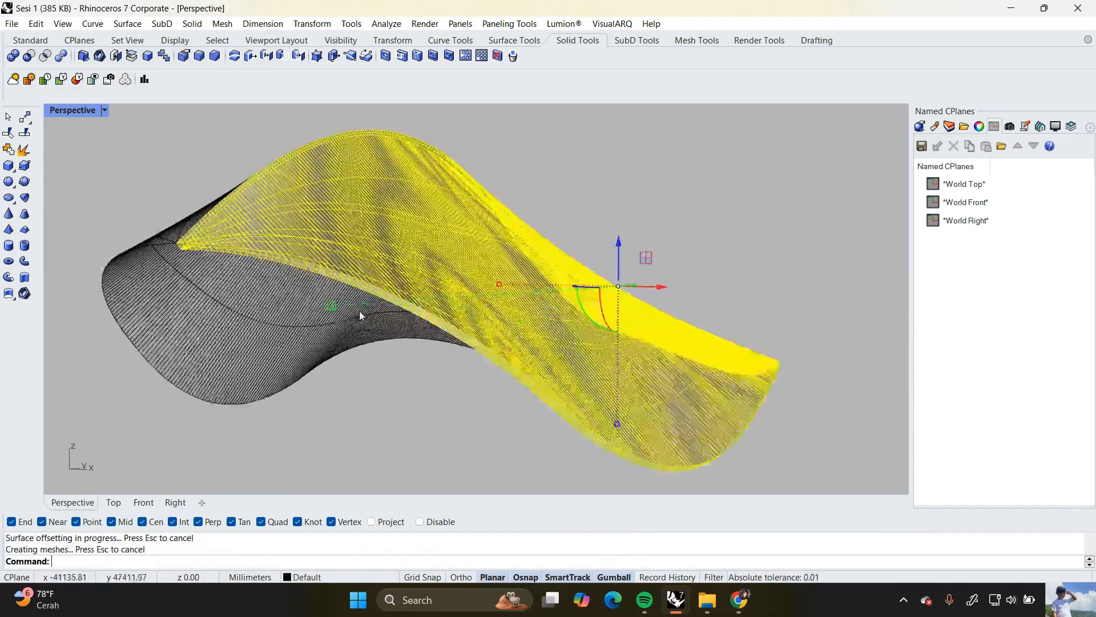
{"action": "key", "text": "Escape"}
Examine the thickened roof from several sides, checking its edge thickness, underside face and narrow tail
{"action": "scroll", "coordinate": [365, 306], "scroll_direction": "up", "scroll_amount": 3}
{"action": "scroll", "coordinate": [445, 299], "scroll_direction": "down", "scroll_amount": 5}
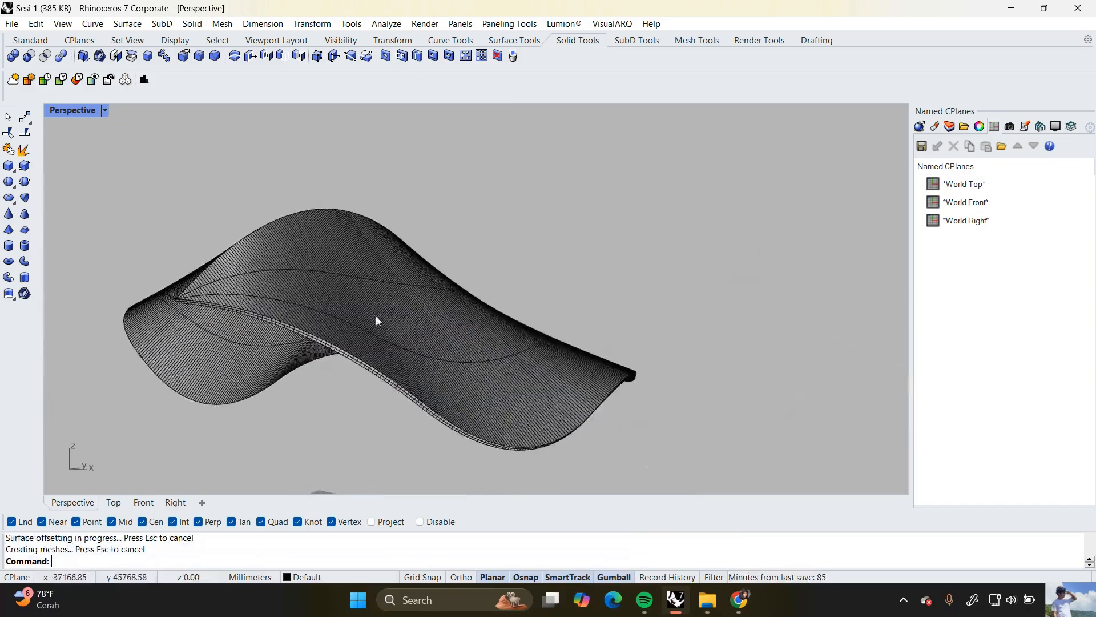
{"action": "right_click_drag", "start_coordinate": [376, 316], "coordinate": [393, 328]}
{"action": "left_click", "coordinate": [260, 337]}
{"action": "scroll", "coordinate": [423, 338], "scroll_direction": "down", "scroll_amount": 5}
{"action": "left_click", "coordinate": [468, 422]}
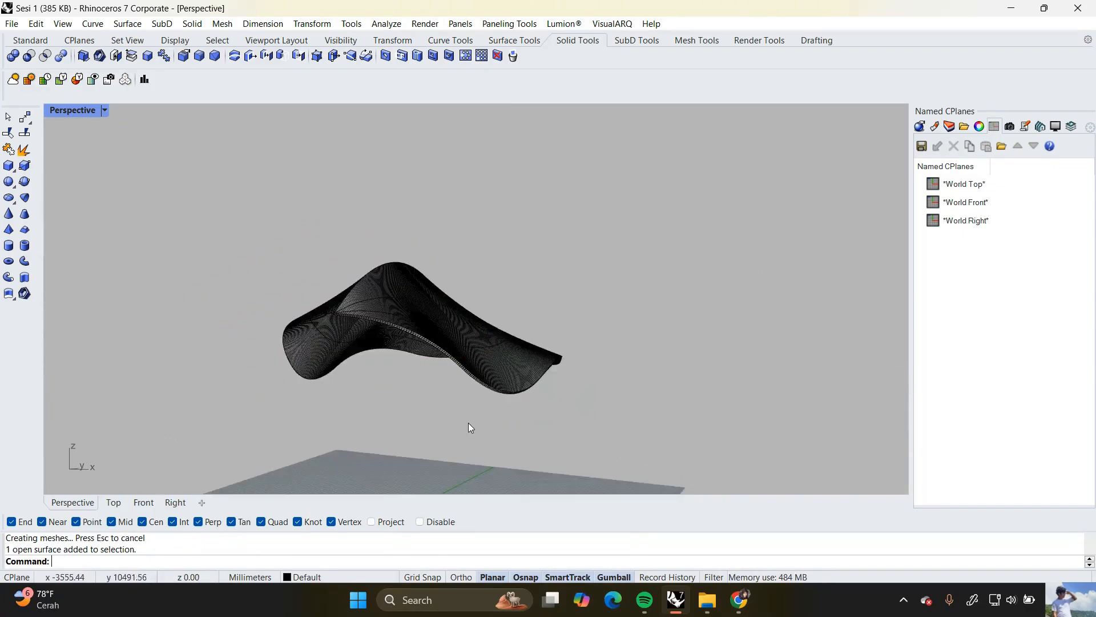
{"action": "right_click_drag", "start_coordinate": [470, 427], "coordinate": [480, 367]}
{"action": "right_click_drag", "start_coordinate": [399, 382], "coordinate": [398, 319]}
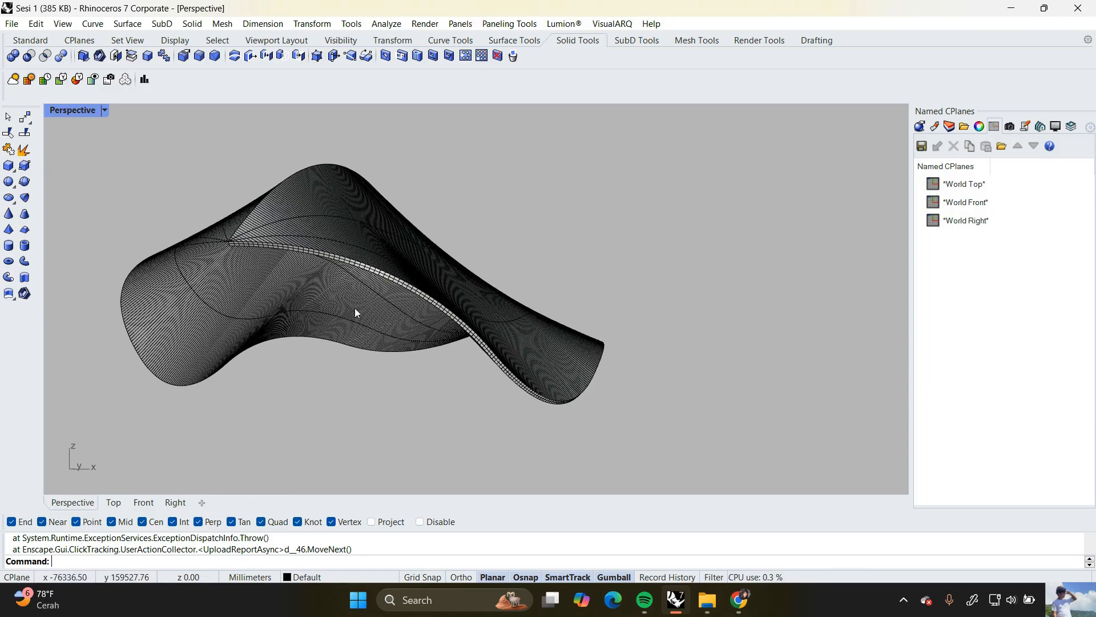
{"action": "right_click_drag", "start_coordinate": [489, 325], "coordinate": [627, 311]}
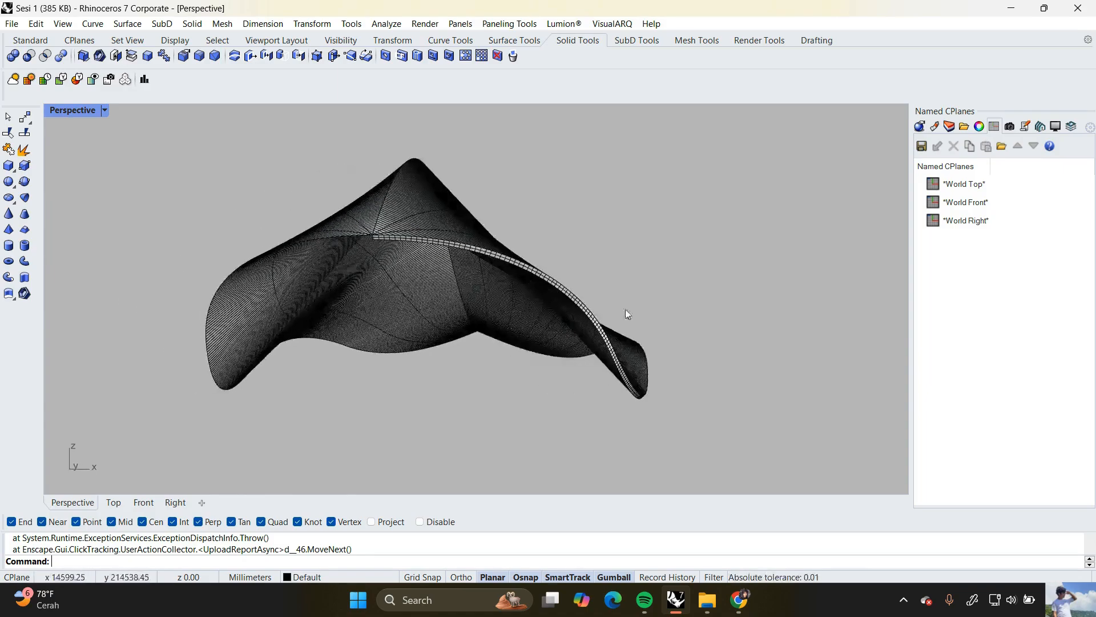
{"action": "right_click_drag", "start_coordinate": [560, 346], "coordinate": [407, 309]}
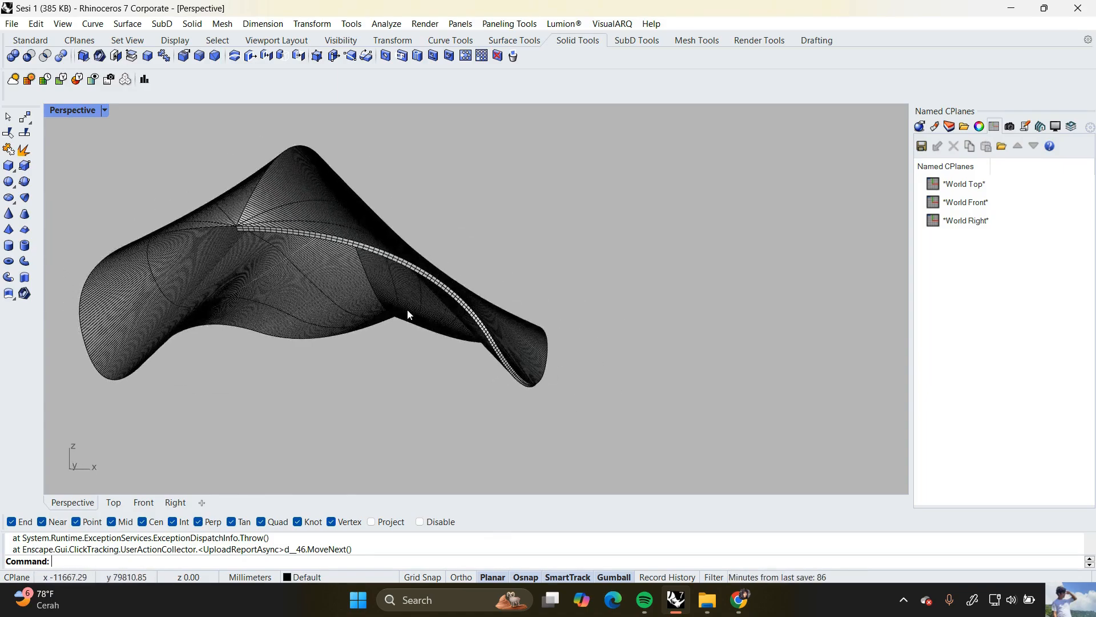
{"action": "scroll", "coordinate": [407, 309], "scroll_direction": "up", "scroll_amount": 3}
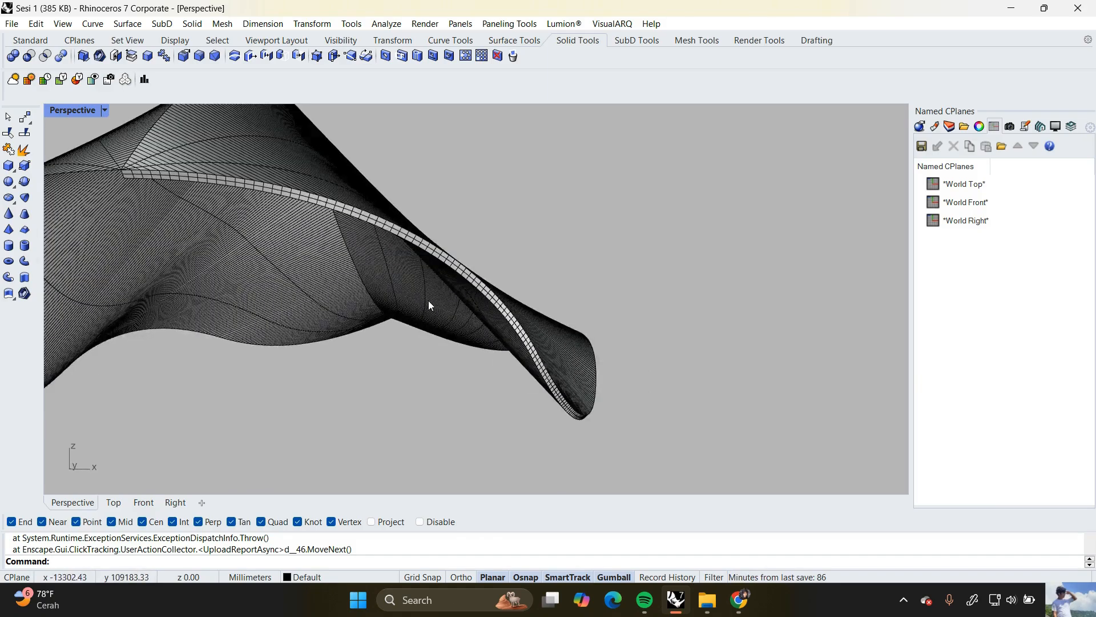
{"action": "left_click", "coordinate": [429, 305]}
{"action": "right_click_drag", "start_coordinate": [429, 305], "coordinate": [629, 297]}
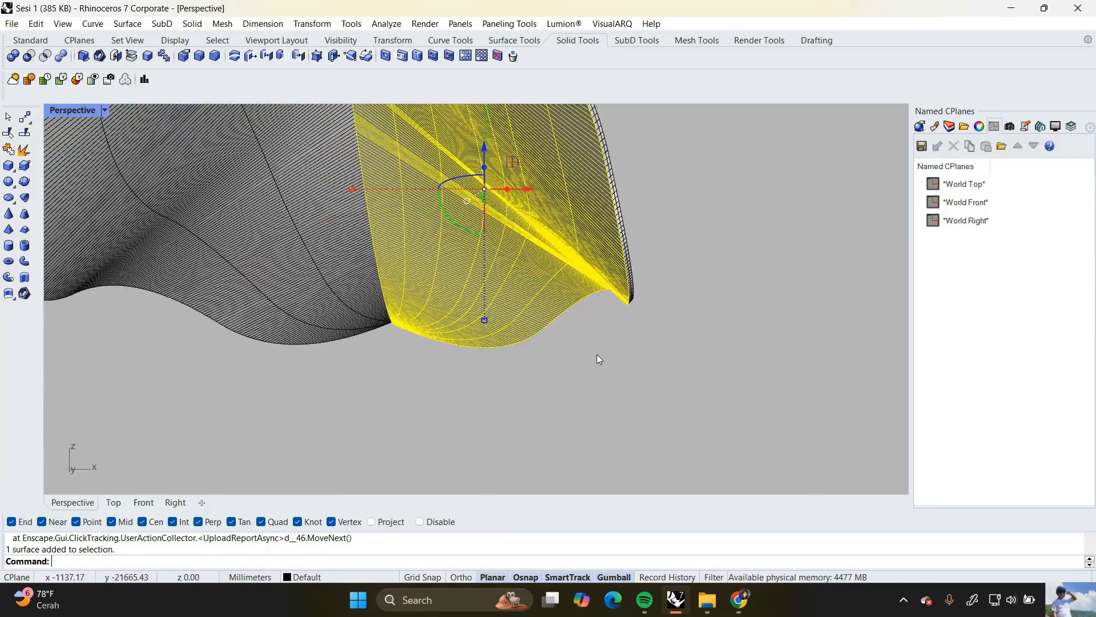
{"action": "right_click_drag", "start_coordinate": [598, 355], "coordinate": [546, 432]}
{"action": "left_click", "coordinate": [704, 345]}
{"action": "right_click_drag", "start_coordinate": [703, 346], "coordinate": [627, 343]}
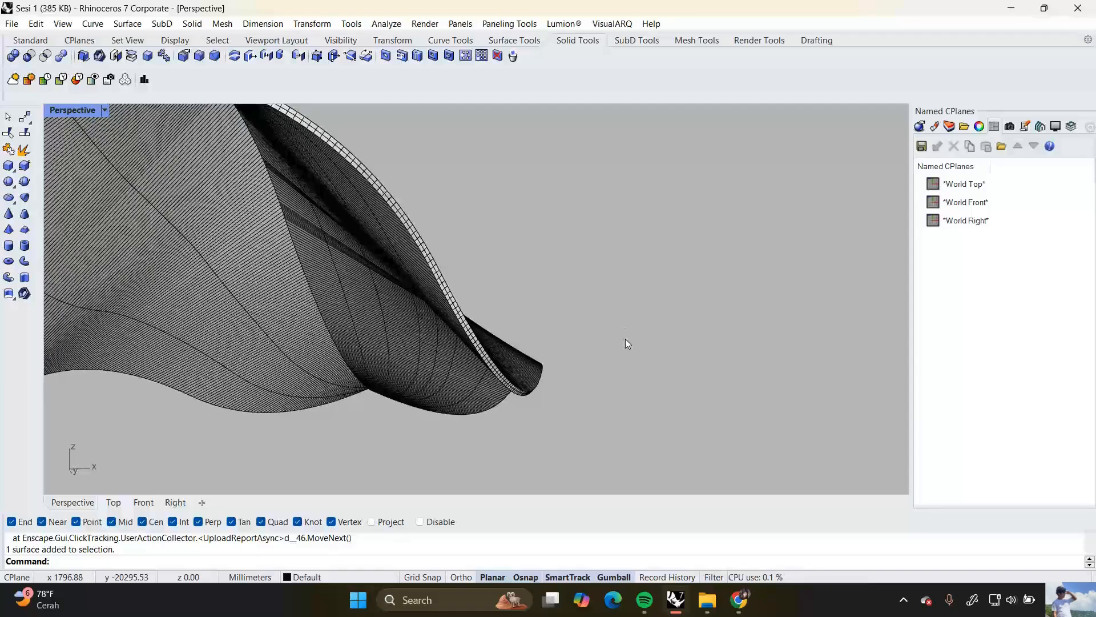
Offset the underside face of the solid roof downward by 25 mm with Solid set to No
{"action": "left_click", "coordinate": [392, 307]}
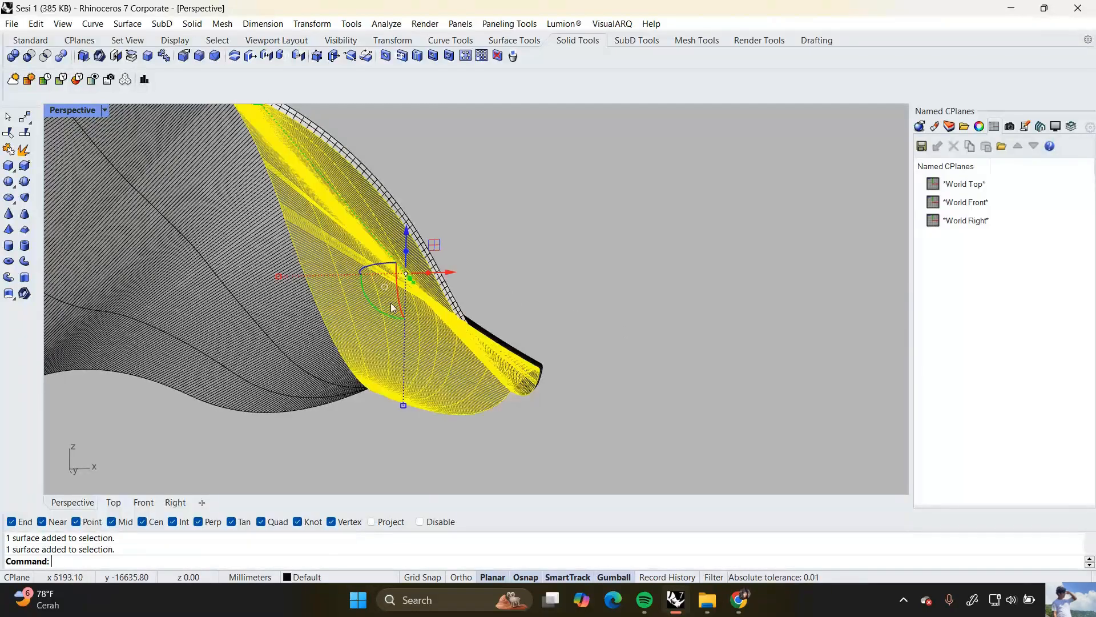
{"action": "right_click_drag", "start_coordinate": [392, 307], "coordinate": [531, 348]}
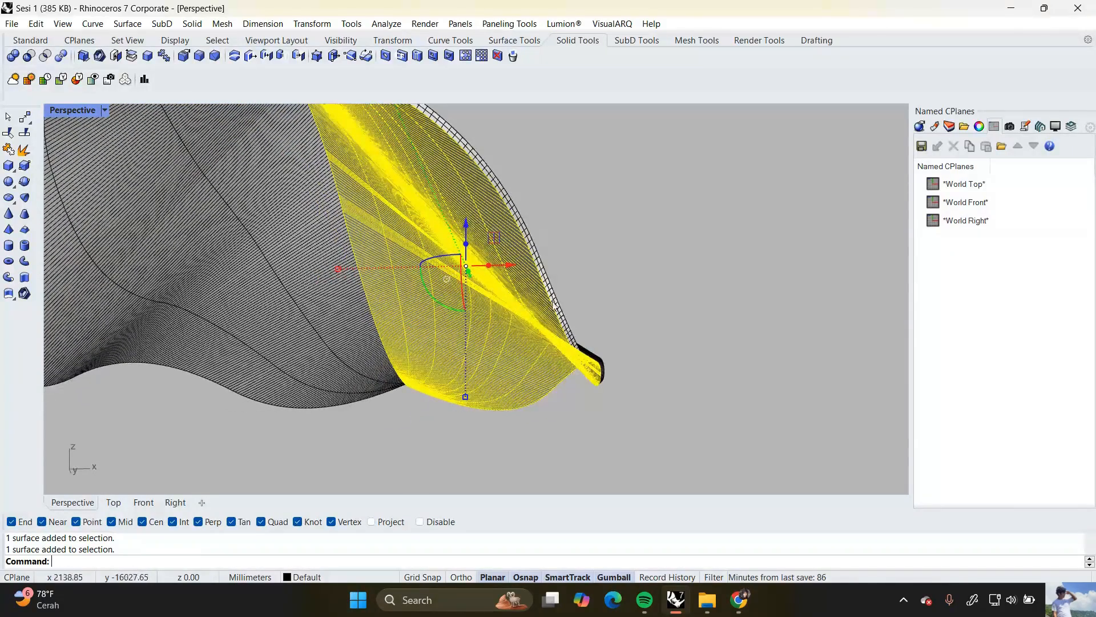
{"action": "right_click_drag", "start_coordinate": [558, 317], "coordinate": [686, 301]}
{"action": "type", "text": "OffsetSrf"}
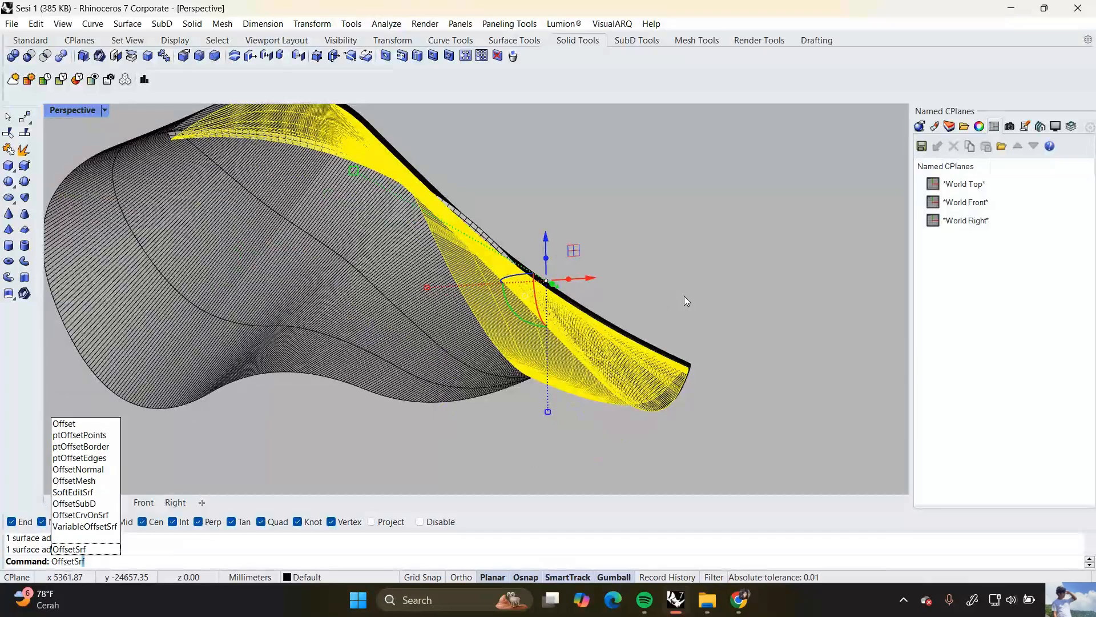
{"action": "key", "text": "Return"}
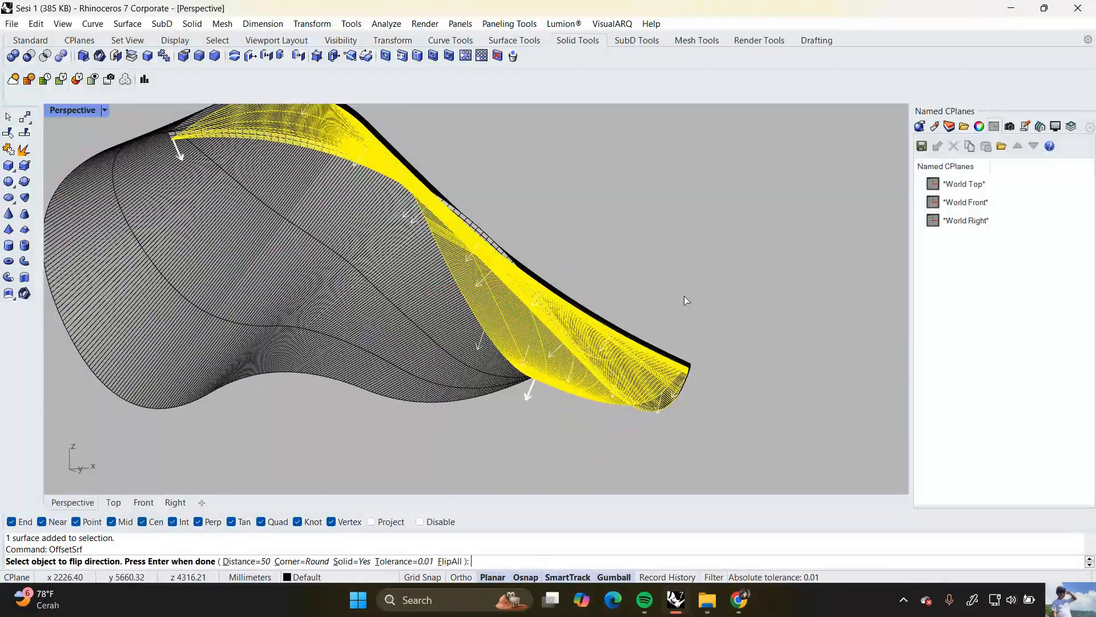
{"action": "left_click", "coordinate": [354, 562]}
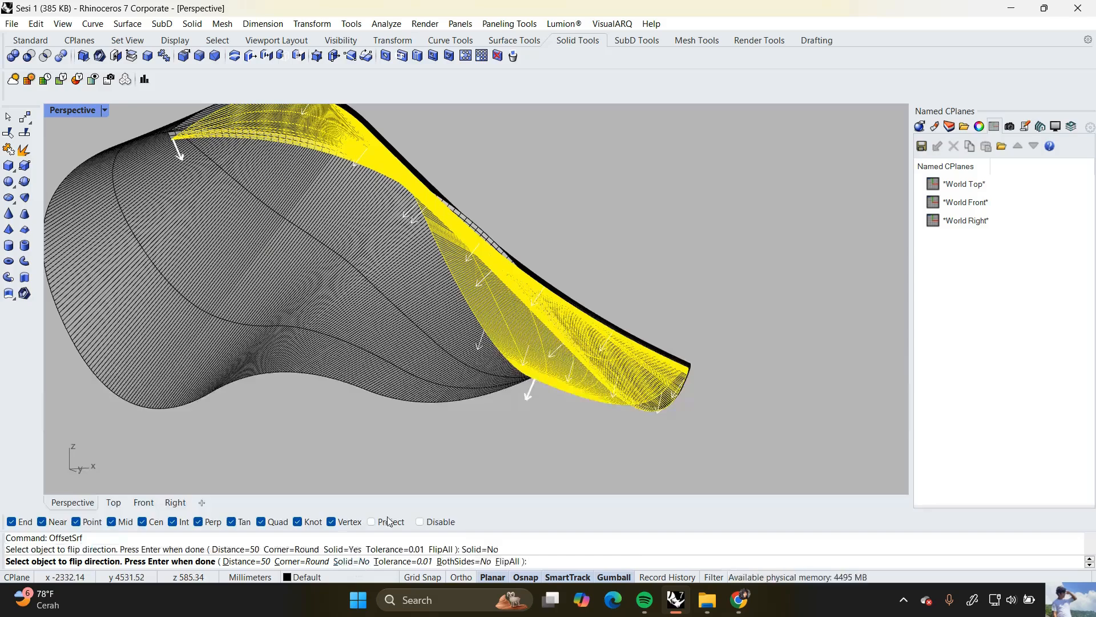
{"action": "left_click", "coordinate": [256, 563]}
{"action": "type", "text": "25"}
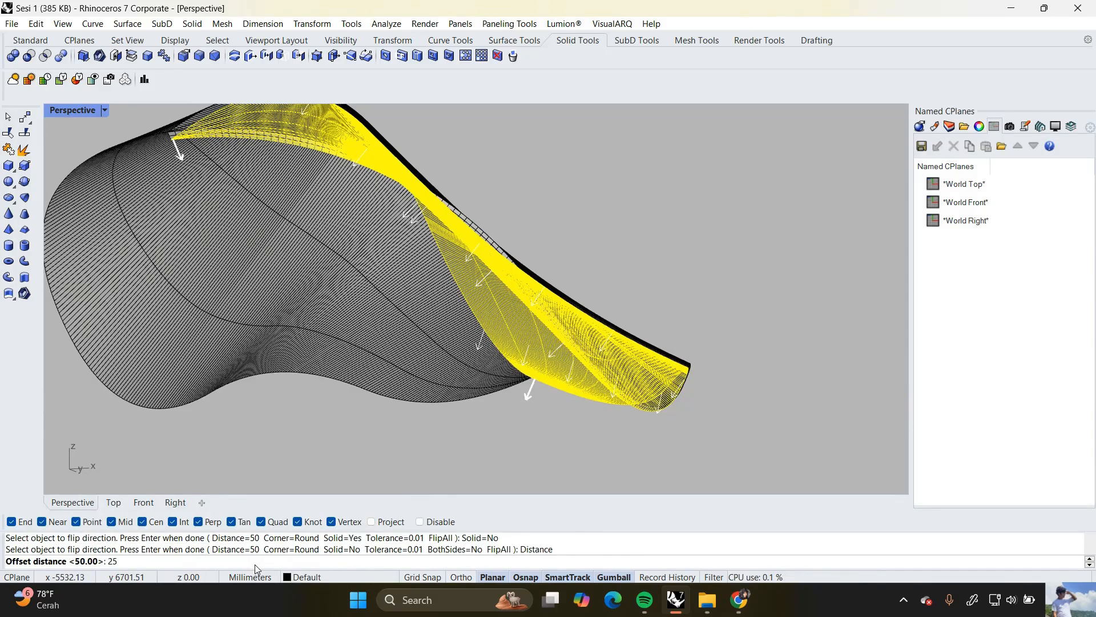
{"action": "key", "text": "Return"}
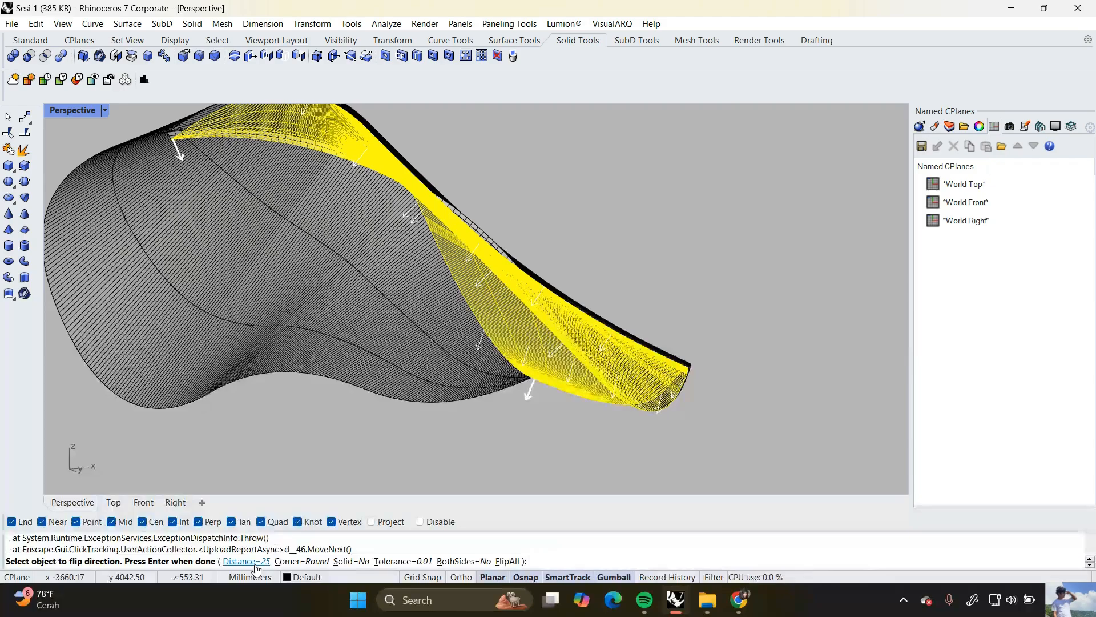
{"action": "key", "text": "Return"}
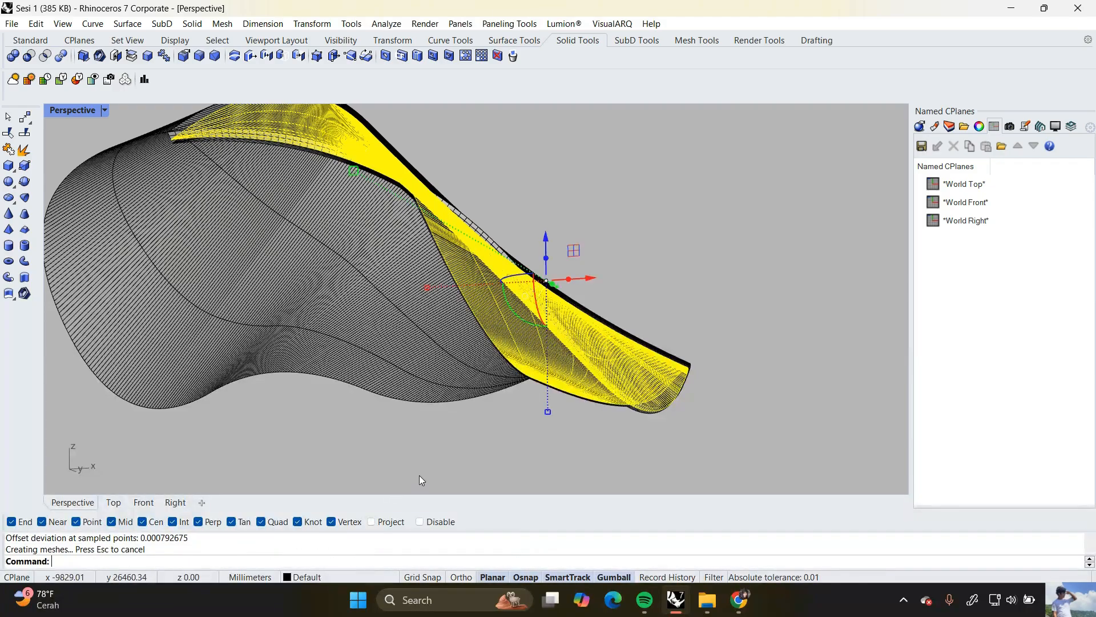
{"action": "left_click", "coordinate": [493, 460]}
Examine the offset surface beneath the solid roof, including its gap at the upper edge and its tail
{"action": "scroll", "coordinate": [546, 384], "scroll_direction": "down", "scroll_amount": 4}
{"action": "right_click_drag", "start_coordinate": [546, 382], "coordinate": [513, 297]}
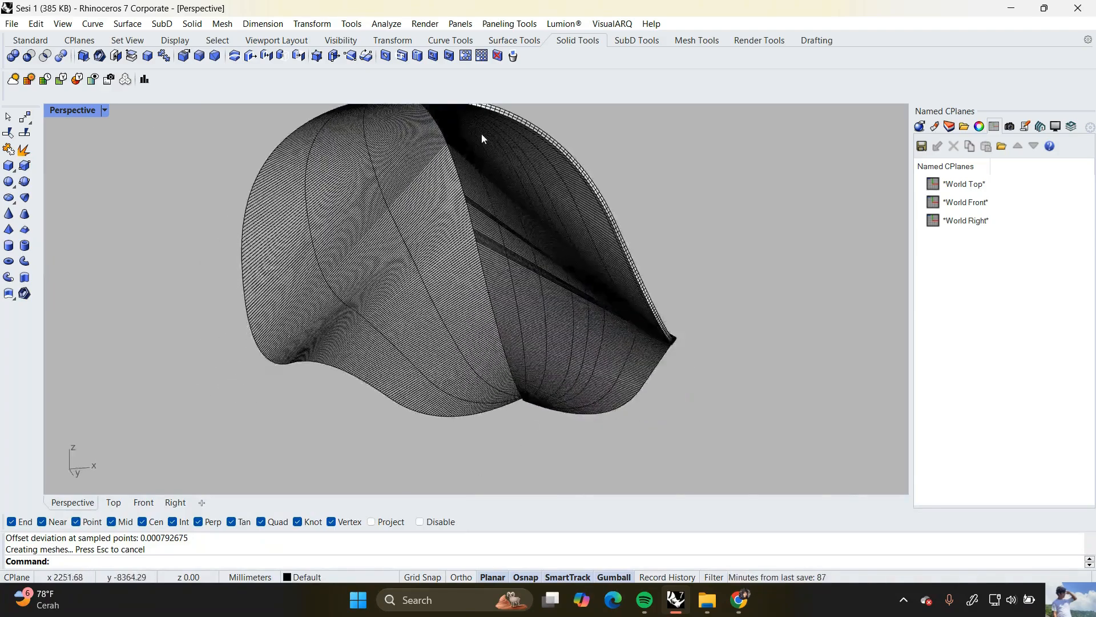
{"action": "scroll", "coordinate": [486, 138], "scroll_direction": "up", "scroll_amount": 6}
{"action": "scroll", "coordinate": [306, 224], "scroll_direction": "down", "scroll_amount": 3}
{"action": "scroll", "coordinate": [266, 249], "scroll_direction": "up", "scroll_amount": 4}
{"action": "left_click", "coordinate": [273, 250]}
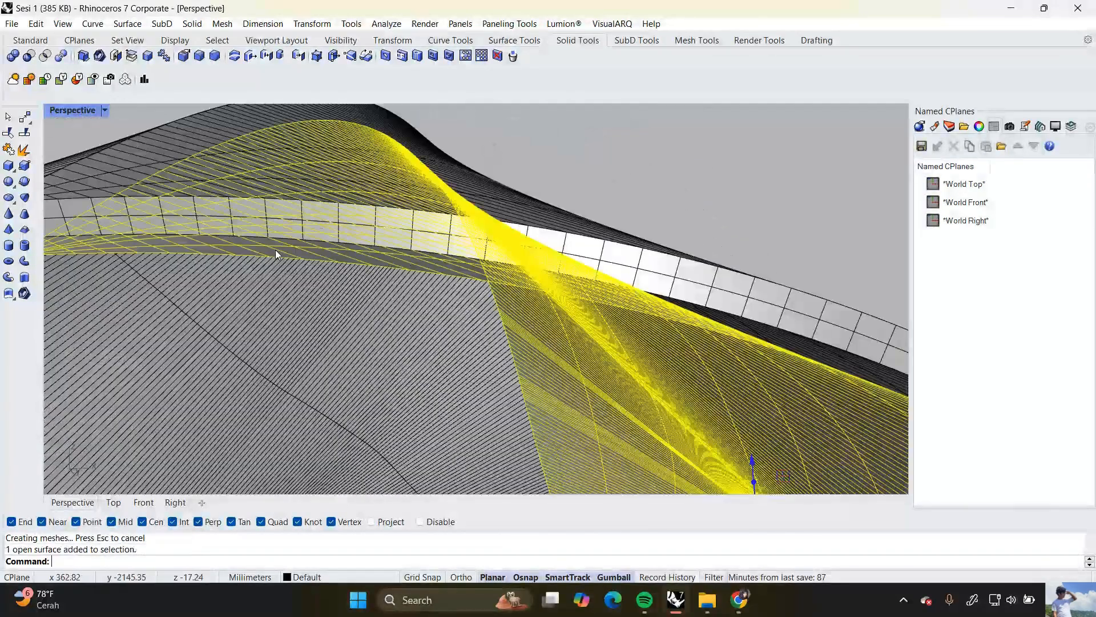
{"action": "scroll", "coordinate": [301, 250], "scroll_direction": "down", "scroll_amount": 2}
{"action": "scroll", "coordinate": [301, 255], "scroll_direction": "down", "scroll_amount": 3}
{"action": "right_click_drag", "start_coordinate": [538, 374], "coordinate": [645, 355]}
{"action": "scroll", "coordinate": [499, 393], "scroll_direction": "up", "scroll_amount": 3}
{"action": "left_click", "coordinate": [673, 384]}
{"action": "scroll", "coordinate": [645, 356], "scroll_direction": "up", "scroll_amount": 2}
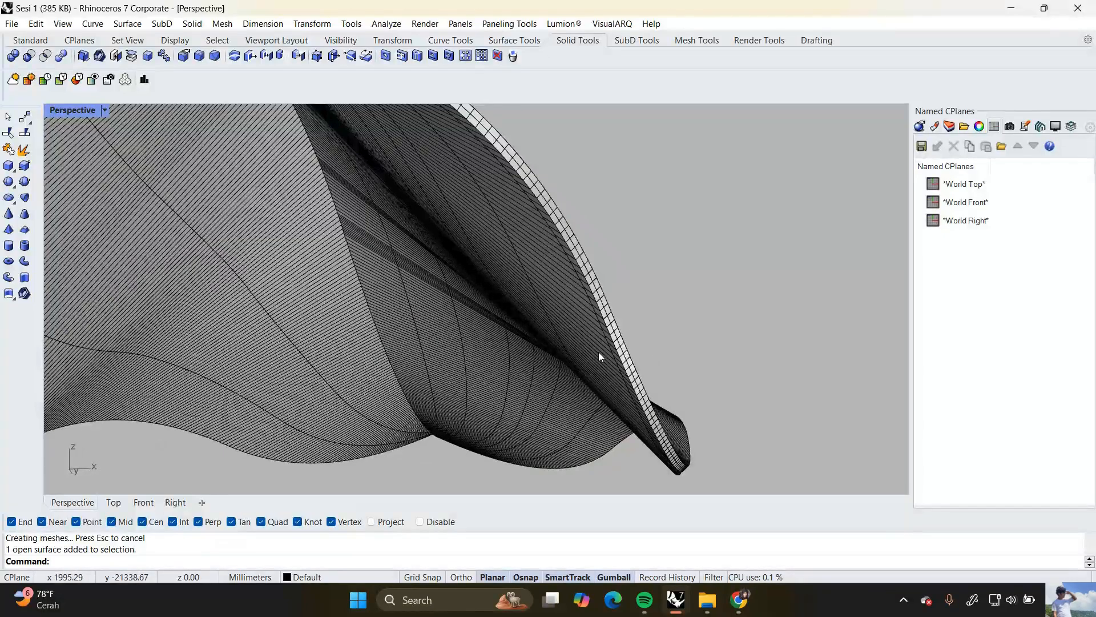
Duplicate the outer edge of the offset surface beneath the roof as a curve with DupEdge
{"action": "scroll", "coordinate": [598, 356], "scroll_direction": "down", "scroll_amount": 1}
{"action": "type", "text": "upEdge"}
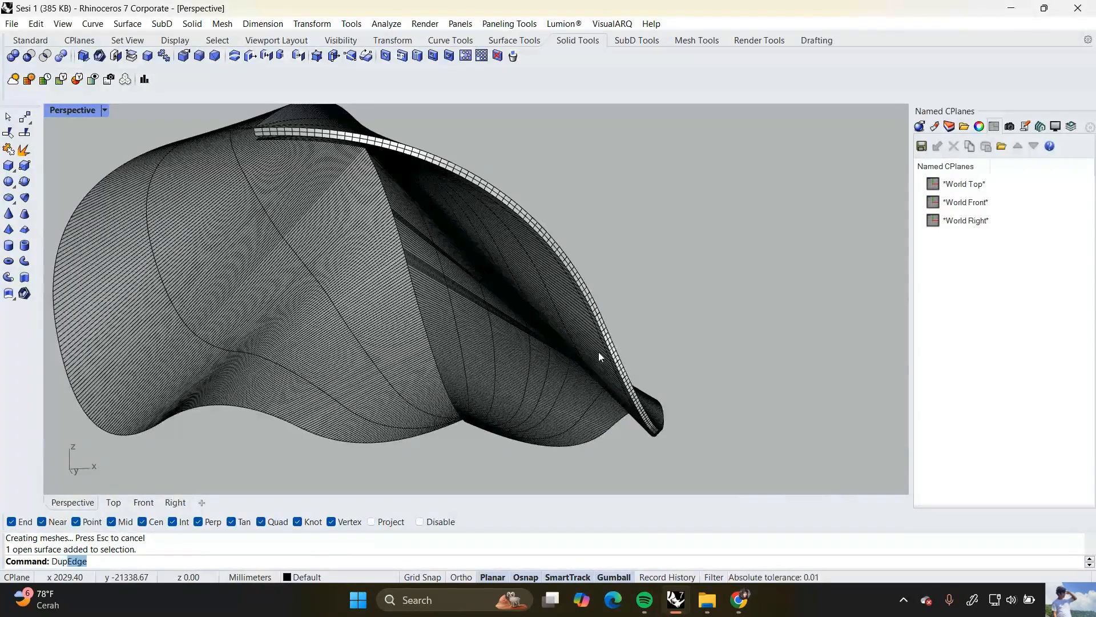
{"action": "key", "text": "Return"}
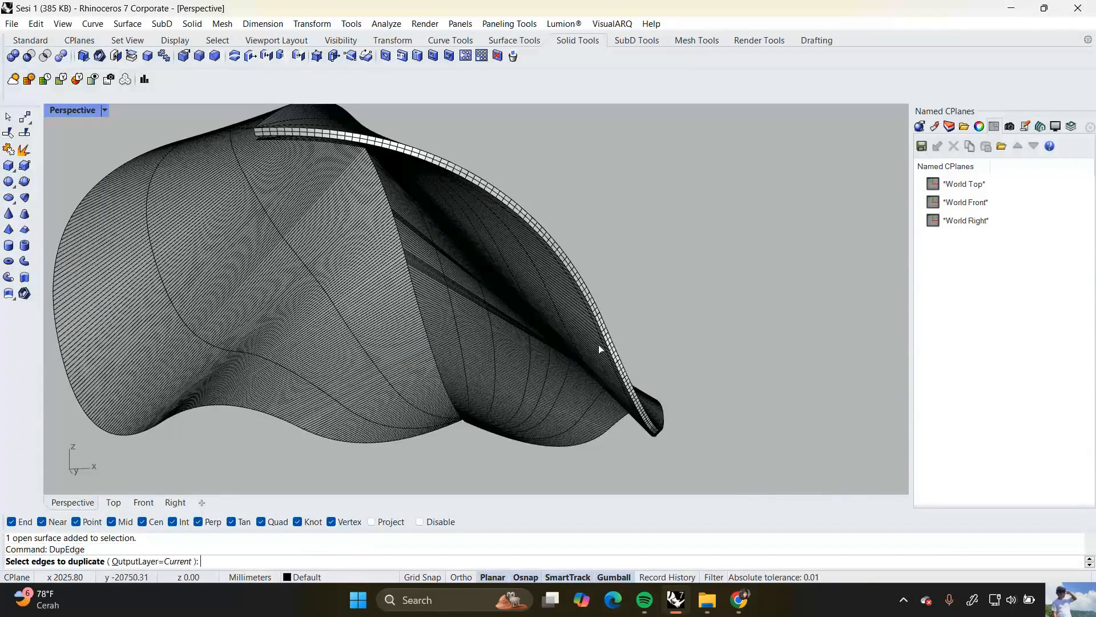
{"action": "left_click", "coordinate": [599, 339]}
{"action": "scroll", "coordinate": [600, 339], "scroll_direction": "up", "scroll_amount": 4}
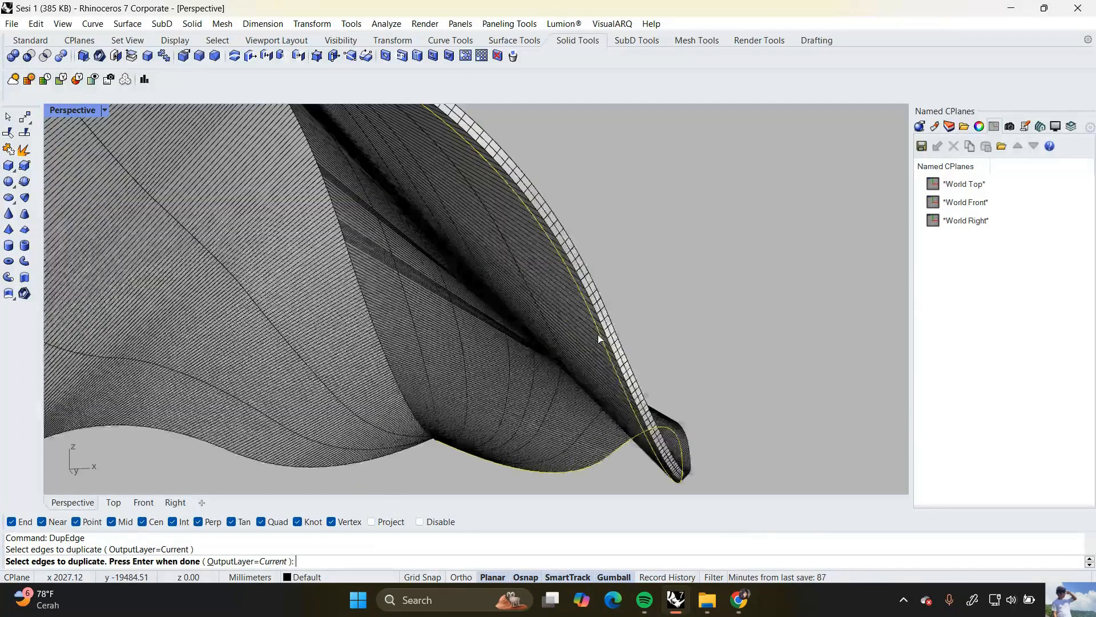
{"action": "key", "text": "Return"}
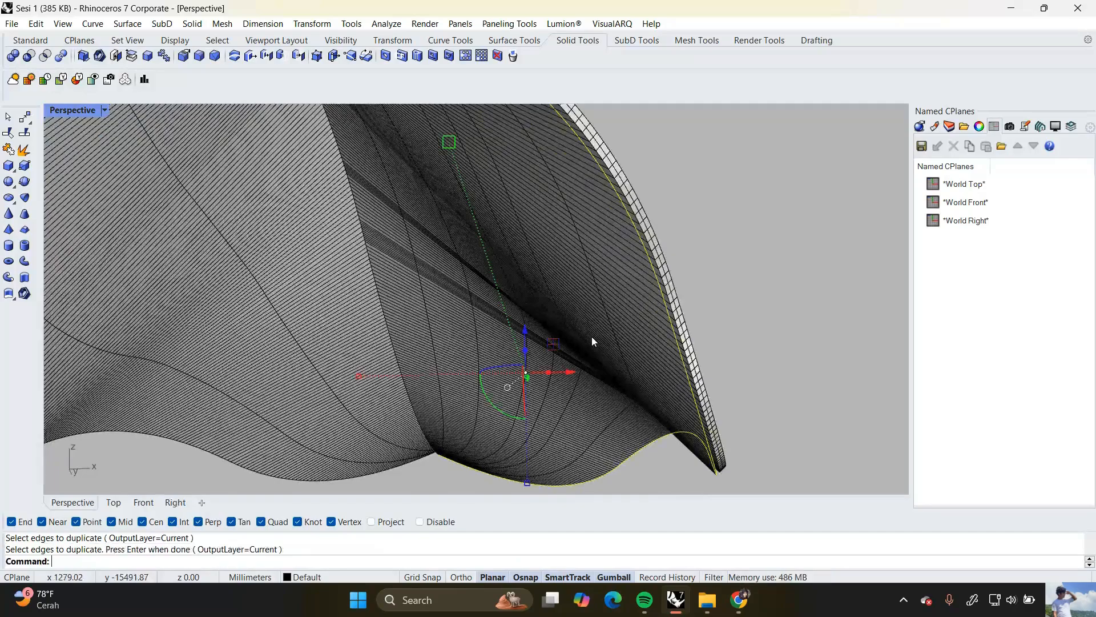
{"action": "key", "text": "Escape"}
Offset the duplicated outer edge curve 120 mm inward along the roof's underside surface with OffsetCrvOnSrf, flipping the offset direction
{"action": "left_click", "coordinate": [667, 295]}
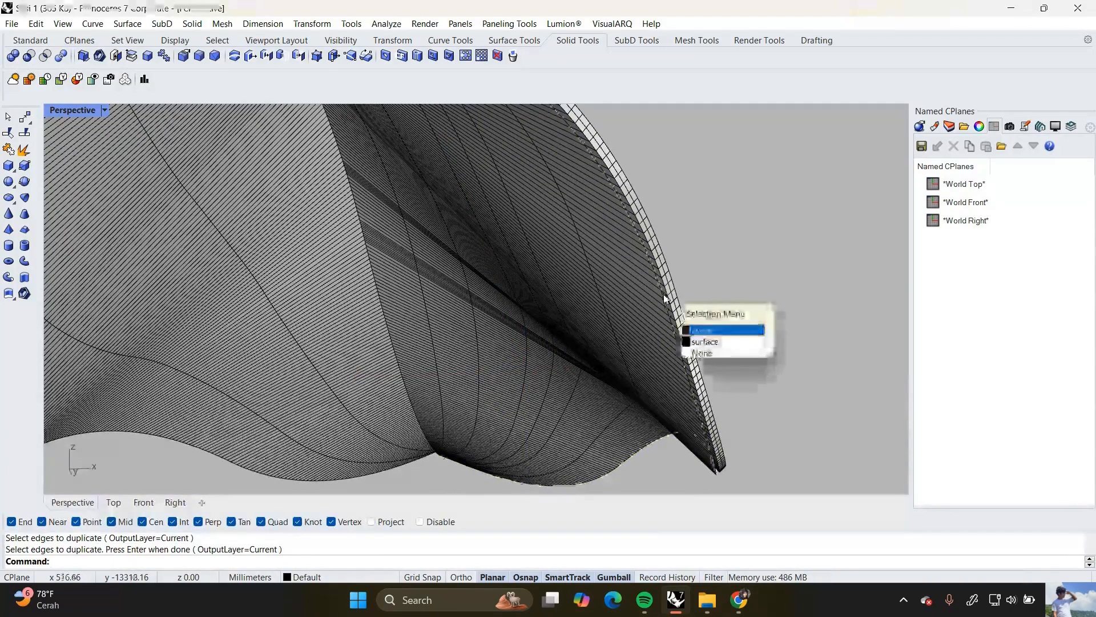
{"action": "left_click", "coordinate": [691, 330]}
{"action": "scroll", "coordinate": [605, 305], "scroll_direction": "down", "scroll_amount": 2}
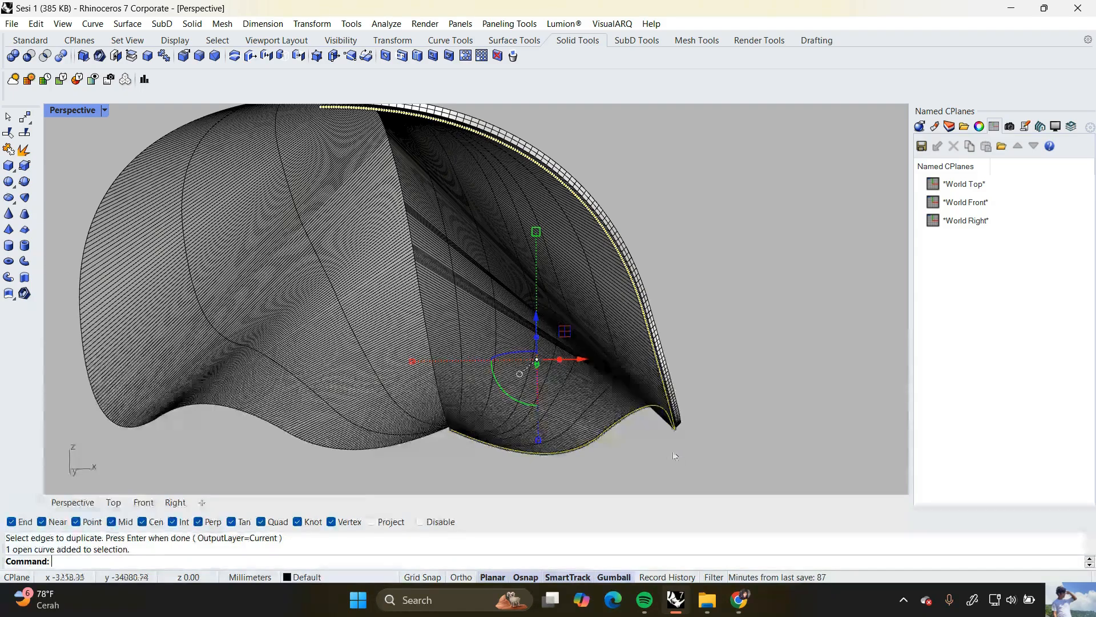
{"action": "right_click_drag", "start_coordinate": [641, 389], "coordinate": [625, 371]}
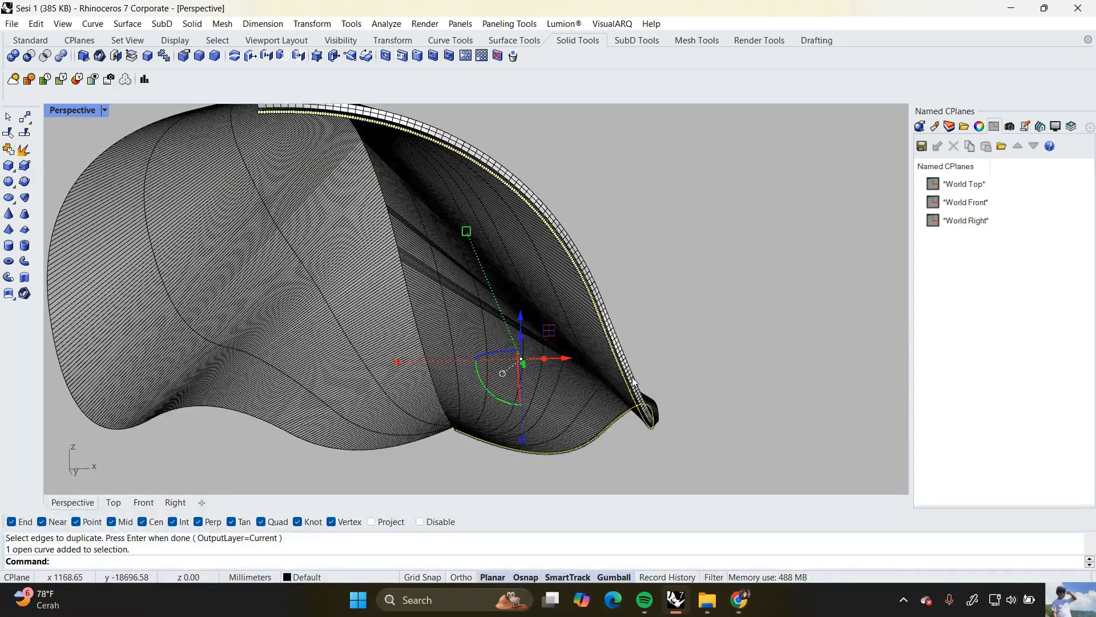
{"action": "right_click_drag", "start_coordinate": [618, 378], "coordinate": [637, 364]}
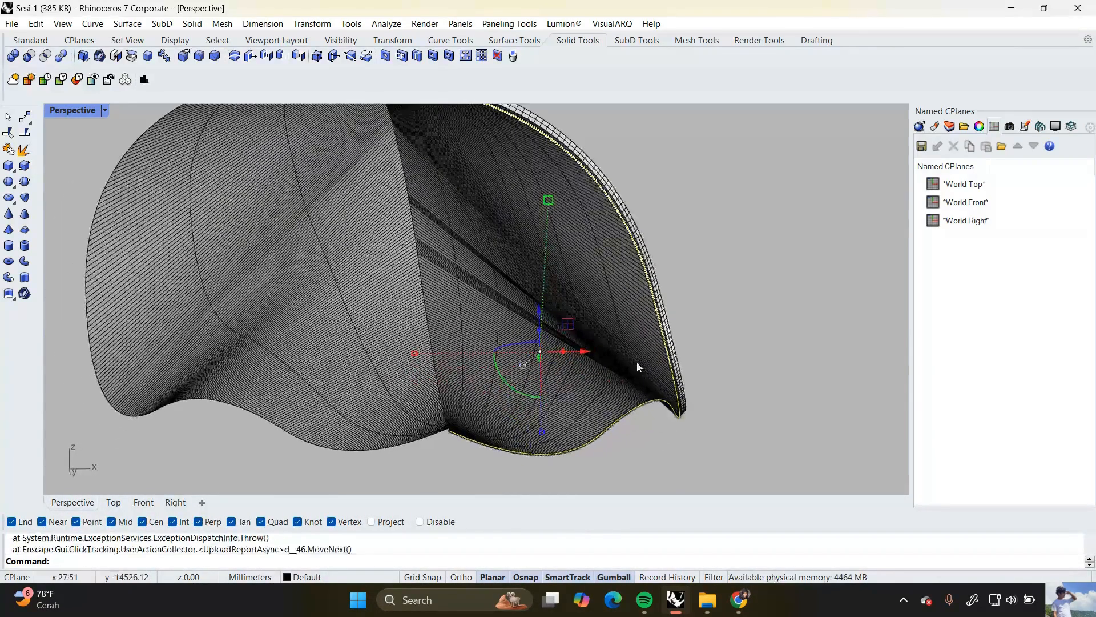
{"action": "type", "text": "OffsetCrvOnSrf"}
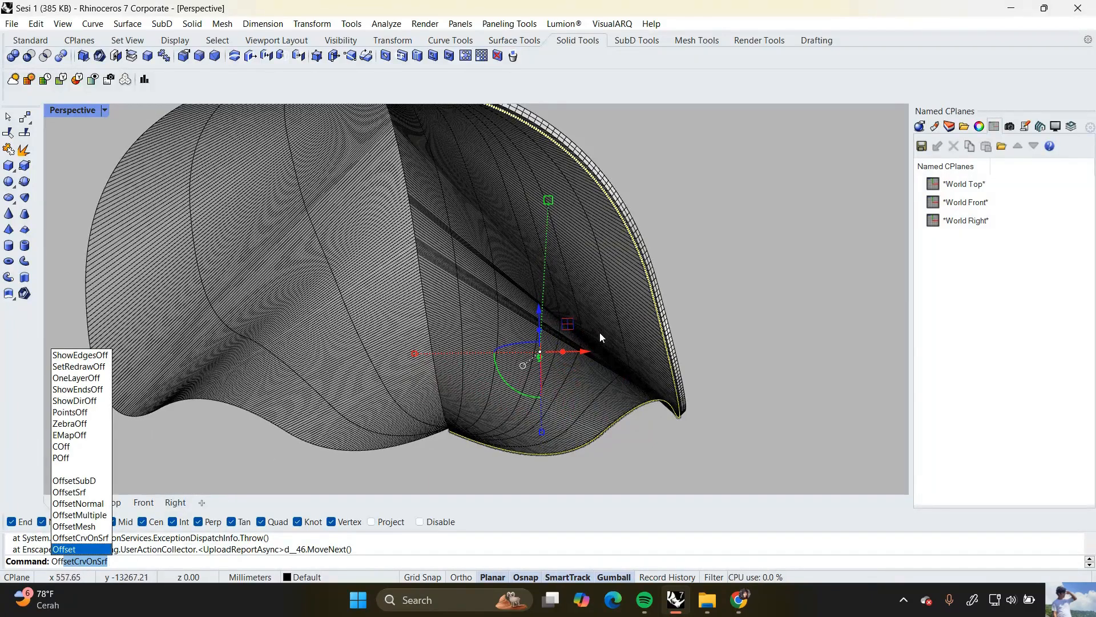
{"action": "key", "text": "Return"}
{"action": "left_click", "coordinate": [604, 311]}
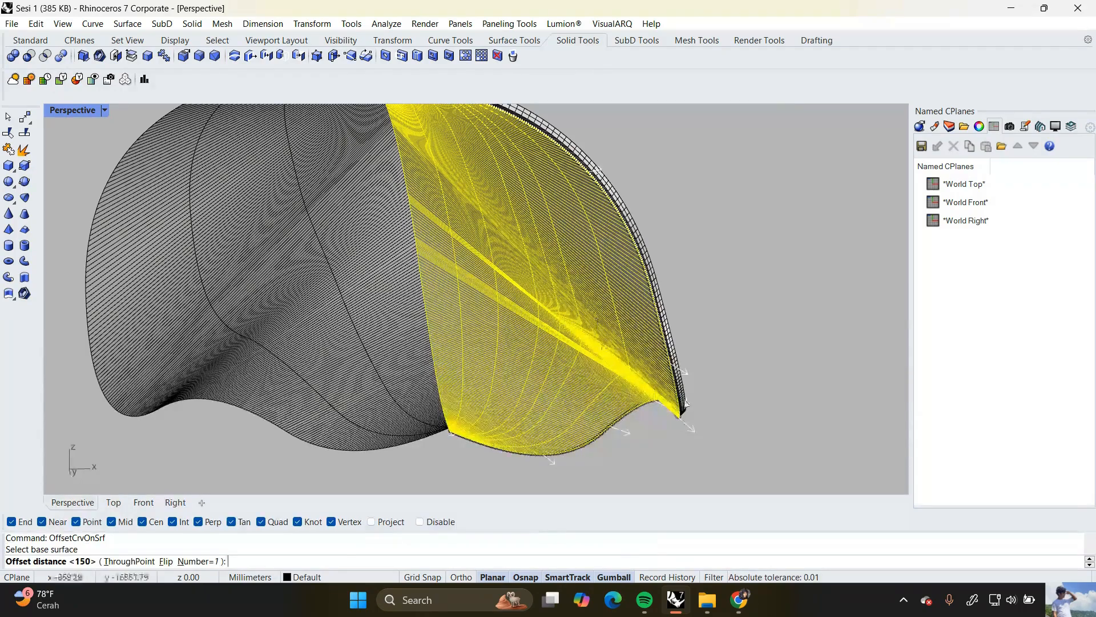
{"action": "mouse_move", "coordinate": [683, 397]}
{"action": "right_mouse_down"}
{"action": "mouse_move", "coordinate": [704, 401]}
{"action": "mouse_move", "coordinate": [671, 398]}
{"action": "right_mouse_up"}
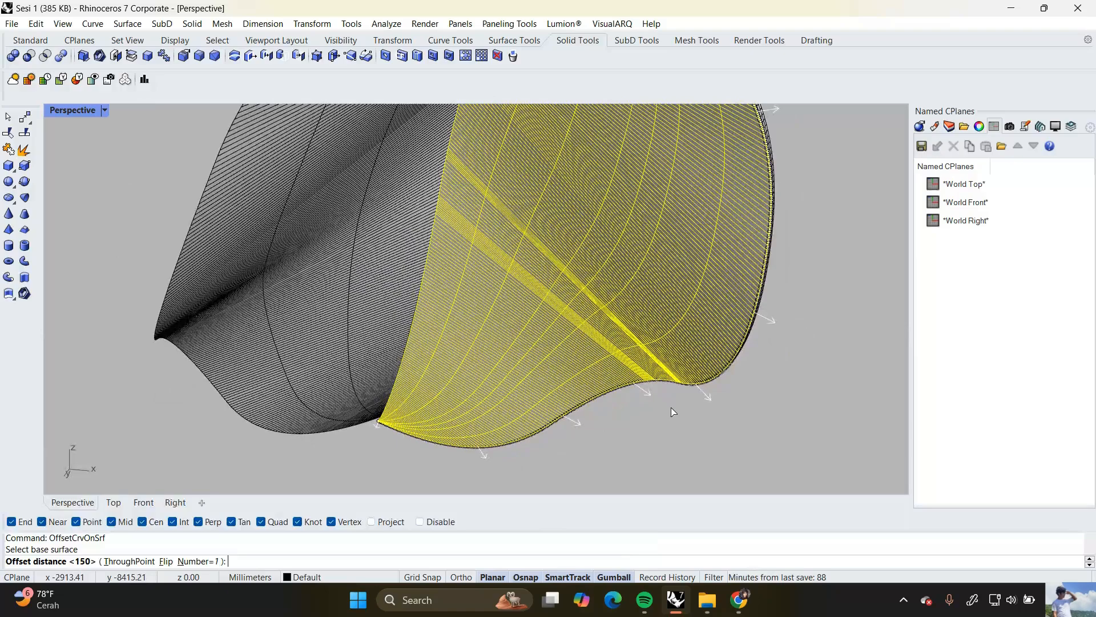
{"action": "type", "text": "f"}
{"action": "key", "text": "Return"}
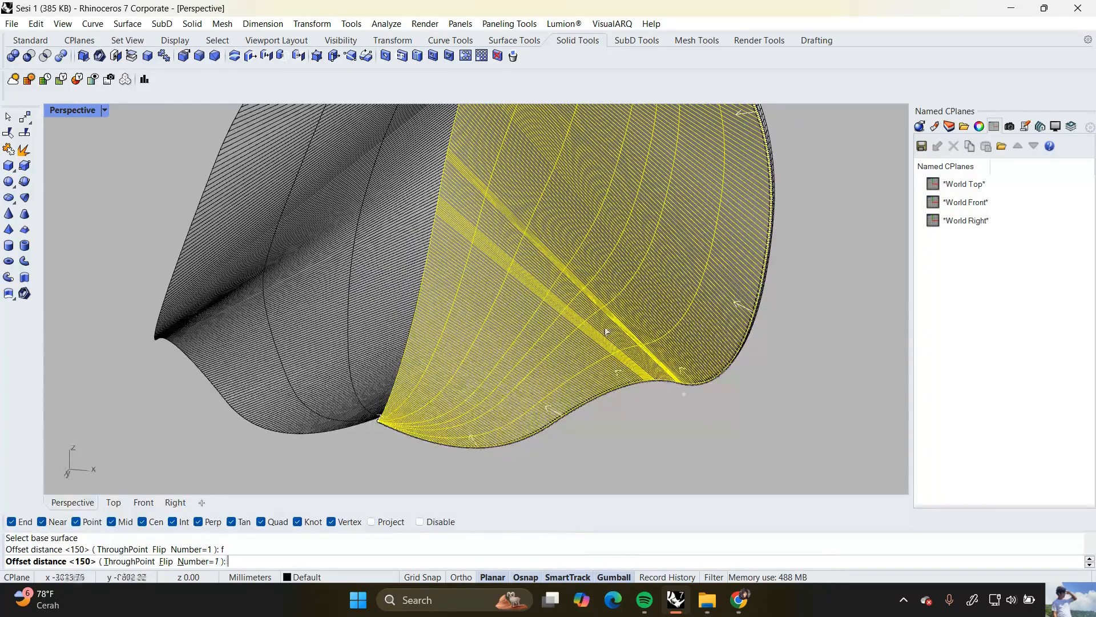
{"action": "right_click_drag", "start_coordinate": [606, 331], "coordinate": [423, 450]}
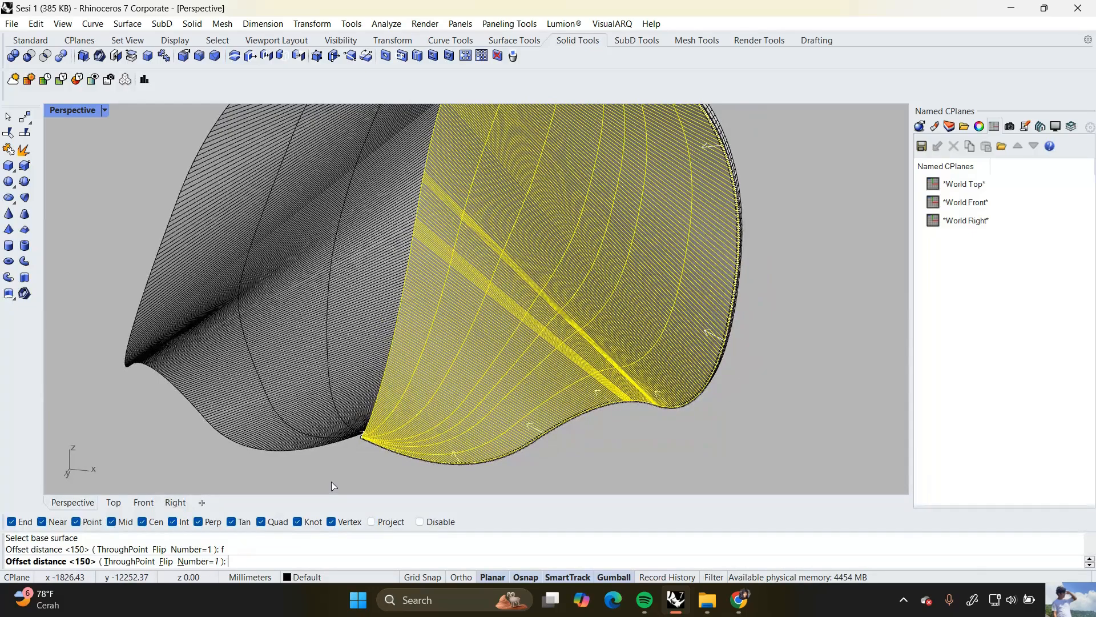
{"action": "type", "text": "120"}
{"action": "key", "text": "Return"}
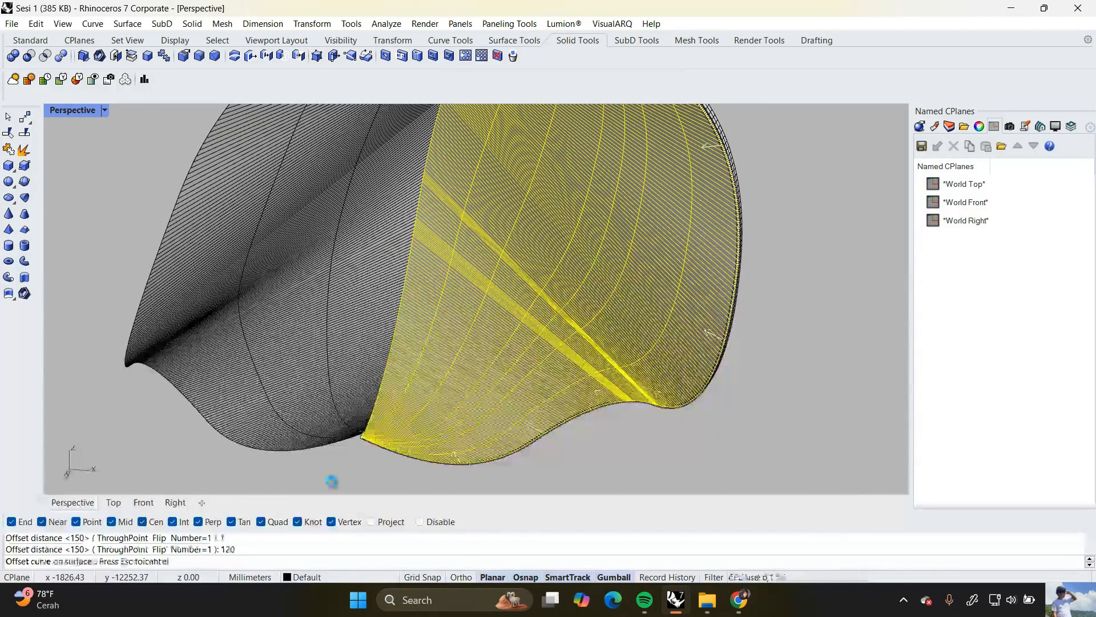
Examine the inward offset curve on the underside surface, checking its spacing from the roof's outer edge
{"action": "scroll", "coordinate": [684, 382], "scroll_direction": "up", "scroll_amount": 5}
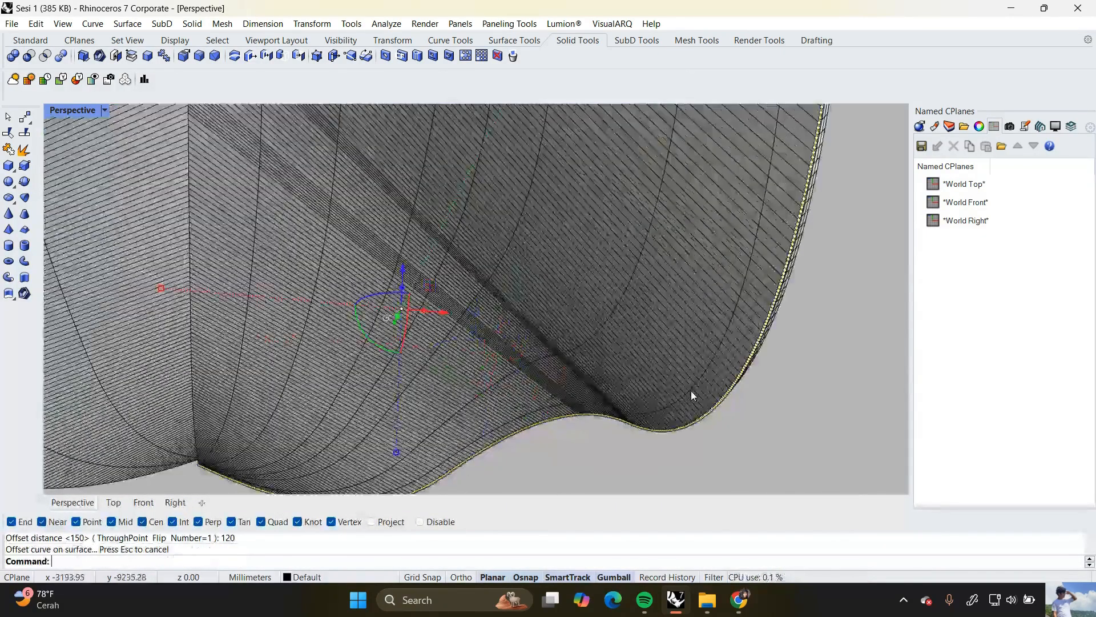
{"action": "left_click", "coordinate": [687, 394]}
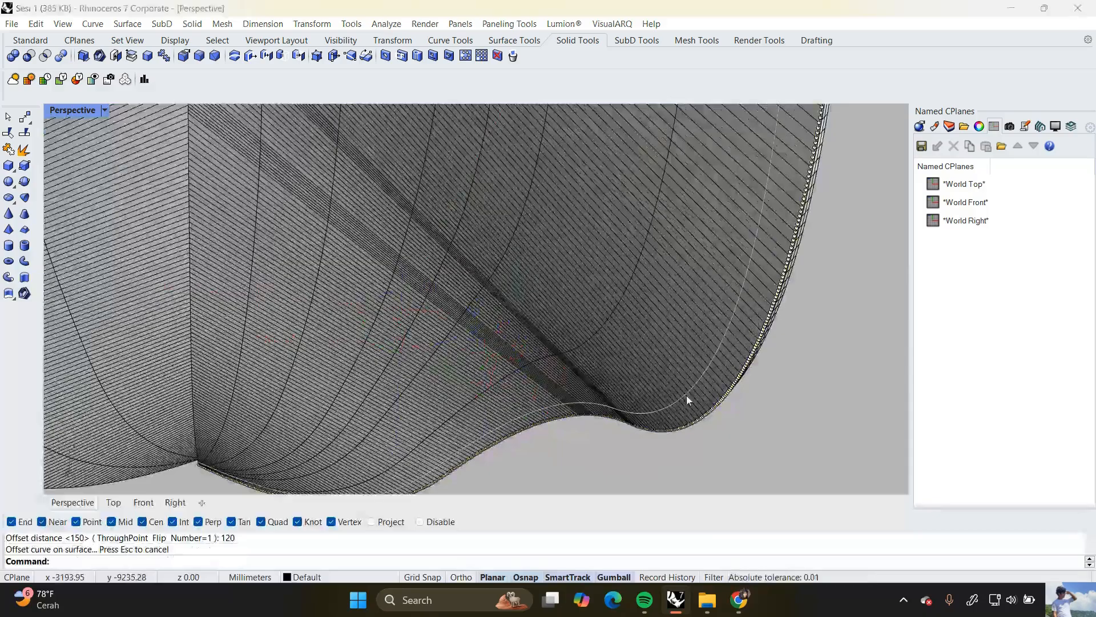
{"action": "right_click", "coordinate": [672, 399]}
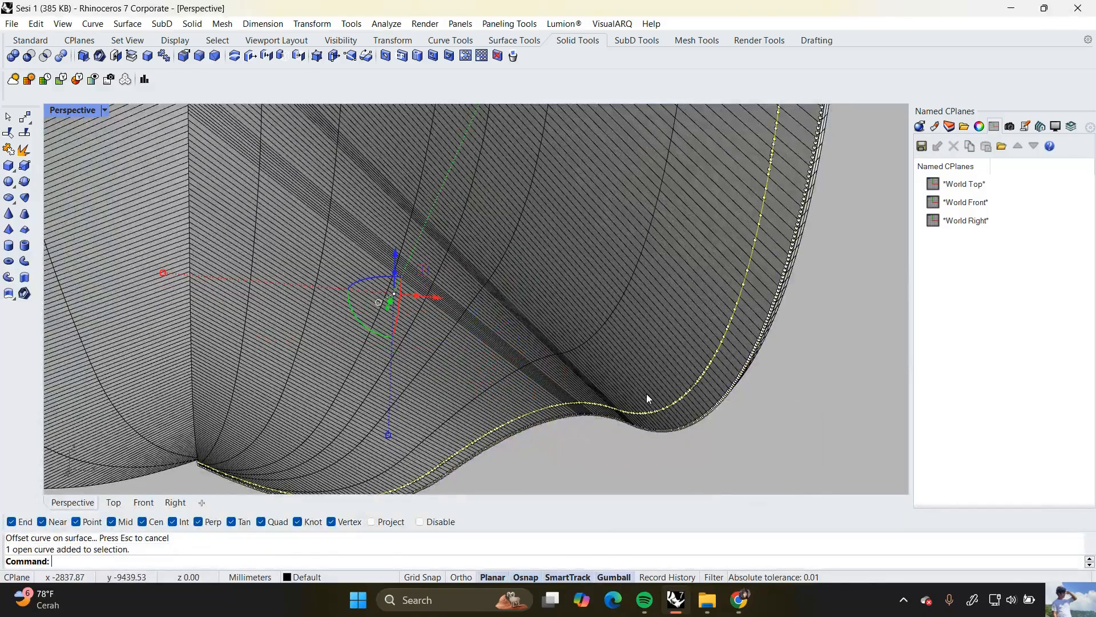
{"action": "scroll", "coordinate": [646, 392], "scroll_direction": "down", "scroll_amount": 5}
{"action": "key", "text": "Escape"}
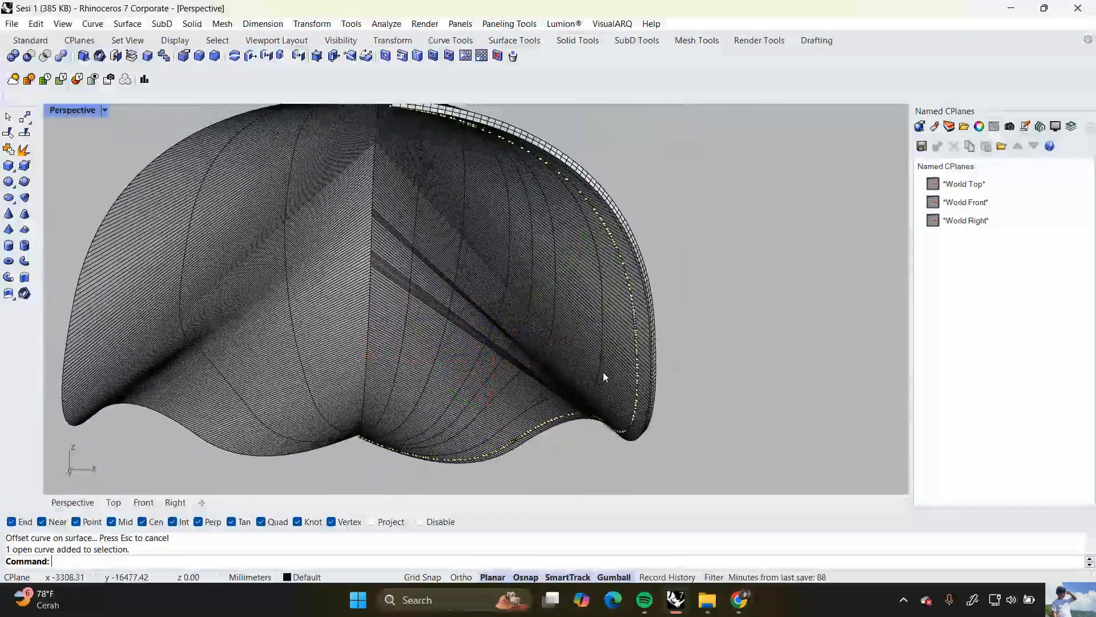
{"action": "left_click", "coordinate": [603, 371]}
{"action": "key", "text": "Escape"}
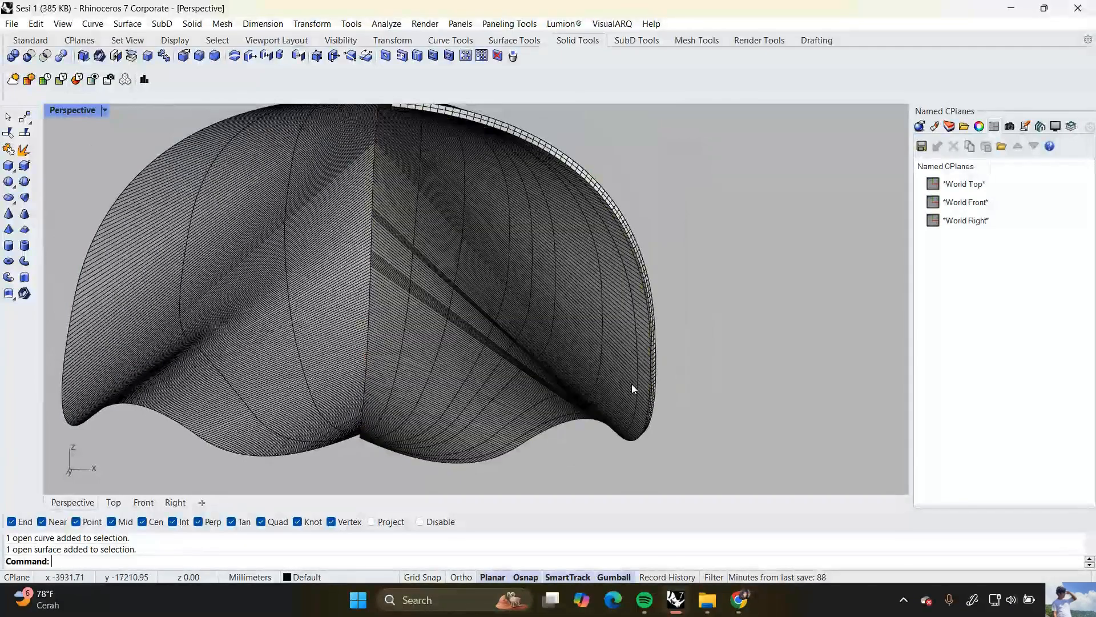
Rebuild the inward offset curve with 25 points and degree 2, deleting the input curve
{"action": "left_click", "coordinate": [639, 386]}
{"action": "left_click", "coordinate": [678, 422]}
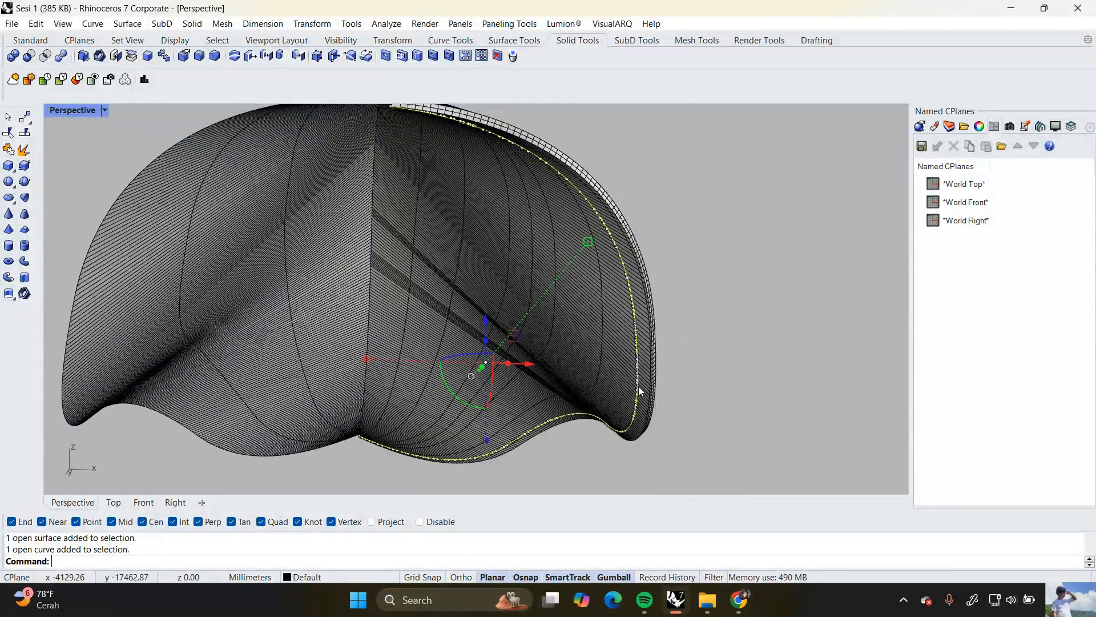
{"action": "right_click_drag", "start_coordinate": [646, 386], "coordinate": [613, 395]}
{"action": "type", "text": "build"}
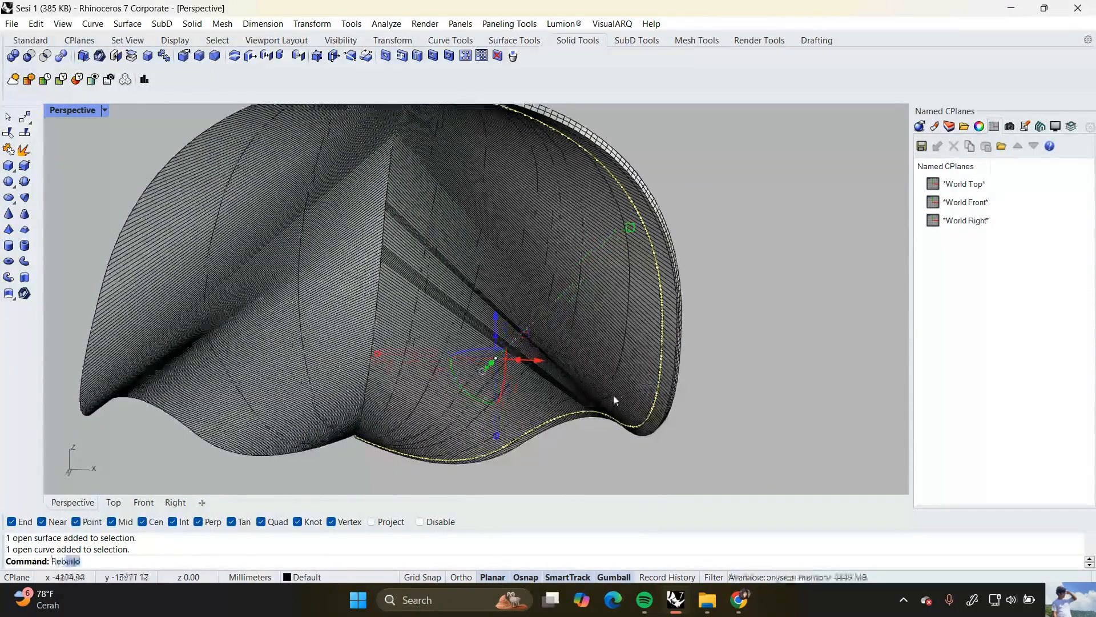
{"action": "key", "text": "Return"}
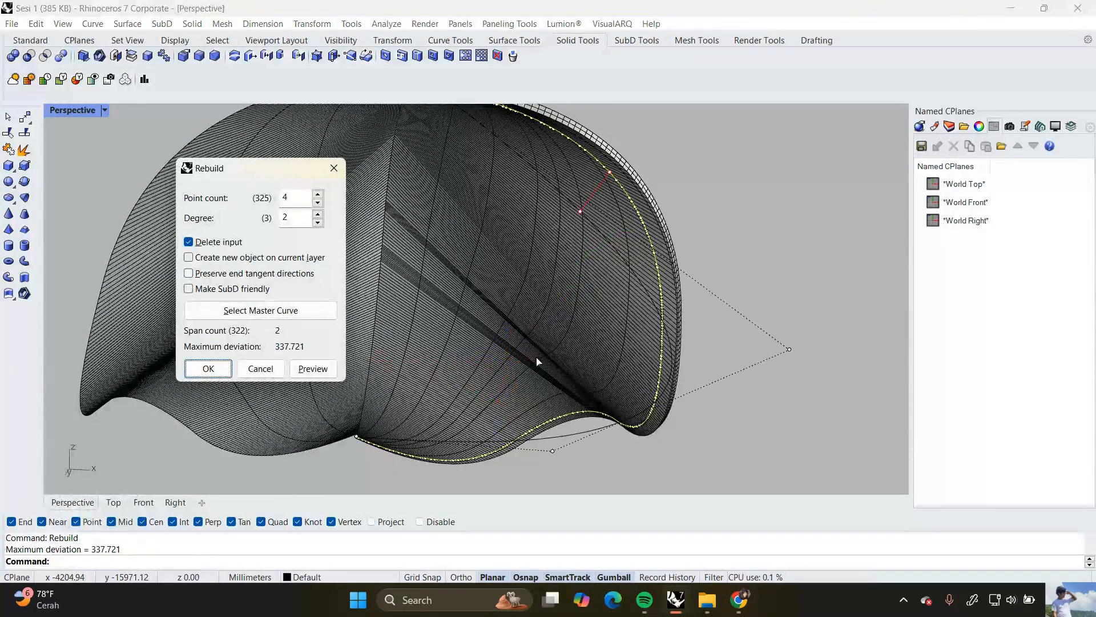
{"action": "right_click_drag", "start_coordinate": [413, 328], "coordinate": [554, 371]}
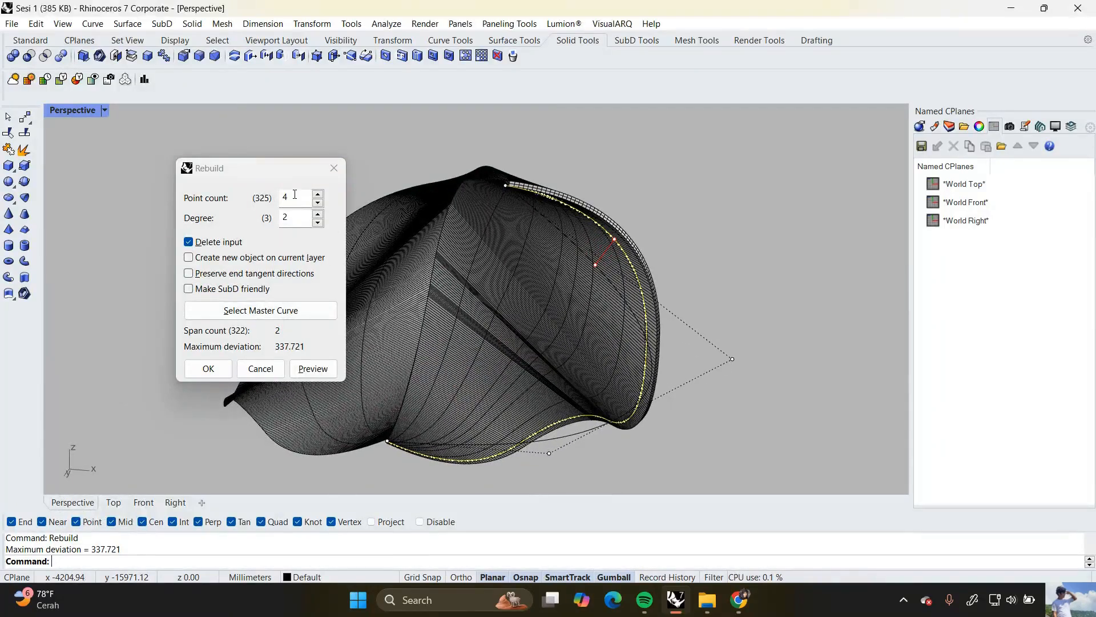
{"action": "left_click", "coordinate": [256, 203]}
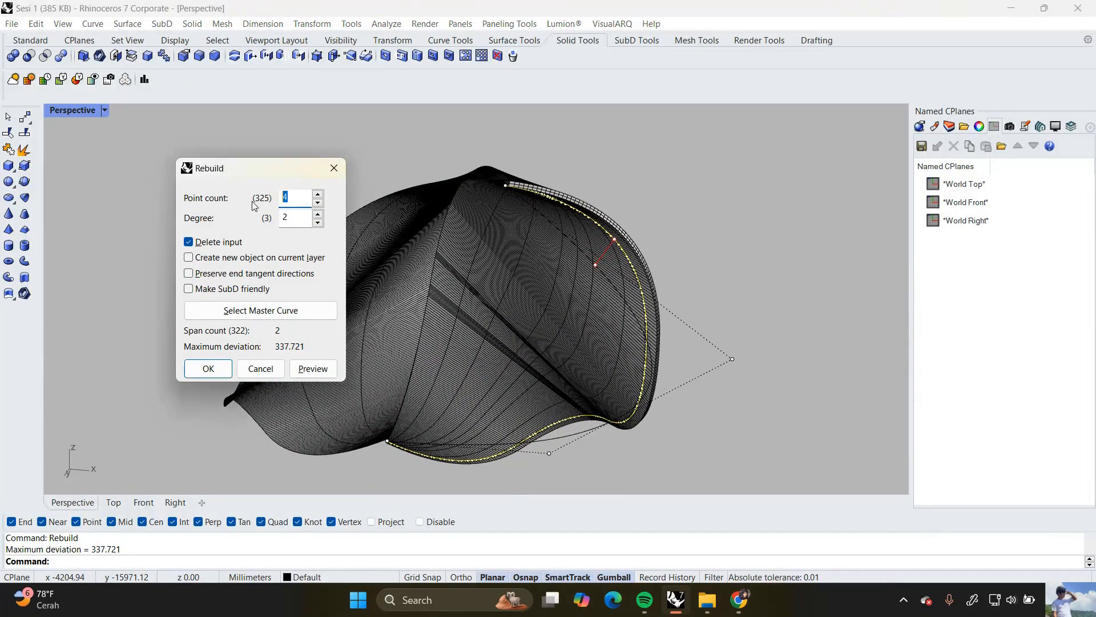
{"action": "left_click", "coordinate": [313, 368]}
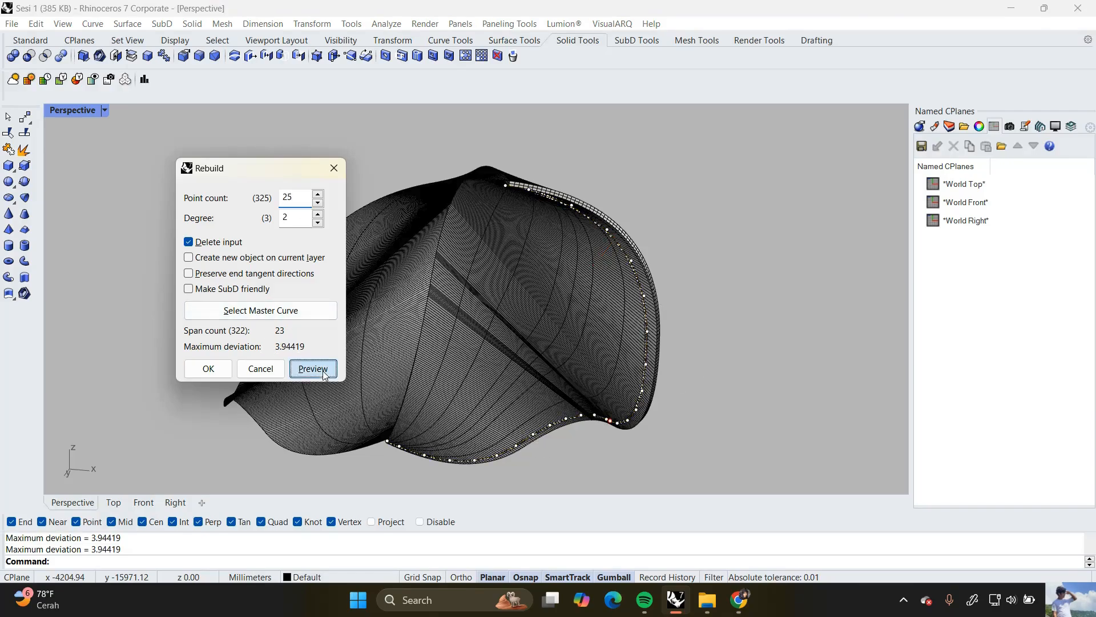
{"action": "scroll", "coordinate": [659, 296], "scroll_direction": "up", "scroll_amount": 4}
{"action": "scroll", "coordinate": [659, 296], "scroll_direction": "down", "scroll_amount": 3}
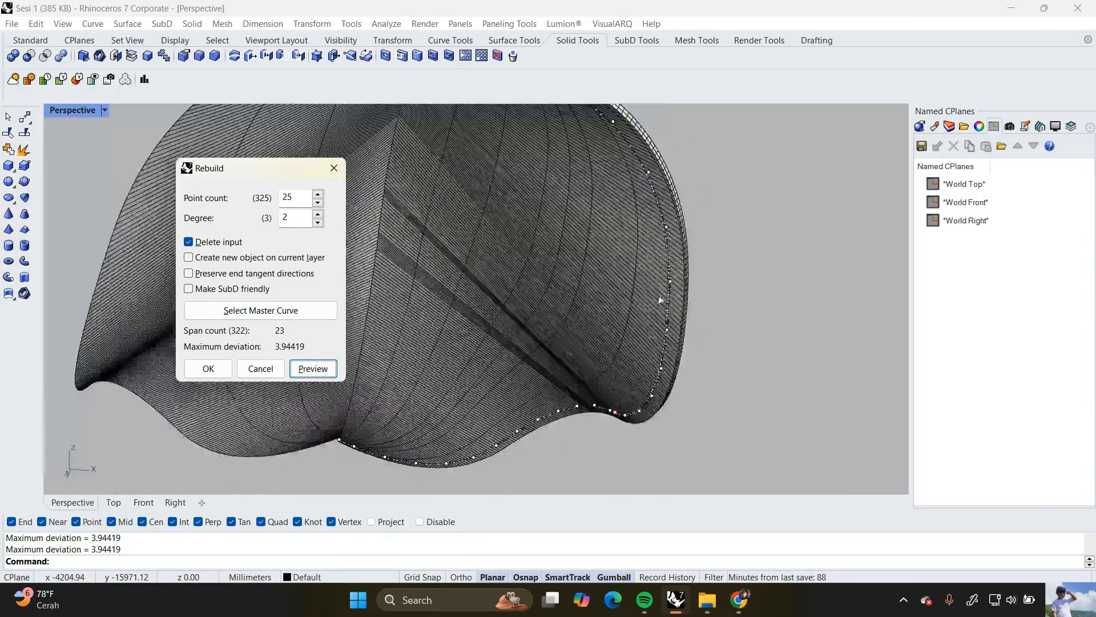
{"action": "left_click", "coordinate": [208, 369]}
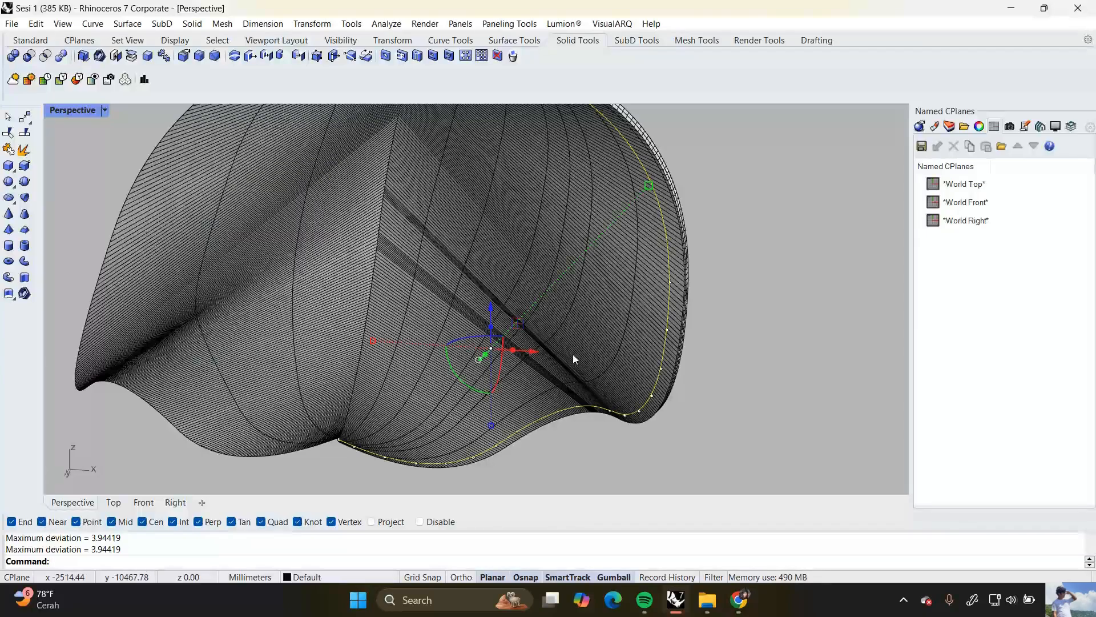
Create a pipe along the rebuilt curve with start and end diameters of 50 mm and flat caps
{"action": "type", "text": "pipe"}
{"action": "key", "text": "Return"}
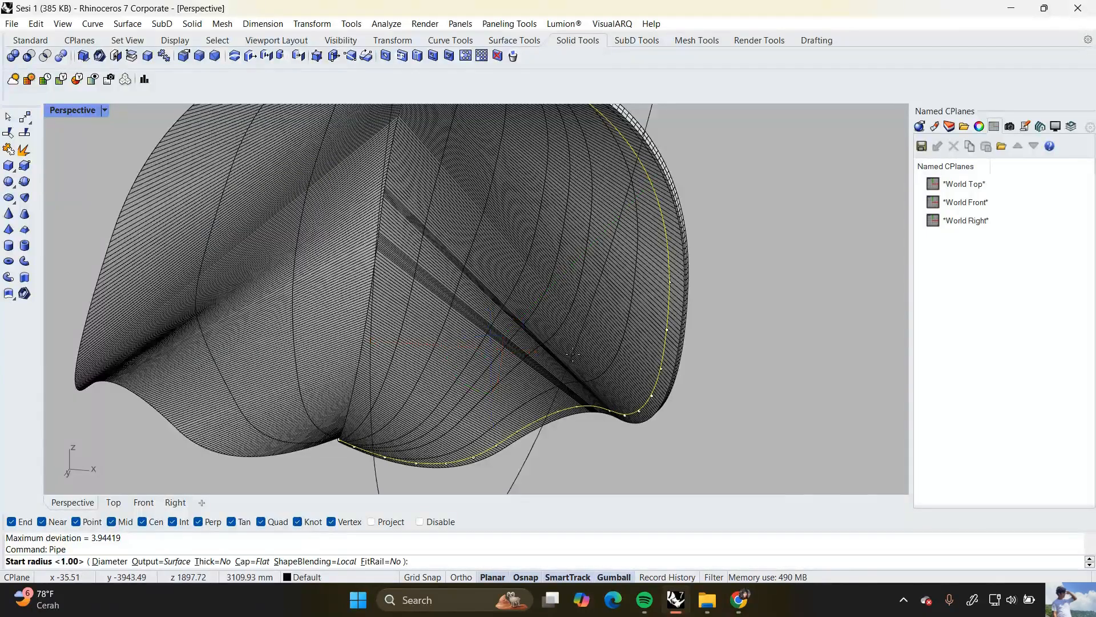
{"action": "key", "text": "Escape"}
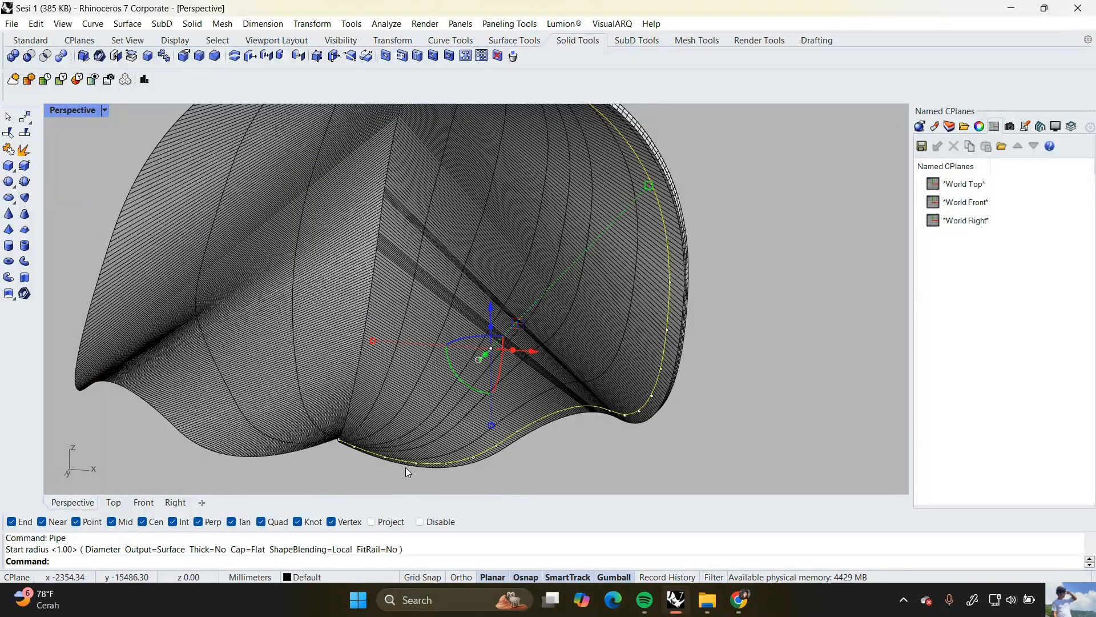
{"action": "key", "text": "Return"}
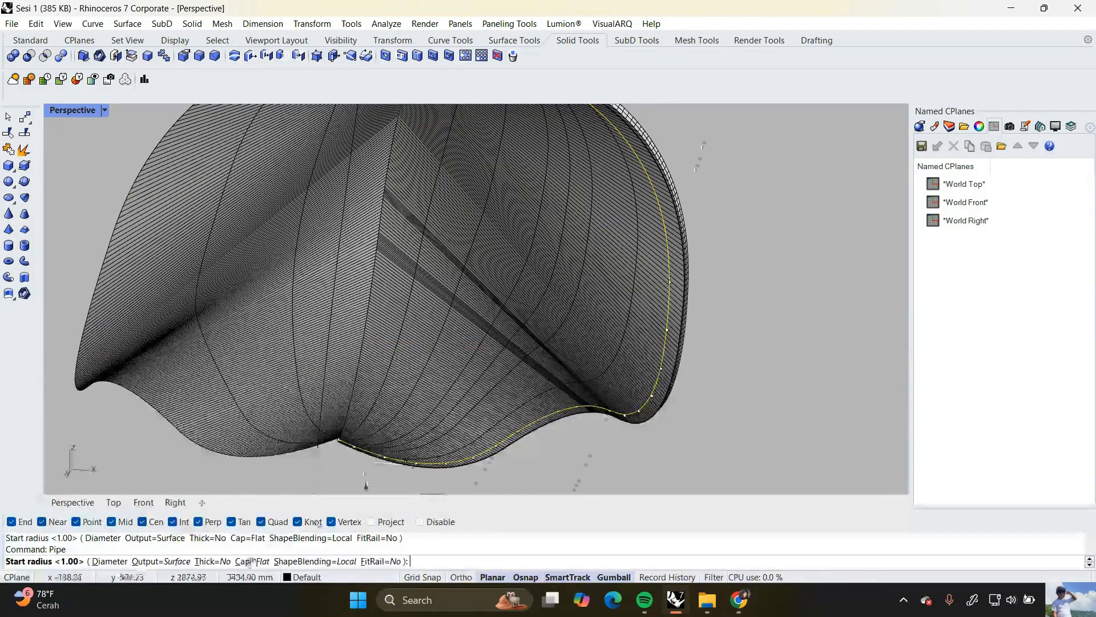
{"action": "left_click", "coordinate": [109, 561]}
{"action": "type", "text": "25"}
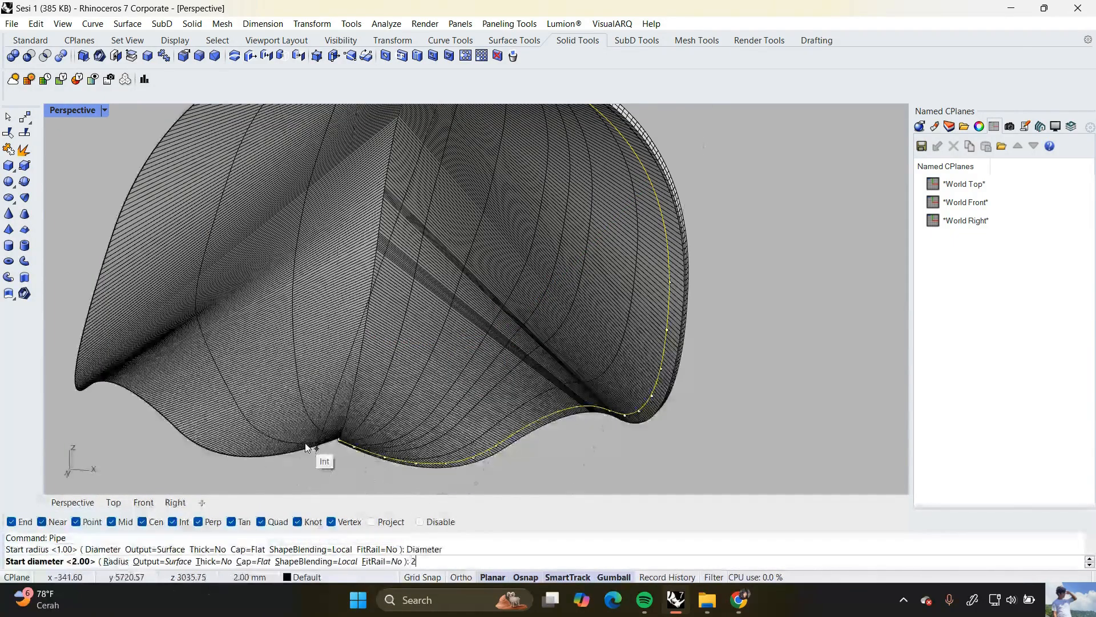
{"action": "key", "text": "BackSpace"}
{"action": "key", "text": "BackSpace"}
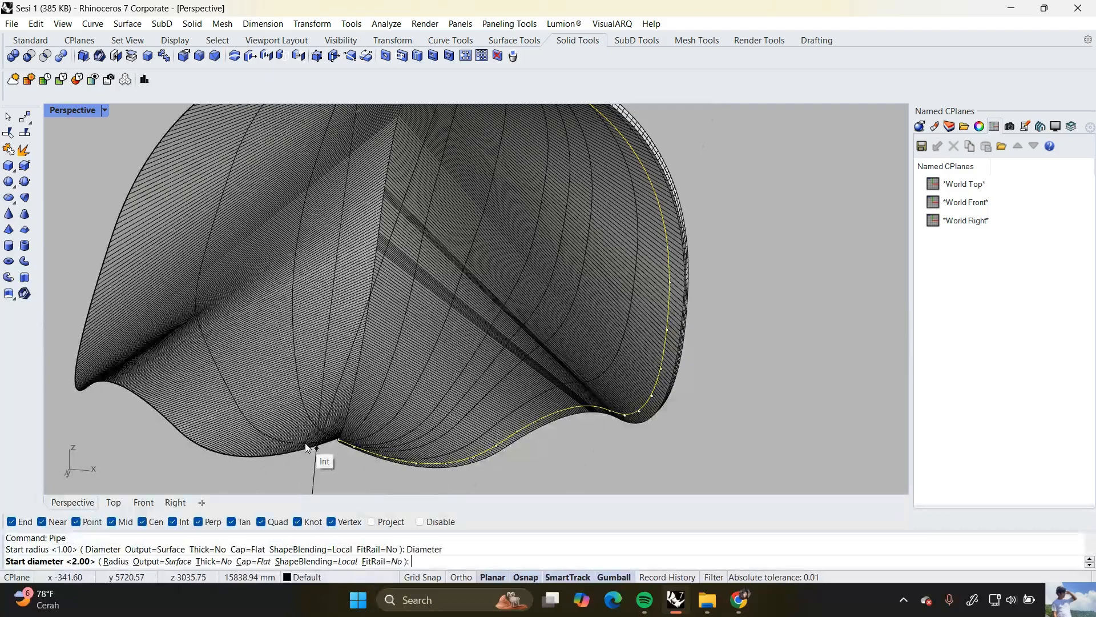
{"action": "type", "text": "50"}
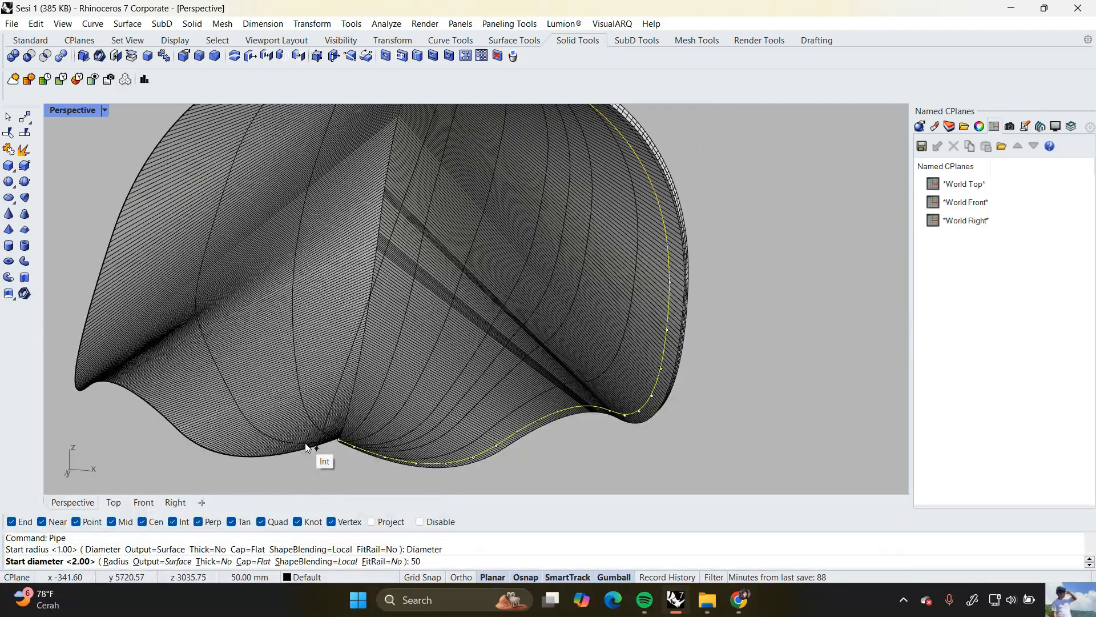
{"action": "key", "text": "Return"}
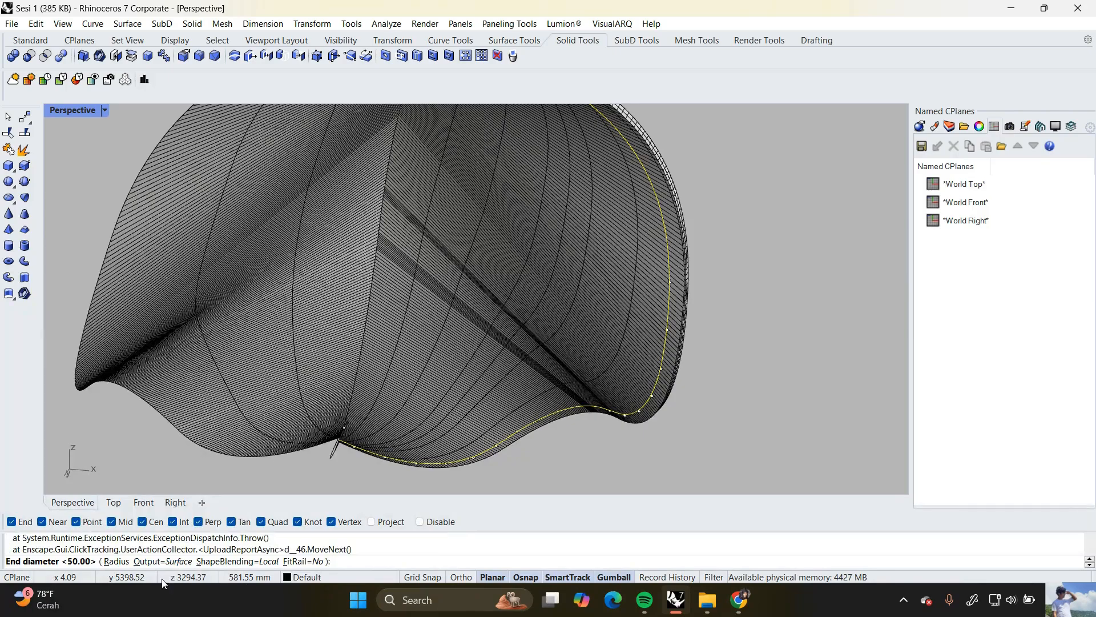
{"action": "key", "text": "Return"}
{"action": "key", "text": "Return"}
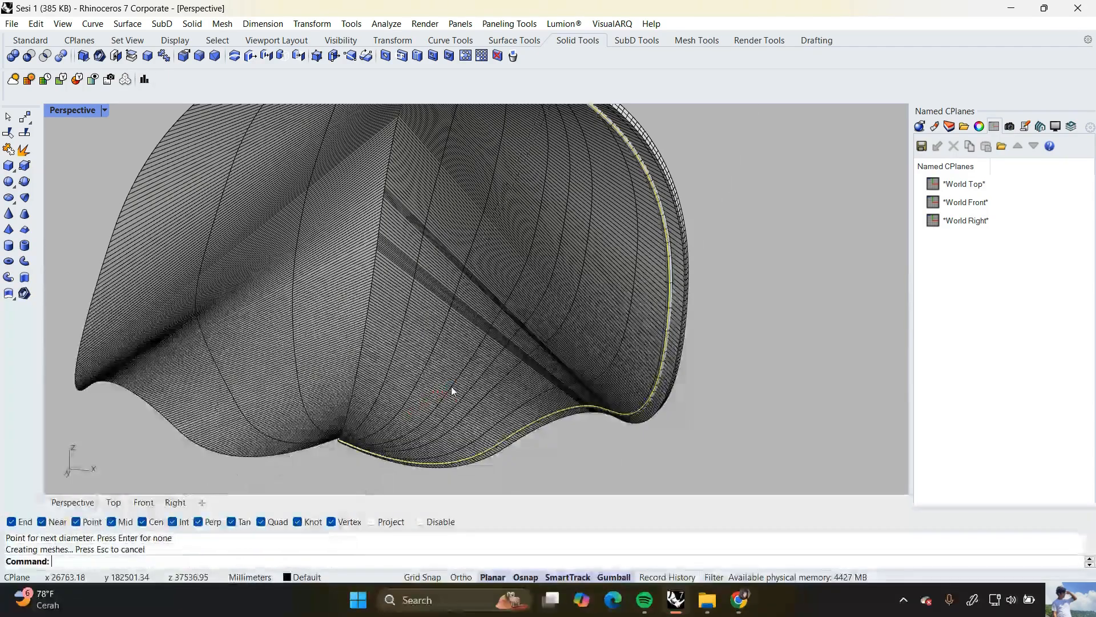
Examine the pipe along the roof's underside, including its upper end near the ridge and its run along the outer edge
{"action": "right_click_drag", "start_coordinate": [476, 264], "coordinate": [488, 292]}
{"action": "key", "text": "Escape"}
{"action": "scroll", "coordinate": [523, 281], "scroll_direction": "up", "scroll_amount": 8}
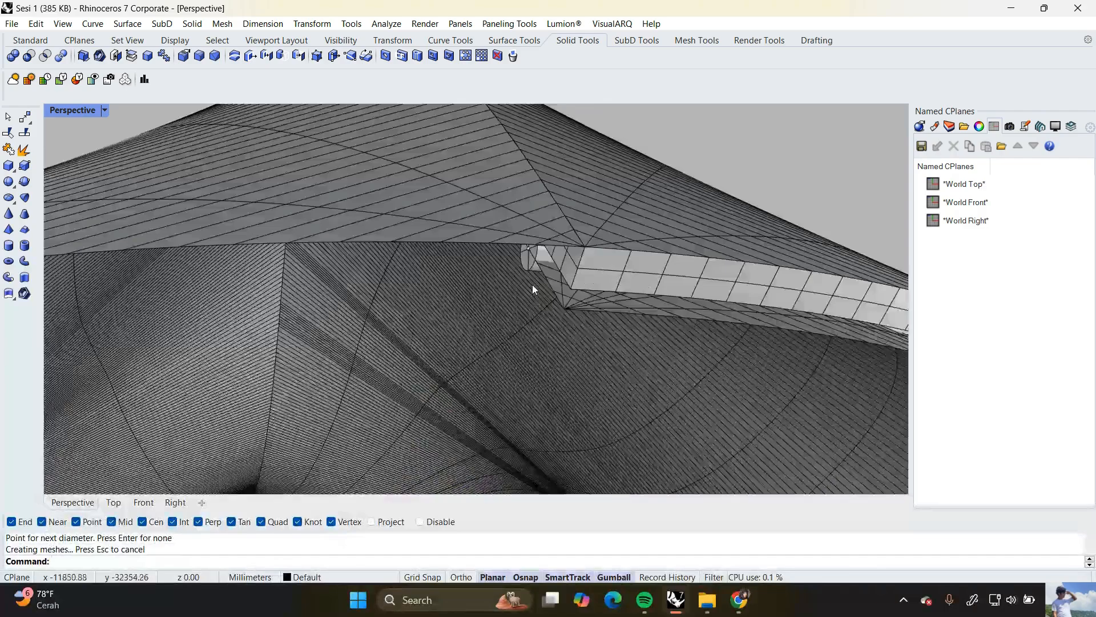
{"action": "scroll", "coordinate": [520, 270], "scroll_direction": "down", "scroll_amount": 10}
{"action": "mouse_move", "coordinate": [519, 270]}
{"action": "right_mouse_down"}
{"action": "mouse_move", "coordinate": [537, 249]}
{"action": "mouse_move", "coordinate": [525, 273]}
{"action": "right_mouse_up"}
{"action": "scroll", "coordinate": [525, 275], "scroll_direction": "up", "scroll_amount": 3}
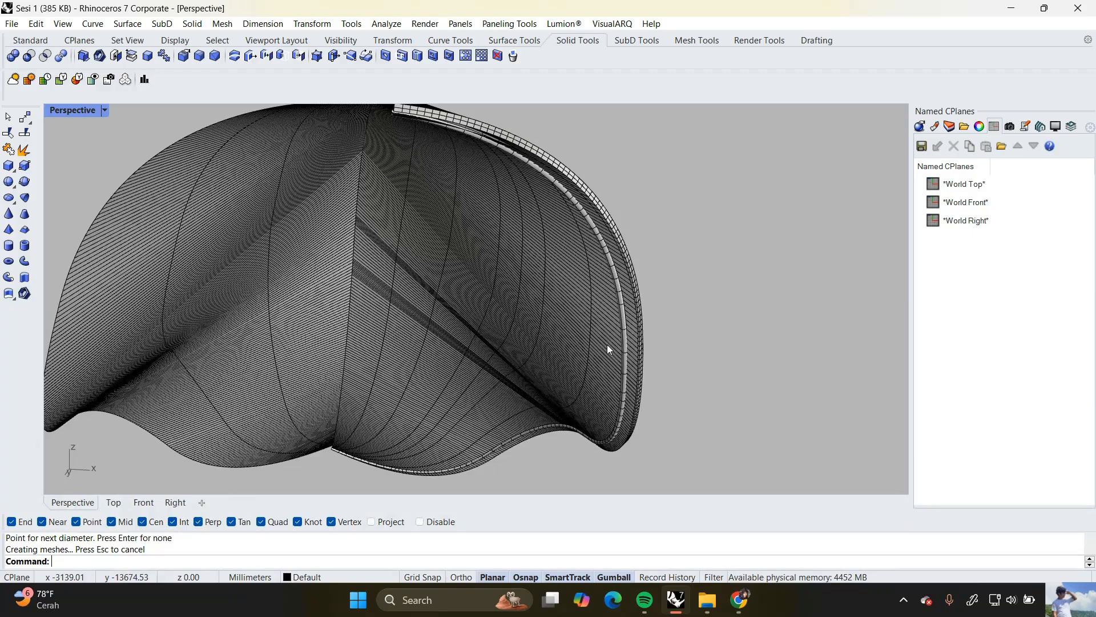
{"action": "scroll", "coordinate": [610, 305], "scroll_direction": "up", "scroll_amount": 3}
{"action": "right_click_drag", "start_coordinate": [568, 345], "coordinate": [622, 325], "text": "shift"}
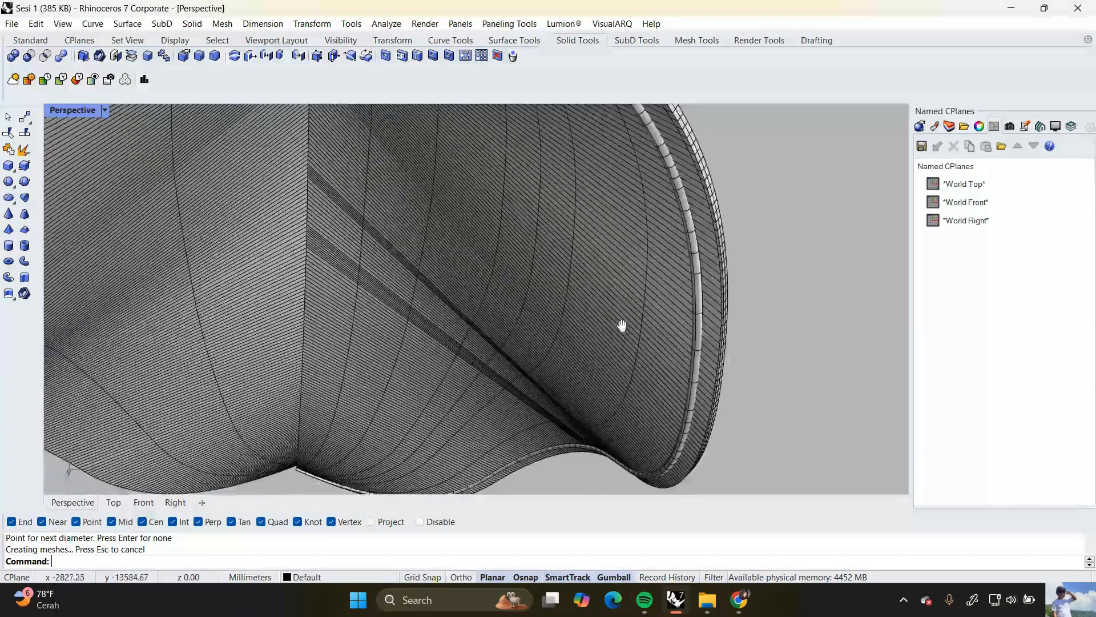
{"action": "scroll", "coordinate": [605, 325], "scroll_direction": "down", "scroll_amount": 3}
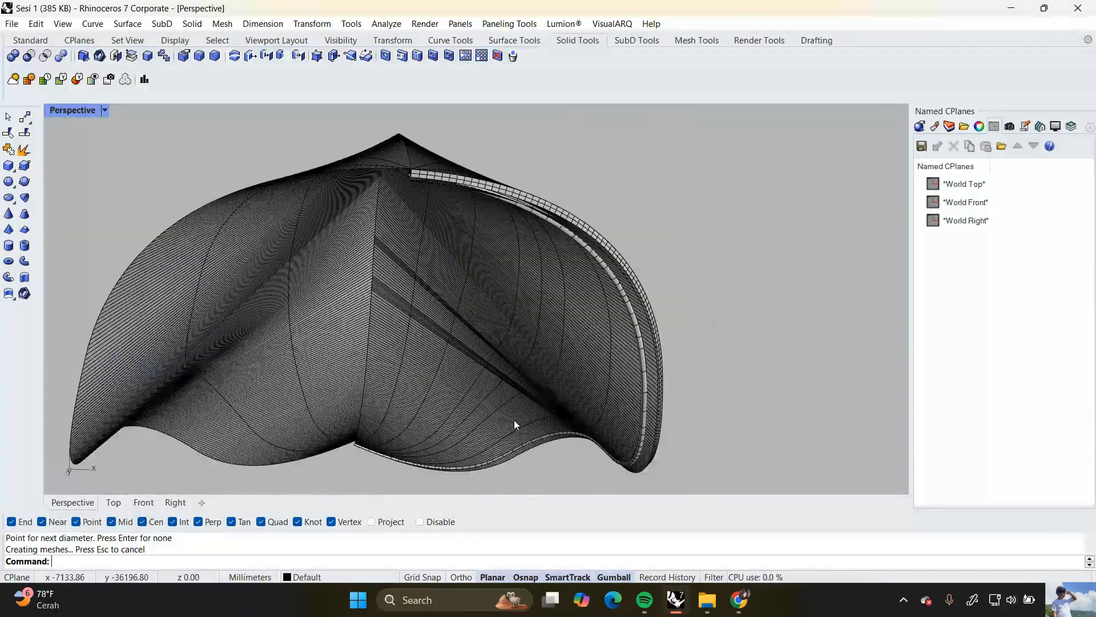
{"action": "right_click_drag", "start_coordinate": [514, 419], "coordinate": [516, 396]}
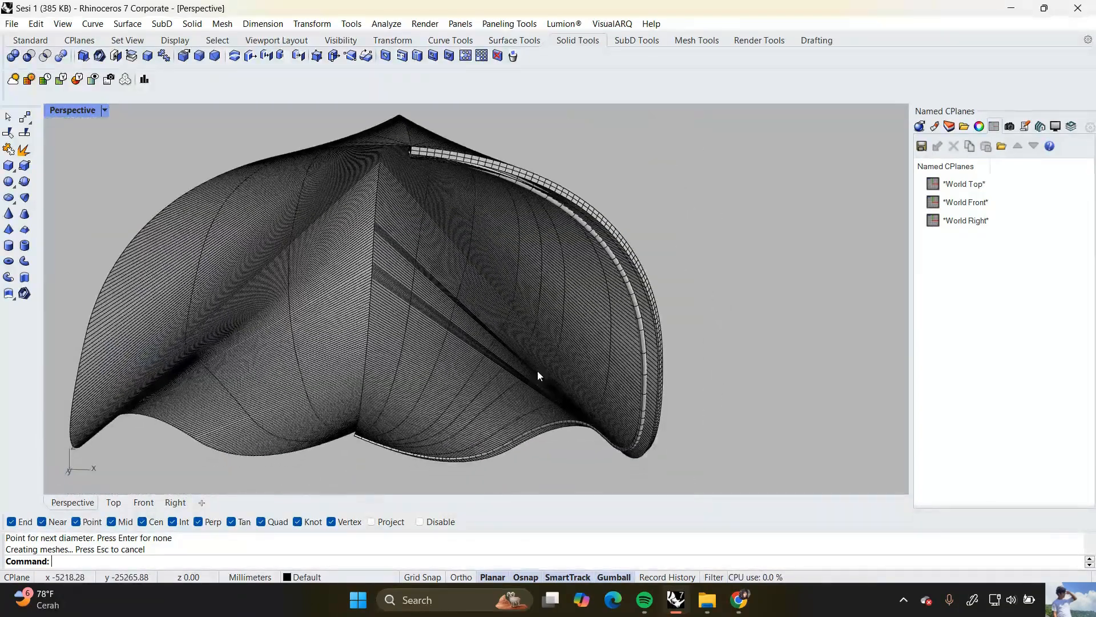
{"action": "left_click", "coordinate": [590, 334]}
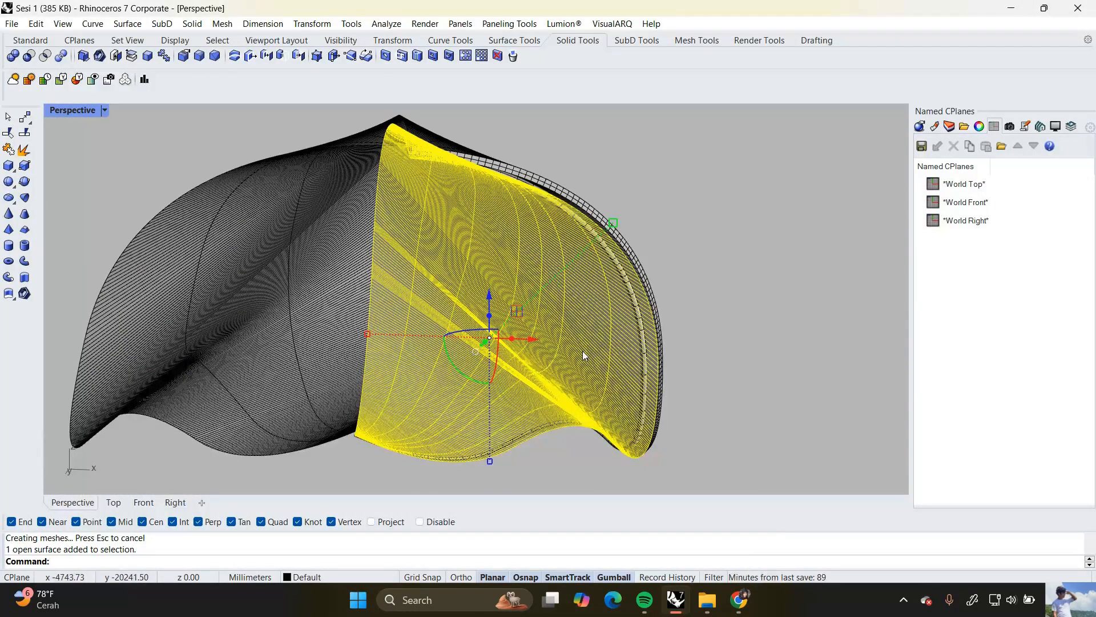
{"action": "type", "text": "OffsetCrvOnSrf"}
{"action": "key", "text": "Return"}
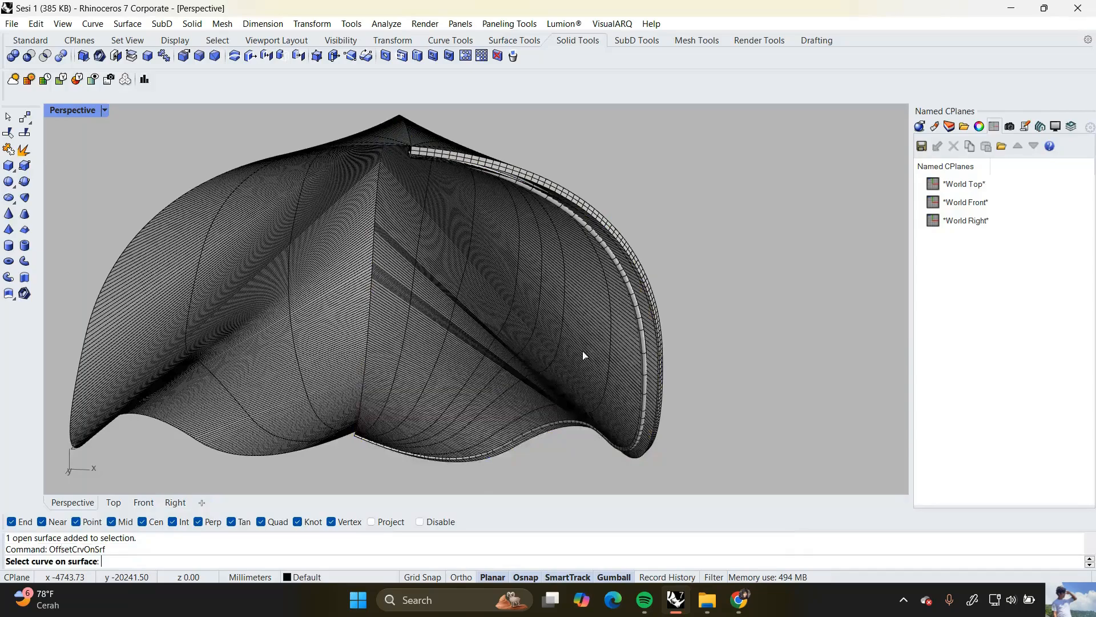
{"action": "key", "text": "Escape"}
{"action": "left_click", "coordinate": [582, 351]}
{"action": "type", "text": "Offset"}
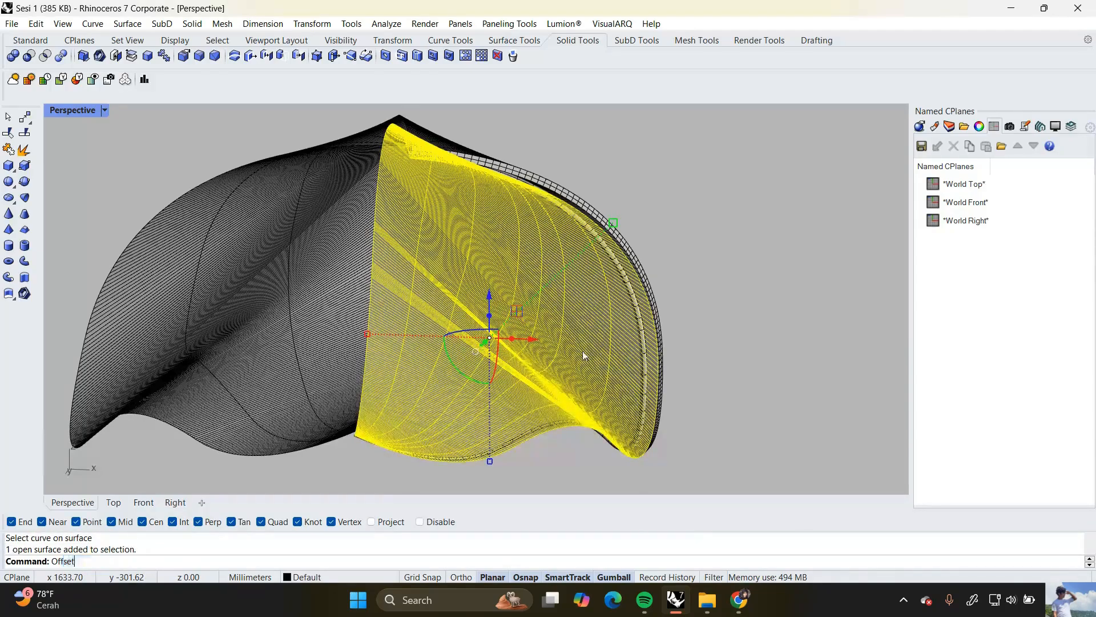
{"action": "key", "text": "Return"}
{"action": "key", "text": "Escape"}
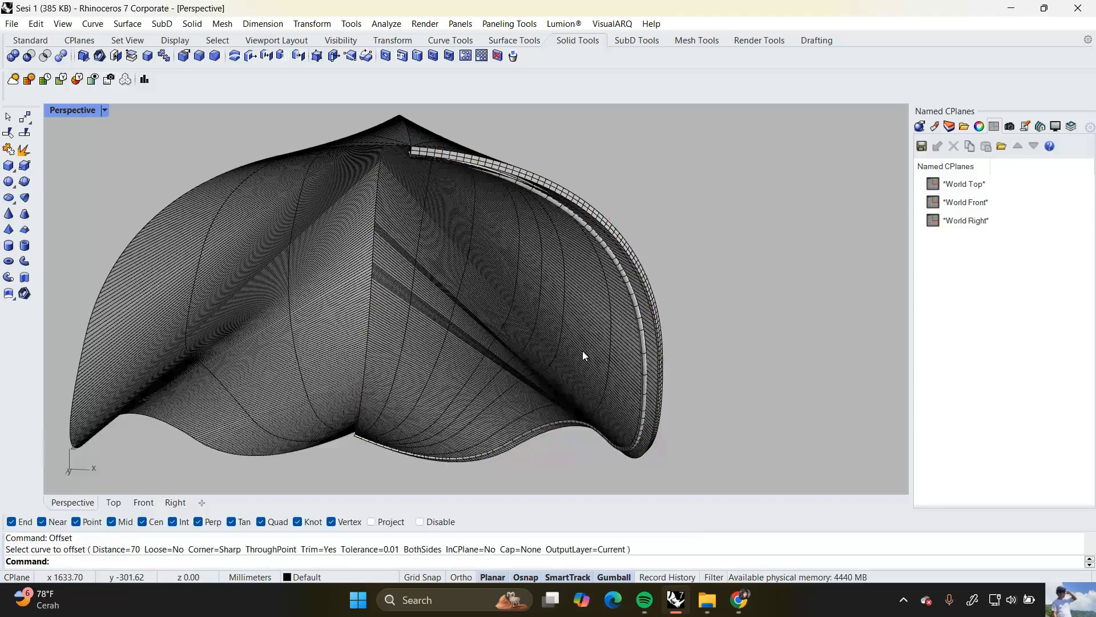
Offset the underside surface carrying the pipe by 25 mm towards the inside of the roof, with Solid set to No
{"action": "type", "text": "OffsetSrf"}
{"action": "key", "text": "Return"}
{"action": "left_click", "coordinate": [582, 350]}
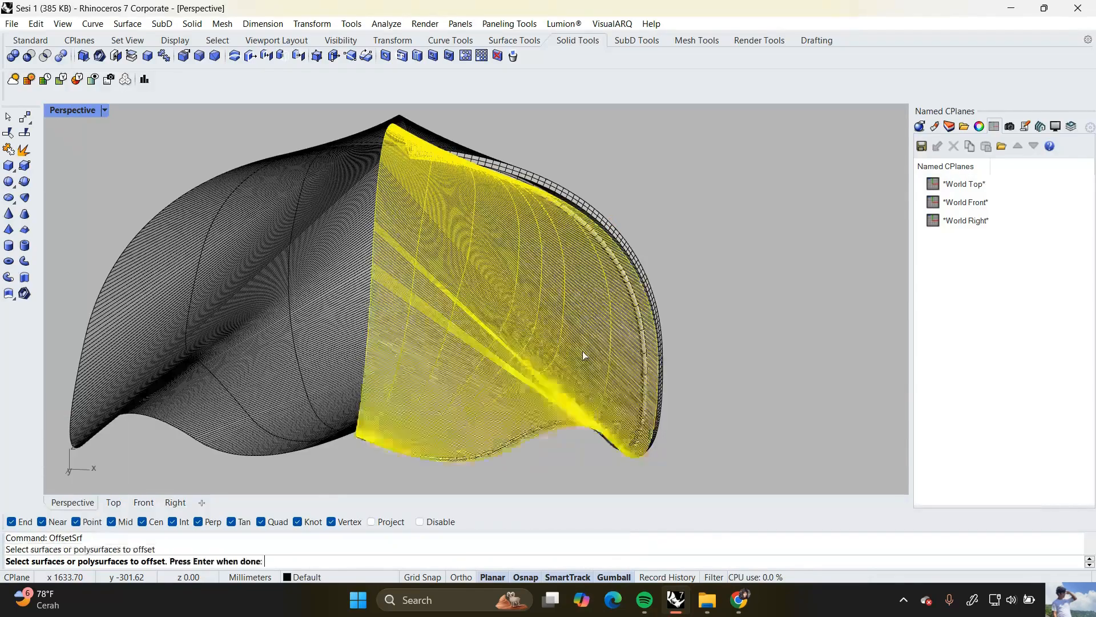
{"action": "key", "text": "Return"}
{"action": "scroll", "coordinate": [584, 355], "scroll_direction": "up", "scroll_amount": 3}
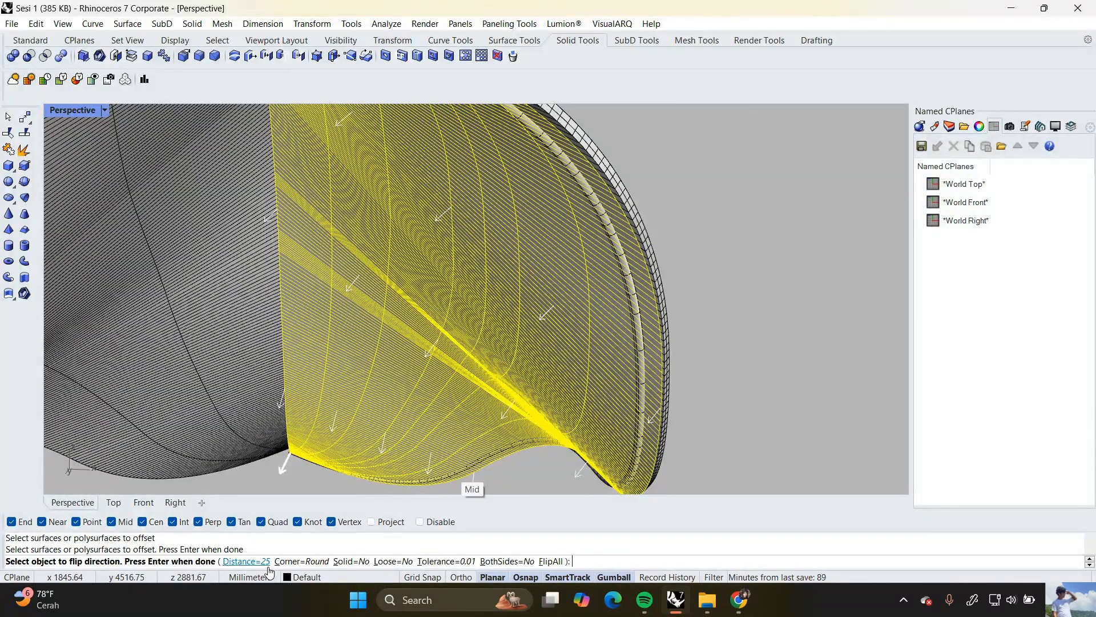
{"action": "key", "text": "Return"}
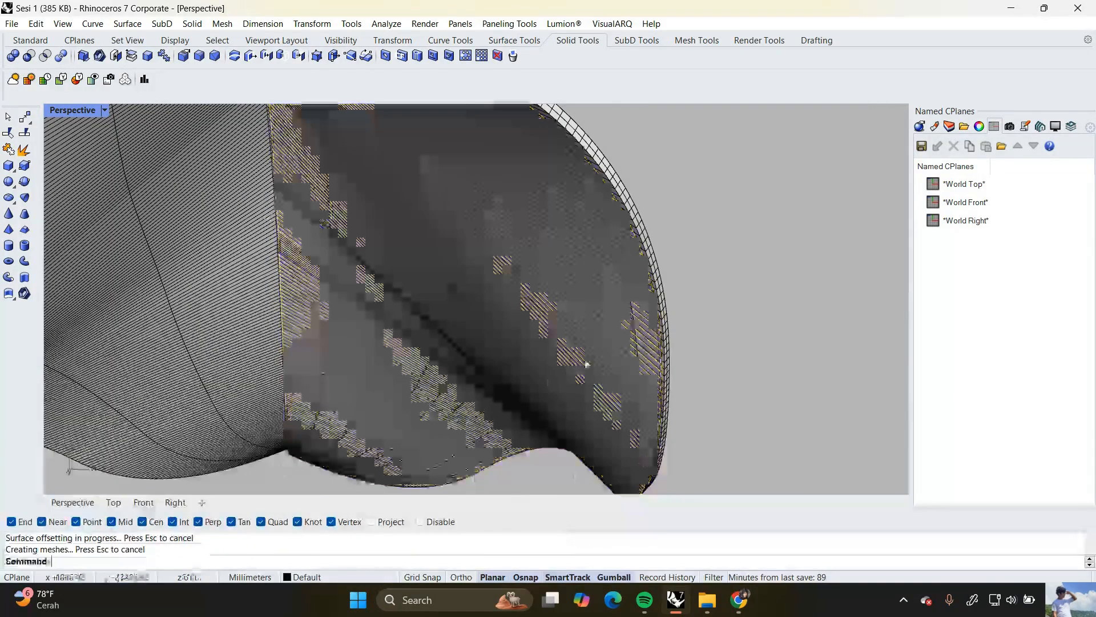
{"action": "type", "text": "OffsetCrvOnSrf"}
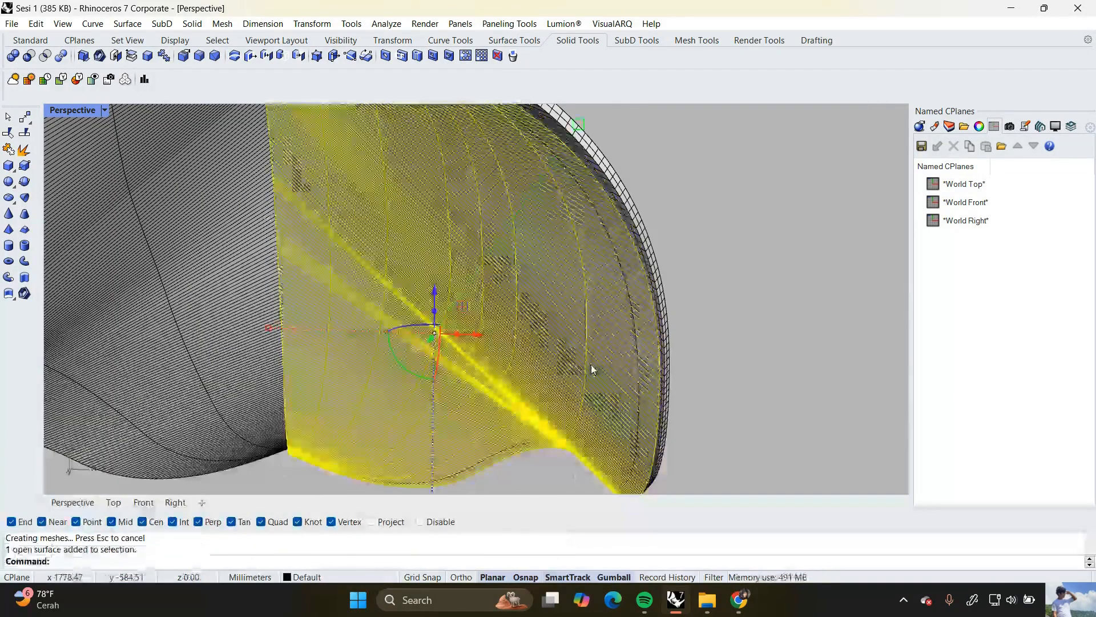
{"action": "key", "text": "Return"}
{"action": "key", "text": "Escape"}
Offset the 25 mm offset surface by a further 35 mm towards the inside, as a surface with round corners
{"action": "left_click", "coordinate": [592, 366]}
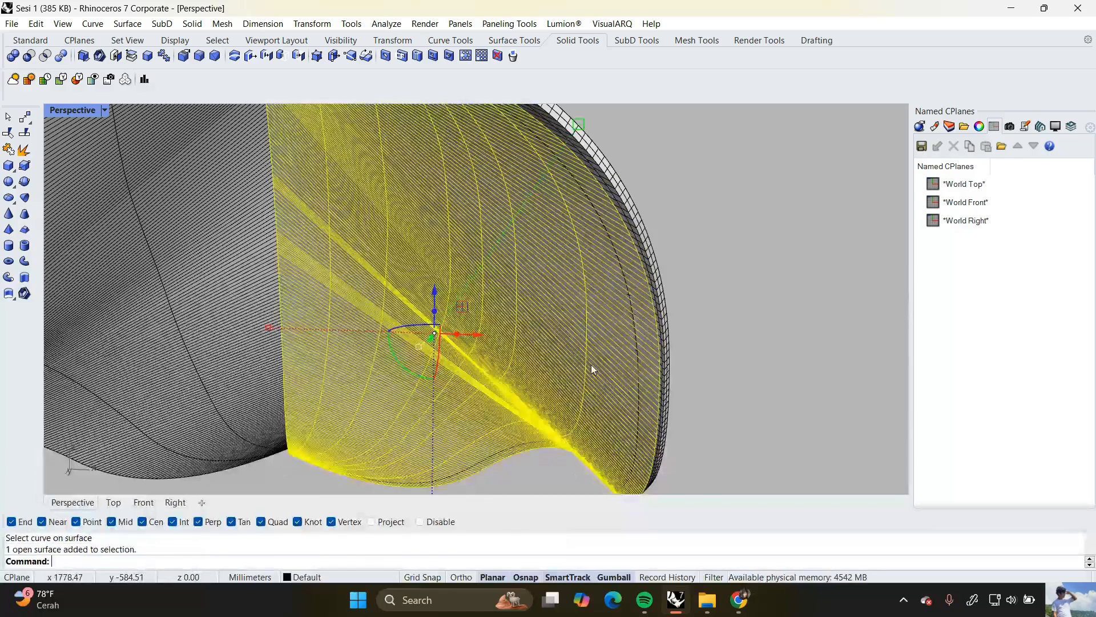
{"action": "type", "text": "OffsetSrf"}
{"action": "key", "text": "Return"}
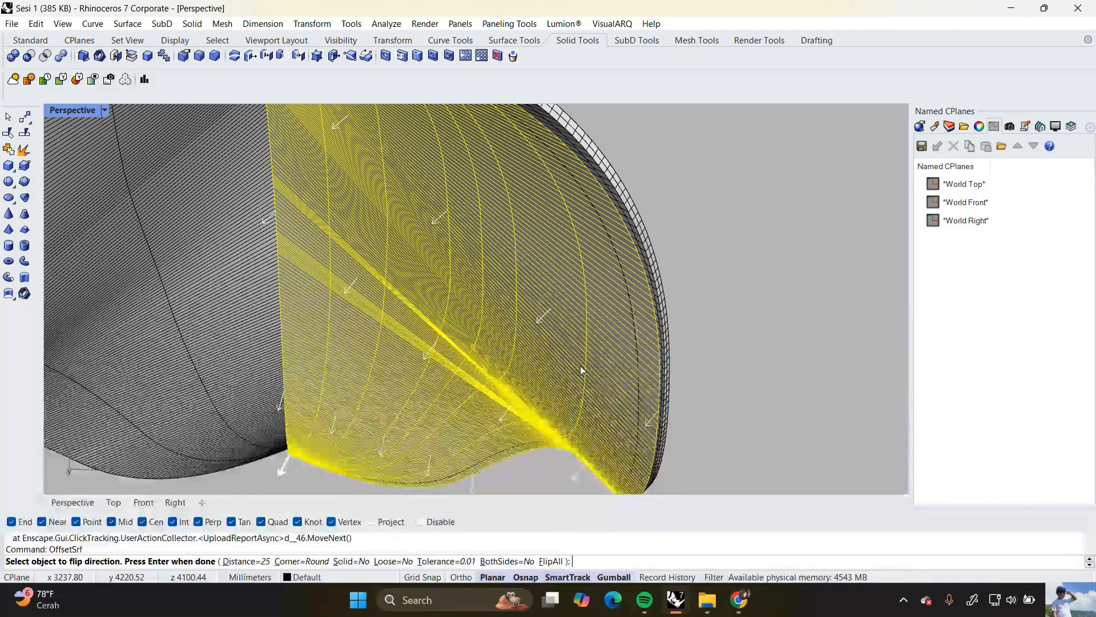
{"action": "type", "text": "d"}
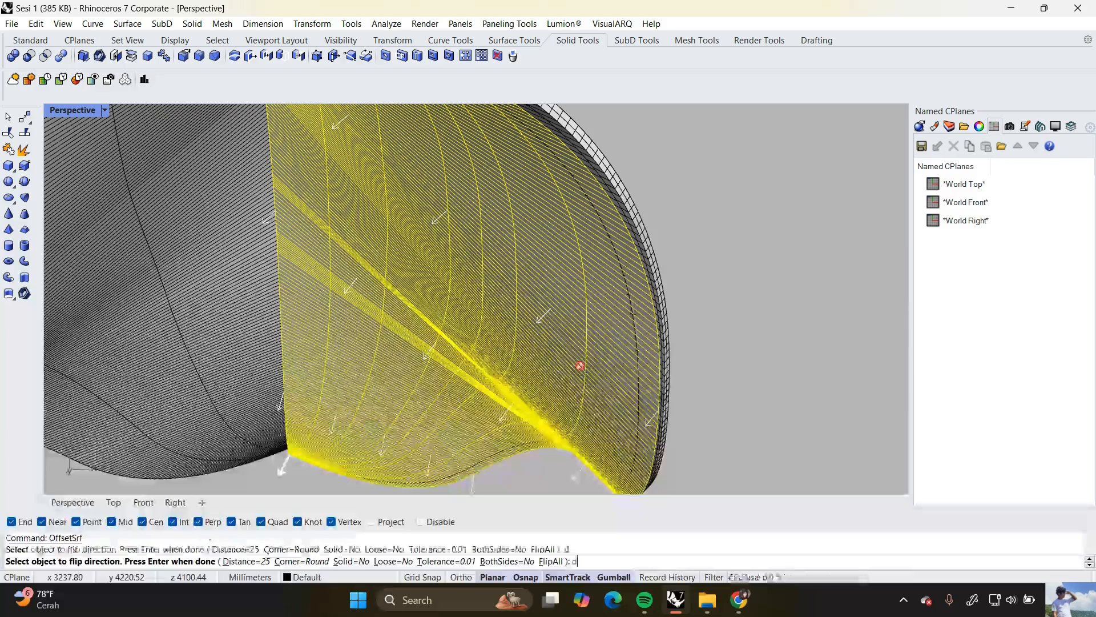
{"action": "key", "text": "Return"}
{"action": "type", "text": "35"}
{"action": "key", "text": "Return"}
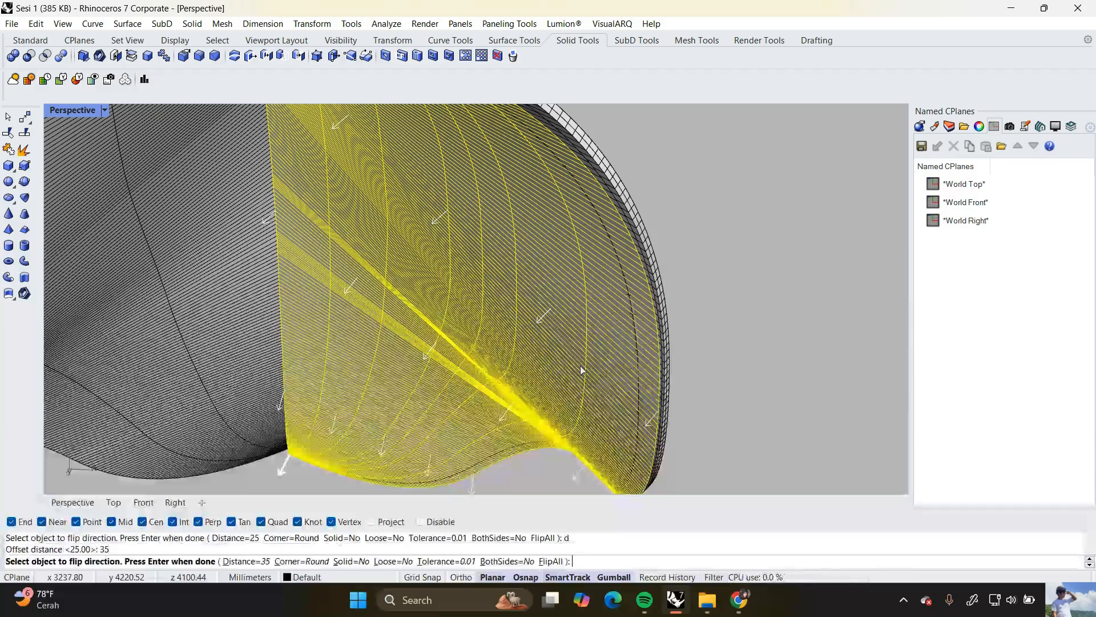
{"action": "key", "text": "Return"}
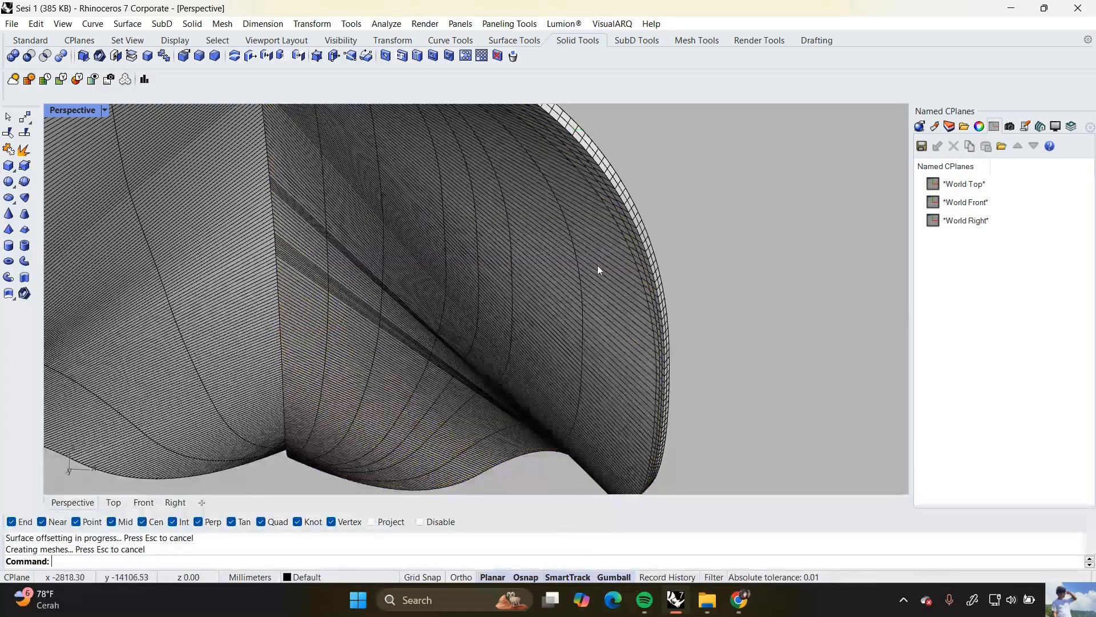
Delete the intermediate 25 mm offset surface, keeping the innermost one
{"action": "scroll", "coordinate": [598, 260], "scroll_direction": "up", "scroll_amount": 5}
{"action": "right_click_drag", "start_coordinate": [581, 256], "coordinate": [578, 256]}
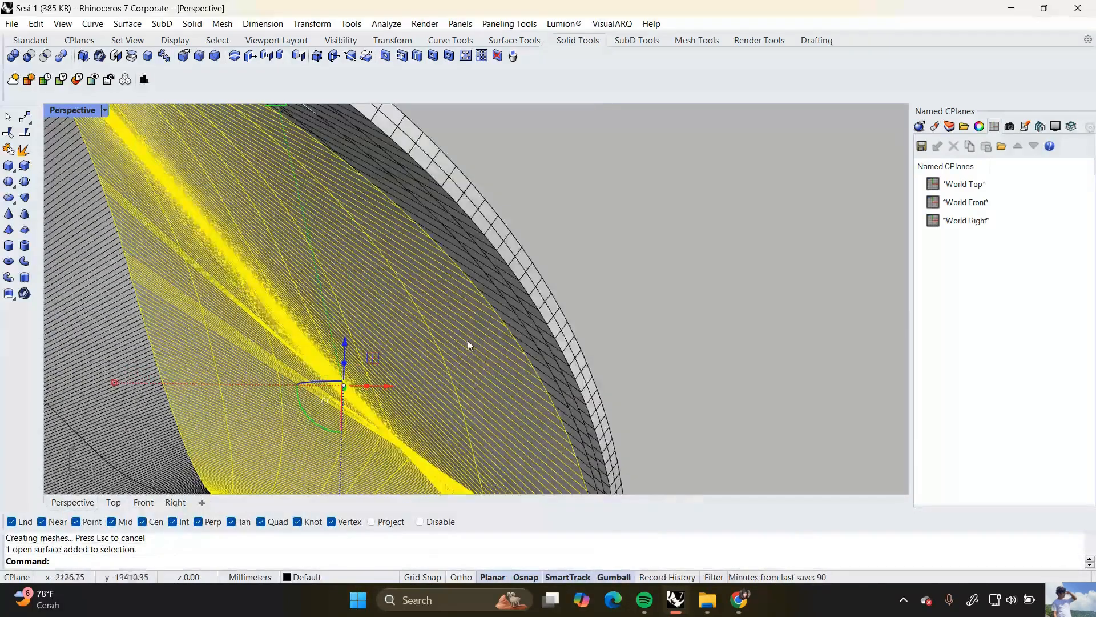
{"action": "left_click", "coordinate": [513, 320]}
{"action": "key", "text": "Delete"}
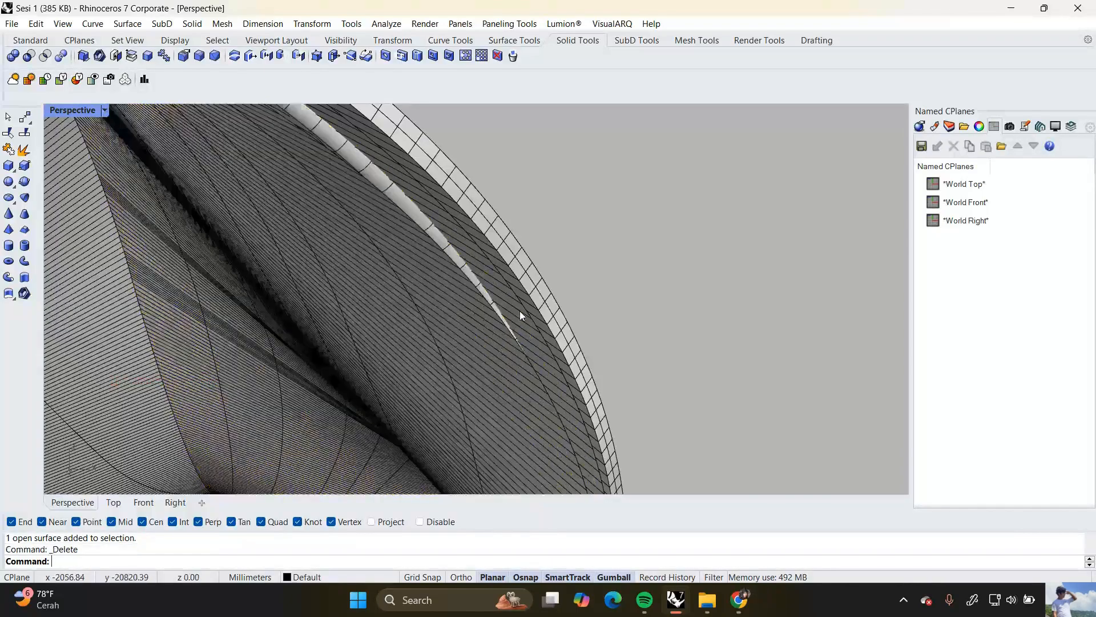
Duplicate the outer curved edge of the innermost offset surface as a separate curve
{"action": "scroll", "coordinate": [533, 268], "scroll_direction": "down", "scroll_amount": 8}
{"action": "scroll", "coordinate": [513, 270], "scroll_direction": "up", "scroll_amount": 5}
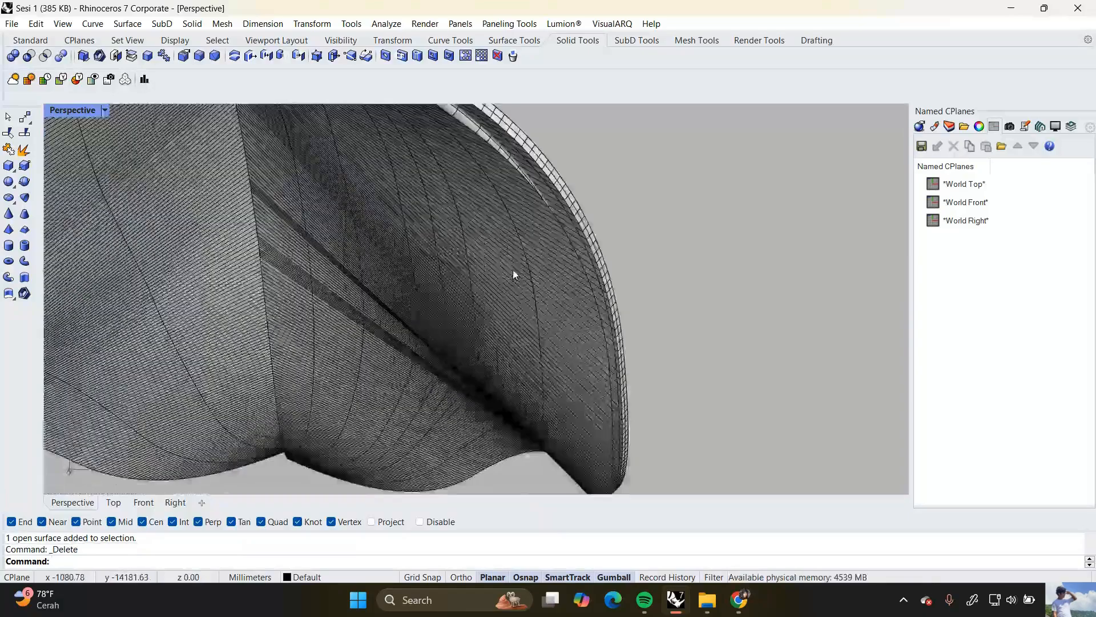
{"action": "scroll", "coordinate": [513, 270], "scroll_direction": "down", "scroll_amount": 3}
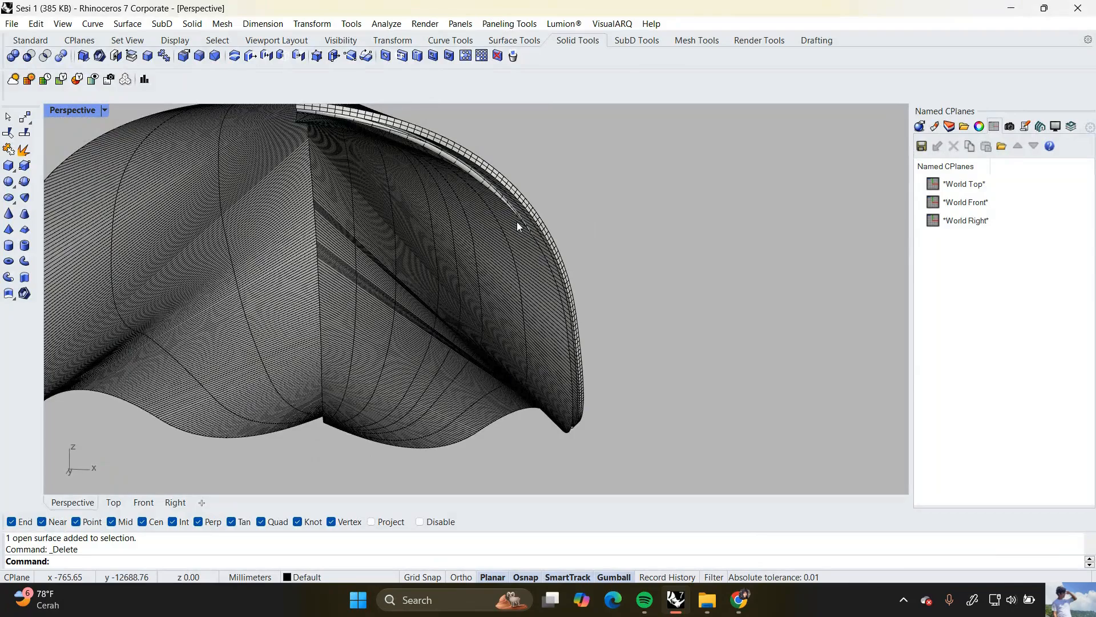
{"action": "key", "text": "Return"}
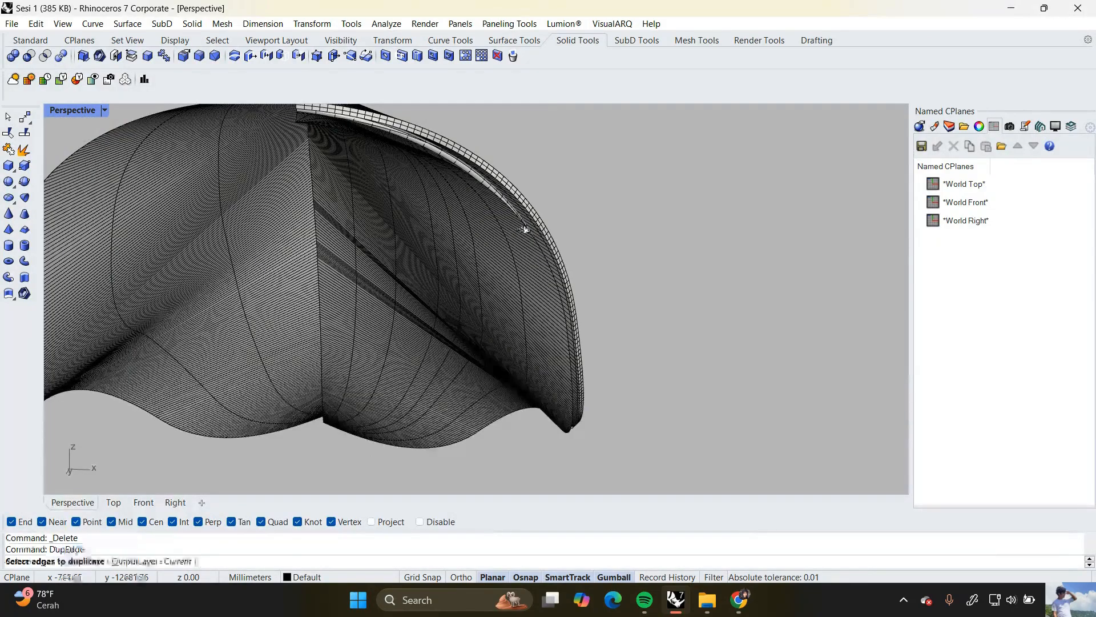
{"action": "left_click", "coordinate": [521, 226]}
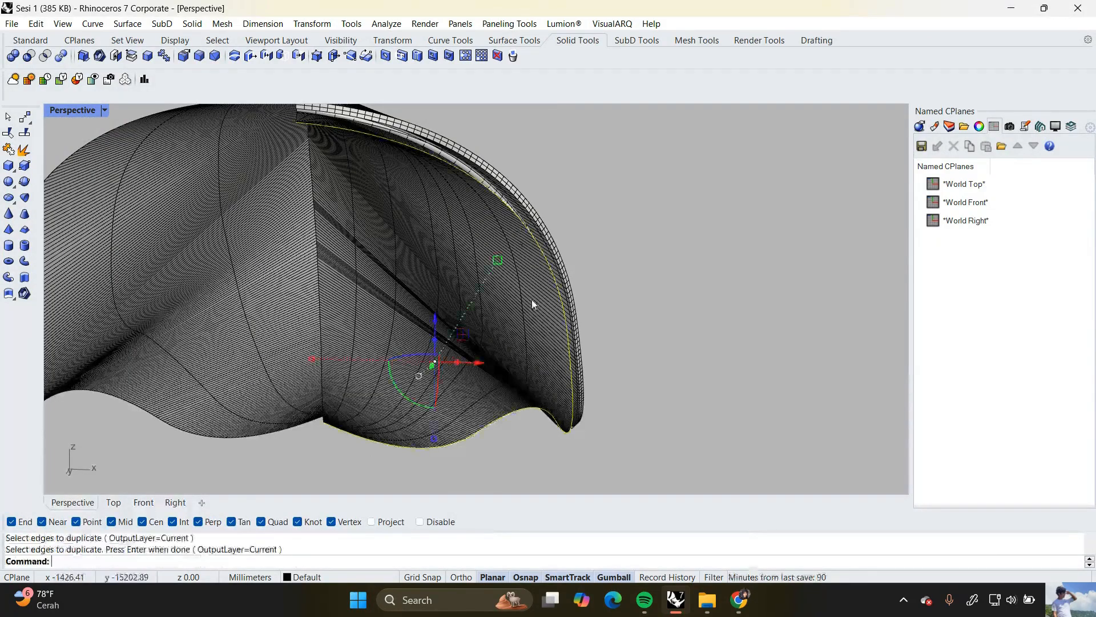
Offset the duplicated edge curve on the innermost surface by 120 mm, flipping the direction so it runs inward
{"action": "type", "text": "OffsetCrvOnSrf"}
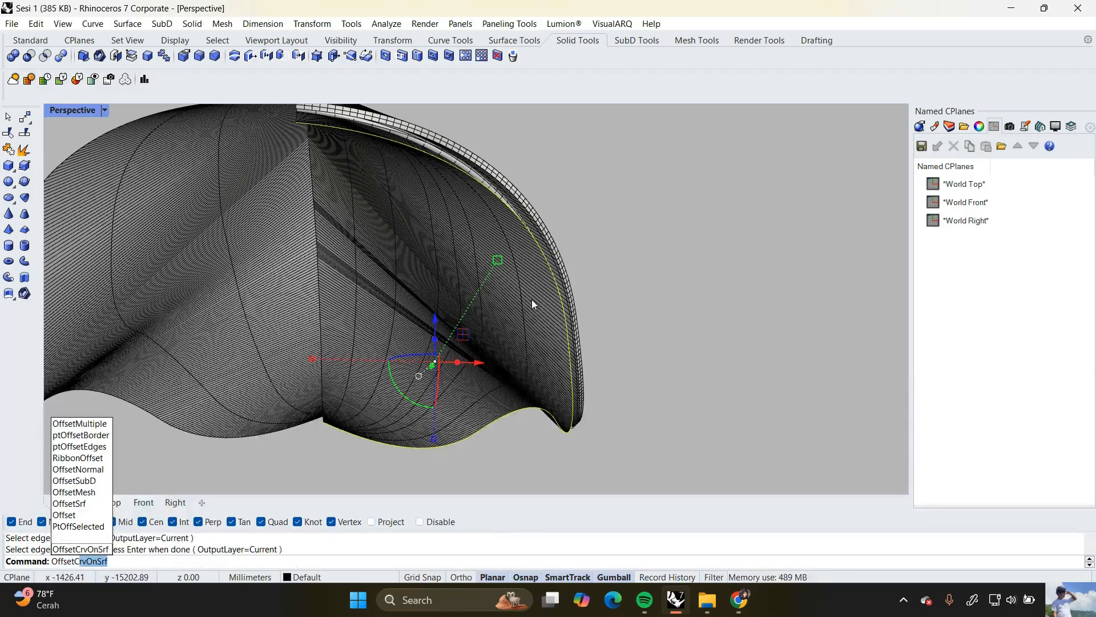
{"action": "key", "text": "Return"}
{"action": "left_click", "coordinate": [532, 300]}
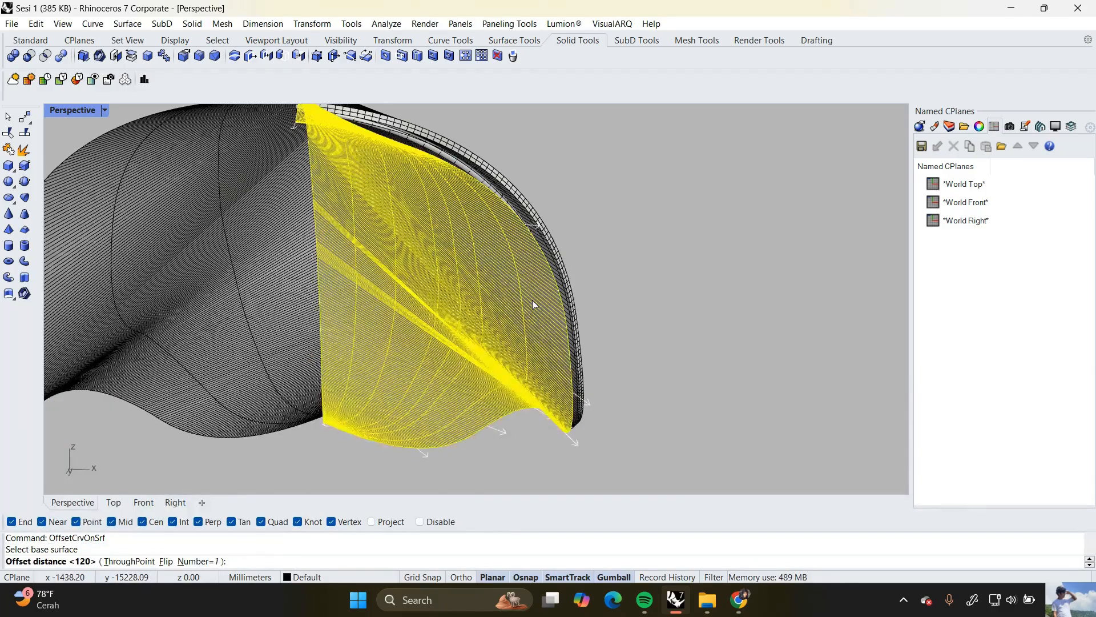
{"action": "type", "text": "f"}
{"action": "key", "text": "Return"}
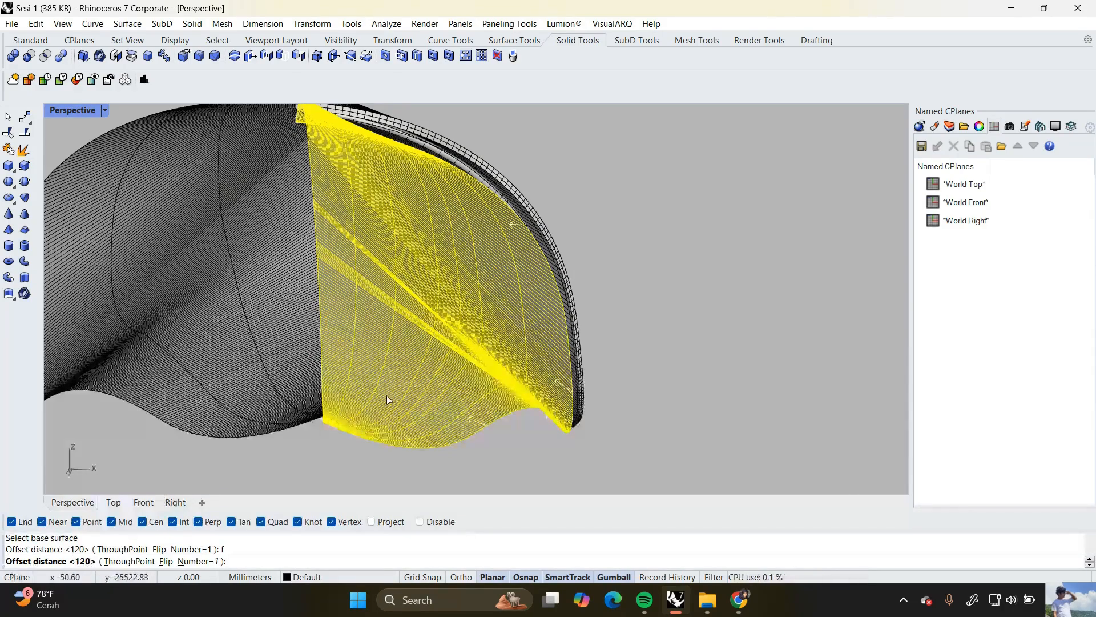
{"action": "key", "text": "Return"}
{"action": "key", "text": "Escape"}
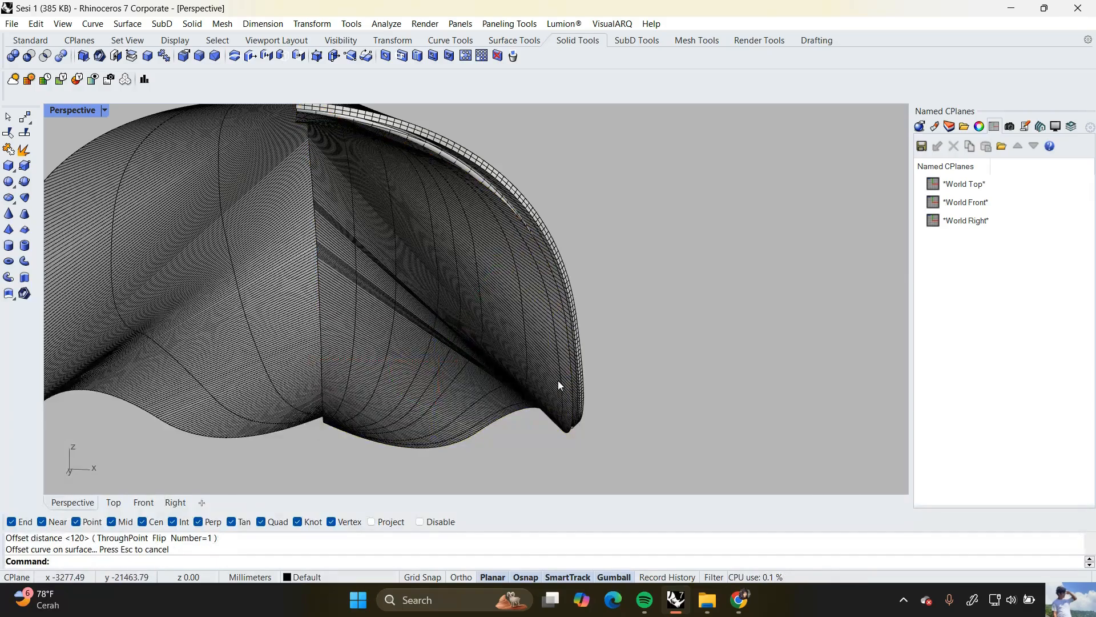
Split the innermost offset surface with the inward offset curve as the cutting object
{"action": "scroll", "coordinate": [515, 325], "scroll_direction": "up", "scroll_amount": 3}
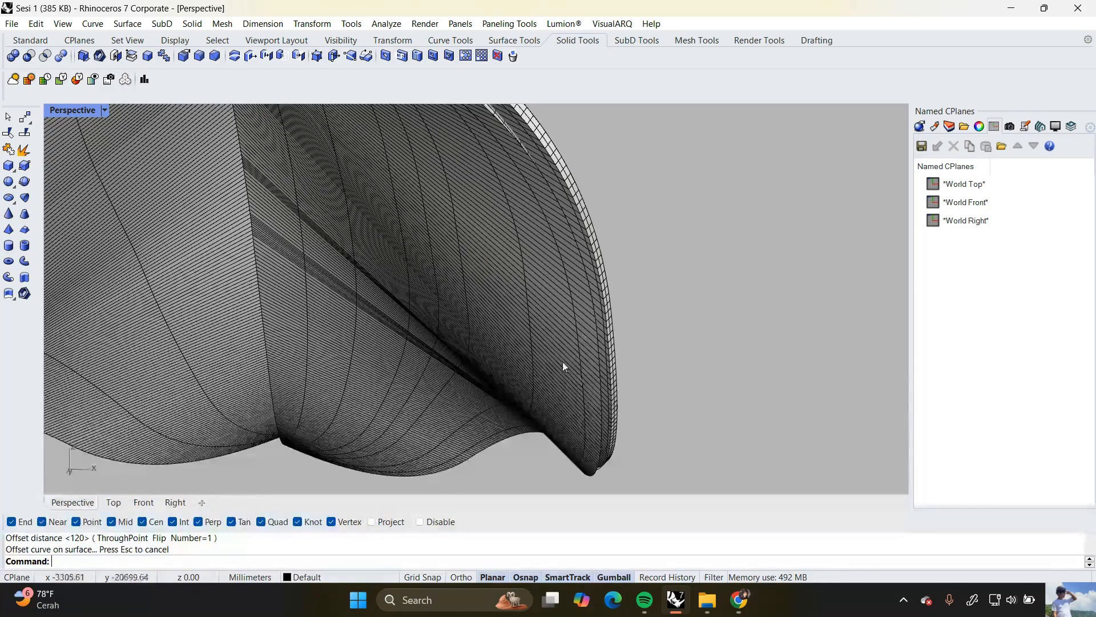
{"action": "left_click", "coordinate": [547, 327]}
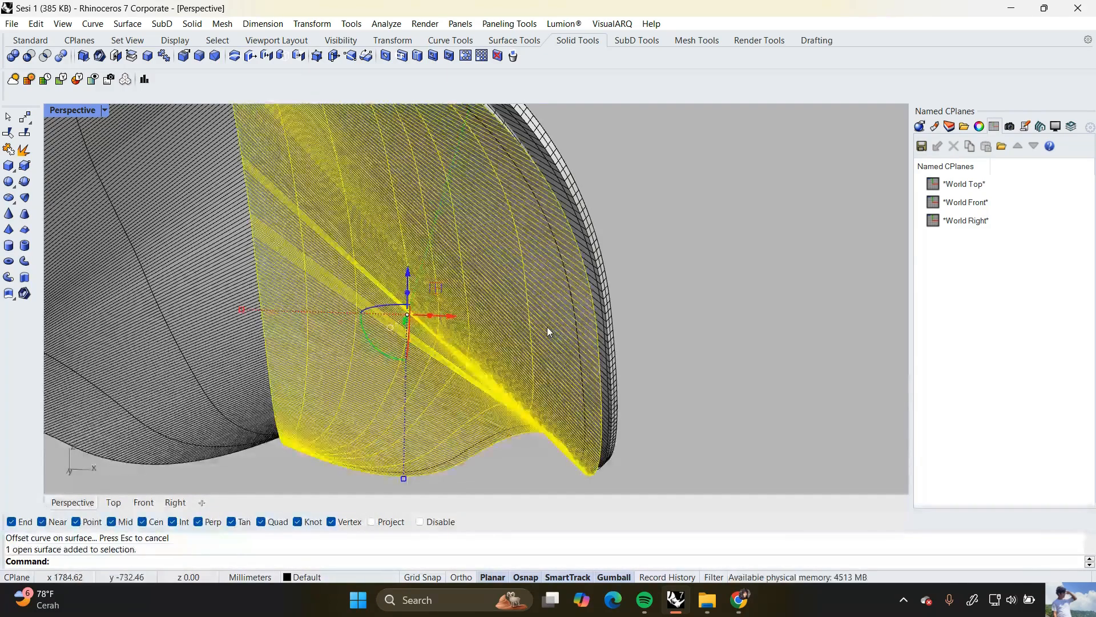
{"action": "type", "text": "Split"}
{"action": "key", "text": "Return"}
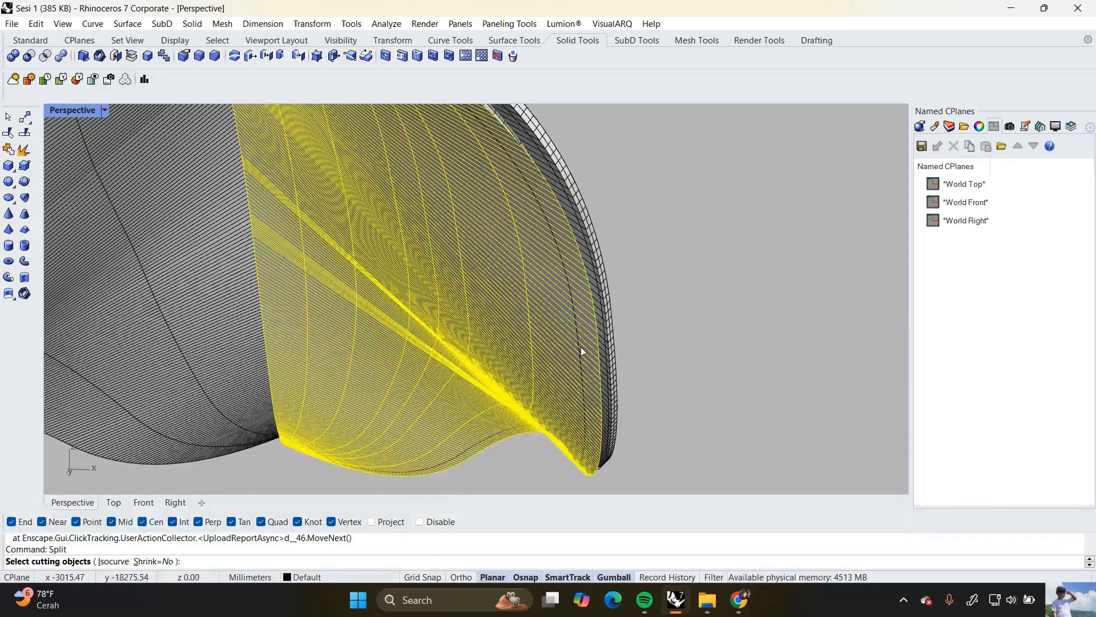
{"action": "key", "text": "Return"}
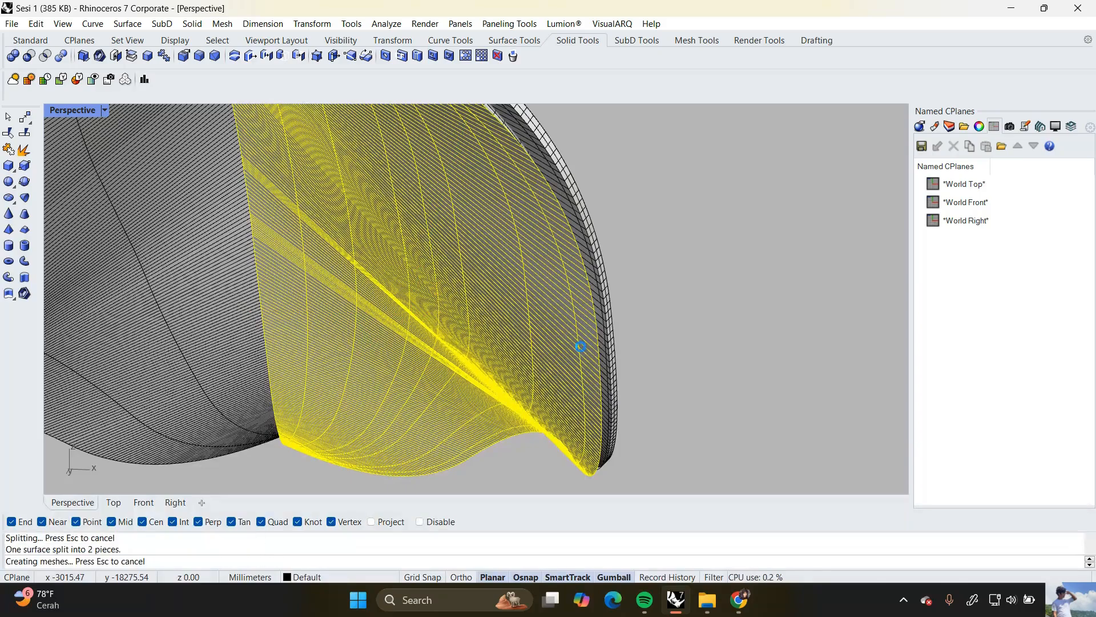
{"action": "key", "text": "Escape"}
Delete the narrow outer strip of the split surface and keep the large inner piece
{"action": "left_click", "coordinate": [542, 338]}
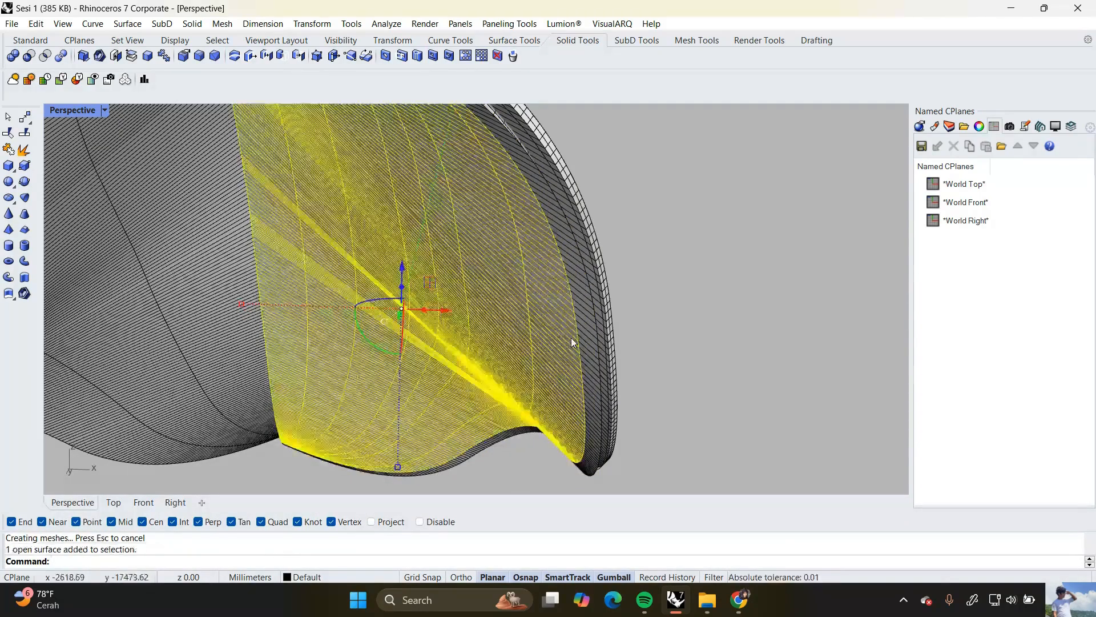
{"action": "left_click", "coordinate": [589, 336]}
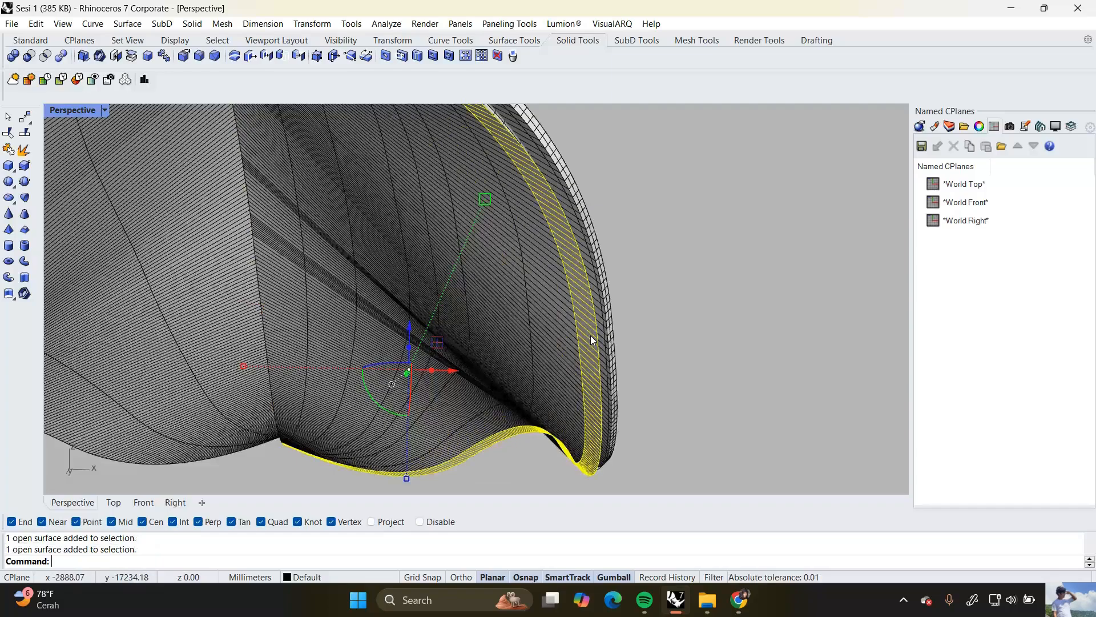
{"action": "key", "text": "Delete"}
{"action": "left_click", "coordinate": [558, 343]}
{"action": "scroll", "coordinate": [523, 331], "scroll_direction": "down", "scroll_amount": 3}
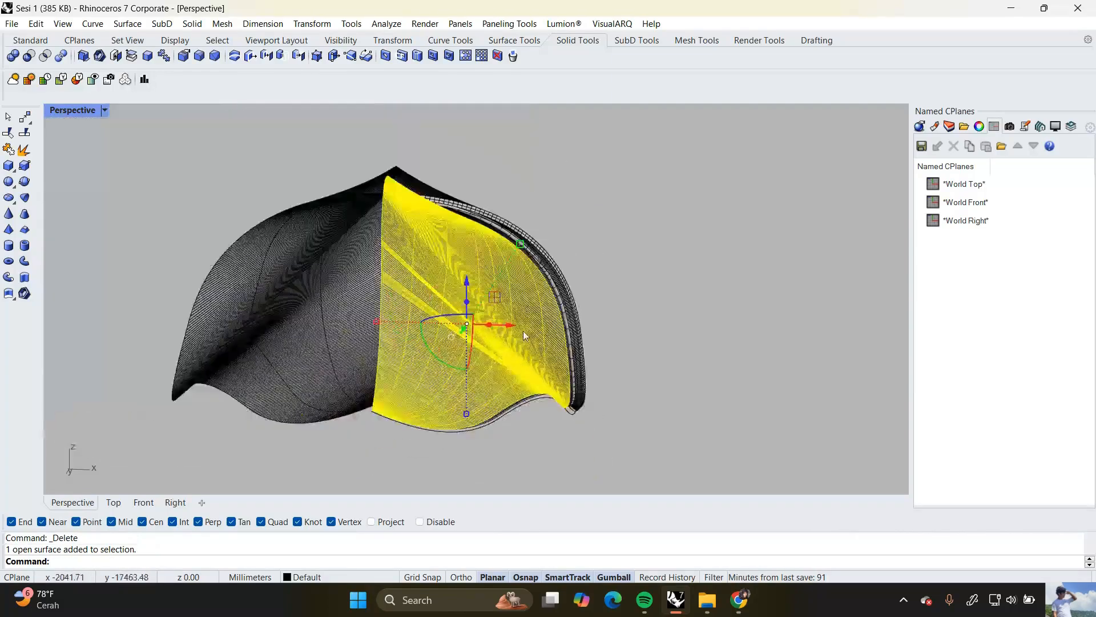
Delete the leftover duplicated edge curve that follows the outer rim below the roof's underside
{"action": "right_click_drag", "start_coordinate": [523, 331], "coordinate": [545, 384]}
{"action": "scroll", "coordinate": [512, 349], "scroll_direction": "up", "scroll_amount": 3}
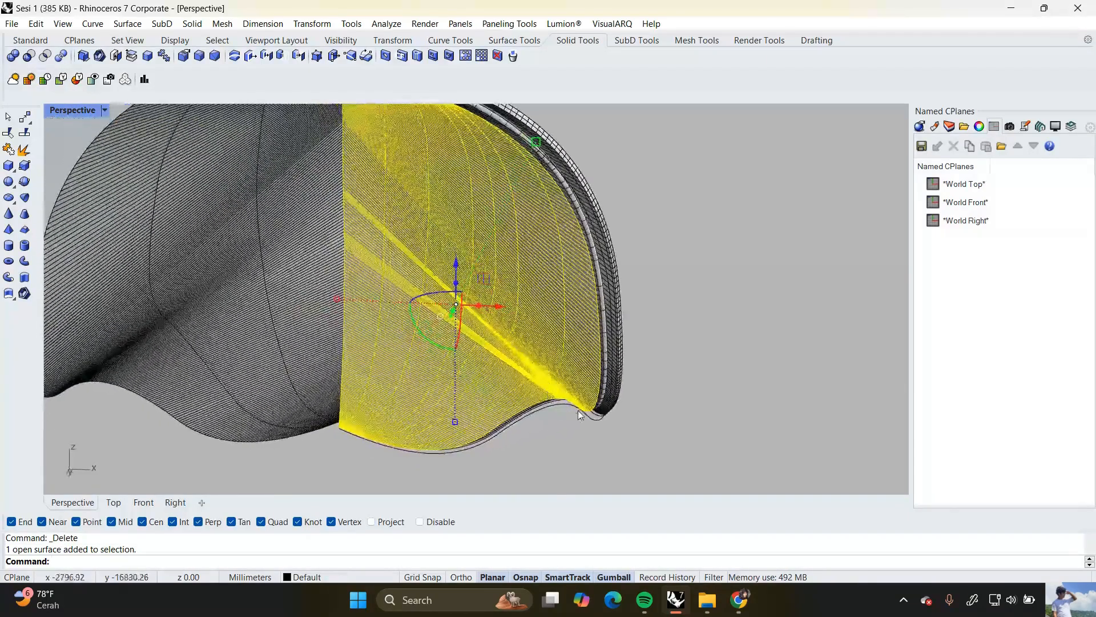
{"action": "scroll", "coordinate": [580, 415], "scroll_direction": "up", "scroll_amount": 4}
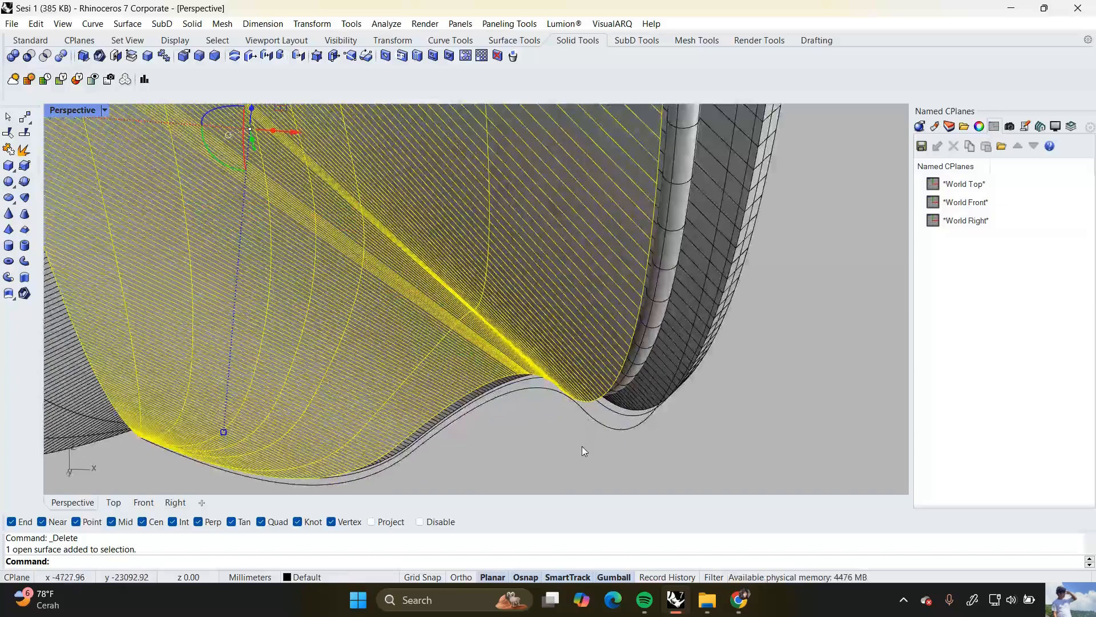
{"action": "left_click", "coordinate": [582, 447]}
{"action": "left_click", "coordinate": [611, 427]}
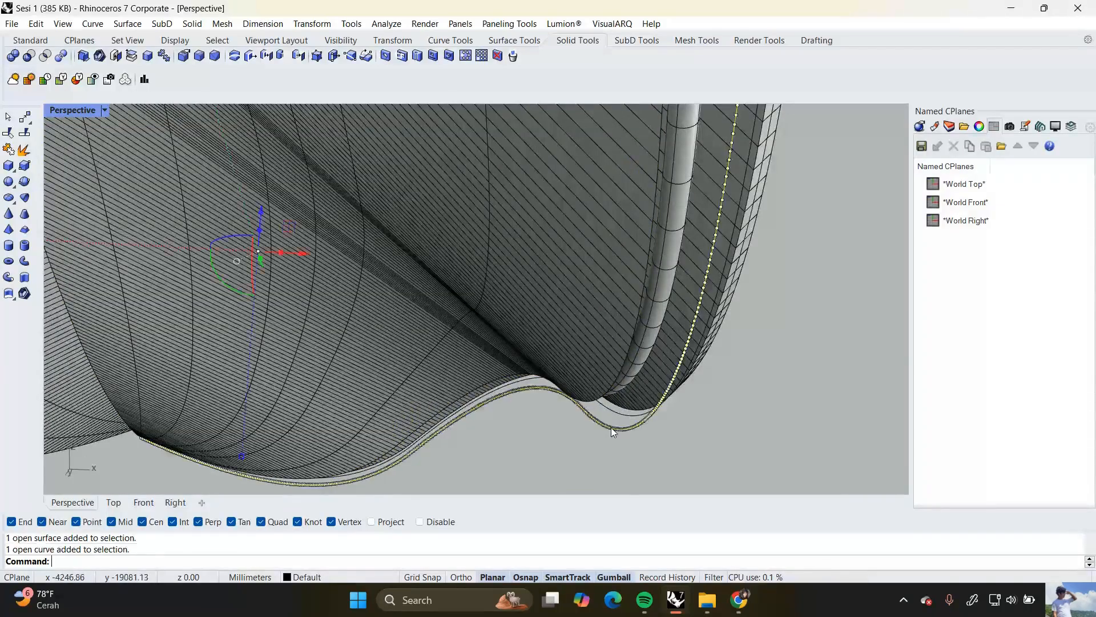
{"action": "key", "text": "Delete"}
{"action": "scroll", "coordinate": [609, 421], "scroll_direction": "down", "scroll_amount": 4}
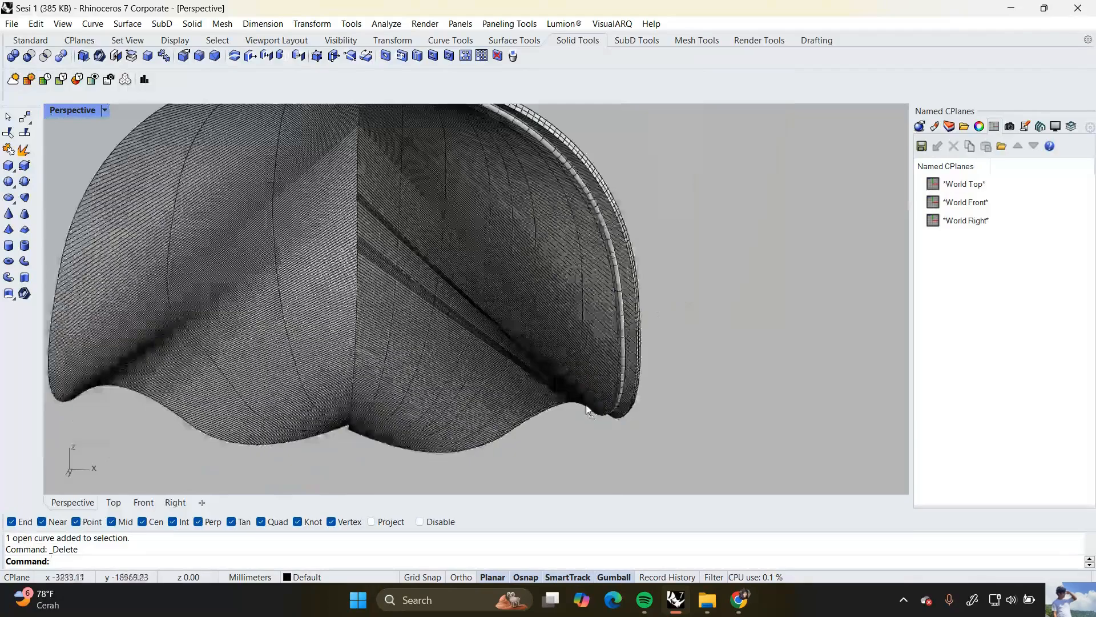
Offset the trimmed innermost underside surface by 35 mm as an open, non-solid surface
{"action": "left_click", "coordinate": [568, 358]}
{"action": "right_click_drag", "start_coordinate": [541, 386], "coordinate": [536, 385]}
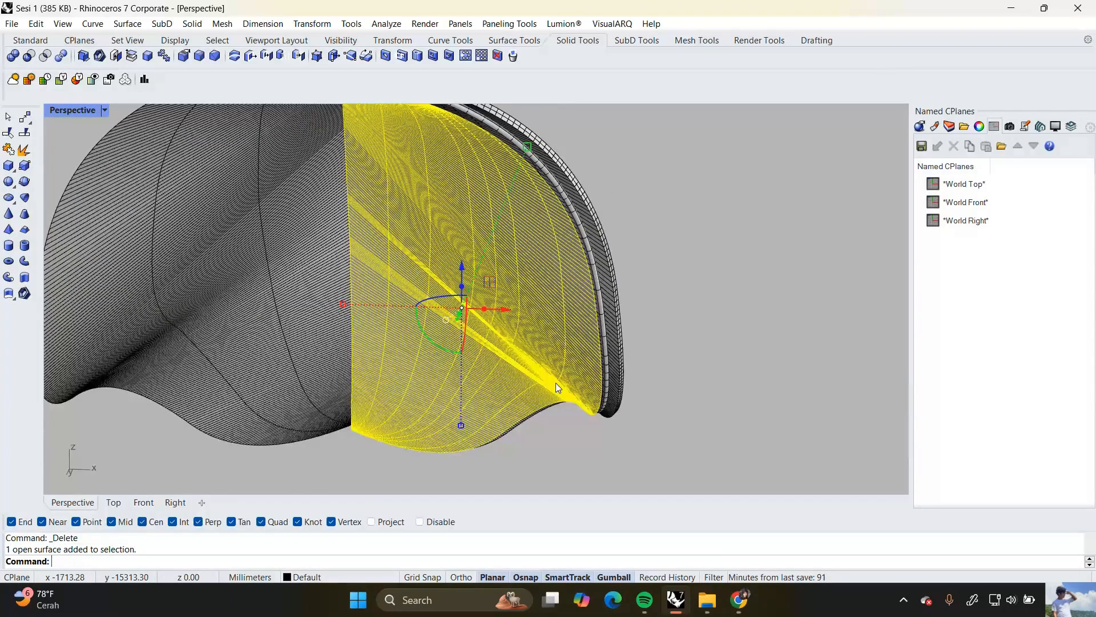
{"action": "scroll", "coordinate": [605, 369], "scroll_direction": "up", "scroll_amount": 3}
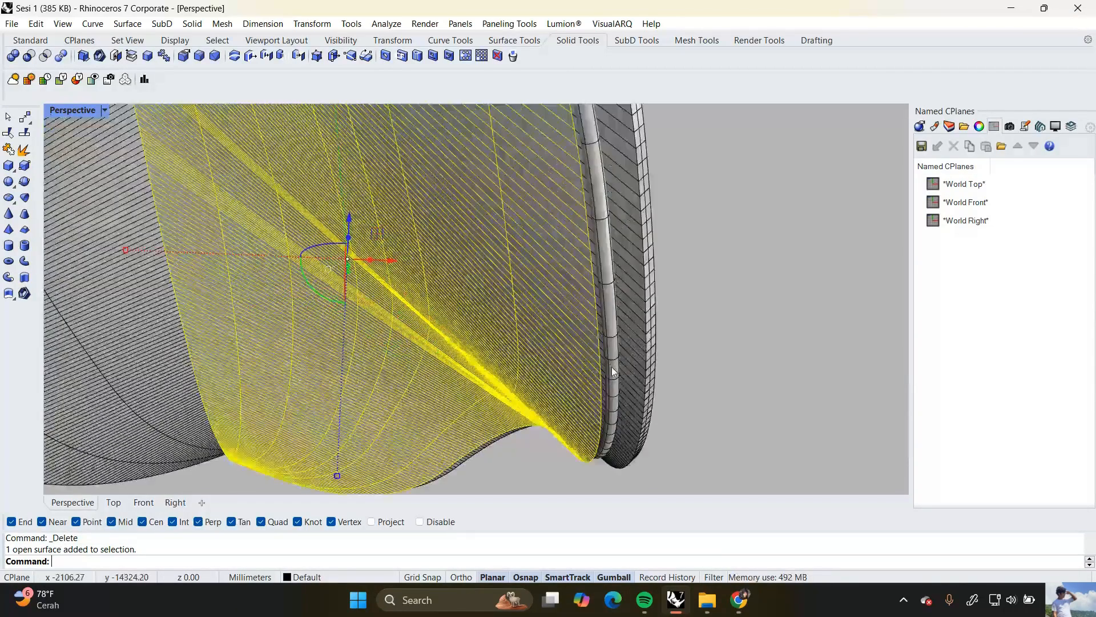
{"action": "left_click", "coordinate": [611, 361]}
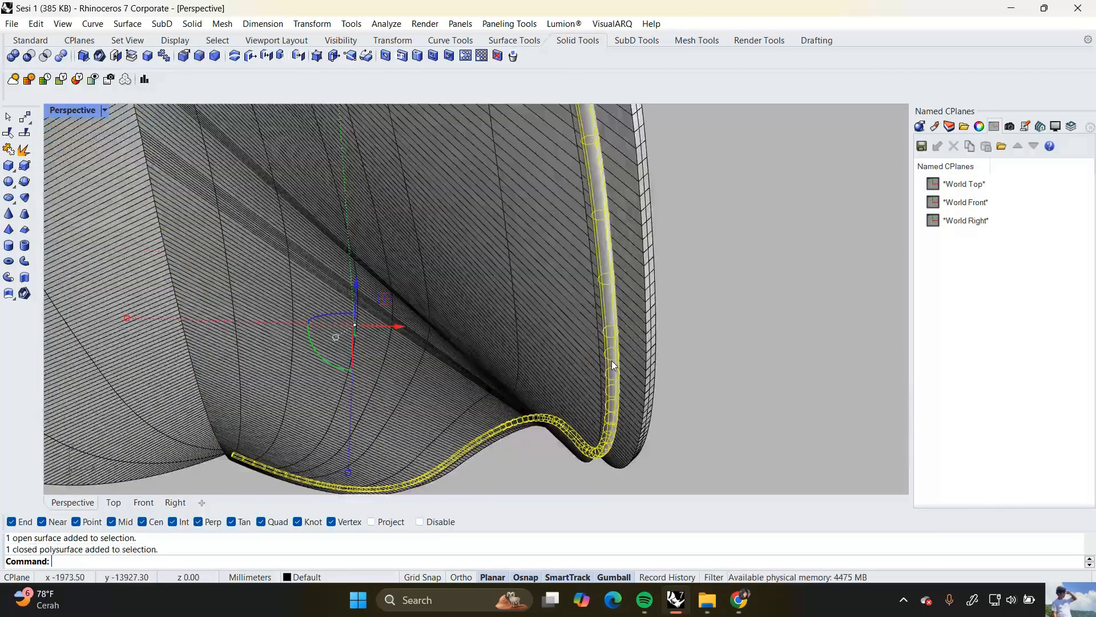
{"action": "left_click", "coordinate": [851, 290]}
{"action": "left_click", "coordinate": [543, 341]}
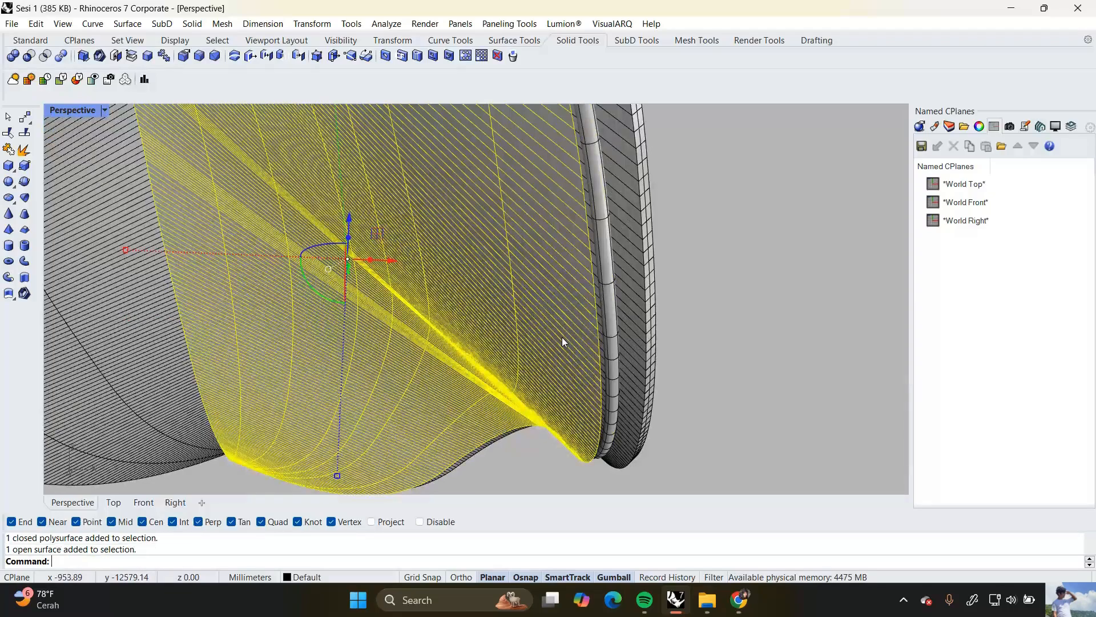
{"action": "type", "text": "Offset"}
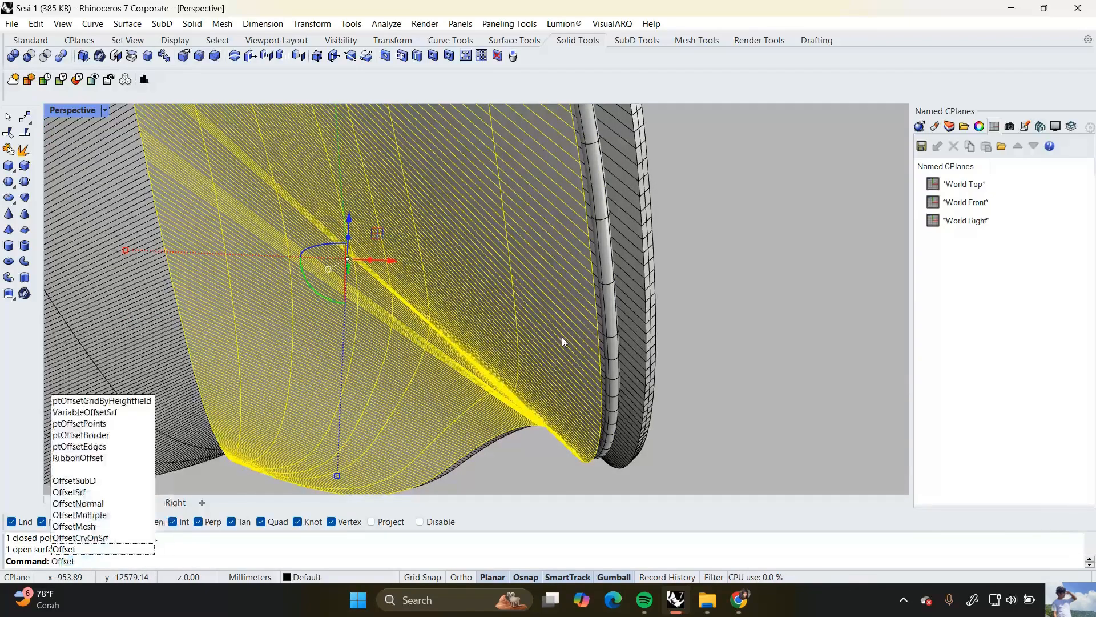
{"action": "type", "text": "Srf"}
{"action": "key", "text": "Return"}
{"action": "scroll", "coordinate": [456, 342], "scroll_direction": "down", "scroll_amount": 4}
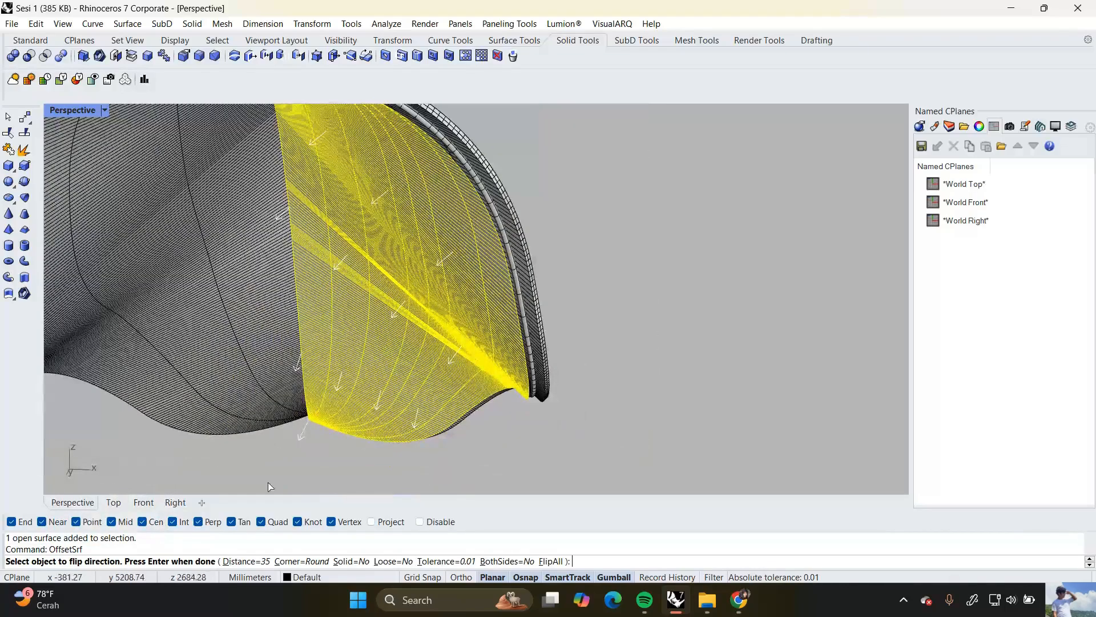
{"action": "key", "text": "Return"}
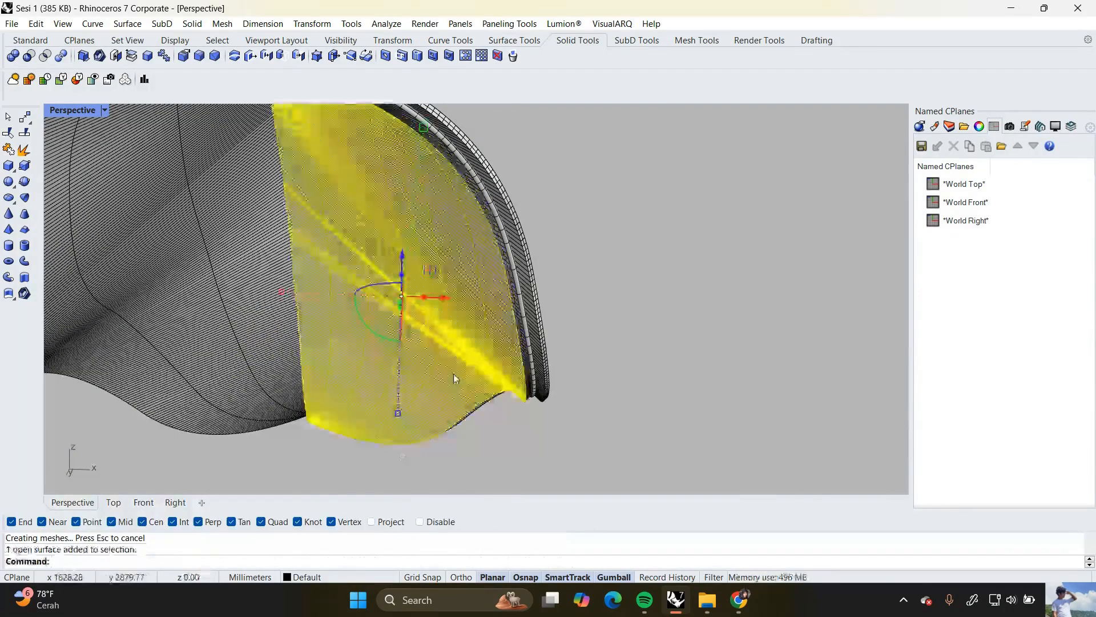
Offset the newly created inner surface by a further 25 mm in the same direction
{"action": "type", "text": "OffsetSrf"}
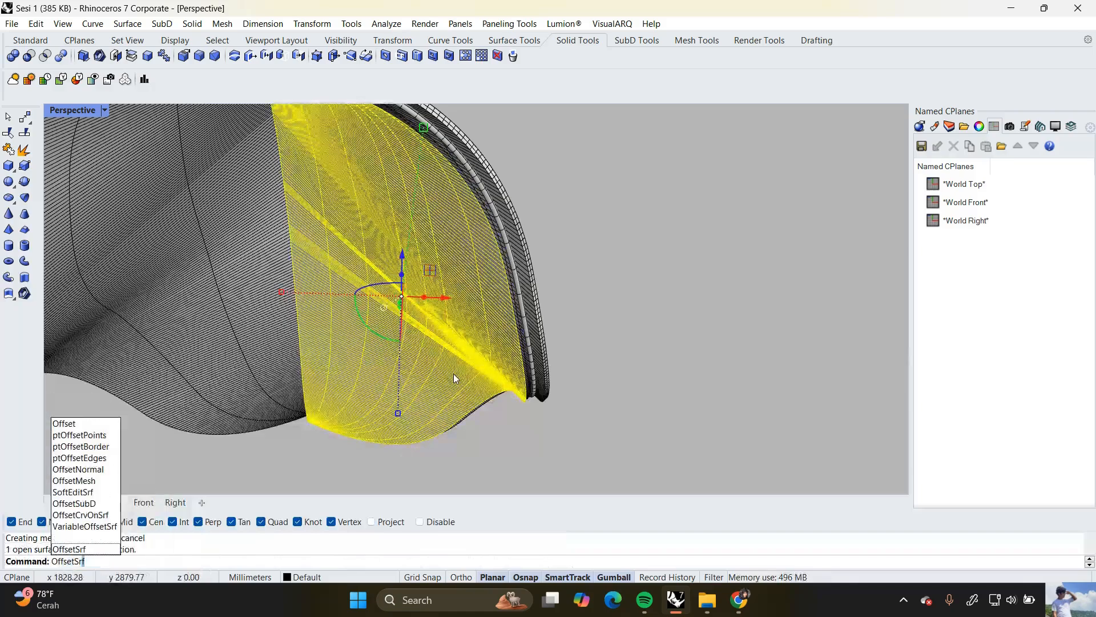
{"action": "key", "text": "Return"}
{"action": "type", "text": "d"}
{"action": "key", "text": "Return"}
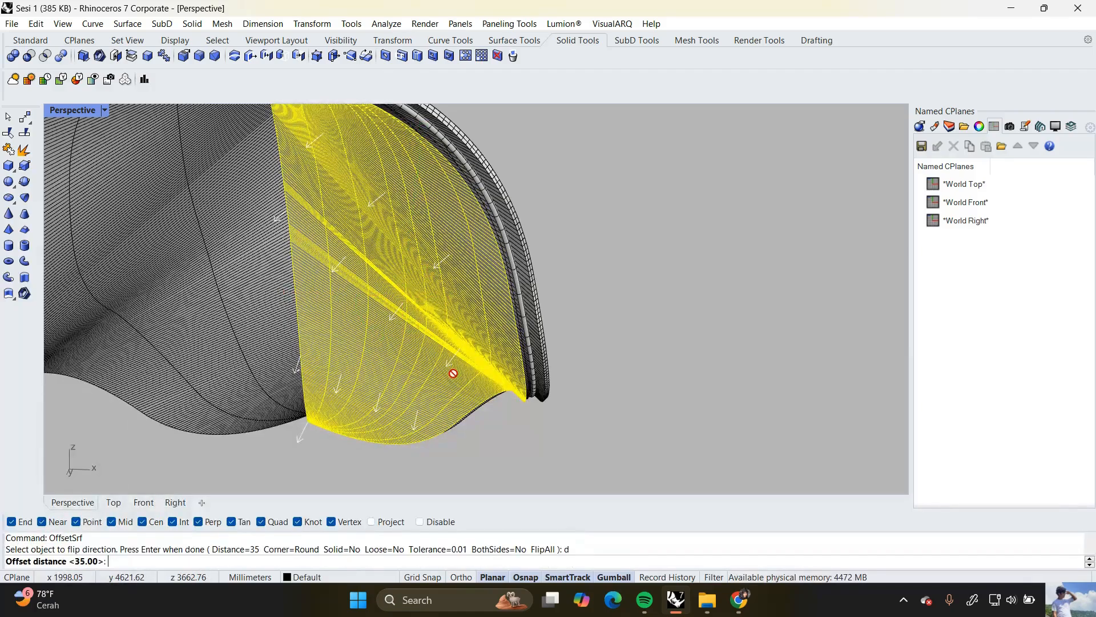
{"action": "type", "text": "25"}
{"action": "key", "text": "Return"}
{"action": "key", "text": "Return"}
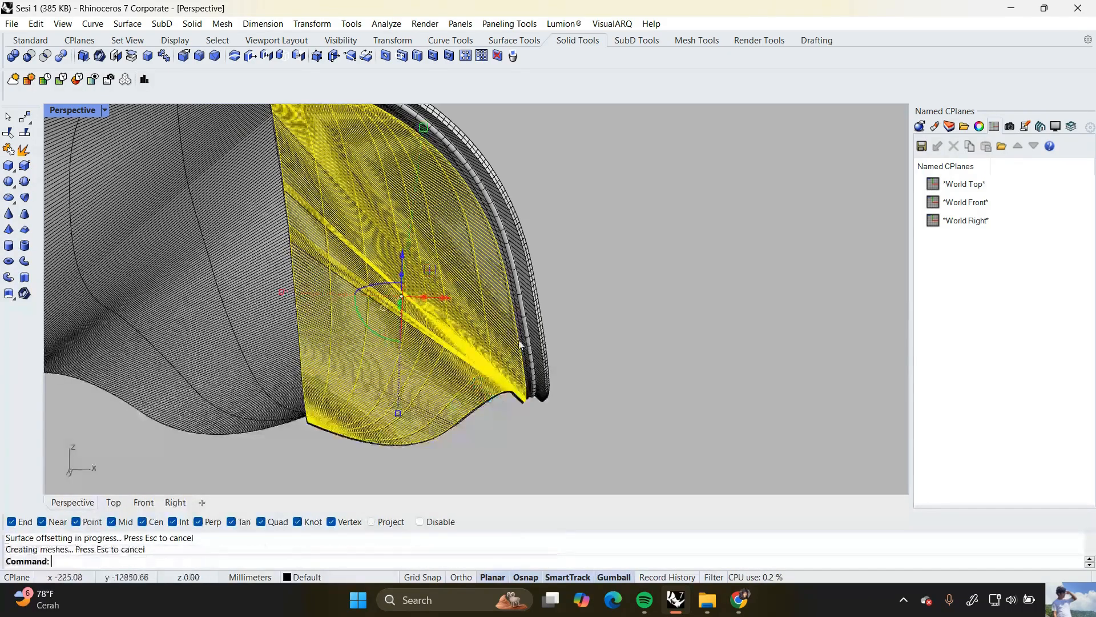
Delete the intermediate surface produced by the 35 mm offset
{"action": "scroll", "coordinate": [519, 338], "scroll_direction": "up", "scroll_amount": 4}
{"action": "key", "text": "Escape"}
{"action": "left_click", "coordinate": [508, 372]}
{"action": "key", "text": "Escape"}
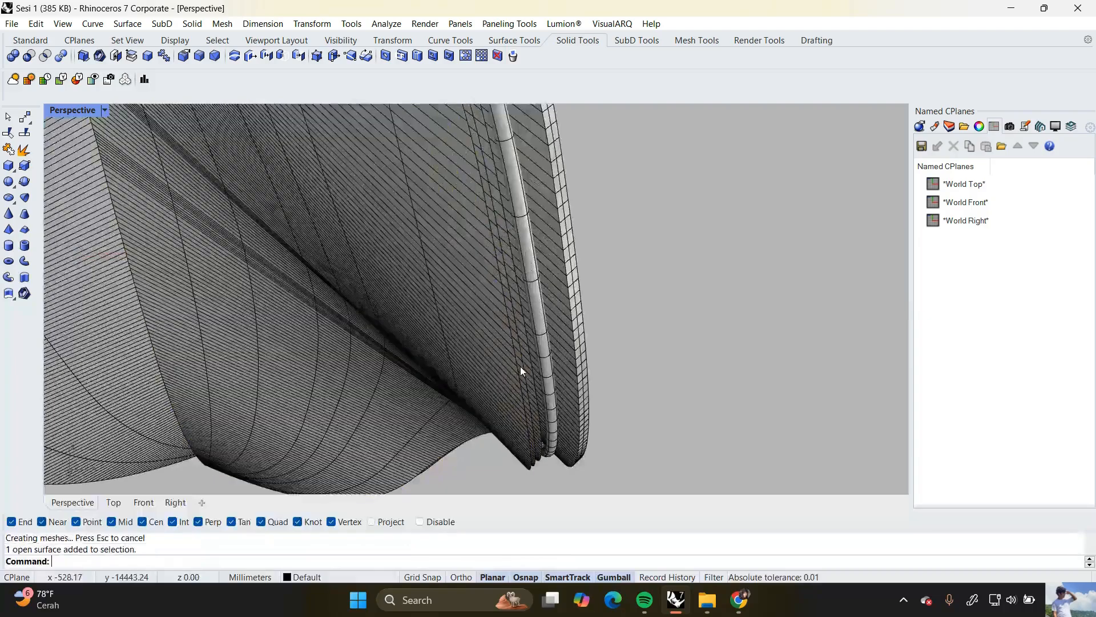
{"action": "scroll", "coordinate": [515, 367], "scroll_direction": "up", "scroll_amount": 2}
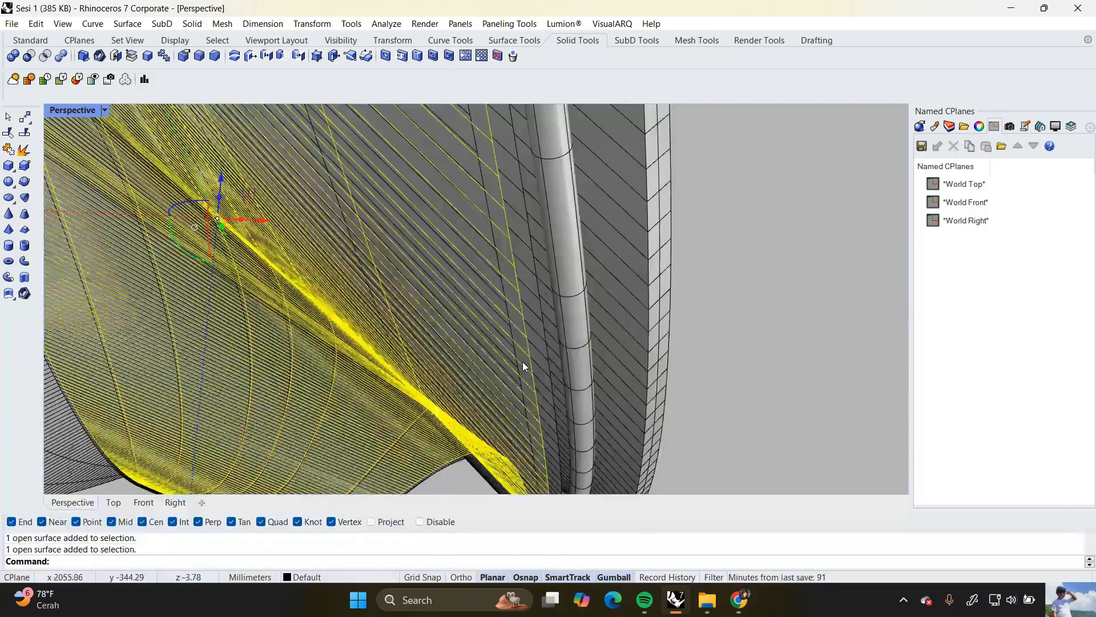
{"action": "key", "text": "Delete"}
Hide the innermost surface produced by the 25 mm offset
{"action": "left_click", "coordinate": [496, 355]}
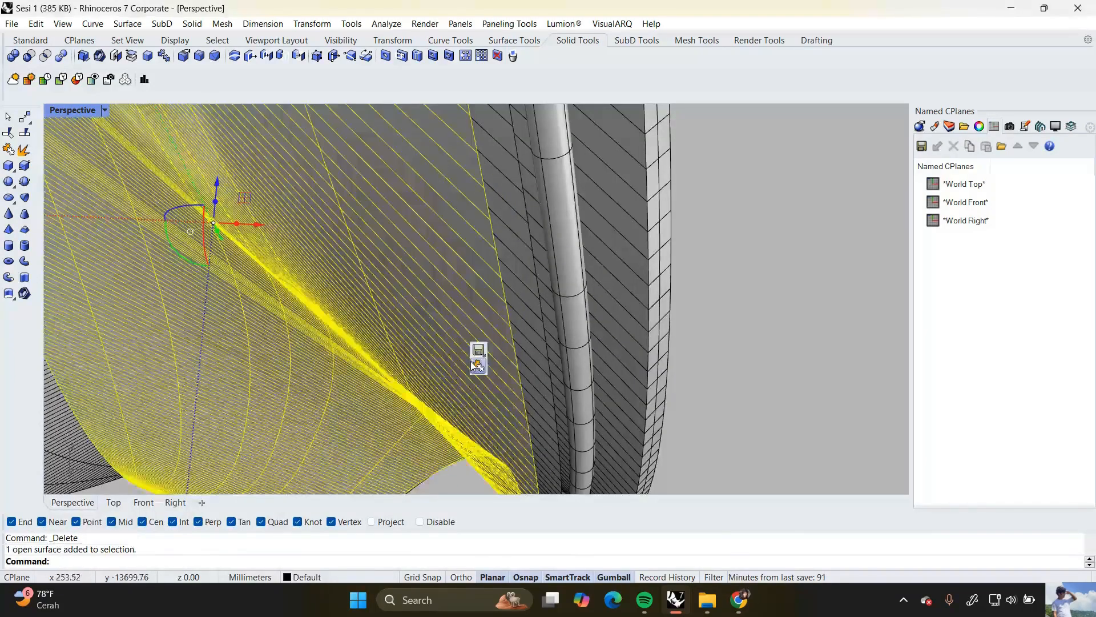
{"action": "left_click", "coordinate": [474, 321]}
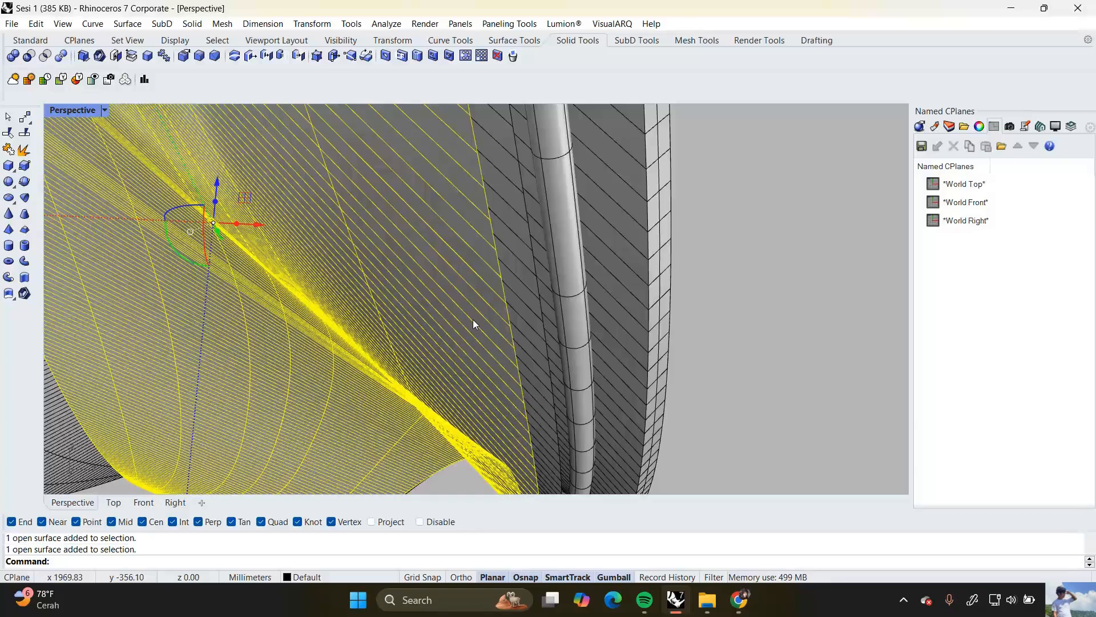
{"action": "type", "text": "Hide"}
{"action": "key", "text": "Return"}
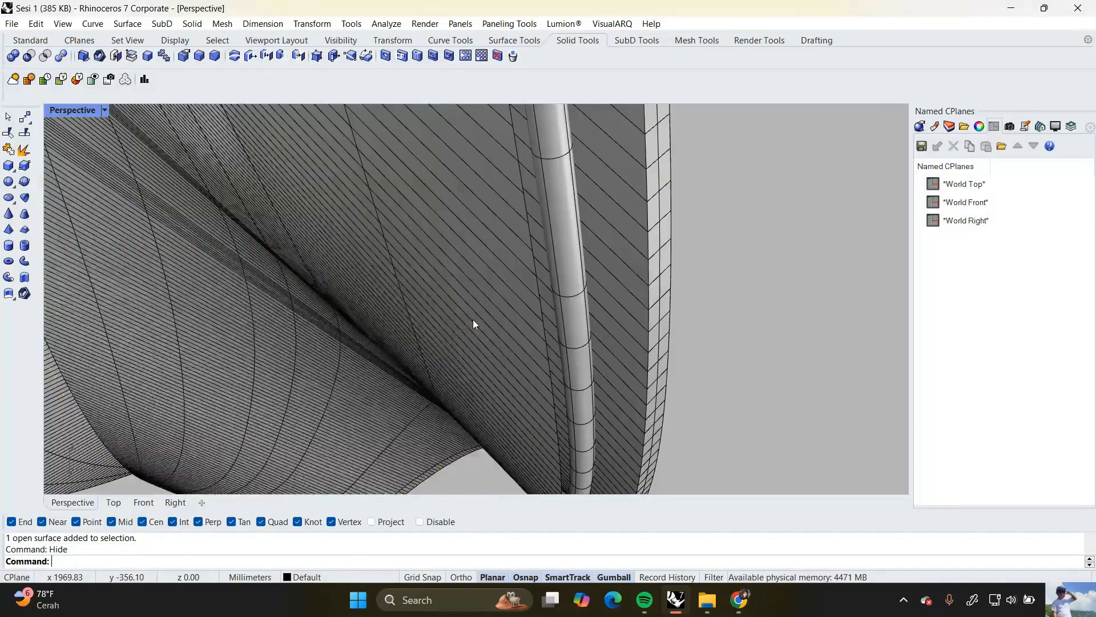
Duplicate the border of the remaining trimmed surface under the roof with DupBorder
{"action": "scroll", "coordinate": [473, 321], "scroll_direction": "down", "scroll_amount": 8}
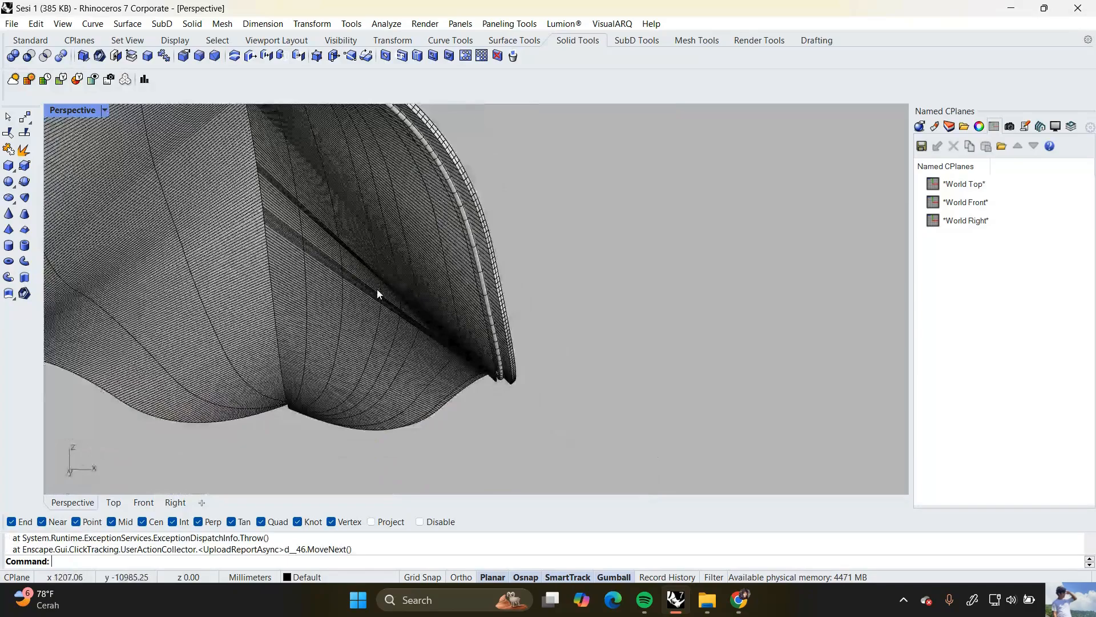
{"action": "right_click_drag", "start_coordinate": [377, 288], "coordinate": [432, 333]}
{"action": "left_click", "coordinate": [410, 286]}
{"action": "scroll", "coordinate": [324, 204], "scroll_direction": "down", "scroll_amount": 2}
{"action": "right_click_drag", "start_coordinate": [255, 155], "coordinate": [268, 194], "text": "shift"}
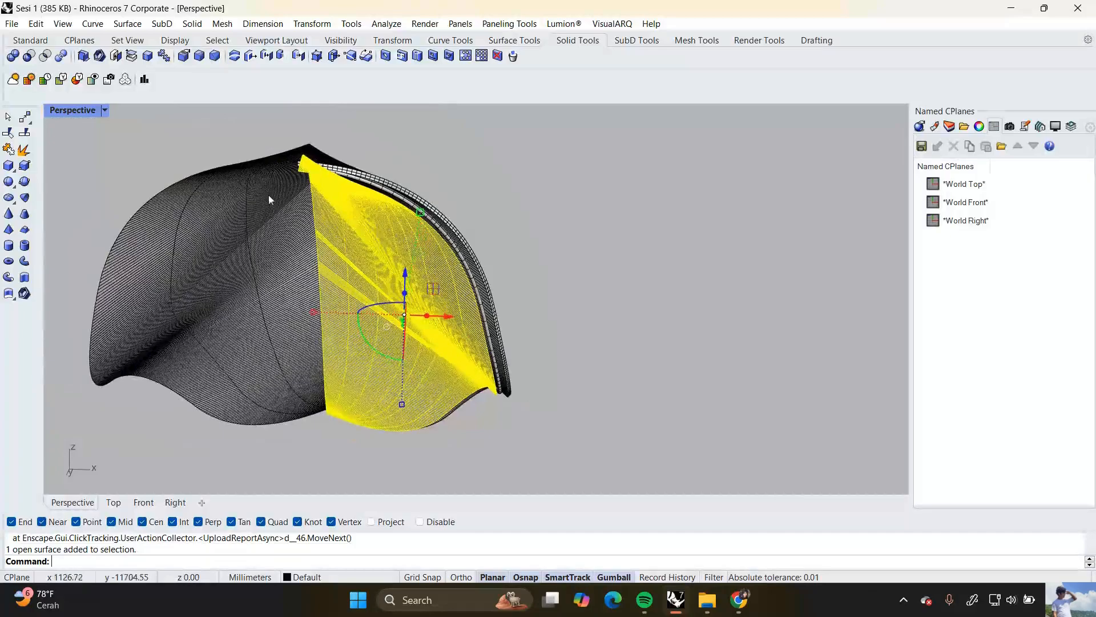
{"action": "right_click", "coordinate": [300, 221]}
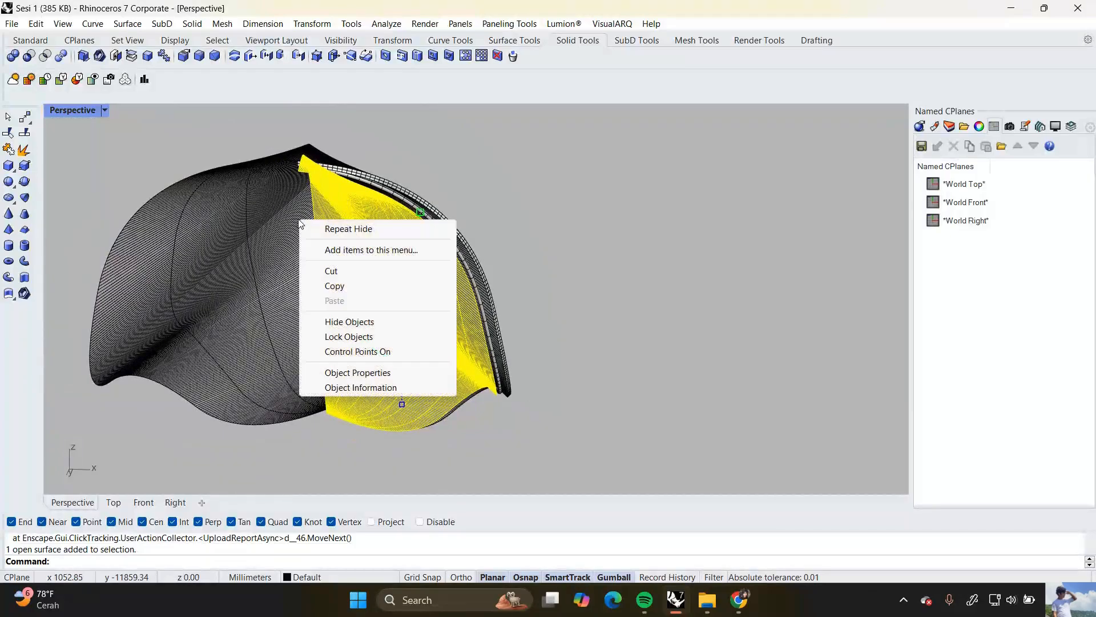
{"action": "key", "text": "Escape"}
{"action": "type", "text": "up"}
{"action": "key", "text": "BackSpace"}
{"action": "key", "text": "BackSpace"}
{"action": "type", "text": "d"}
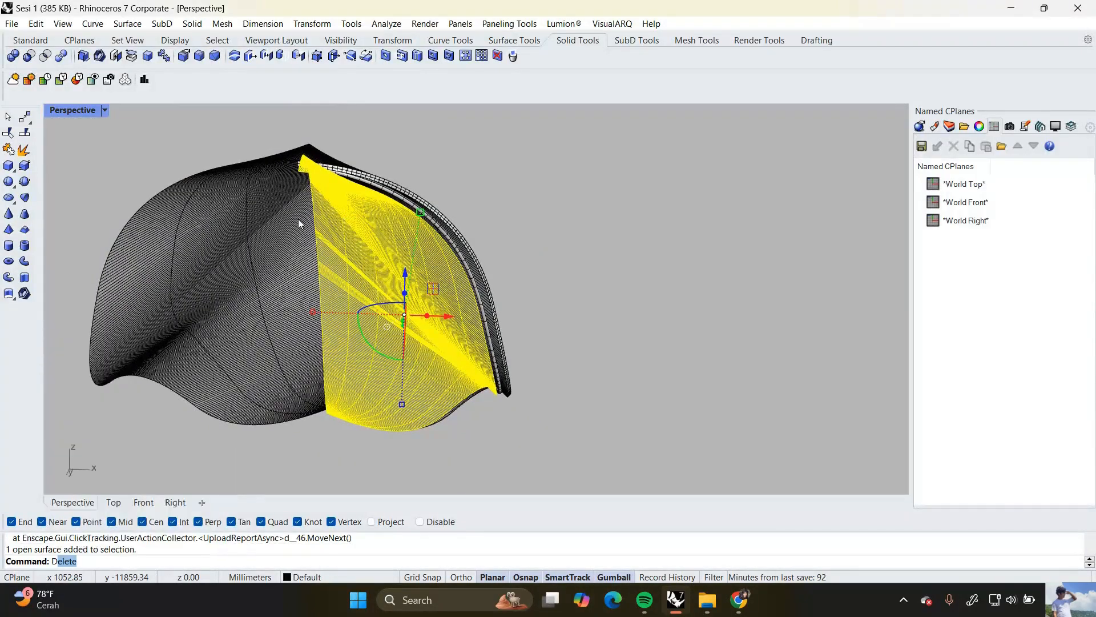
{"action": "type", "text": "upborder"}
{"action": "key", "text": "Return"}
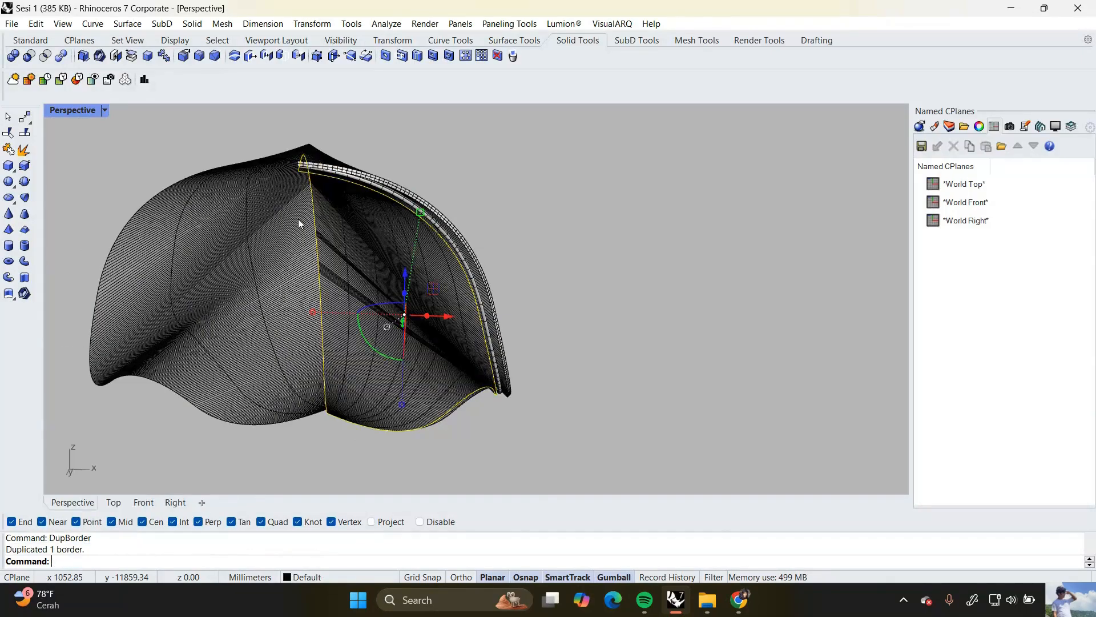
Project the duplicated border curve onto the construction plane with ProjectToCPlane, deleting the input curve
{"action": "right_click_drag", "start_coordinate": [298, 219], "coordinate": [376, 358]}
{"action": "scroll", "coordinate": [377, 360], "scroll_direction": "up", "scroll_amount": 5}
{"action": "right_click_drag", "start_coordinate": [367, 396], "coordinate": [393, 349]}
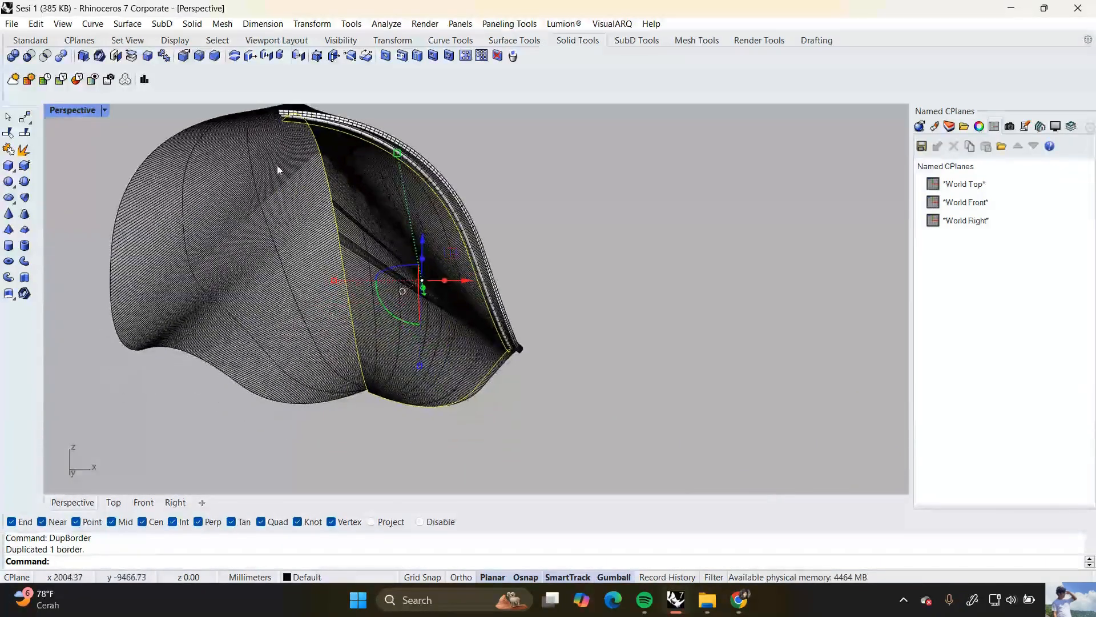
{"action": "scroll", "coordinate": [399, 255], "scroll_direction": "down", "scroll_amount": 8}
{"action": "right_click_drag", "start_coordinate": [399, 255], "coordinate": [389, 371]}
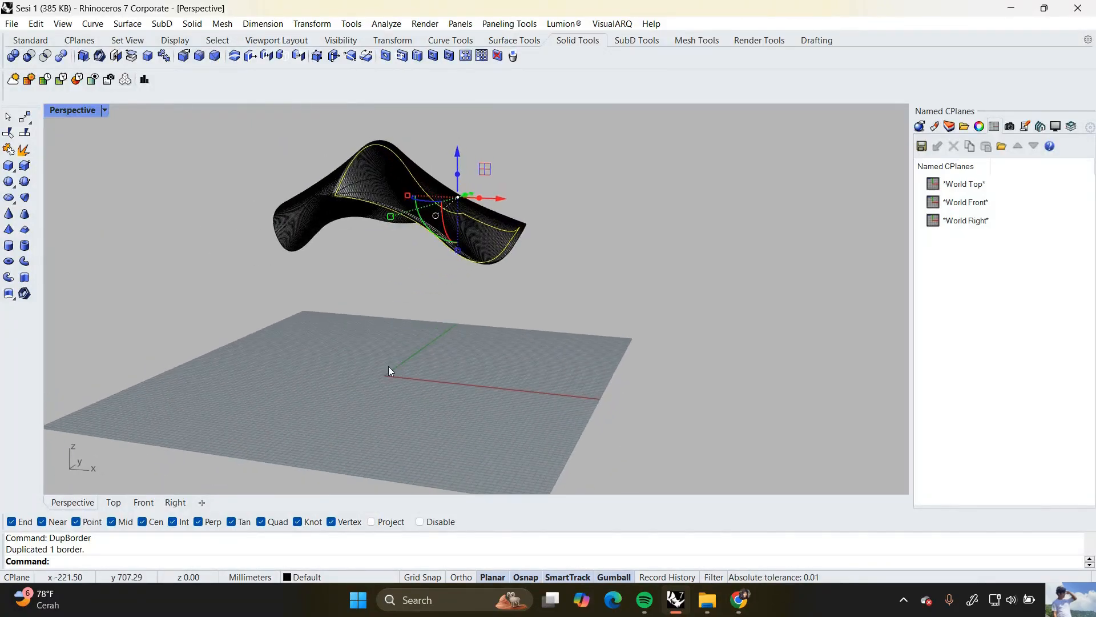
{"action": "key", "text": "Return"}
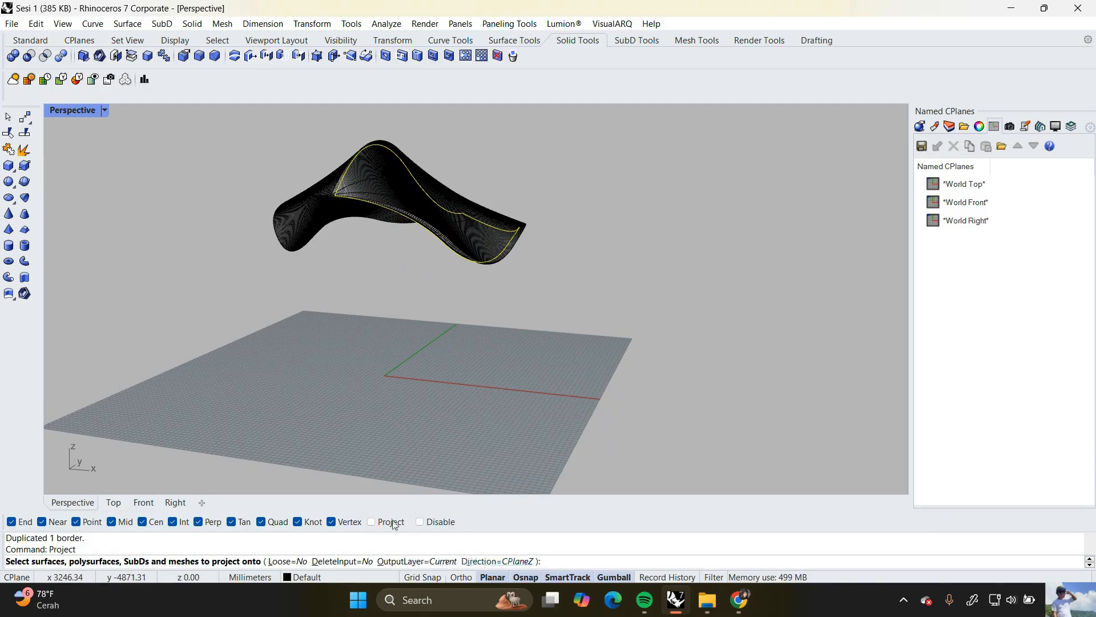
{"action": "key", "text": "Escape"}
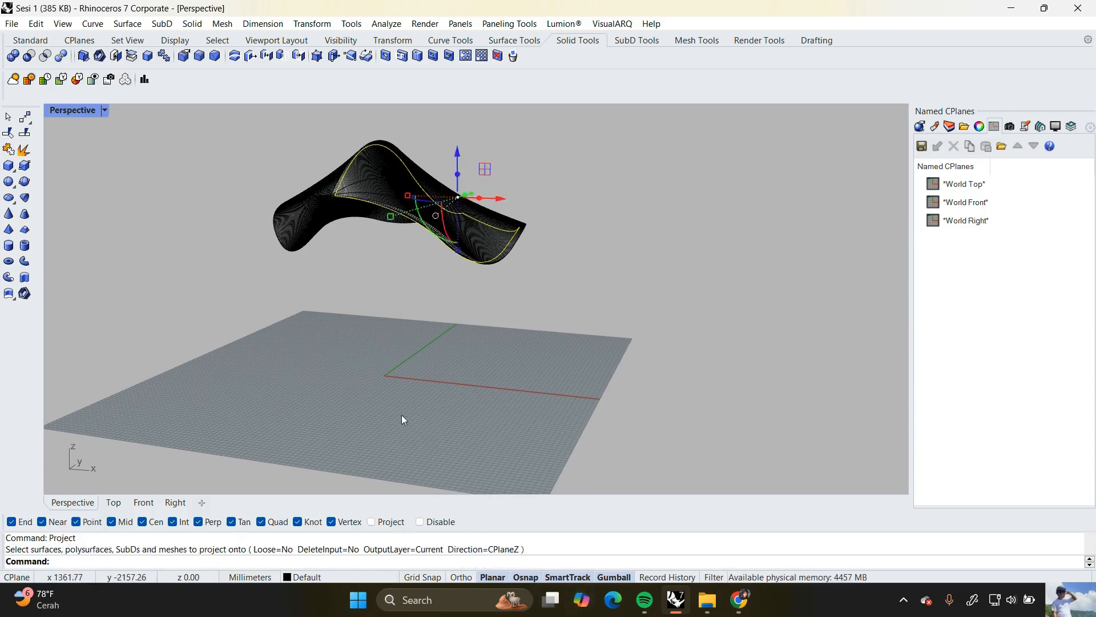
{"action": "type", "text": "Project"}
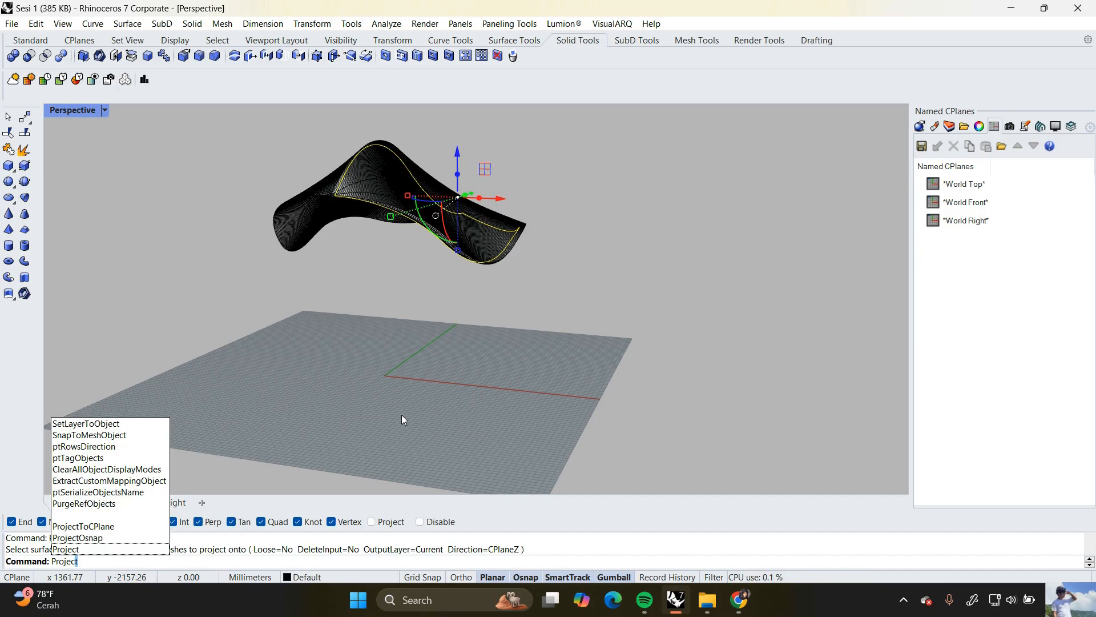
{"action": "key", "text": "Up"}
{"action": "key", "text": "Up"}
{"action": "key", "text": "Return"}
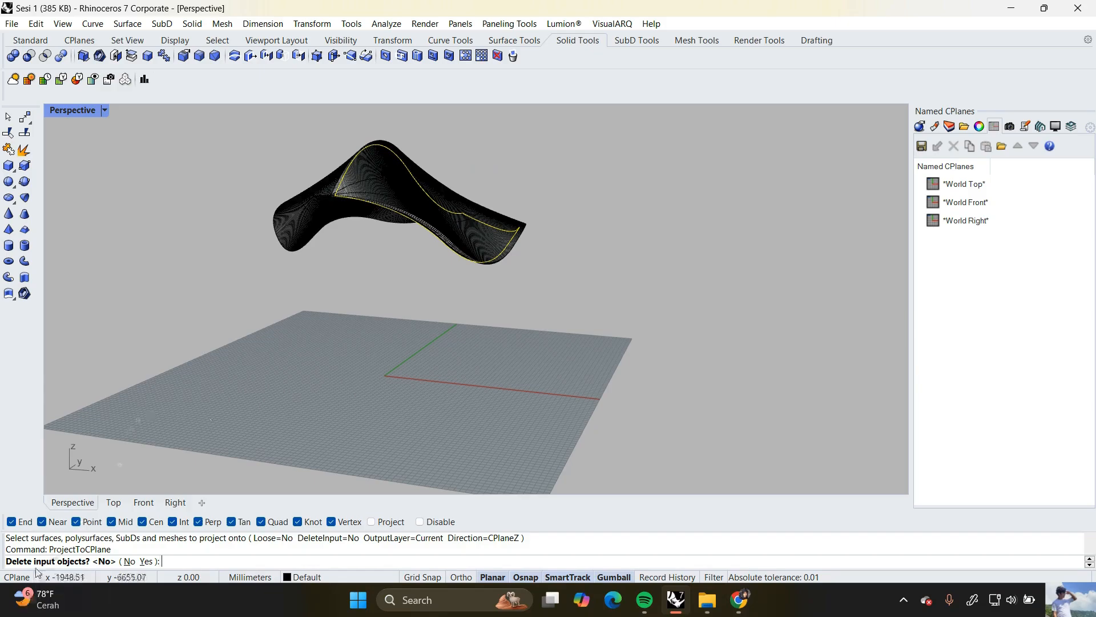
{"action": "left_click", "coordinate": [146, 561]}
{"action": "scroll", "coordinate": [458, 402], "scroll_direction": "up", "scroll_amount": 5}
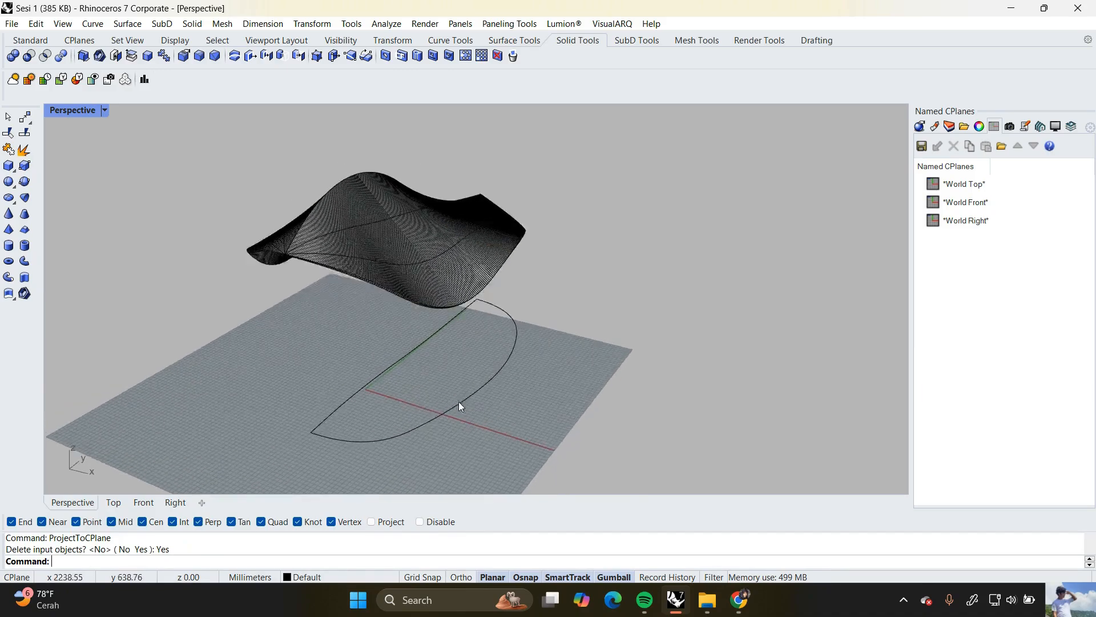
Explode the closed, flattened border curve on the construction plane into separate segments
{"action": "left_click", "coordinate": [453, 410]}
{"action": "right_click_drag", "start_coordinate": [451, 410], "coordinate": [435, 324]}
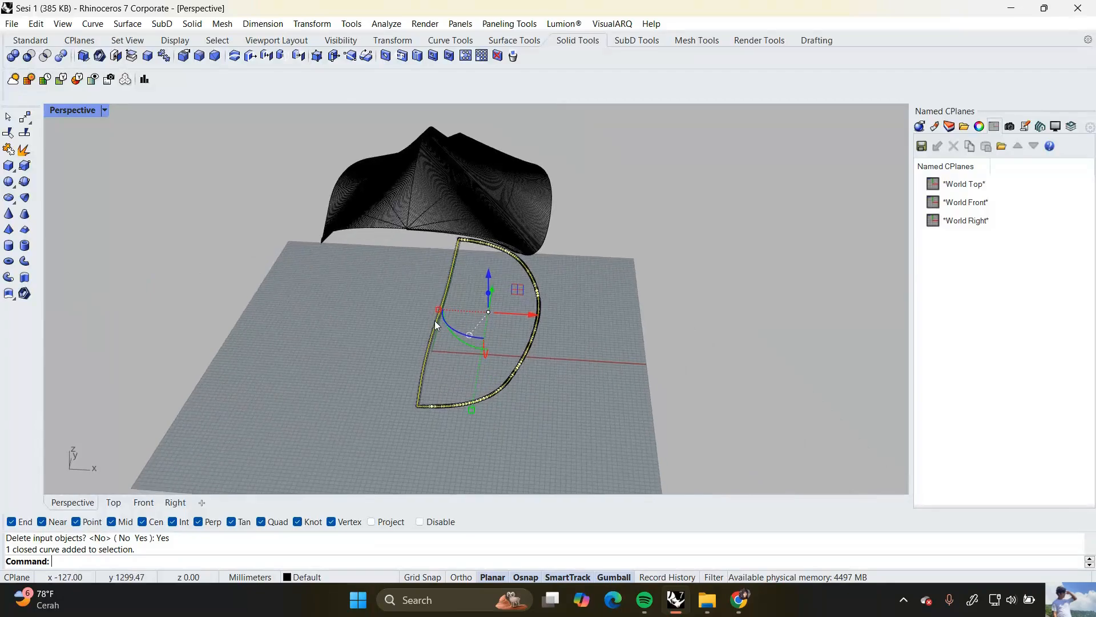
{"action": "type", "text": "explode"}
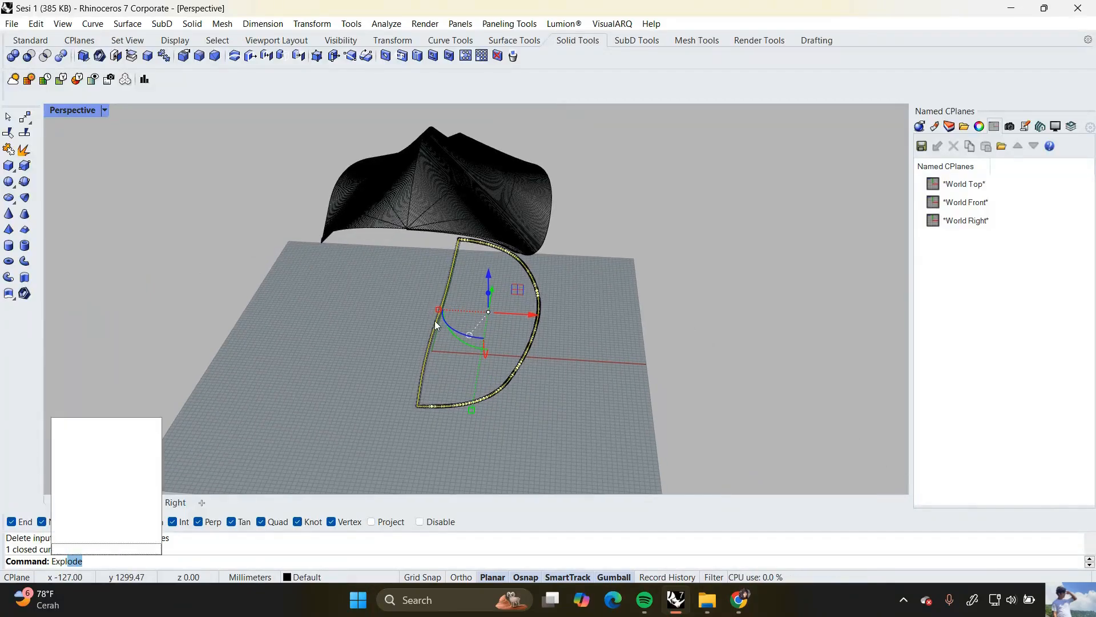
{"action": "key", "text": "Return"}
Delete the exploded segments along the roof's straight centre line, keeping only the outer arc
{"action": "left_click", "coordinate": [450, 366]}
{"action": "left_click_drag", "start_coordinate": [454, 376], "coordinate": [397, 334]}
{"action": "right_click_drag", "start_coordinate": [397, 334], "coordinate": [426, 330]}
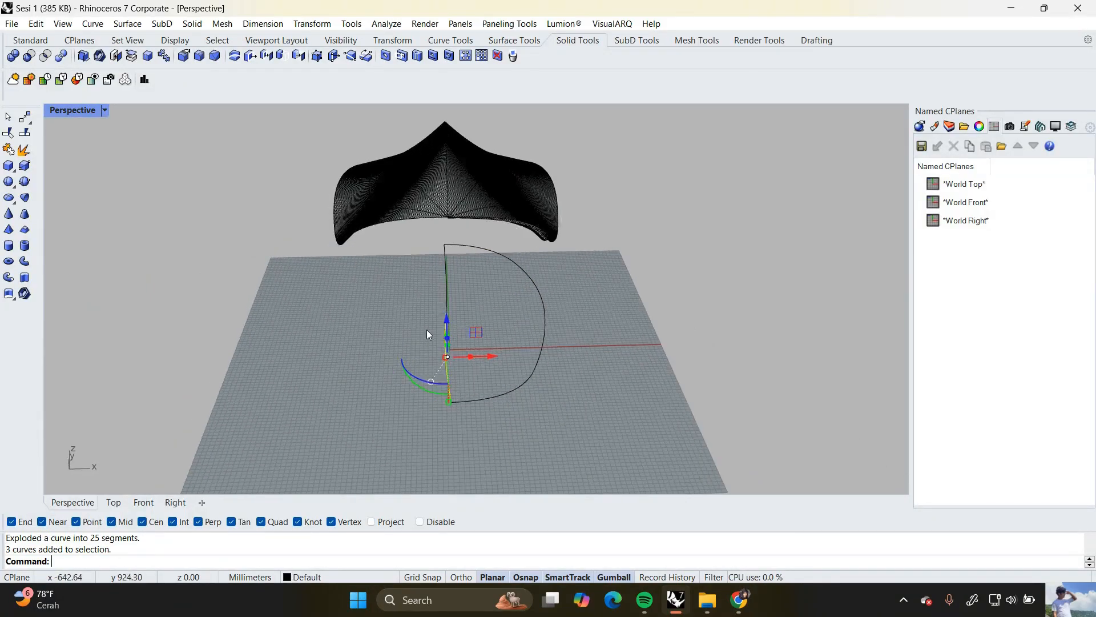
{"action": "left_click_drag", "start_coordinate": [470, 352], "coordinate": [405, 251]}
{"action": "key", "text": "Delete"}
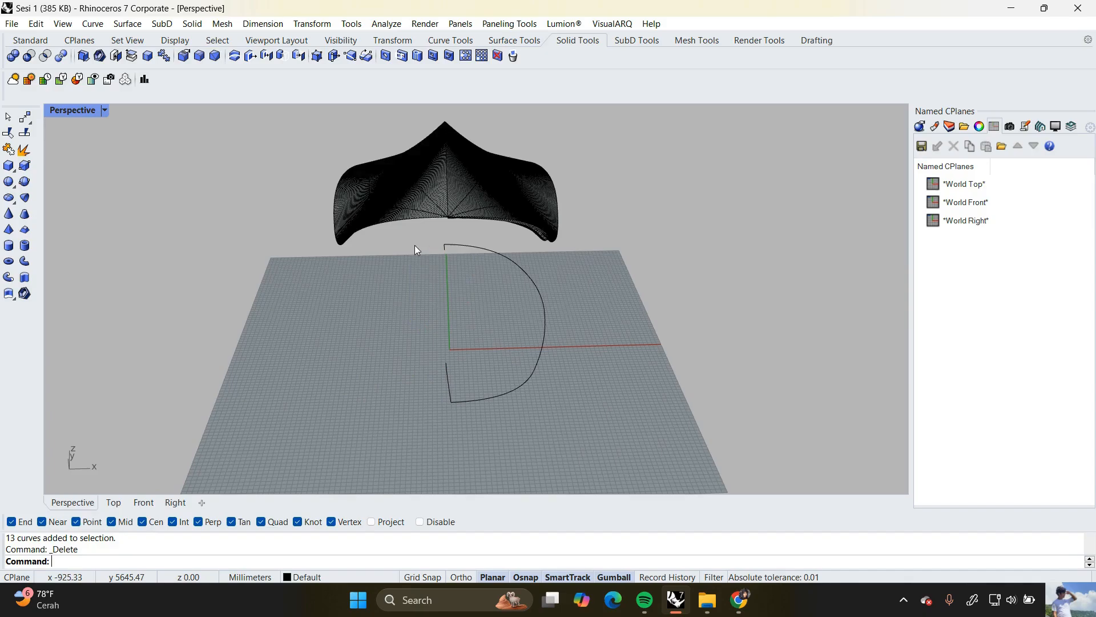
{"action": "right_click", "coordinate": [414, 246]}
{"action": "left_click", "coordinate": [408, 332]}
{"action": "right_click_drag", "start_coordinate": [409, 334], "coordinate": [386, 333]}
{"action": "left_click_drag", "start_coordinate": [391, 350], "coordinate": [443, 420]}
{"action": "key", "text": "Delete"}
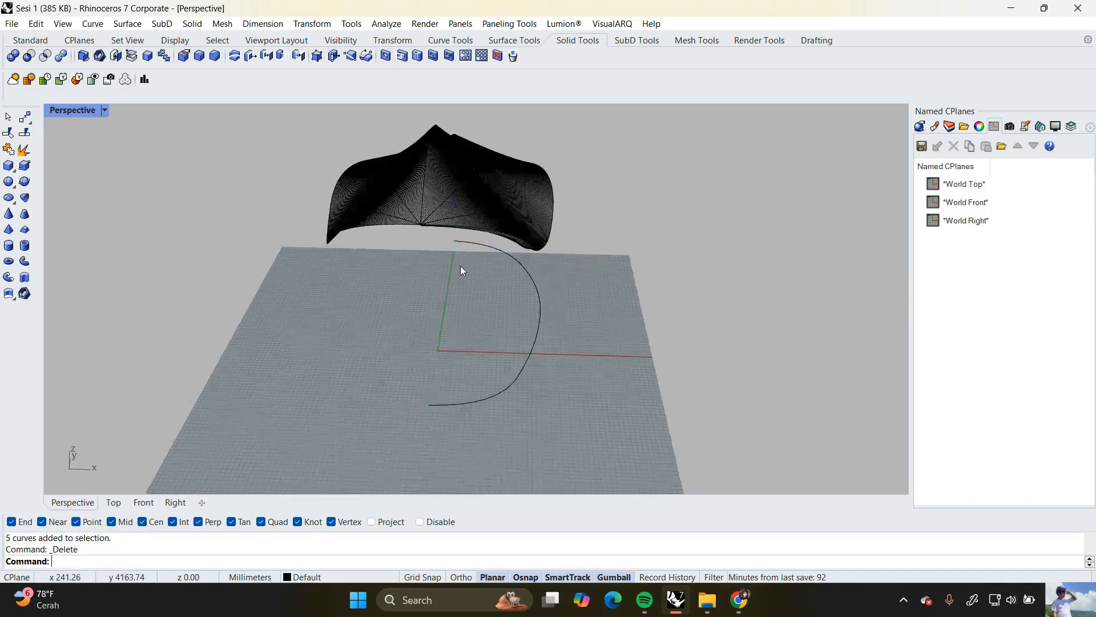
Draw a line from the origin 0,0,0 along the positive Y axis with Ortho on, about 10124 mm long
{"action": "type", "text": "line"}
{"action": "key", "text": "Return"}
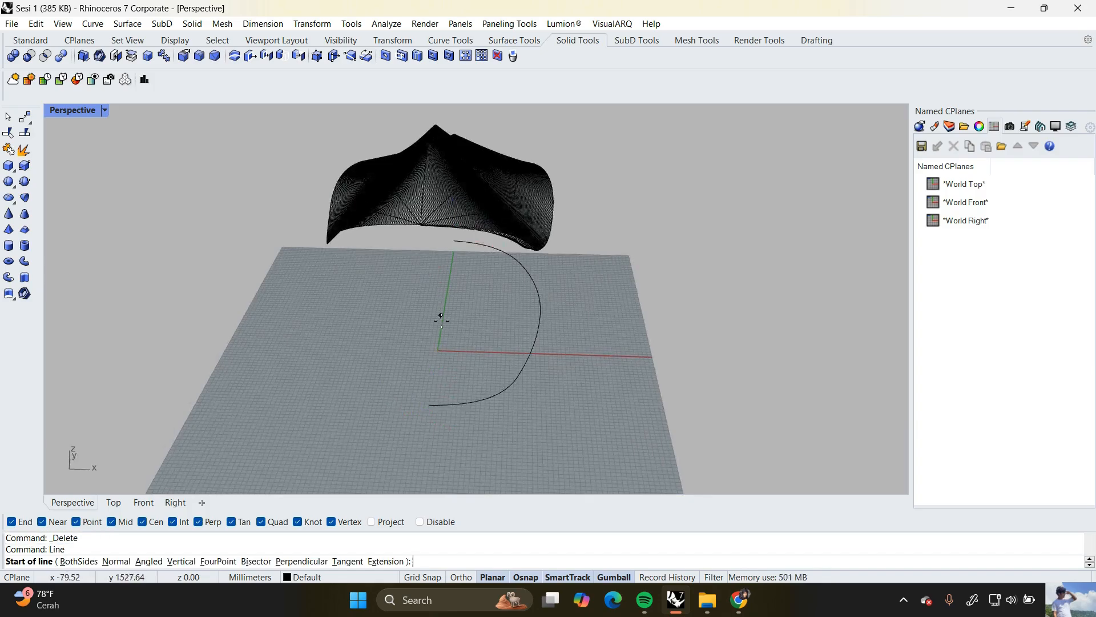
{"action": "type", "text": "0,0,0"}
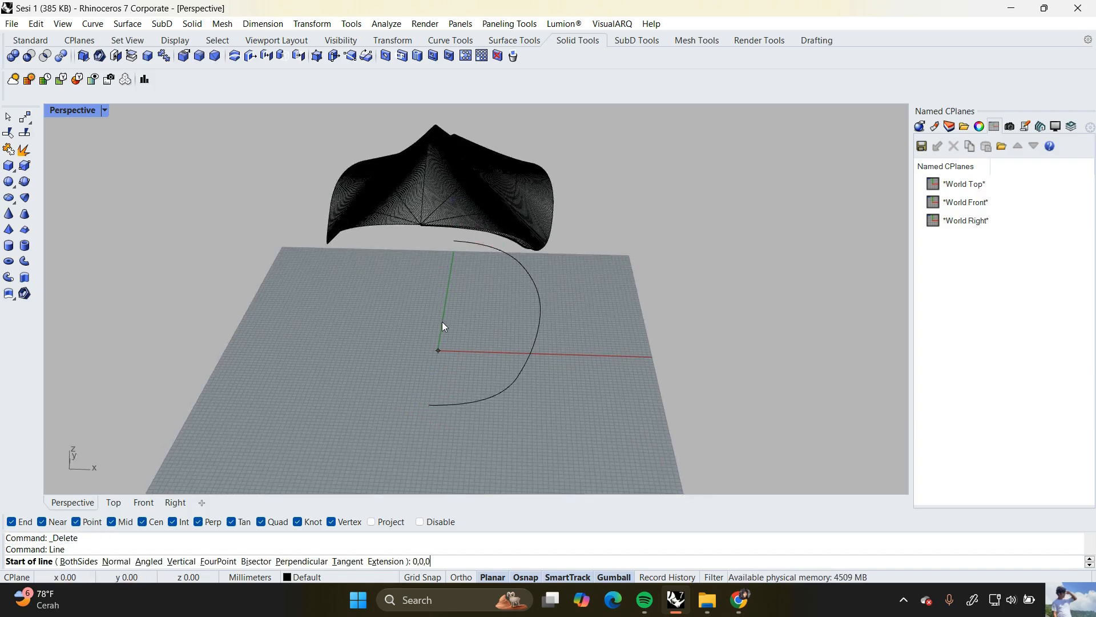
{"action": "key", "text": "Return"}
{"action": "right_click_drag", "start_coordinate": [442, 328], "coordinate": [400, 326]}
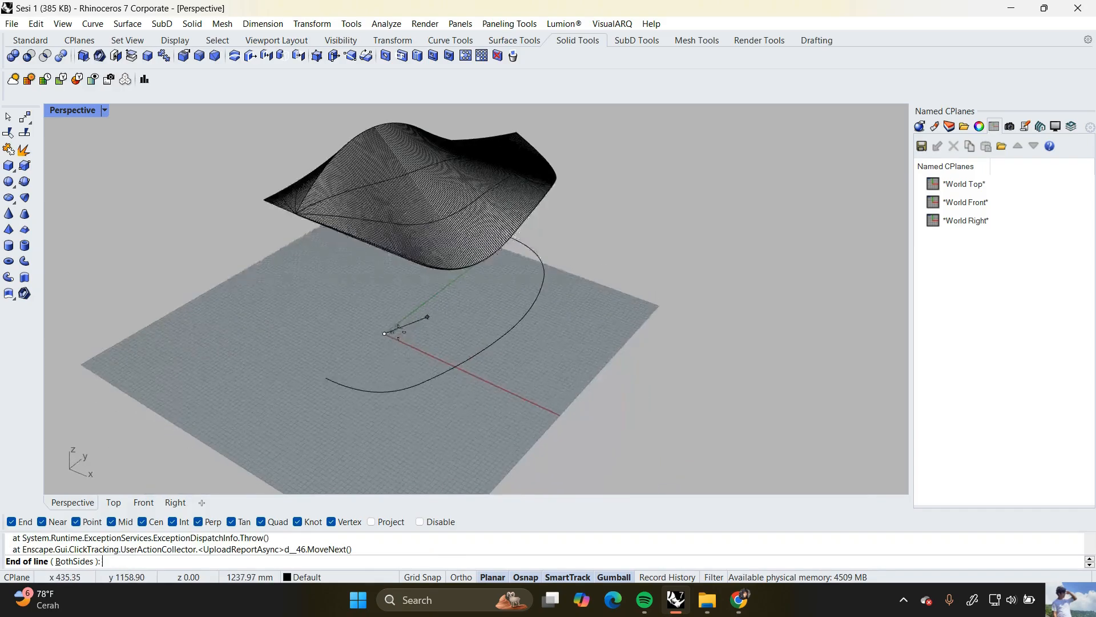
{"action": "left_click", "coordinate": [455, 577]}
{"action": "left_click", "coordinate": [617, 195]}
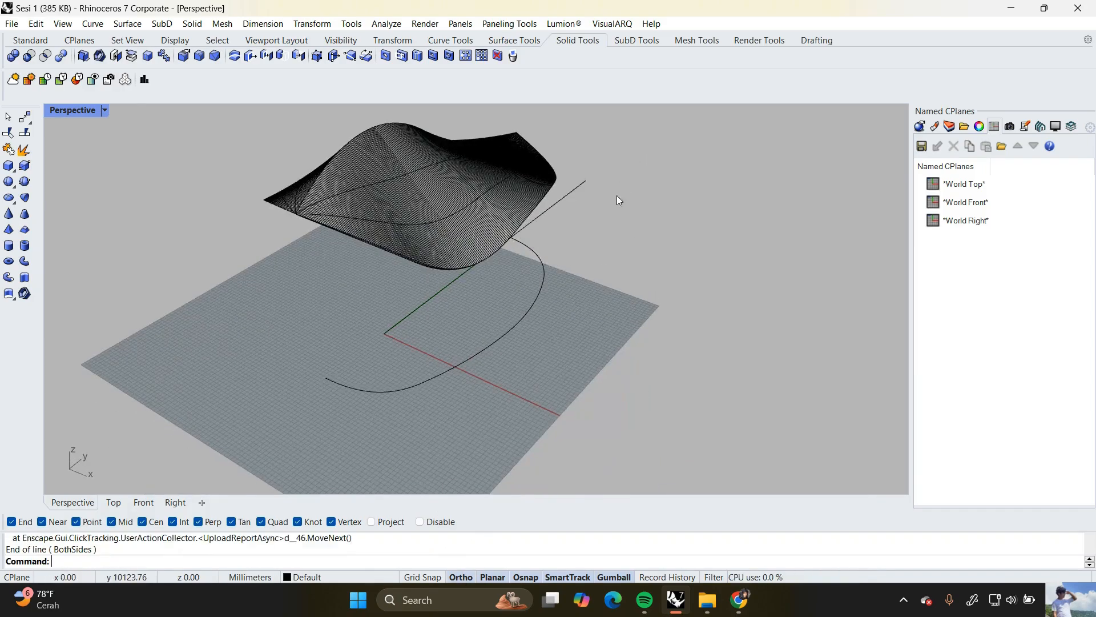
Move the new line in the negative Y direction until it extends past both ends of the flattened arc
{"action": "left_click", "coordinate": [583, 183]}
{"action": "right_click_drag", "start_coordinate": [517, 226], "coordinate": [540, 239]}
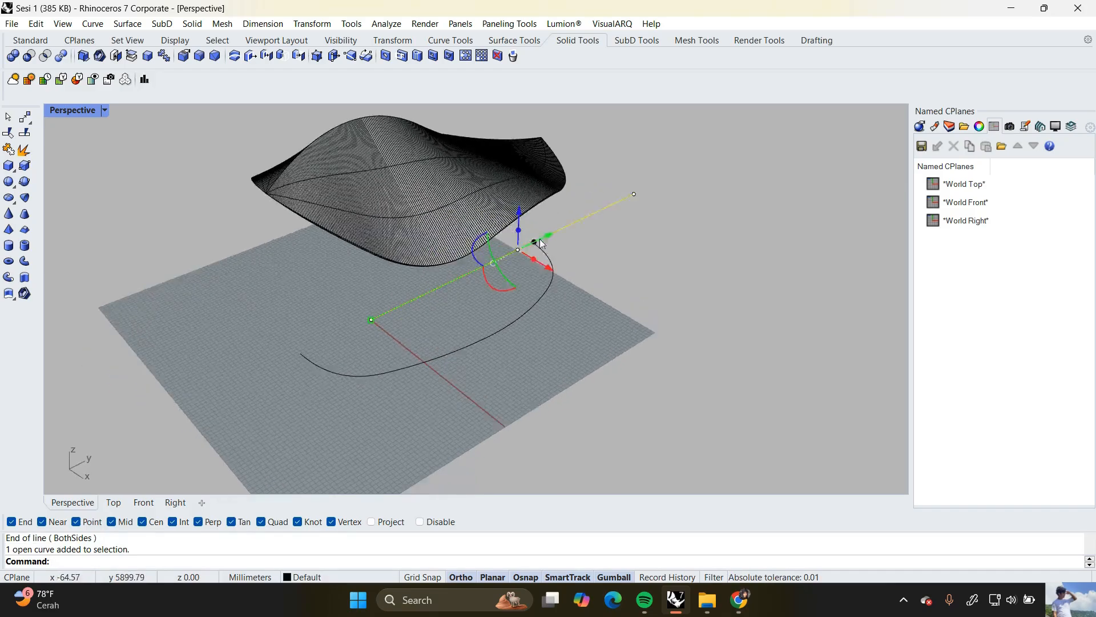
{"action": "left_click_drag", "start_coordinate": [552, 235], "coordinate": [391, 335]}
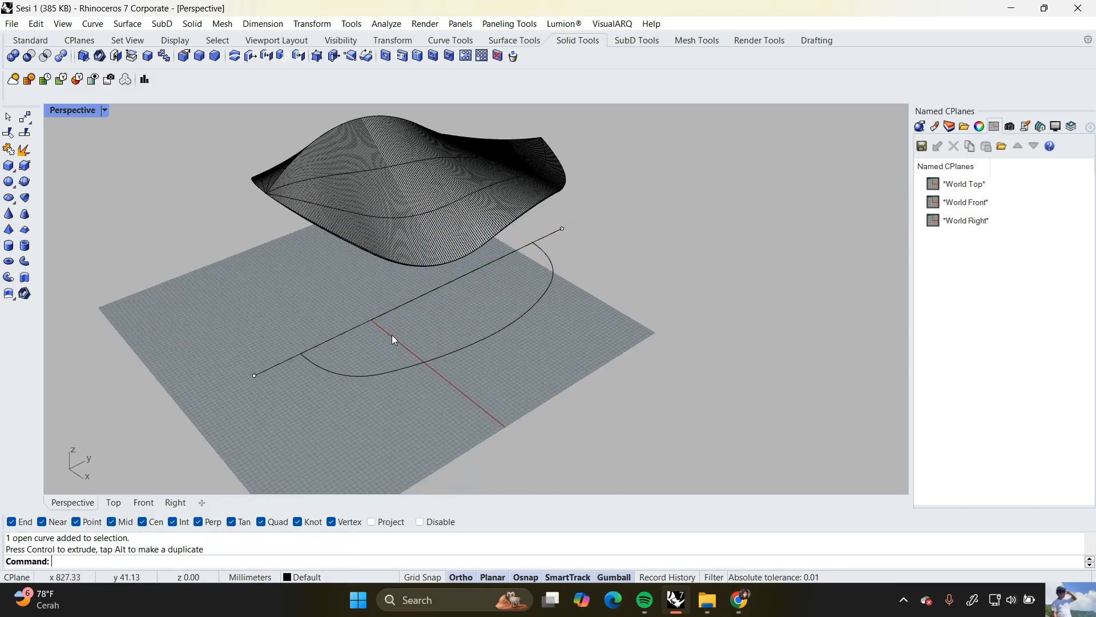
Try to rebuild the four separate arc segments with 25 points and degree 2
{"action": "right_click_drag", "start_coordinate": [391, 339], "coordinate": [428, 284]}
{"action": "left_click_drag", "start_coordinate": [354, 234], "coordinate": [560, 391]}
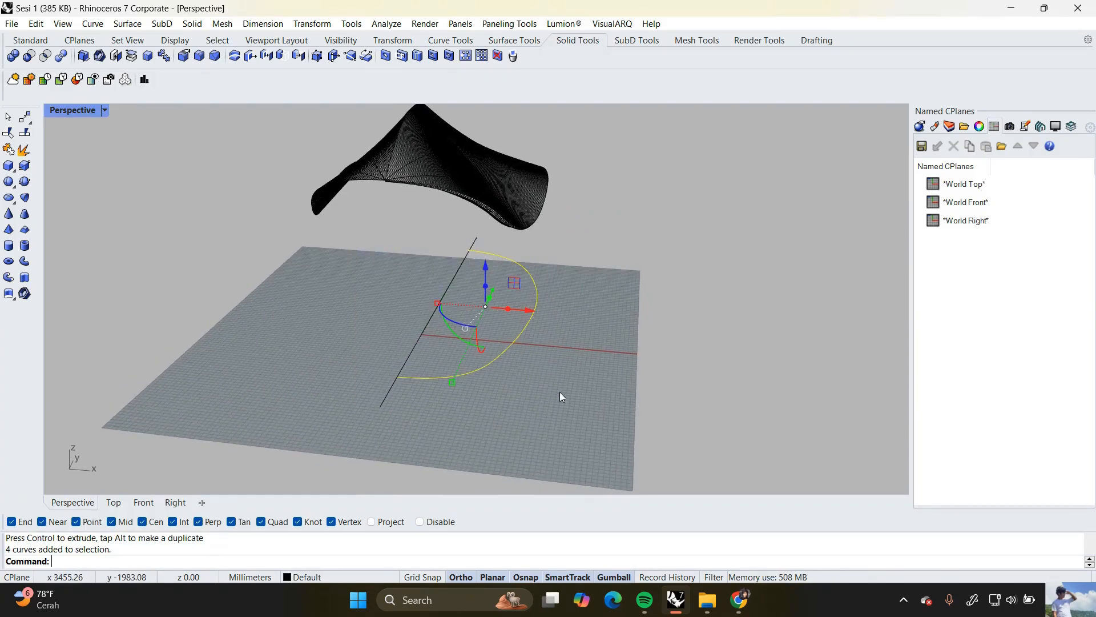
{"action": "type", "text": "Rebuild"}
{"action": "key", "text": "Return"}
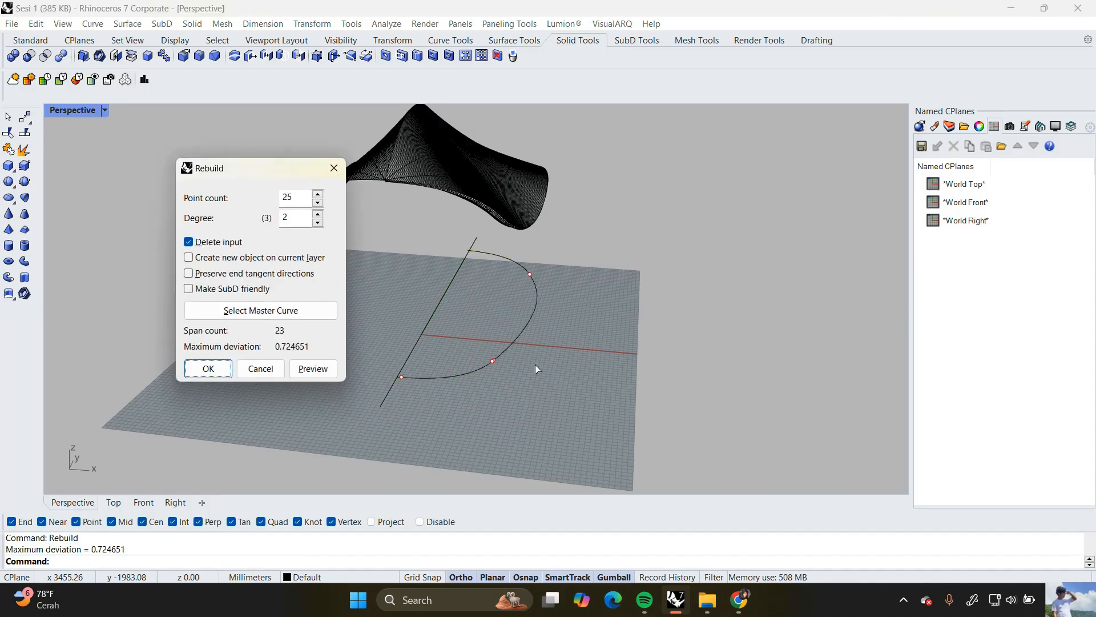
{"action": "key", "text": "Return"}
{"action": "left_click", "coordinate": [518, 345]}
{"action": "key", "text": "Escape"}
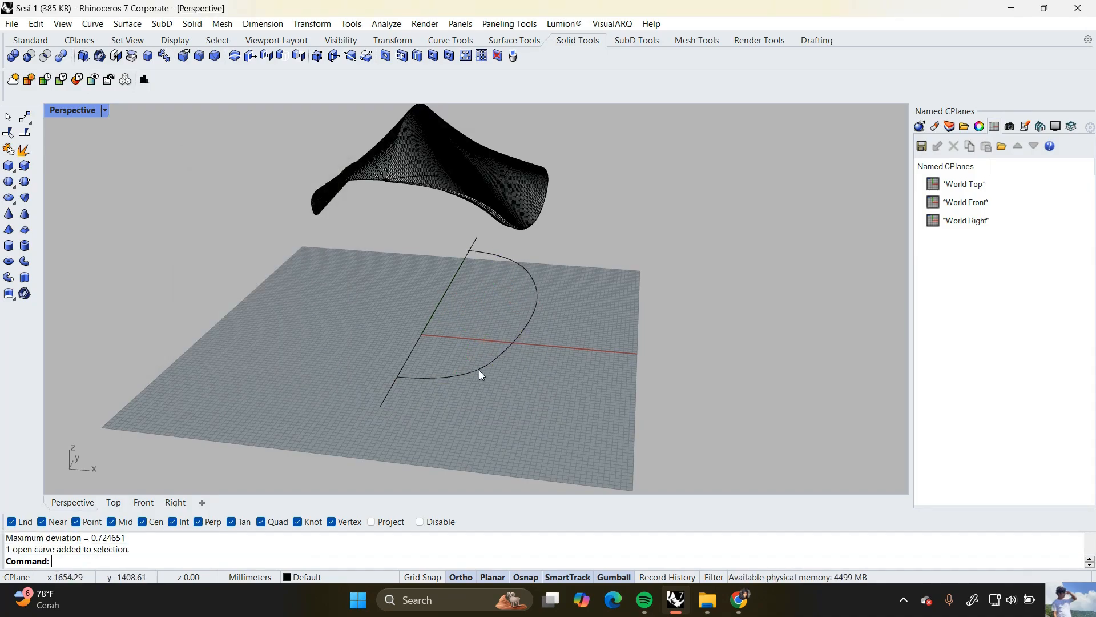
Join the four arc segments into one curve and rebuild it with 25 points and degree 2
{"action": "left_click_drag", "start_coordinate": [374, 238], "coordinate": [586, 403]}
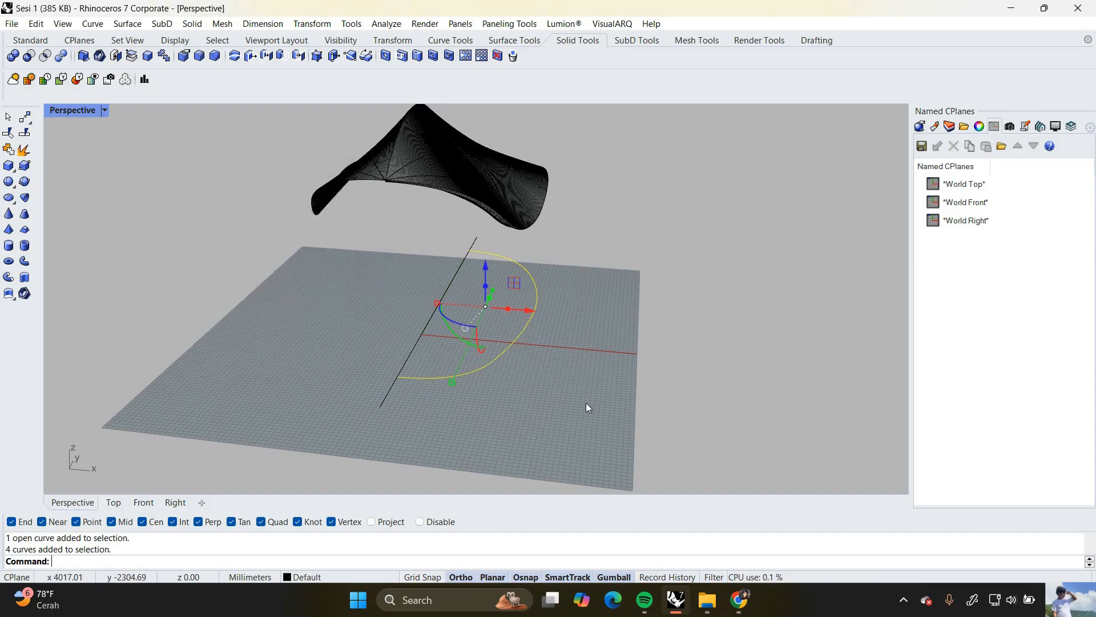
{"action": "key", "text": "Return"}
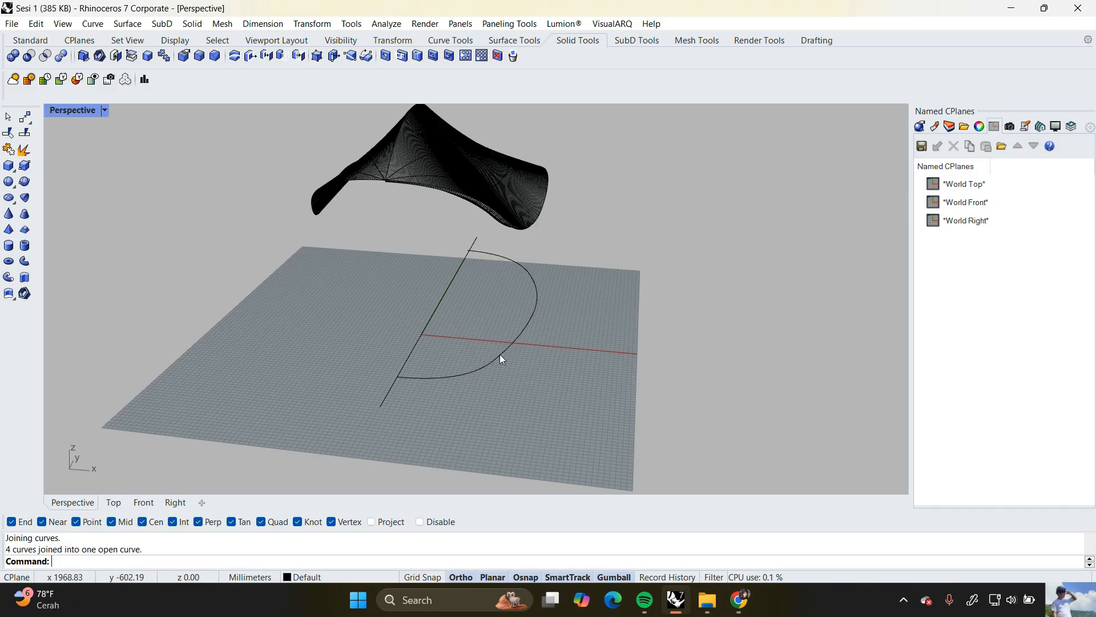
{"action": "left_click", "coordinate": [504, 345]}
{"action": "type", "text": "Re"}
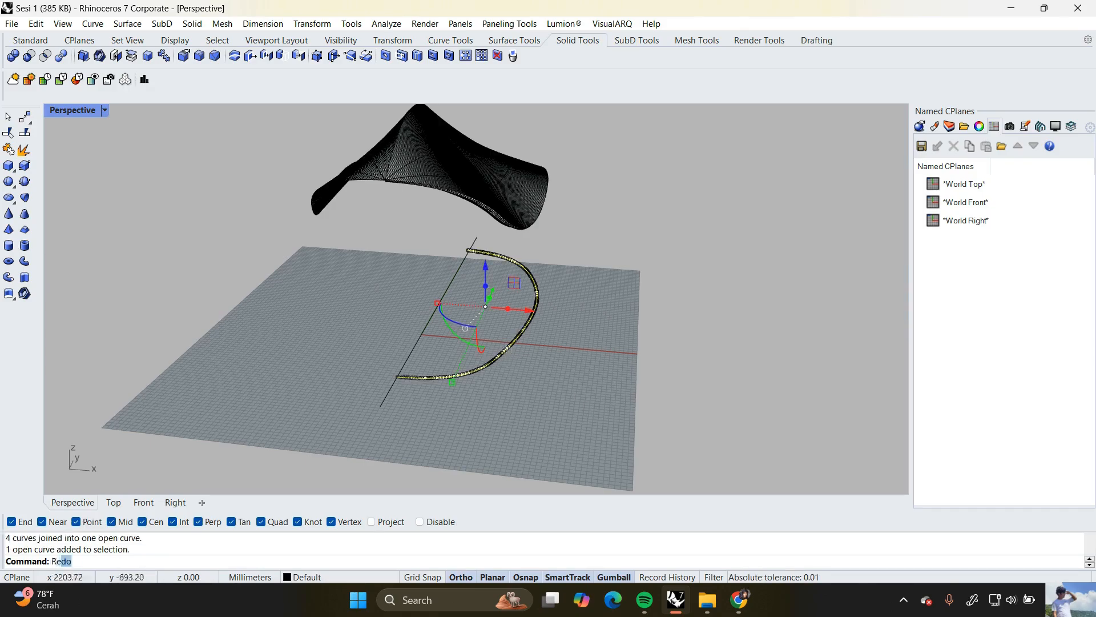
{"action": "type", "text": "build"}
{"action": "key", "text": "Return"}
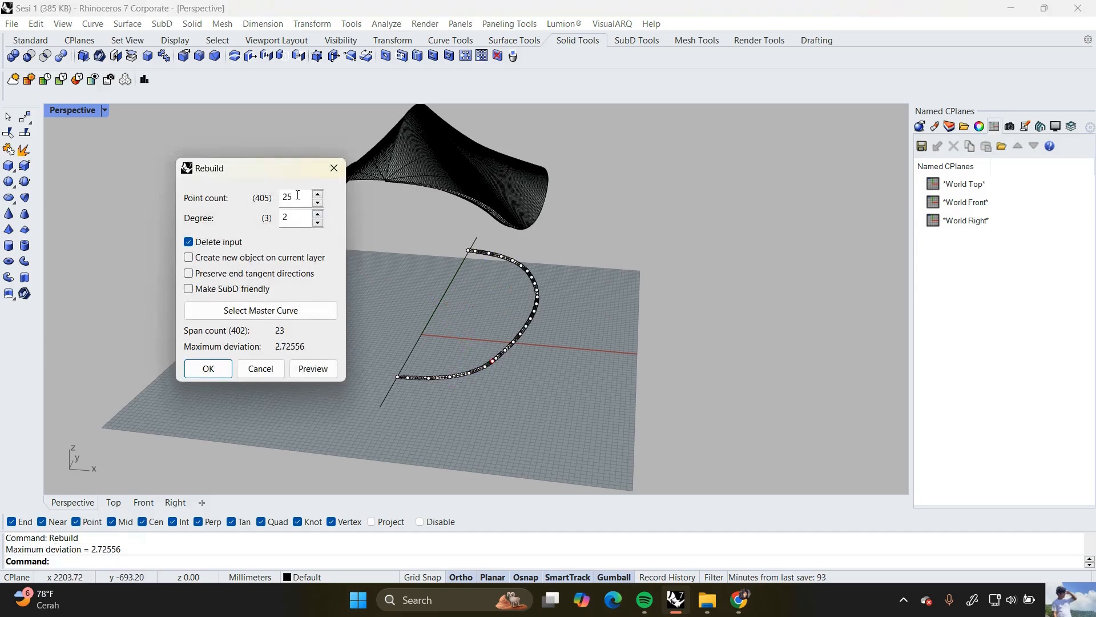
{"action": "left_click", "coordinate": [200, 369]}
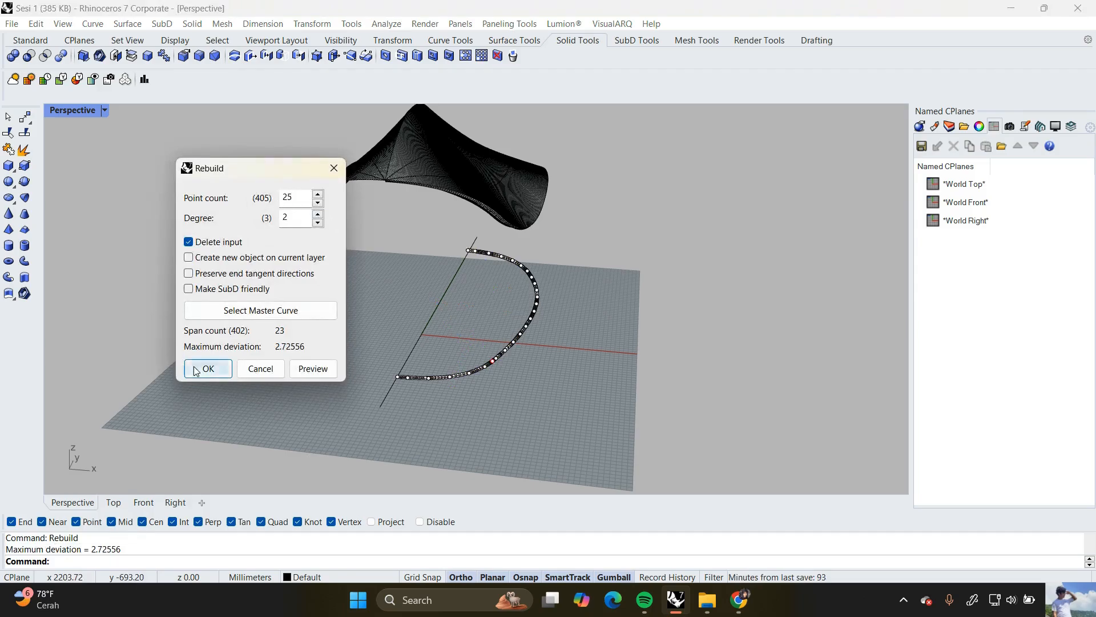
{"action": "scroll", "coordinate": [428, 388], "scroll_direction": "up", "scroll_amount": 3}
{"action": "key", "text": "Escape"}
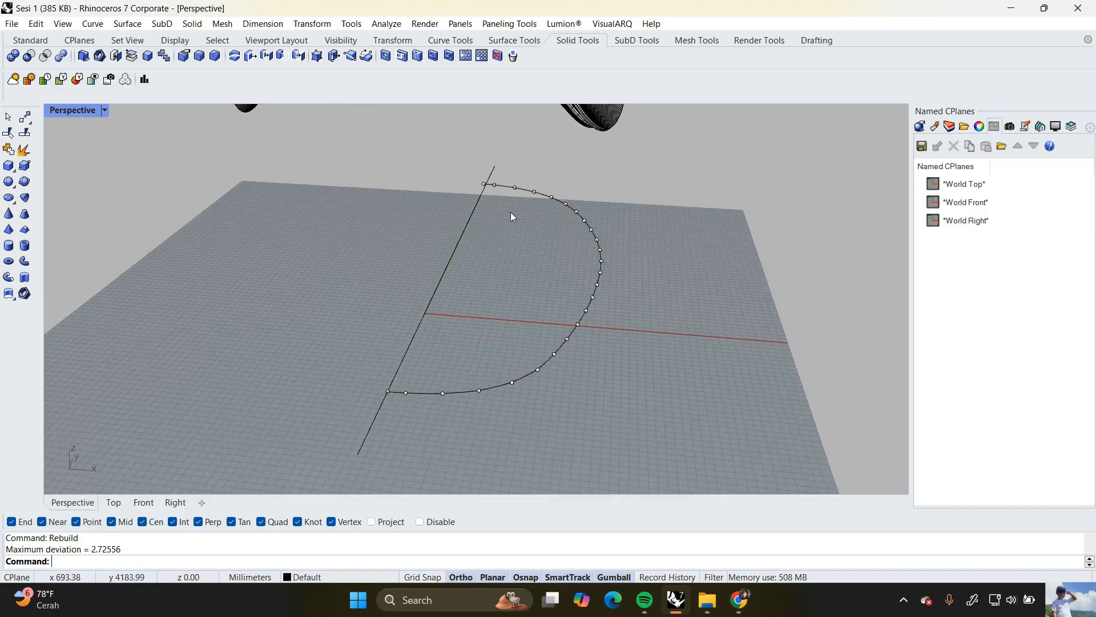
{"action": "left_click_drag", "start_coordinate": [455, 396], "coordinate": [396, 355]}
{"action": "type", "text": "TriangulateMesh"}
{"action": "key", "text": "Return"}
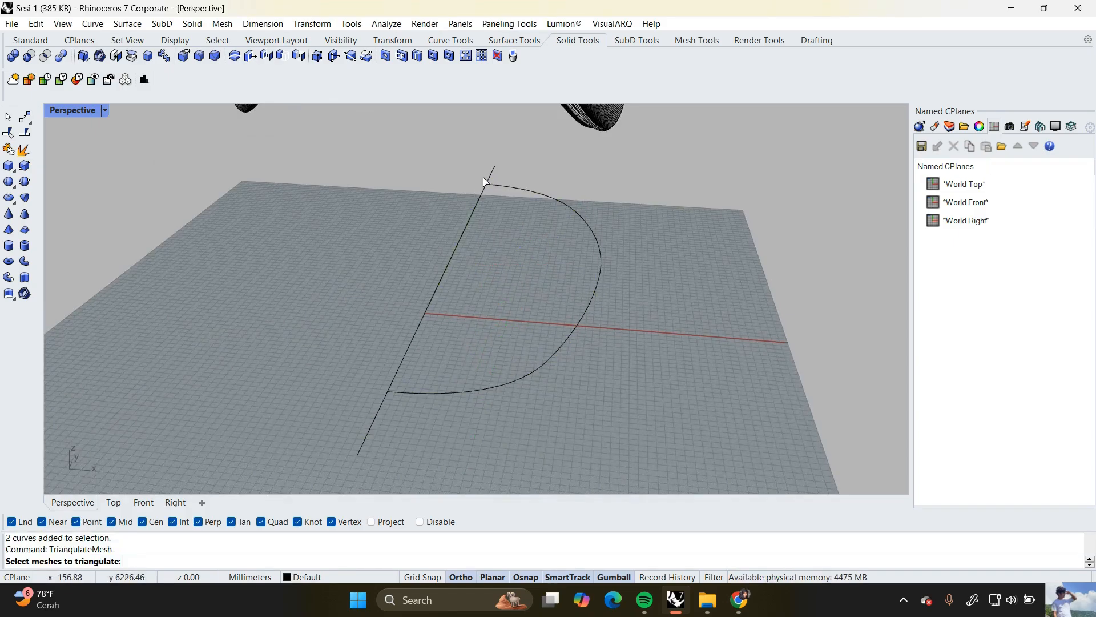
{"action": "key", "text": "Escape"}
{"action": "scroll", "coordinate": [483, 183], "scroll_direction": "up", "scroll_amount": 6}
{"action": "left_click_drag", "start_coordinate": [510, 200], "coordinate": [498, 158]}
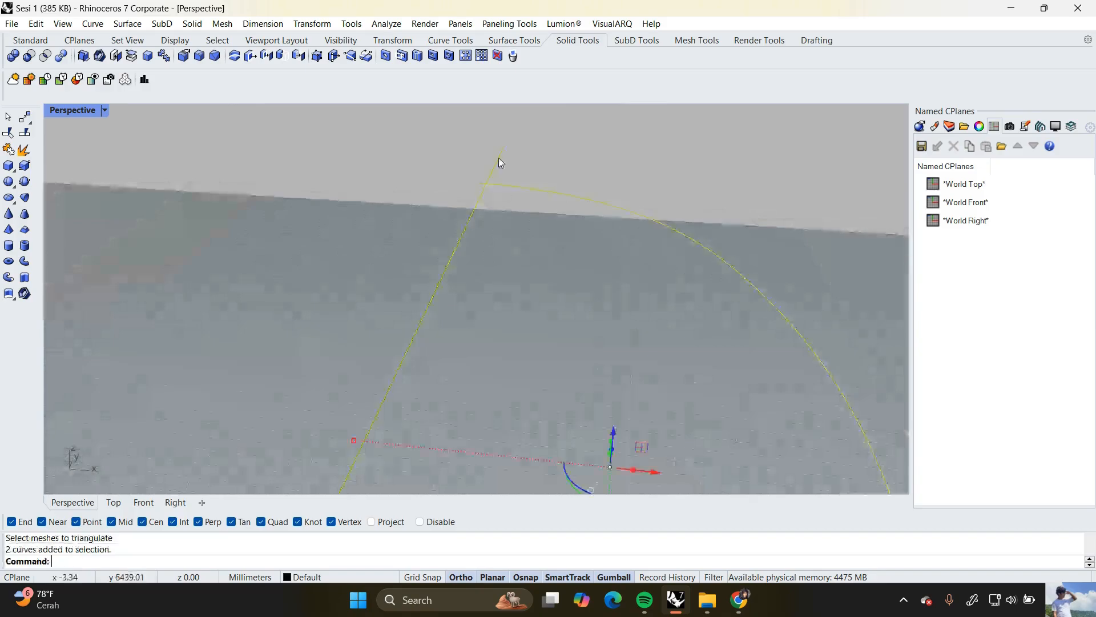
{"action": "key", "text": "Escape"}
{"action": "left_click_drag", "start_coordinate": [508, 200], "coordinate": [500, 172]}
{"action": "left_click_drag", "start_coordinate": [485, 220], "coordinate": [447, 215]}
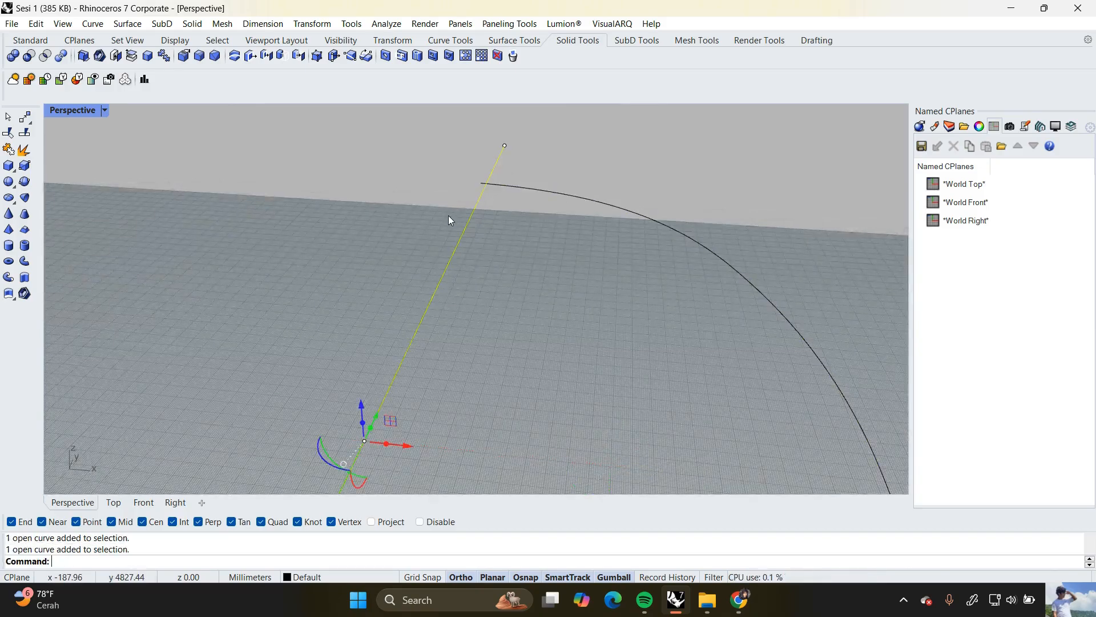
{"action": "type", "text": "TriangulateMesh"}
{"action": "key", "text": "Return"}
{"action": "key", "text": "Escape"}
Trim off the arc's short overhang beyond the straight line at its far end, using both curves as cutting objects
{"action": "left_click_drag", "start_coordinate": [510, 244], "coordinate": [468, 175]}
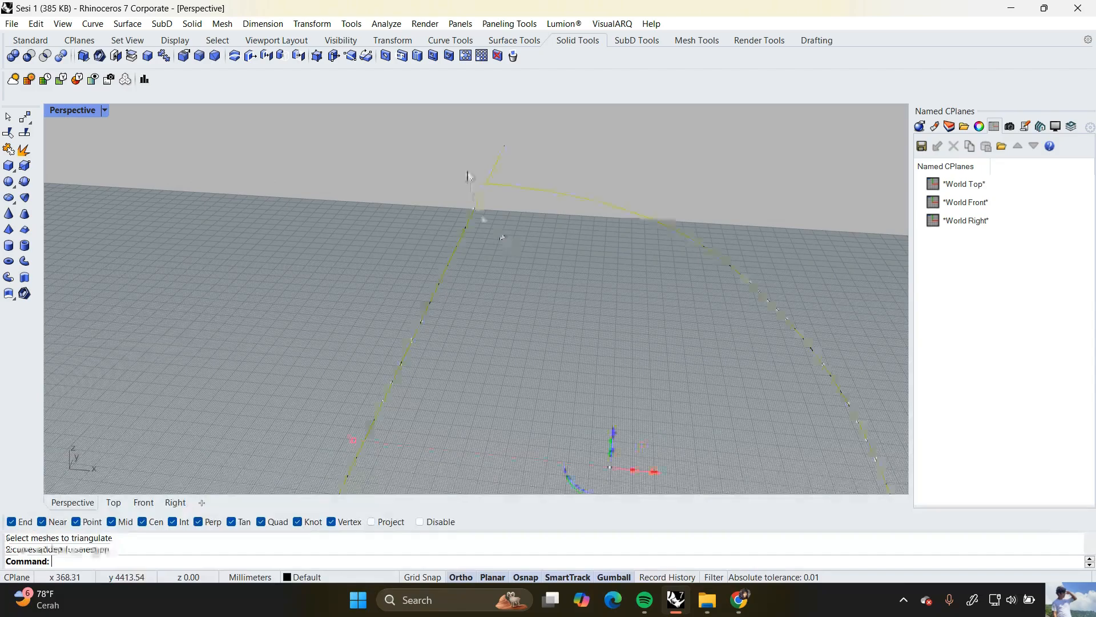
{"action": "type", "text": "Trim"}
{"action": "key", "text": "Return"}
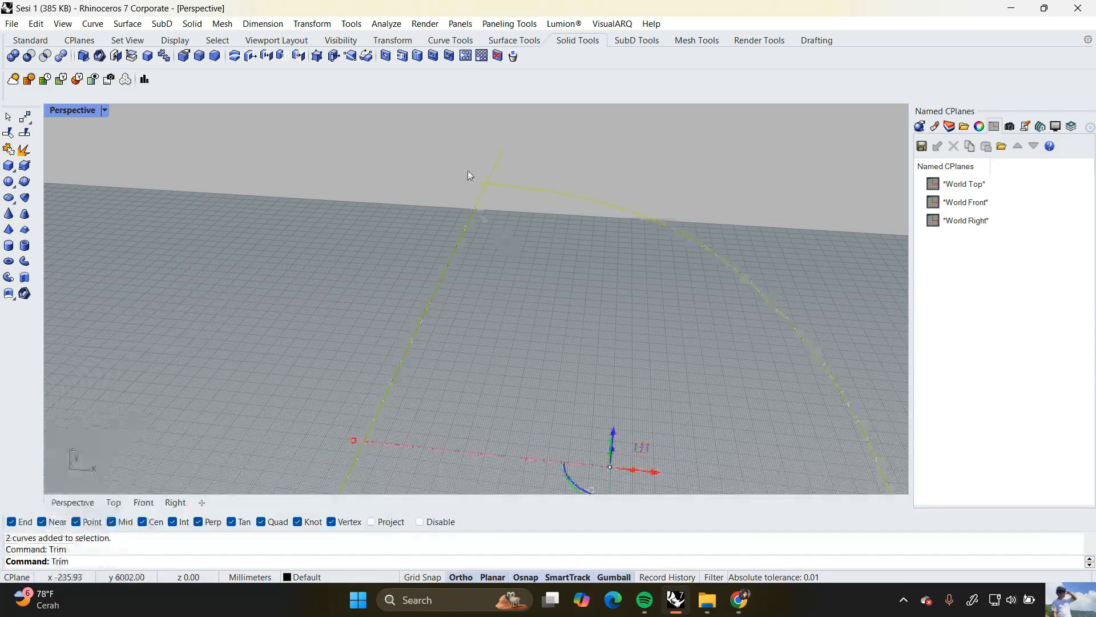
{"action": "left_click", "coordinate": [481, 185]}
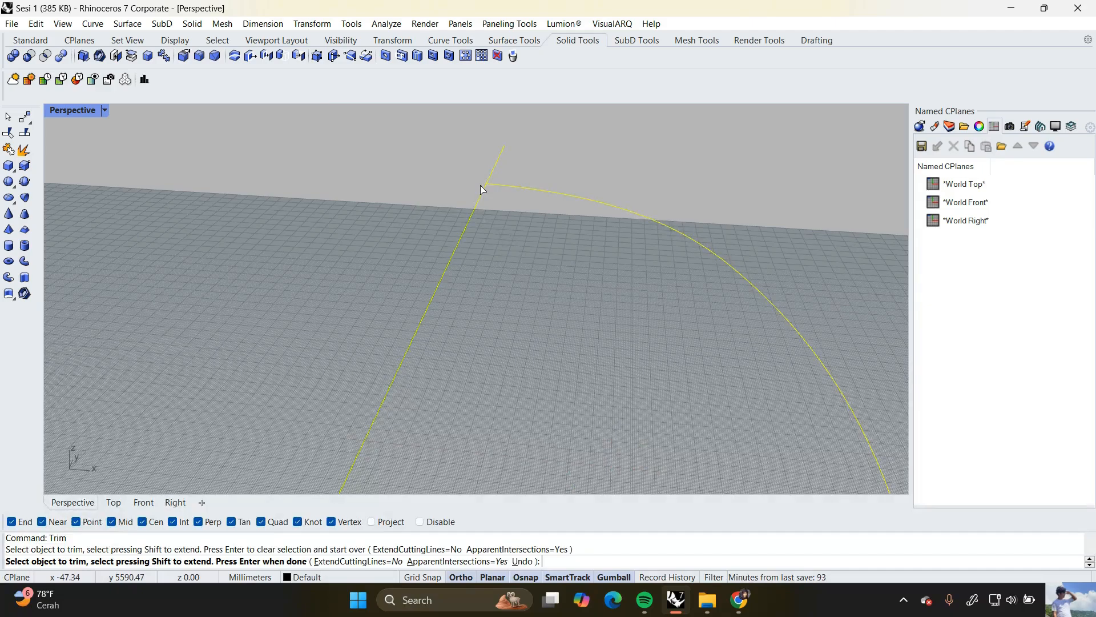
{"action": "scroll", "coordinate": [495, 176], "scroll_direction": "down", "scroll_amount": 4}
{"action": "key", "text": "Return"}
Trim both ends of the straight line where they extend beyond the arc, using both curves as cutting objects
{"action": "scroll", "coordinate": [457, 318], "scroll_direction": "up", "scroll_amount": 2}
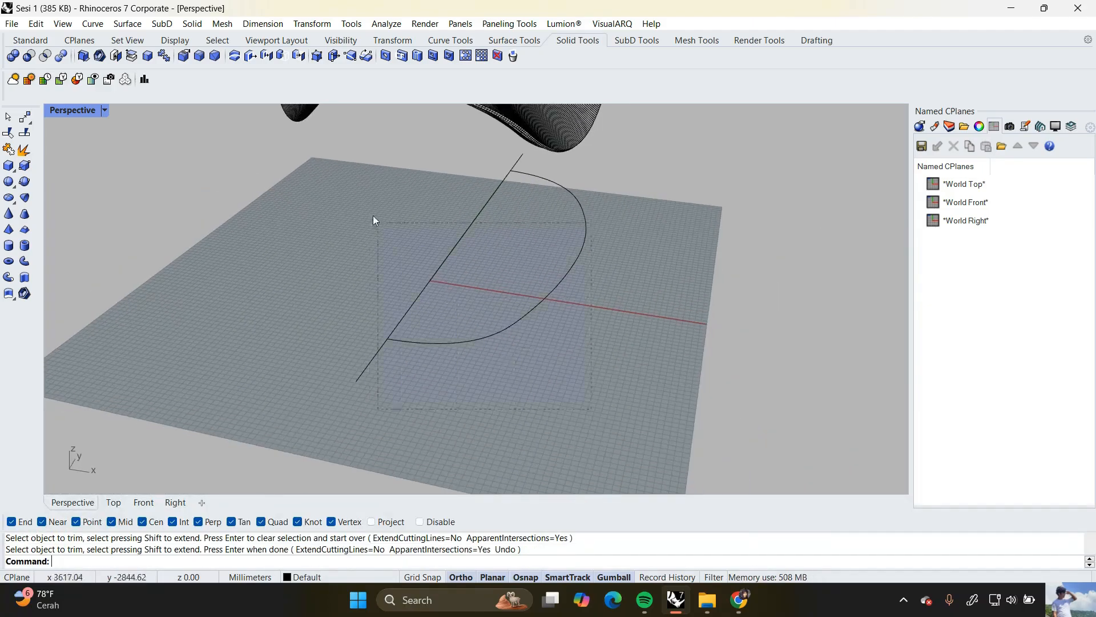
{"action": "left_click_drag", "start_coordinate": [374, 220], "coordinate": [375, 221]}
{"action": "type", "text": "Trim"}
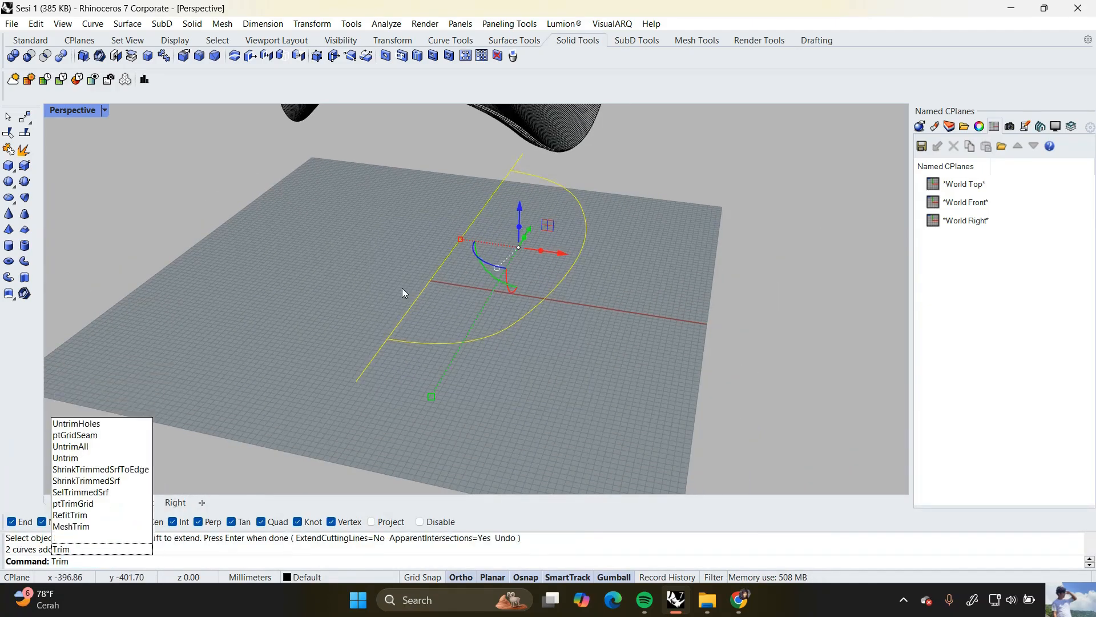
{"action": "key", "text": "Return"}
{"action": "left_click", "coordinate": [374, 357]}
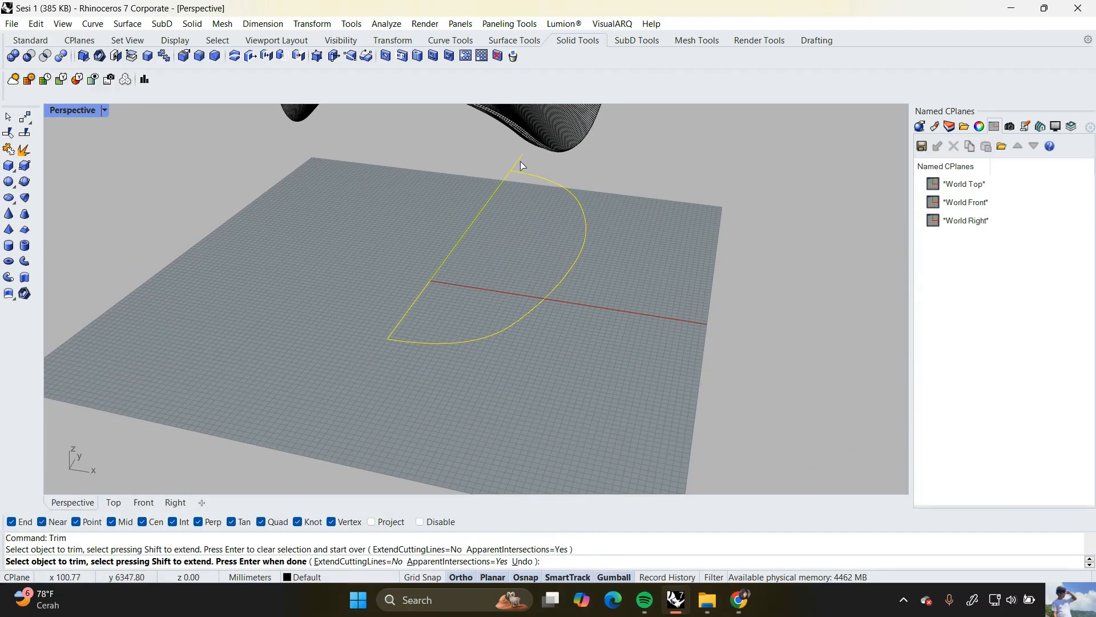
{"action": "left_click", "coordinate": [519, 161]}
{"action": "key", "text": "Return"}
{"action": "scroll", "coordinate": [502, 280], "scroll_direction": "up", "scroll_amount": 2}
{"action": "right_click_drag", "start_coordinate": [502, 280], "coordinate": [442, 344]}
{"action": "left_click", "coordinate": [454, 356]}
{"action": "left_click", "coordinate": [383, 321]}
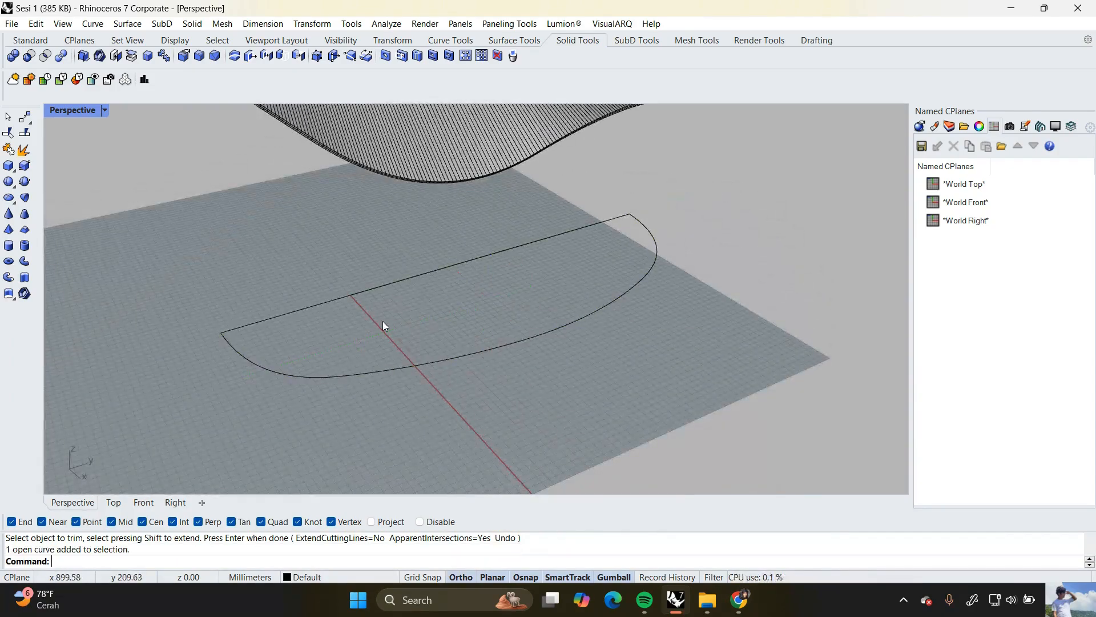
{"action": "right_click_drag", "start_coordinate": [383, 321], "coordinate": [318, 362]}
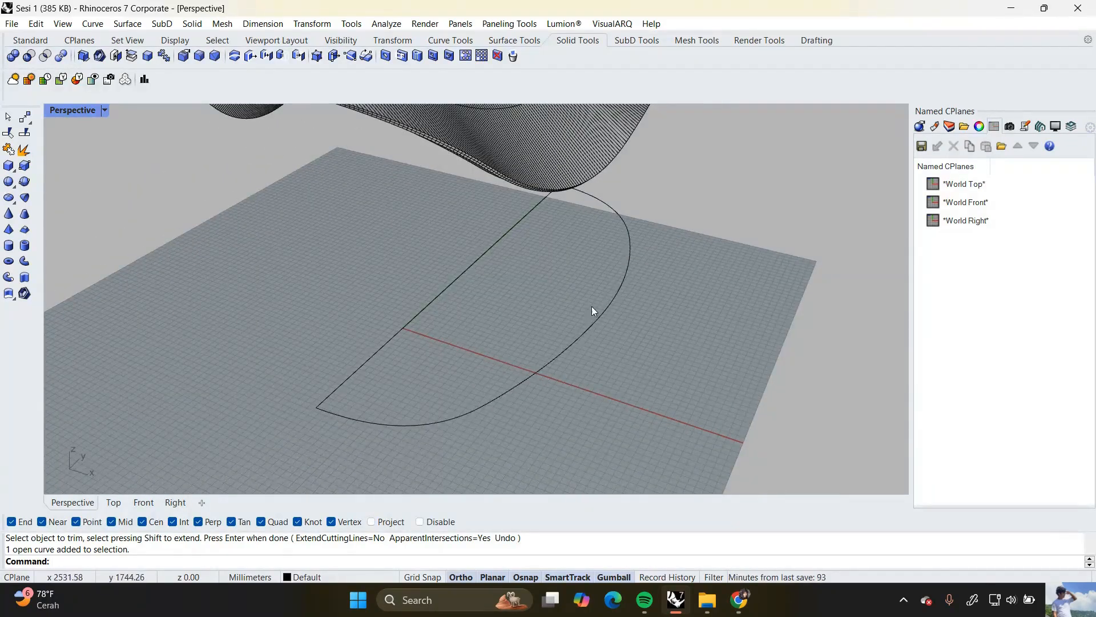
{"action": "right_click_drag", "start_coordinate": [496, 215], "coordinate": [328, 293]}
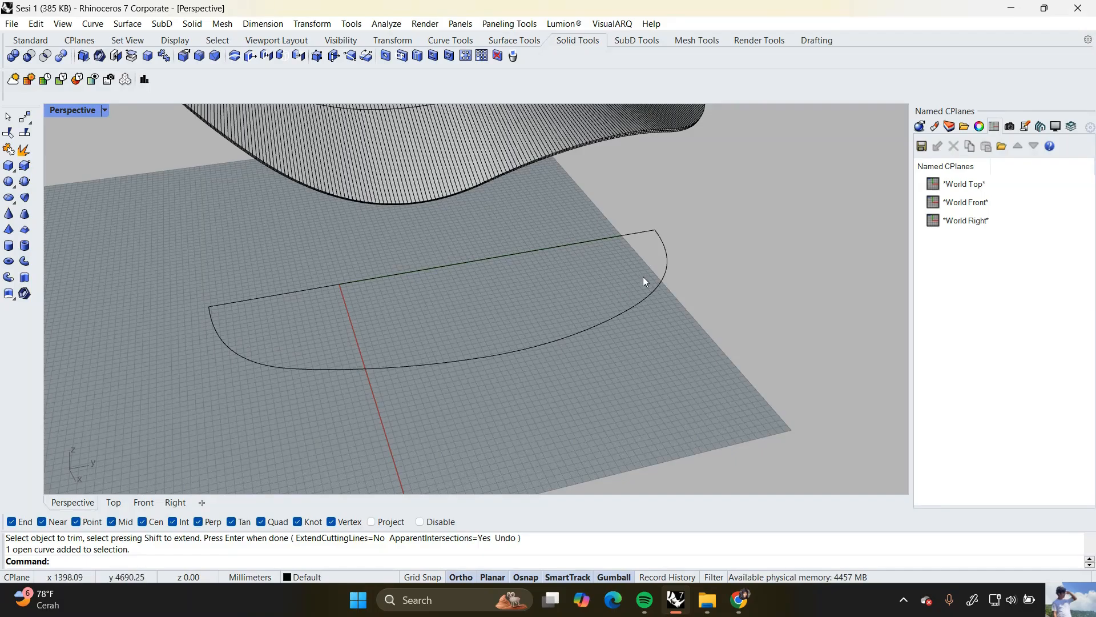
{"action": "right_click_drag", "start_coordinate": [643, 280], "coordinate": [455, 305]}
Divide the outline's straight line by length into 1200 mm segments, marking the division points
{"action": "left_click", "coordinate": [447, 269]}
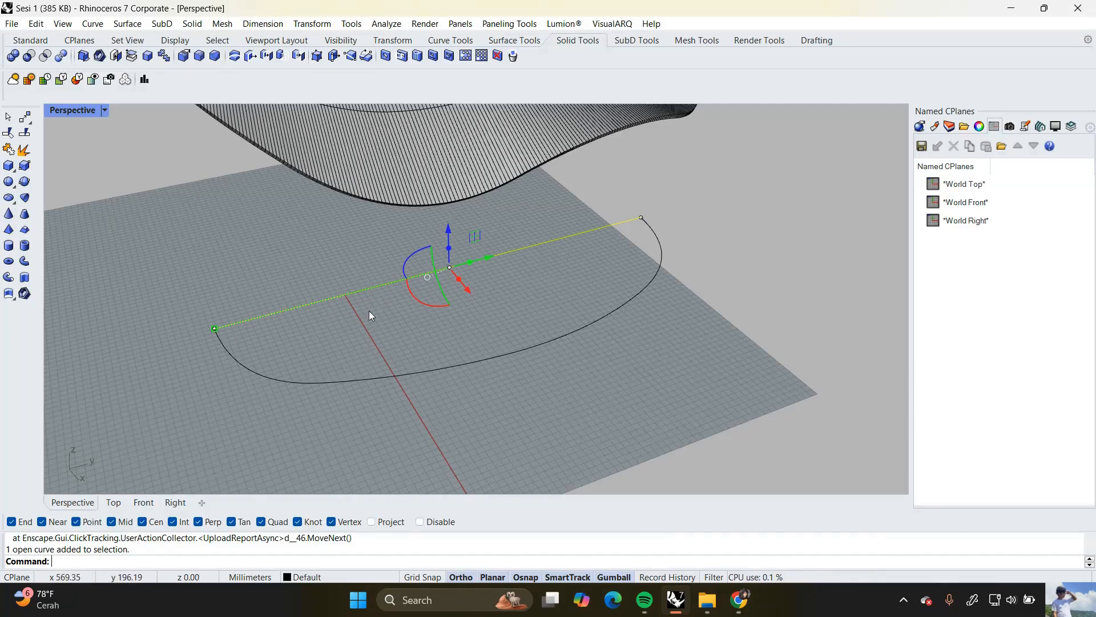
{"action": "key", "text": "Return"}
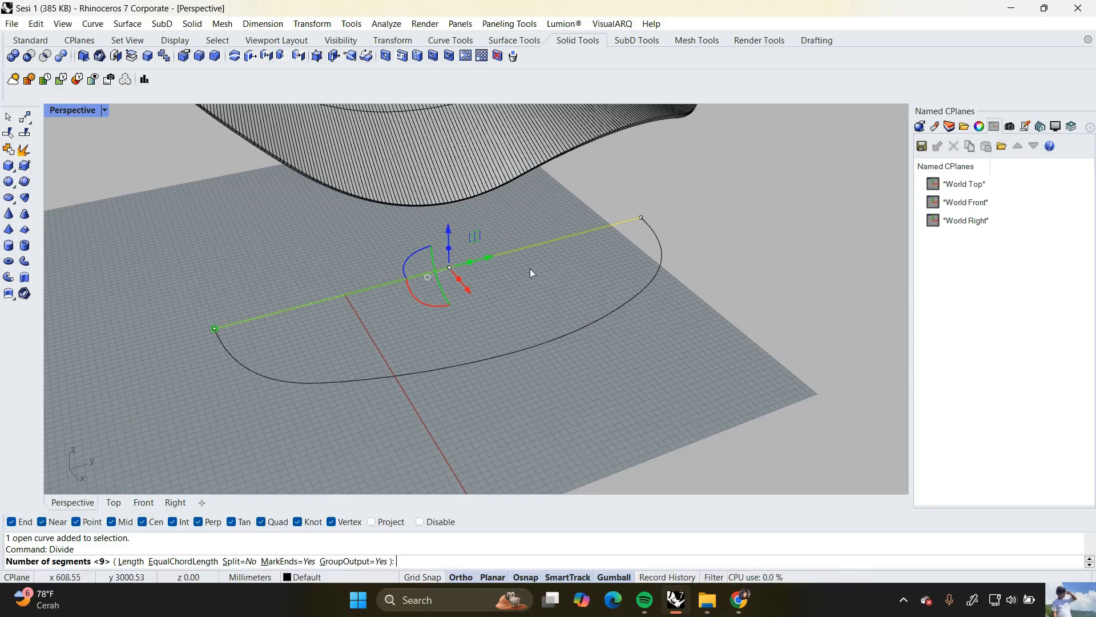
{"action": "left_click", "coordinate": [134, 562]}
{"action": "type", "text": "12"}
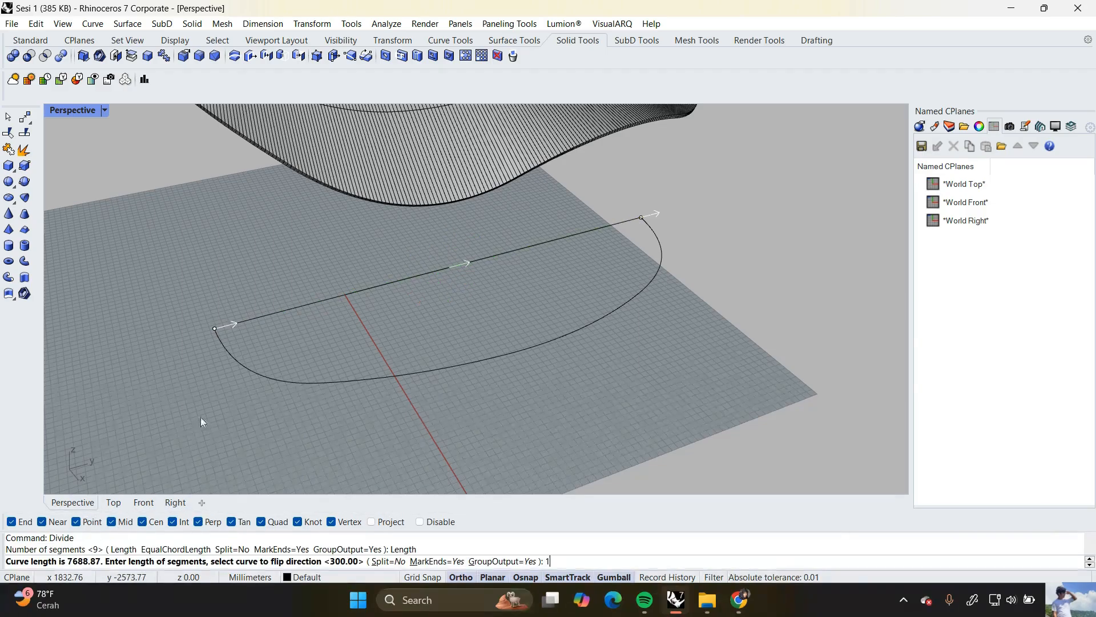
{"action": "type", "text": "00"}
{"action": "key", "text": "Return"}
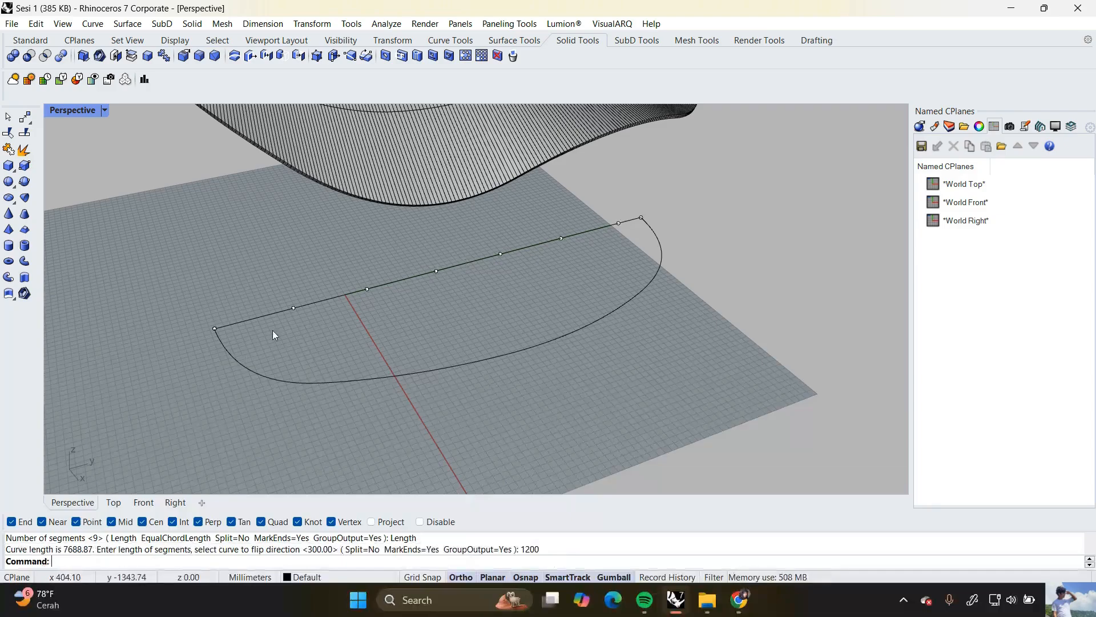
Draw a line from the first interior division point near the outline's near end, perpendicular to the straight edge and extending past the arc
{"action": "right_click_drag", "start_coordinate": [607, 247], "coordinate": [341, 334]}
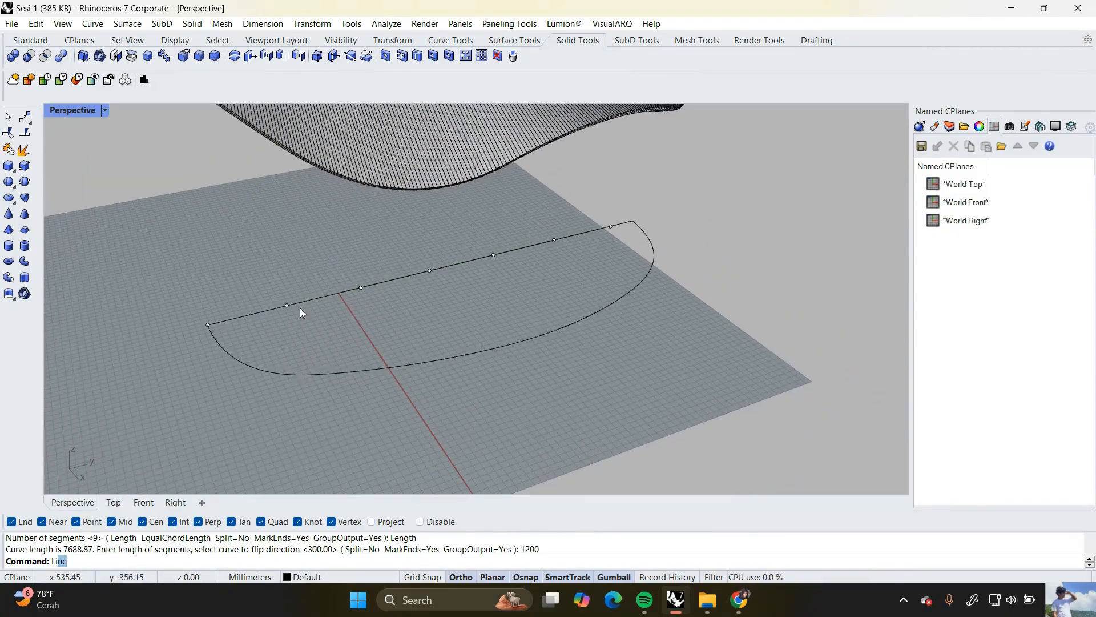
{"action": "key", "text": "Return"}
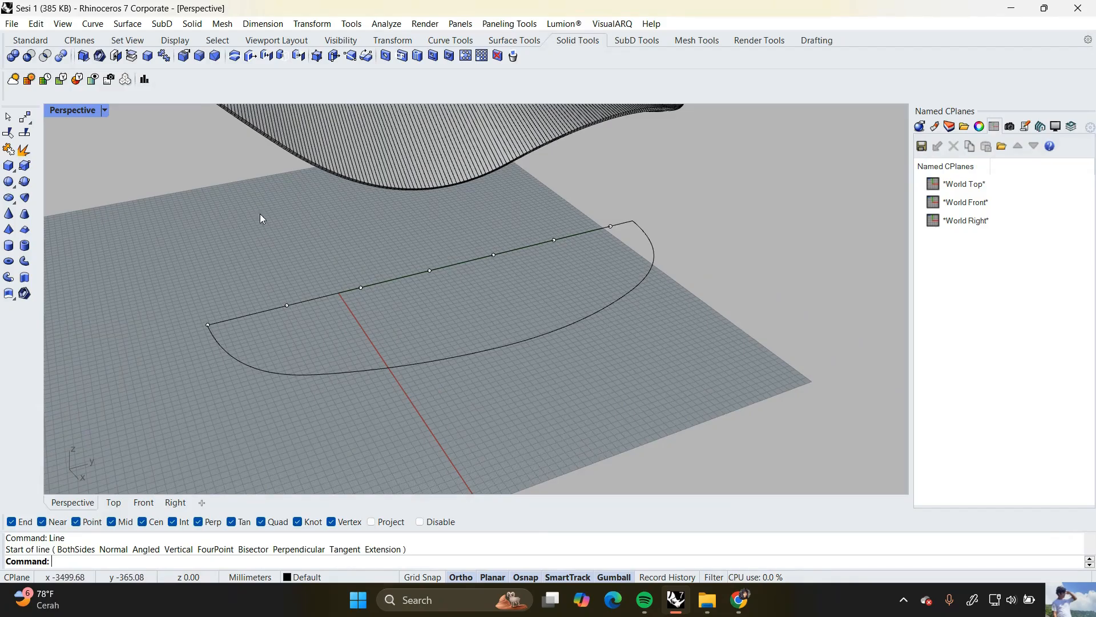
{"action": "key", "text": "Return"}
{"action": "left_click", "coordinate": [286, 305]}
{"action": "left_click", "coordinate": [302, 333]}
{"action": "key", "text": "Return"}
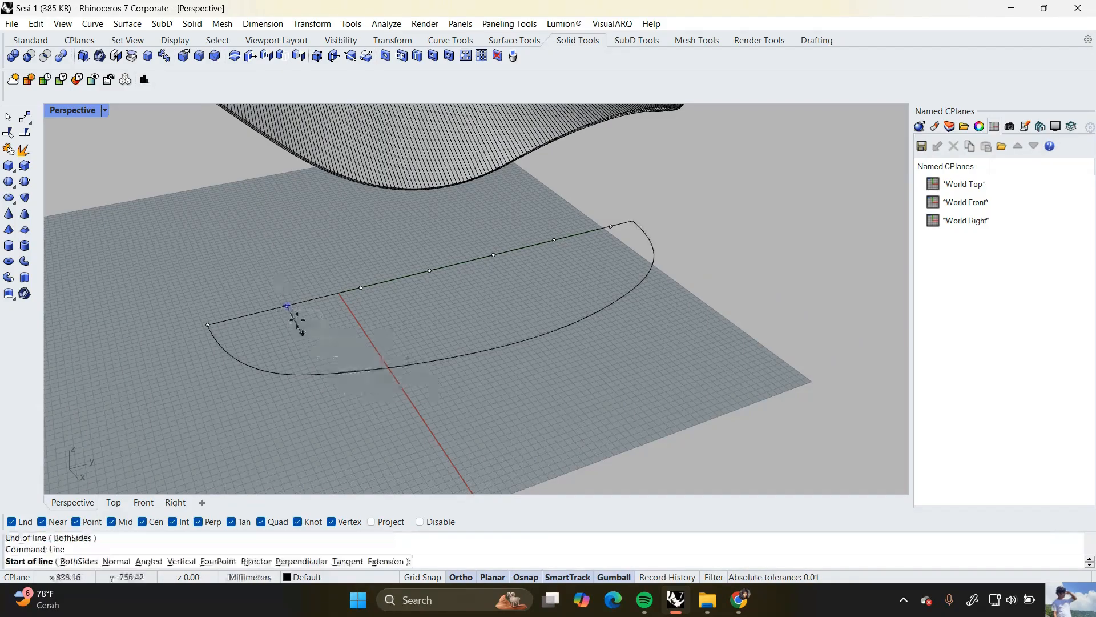
{"action": "left_click", "coordinate": [287, 305]}
{"action": "left_click", "coordinate": [356, 429]}
{"action": "right_click_drag", "start_coordinate": [426, 288], "coordinate": [414, 283]}
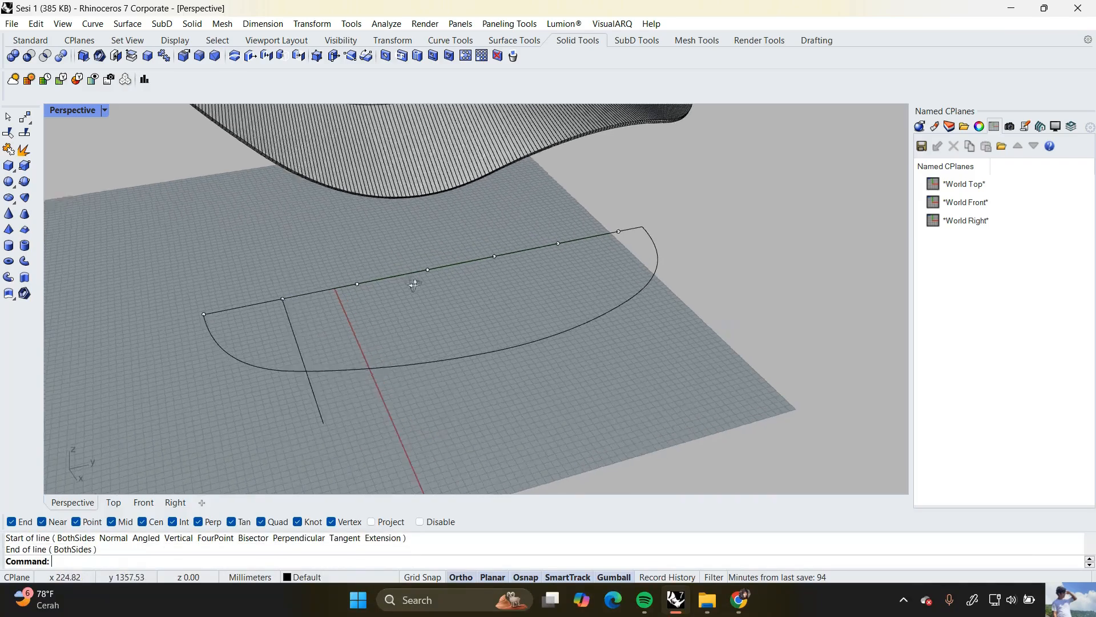
Delete the group of division points along the outline's straight edge
{"action": "left_click_drag", "start_coordinate": [313, 221], "coordinate": [581, 348]}
{"action": "key", "text": "Delete"}
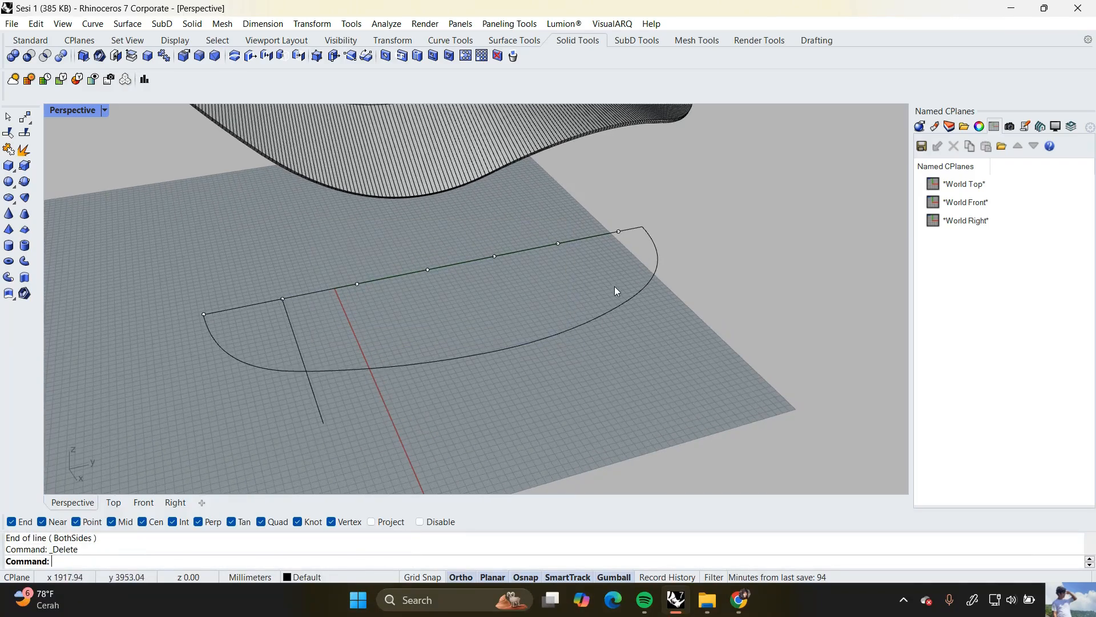
{"action": "left_click", "coordinate": [560, 245]}
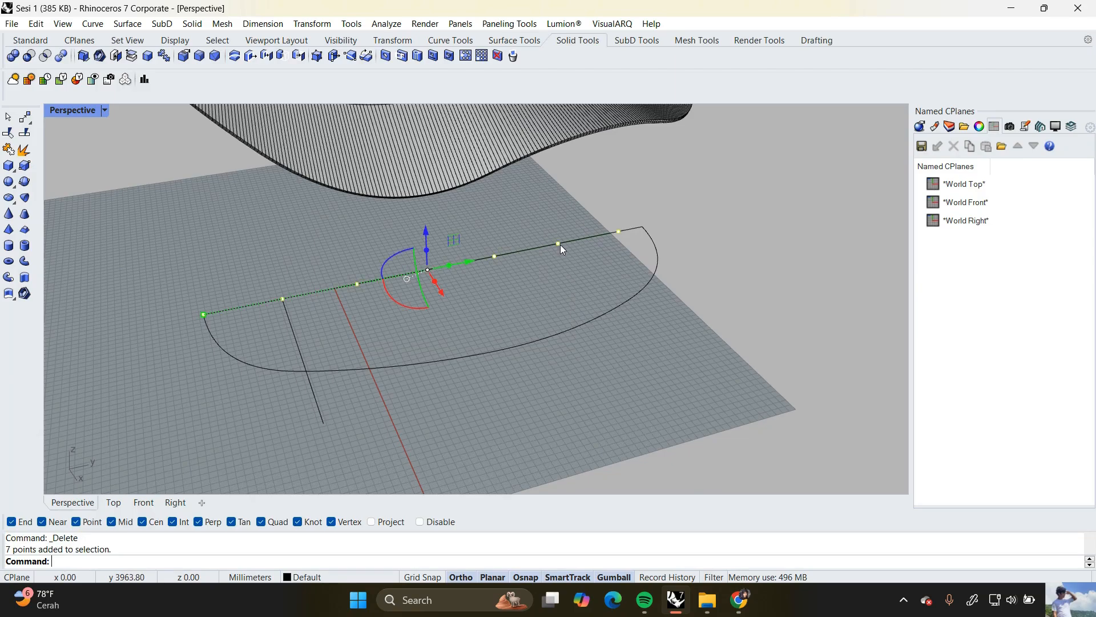
{"action": "key", "text": "Delete"}
Mirror a copy of the perpendicular line to the far end, about a perpendicular plane through the straight edge's midpoint
{"action": "left_click", "coordinate": [298, 337]}
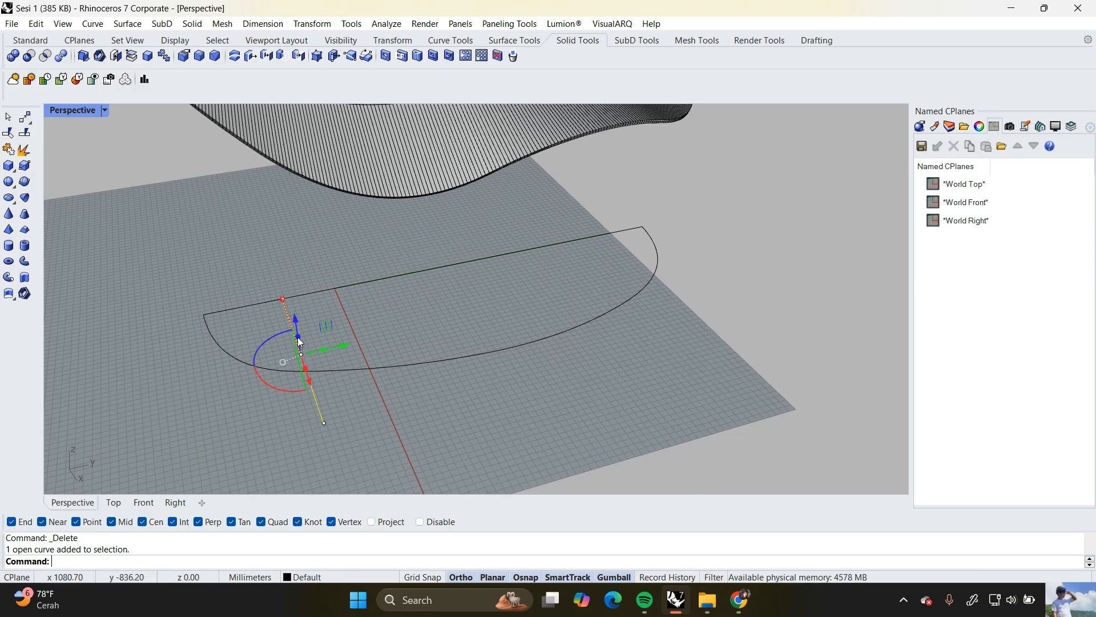
{"action": "type", "text": "mirror"}
{"action": "key", "text": "Return"}
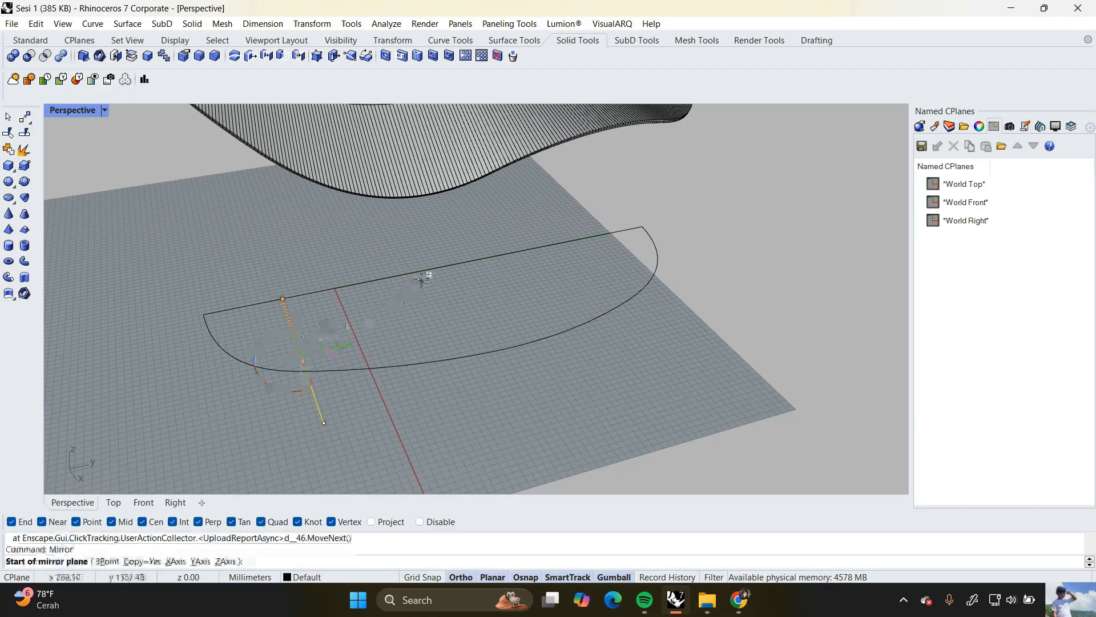
{"action": "left_click", "coordinate": [447, 265]}
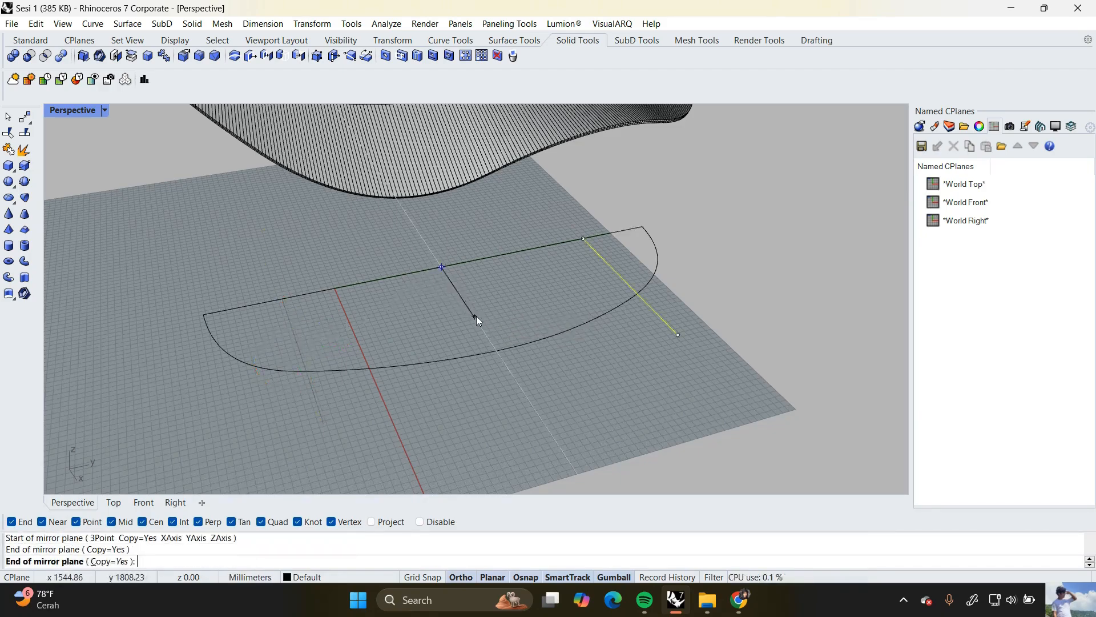
{"action": "left_click", "coordinate": [476, 317]}
{"action": "right_click_drag", "start_coordinate": [622, 252], "coordinate": [262, 303]}
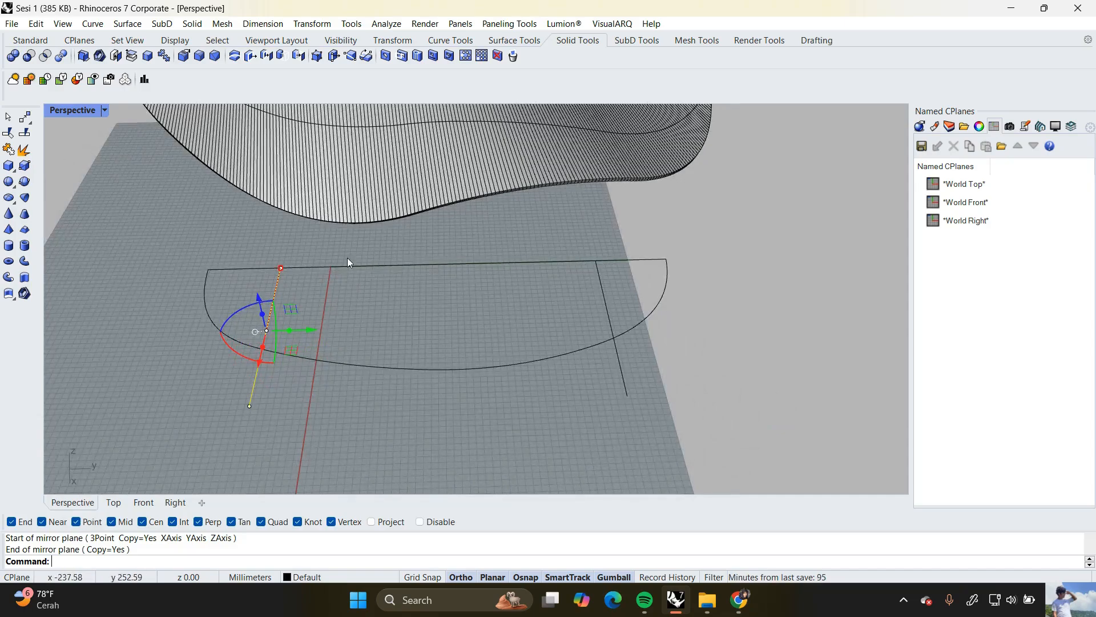
{"action": "right_click_drag", "start_coordinate": [347, 261], "coordinate": [414, 269]}
{"action": "left_click", "coordinate": [433, 332]}
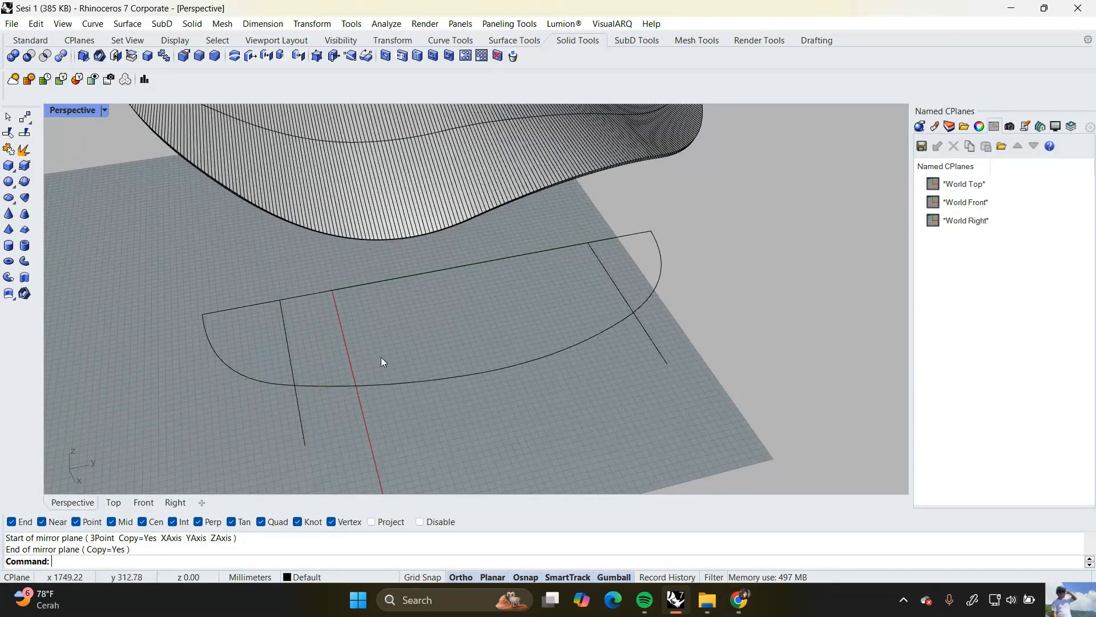
Split the outline's arc and straight edge, using the two perpendicular lines as cutting objects
{"action": "right_click_drag", "start_coordinate": [381, 357], "coordinate": [394, 337]}
{"action": "right_click_drag", "start_coordinate": [306, 344], "coordinate": [337, 330], "text": "shift"}
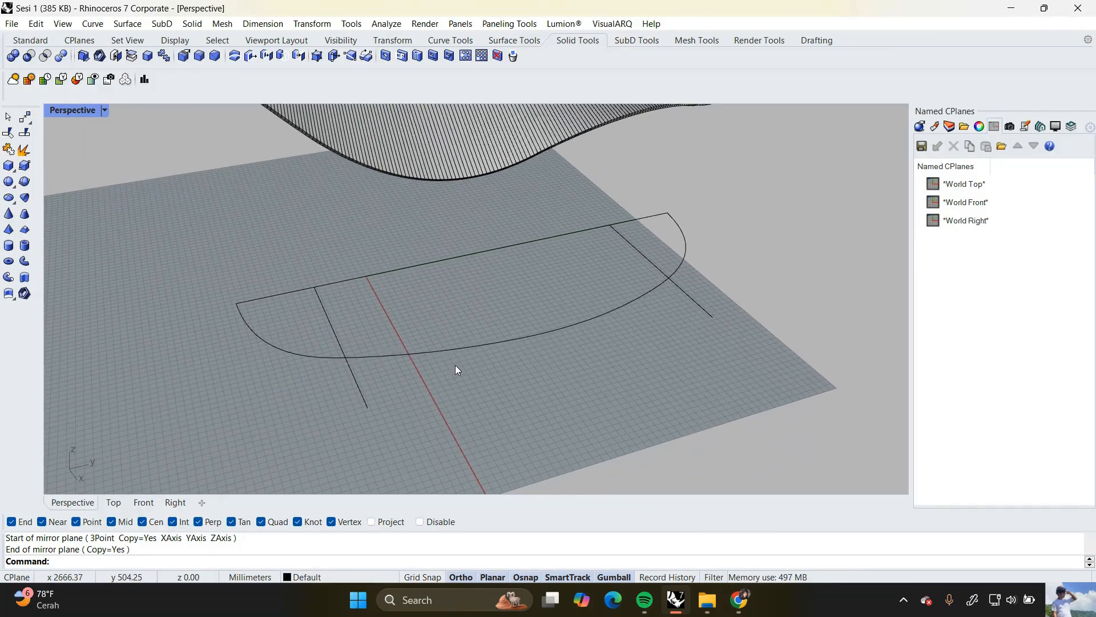
{"action": "left_click", "coordinate": [446, 349]}
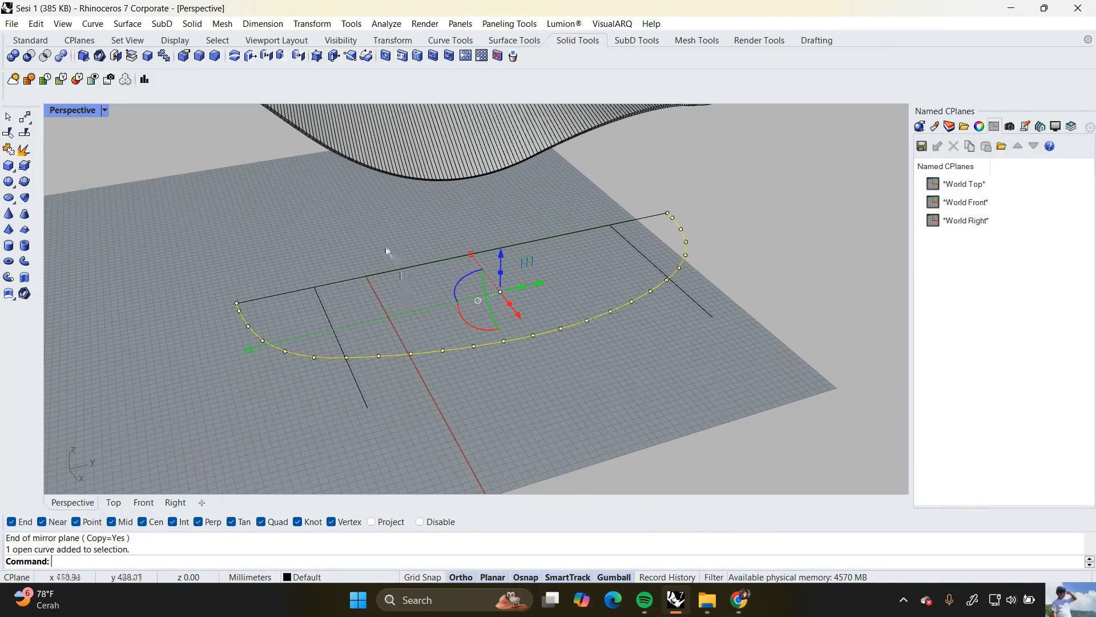
{"action": "left_click", "coordinate": [388, 266], "text": "shift"}
{"action": "type", "text": "split"}
{"action": "key", "text": "Return"}
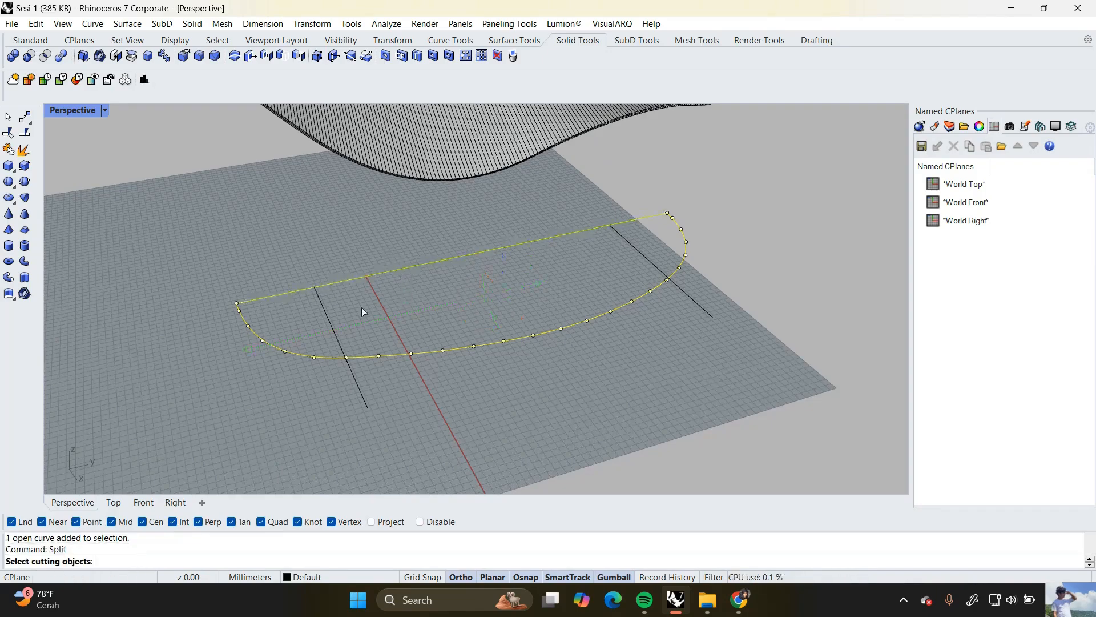
{"action": "left_click", "coordinate": [327, 320]}
{"action": "left_click", "coordinate": [631, 244]}
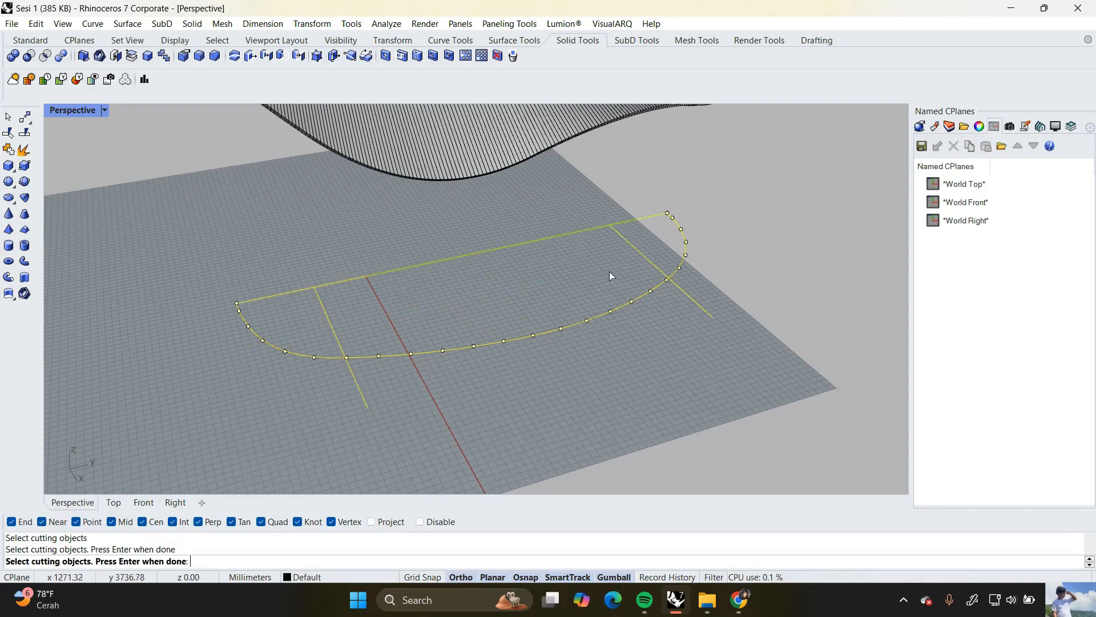
{"action": "key", "text": "Return"}
{"action": "left_click", "coordinate": [598, 287]}
Check the split outline pieces at both ends and delete the two perpendicular cutting lines
{"action": "left_click", "coordinate": [685, 254]}
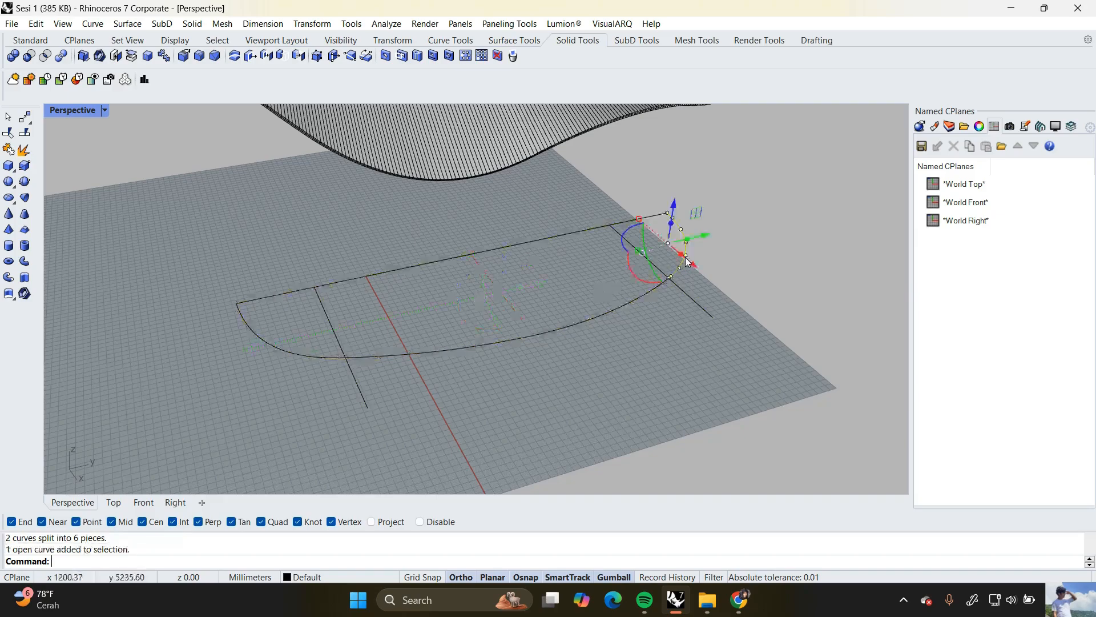
{"action": "left_click", "coordinate": [620, 223]}
{"action": "left_click", "coordinate": [276, 304]}
{"action": "left_click", "coordinate": [276, 295]}
{"action": "left_click", "coordinate": [276, 345]}
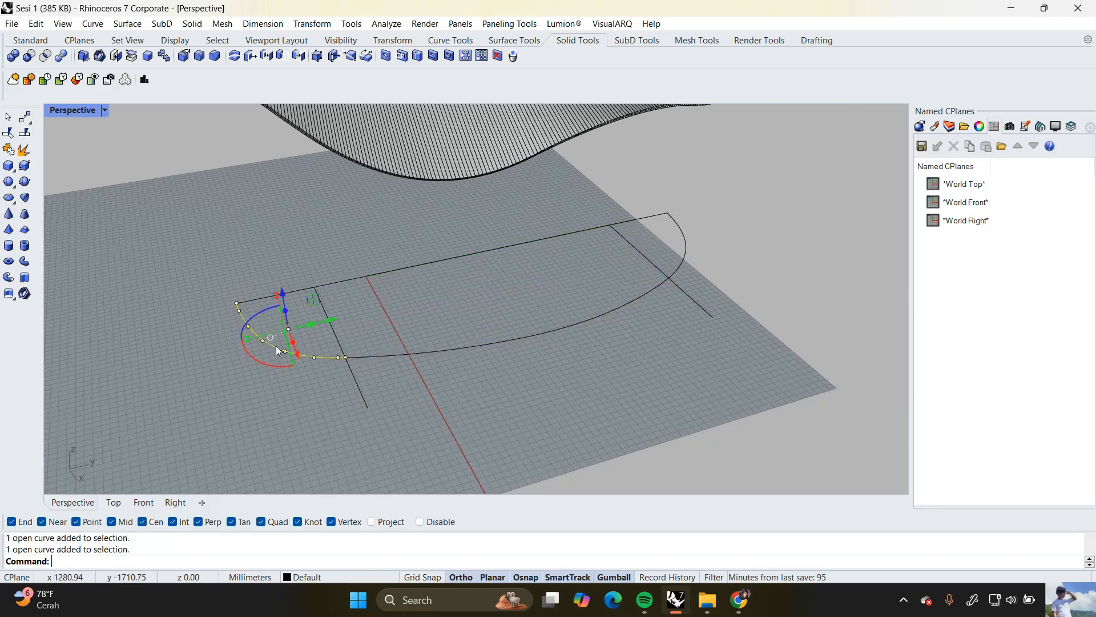
{"action": "left_click", "coordinate": [371, 397]}
{"action": "left_click", "coordinate": [368, 403]}
{"action": "key", "text": "Delete"}
{"action": "left_click", "coordinate": [708, 313]}
{"action": "key", "text": "Delete"}
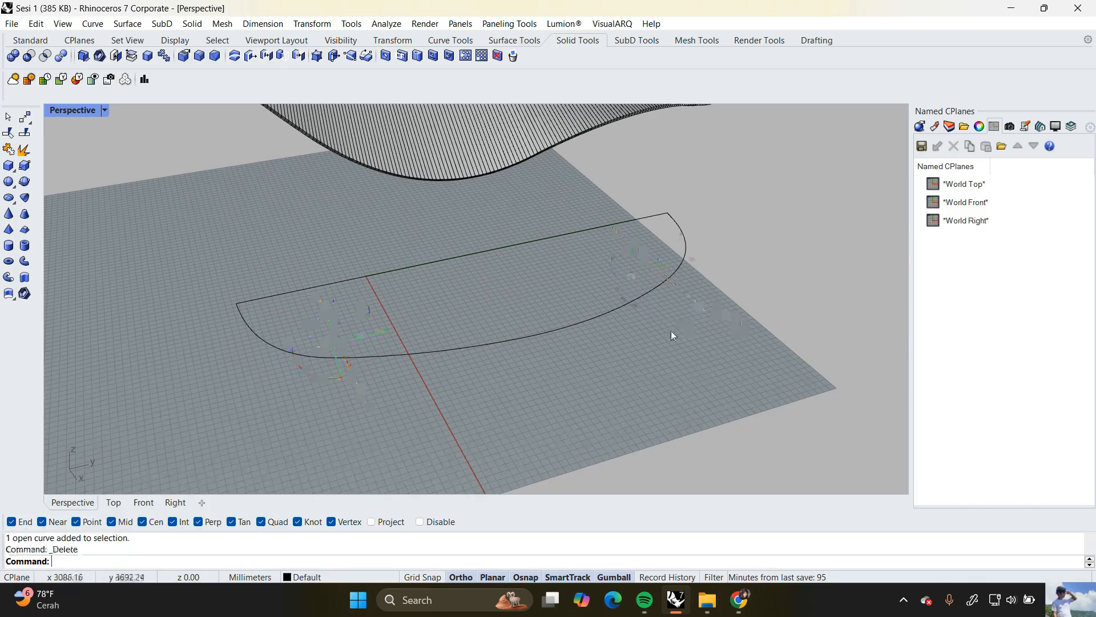
Divide the arc's middle piece by length into 300 mm segments, marking the division points
{"action": "left_click", "coordinate": [523, 336]}
{"action": "left_click", "coordinate": [434, 258], "text": "shift"}
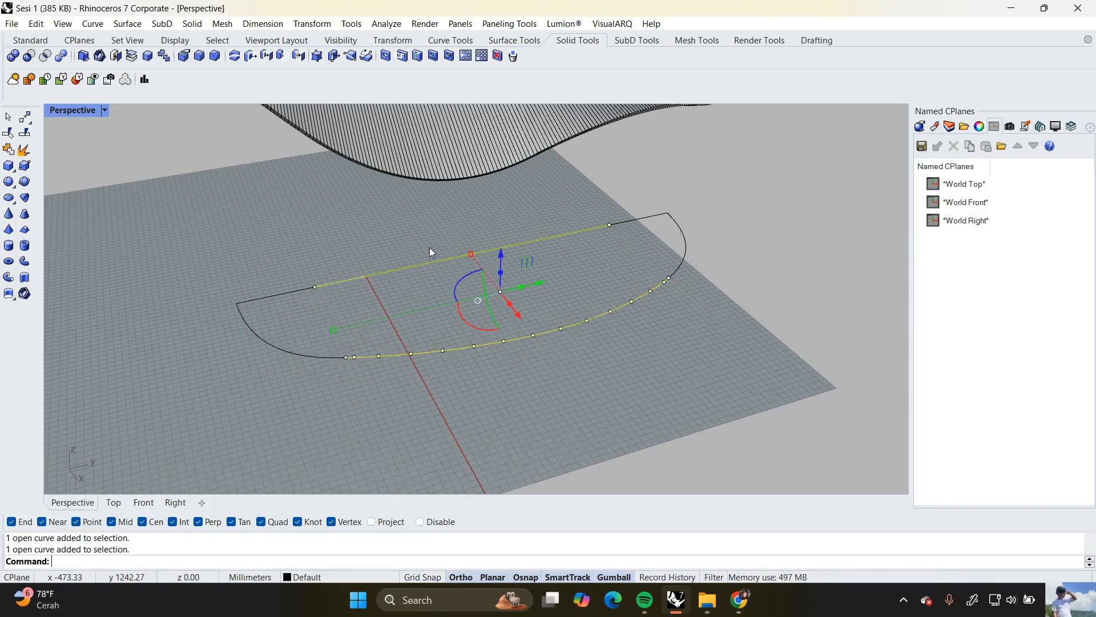
{"action": "right_click_drag", "start_coordinate": [433, 251], "coordinate": [426, 306]}
{"action": "left_click", "coordinate": [426, 307]}
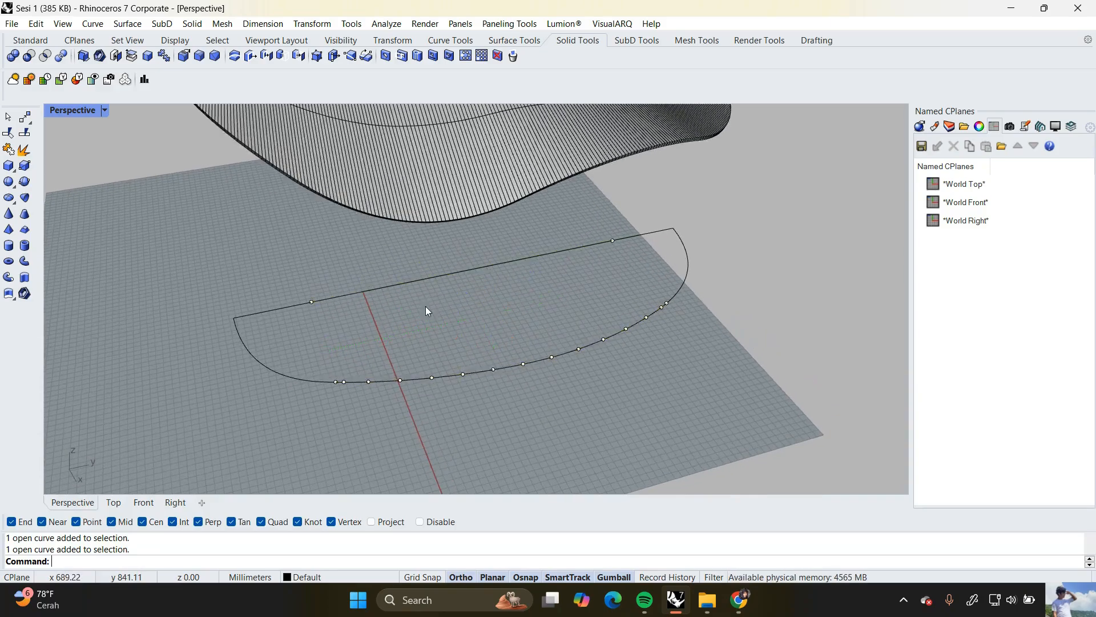
{"action": "left_click", "coordinate": [473, 372]}
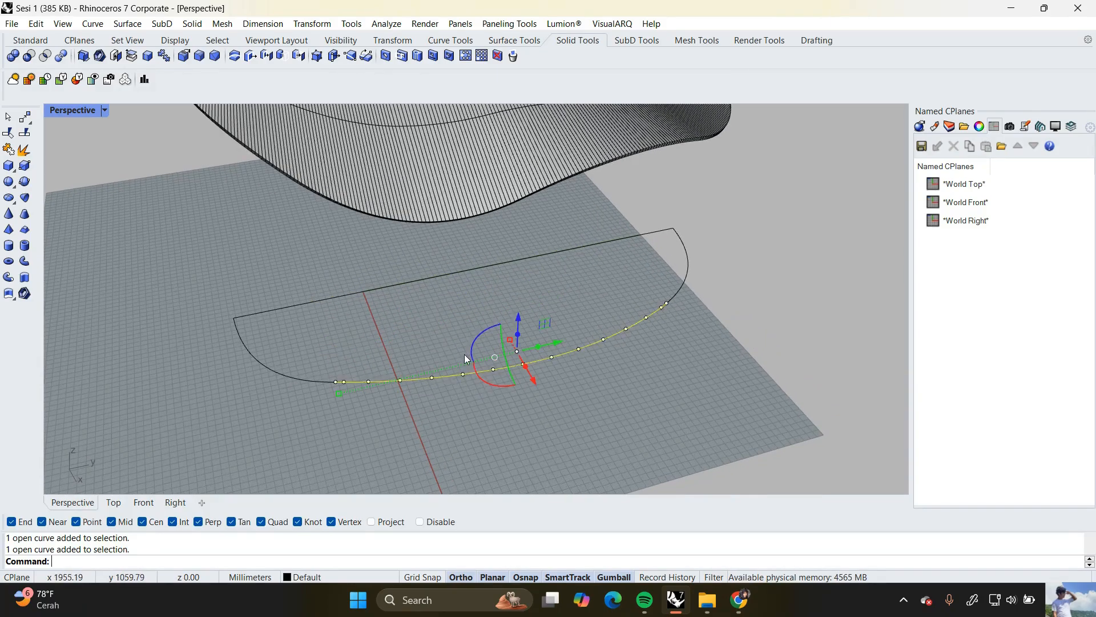
{"action": "type", "text": "Divide"}
{"action": "key", "text": "Return"}
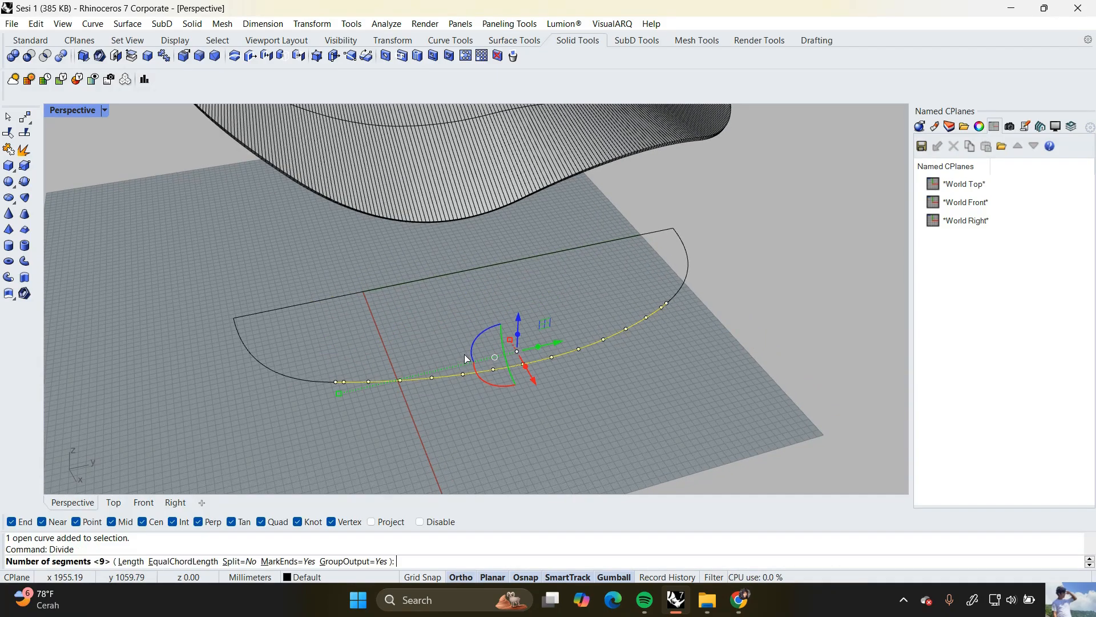
{"action": "left_click", "coordinate": [130, 561]}
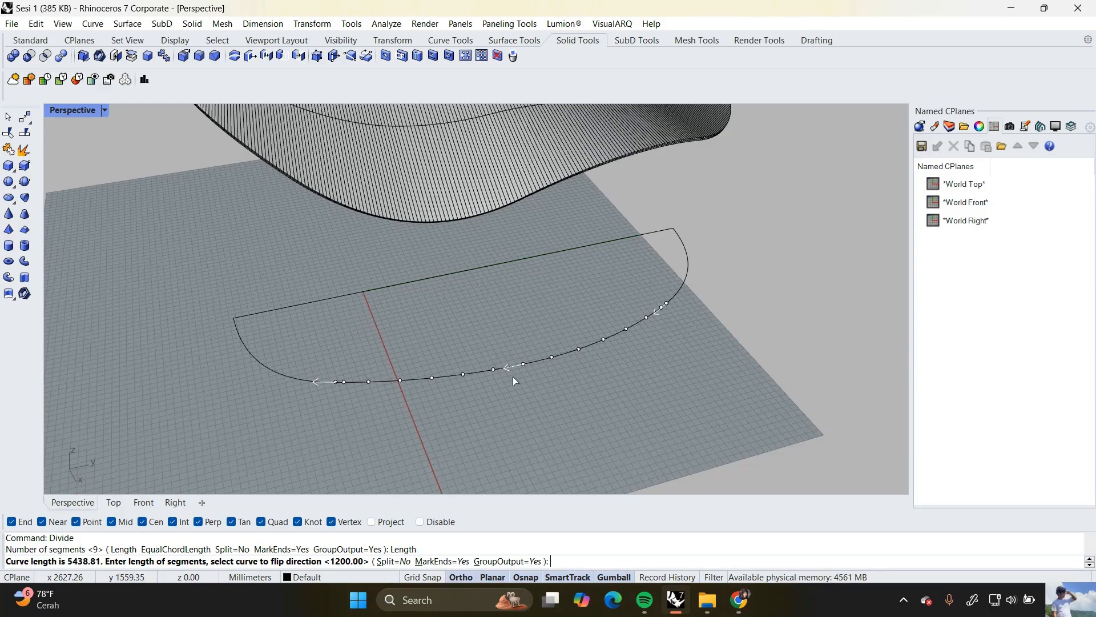
{"action": "scroll", "coordinate": [477, 345], "scroll_direction": "down", "scroll_amount": 5}
{"action": "right_click_drag", "start_coordinate": [478, 345], "coordinate": [462, 281]}
{"action": "scroll", "coordinate": [498, 310], "scroll_direction": "up", "scroll_amount": 3}
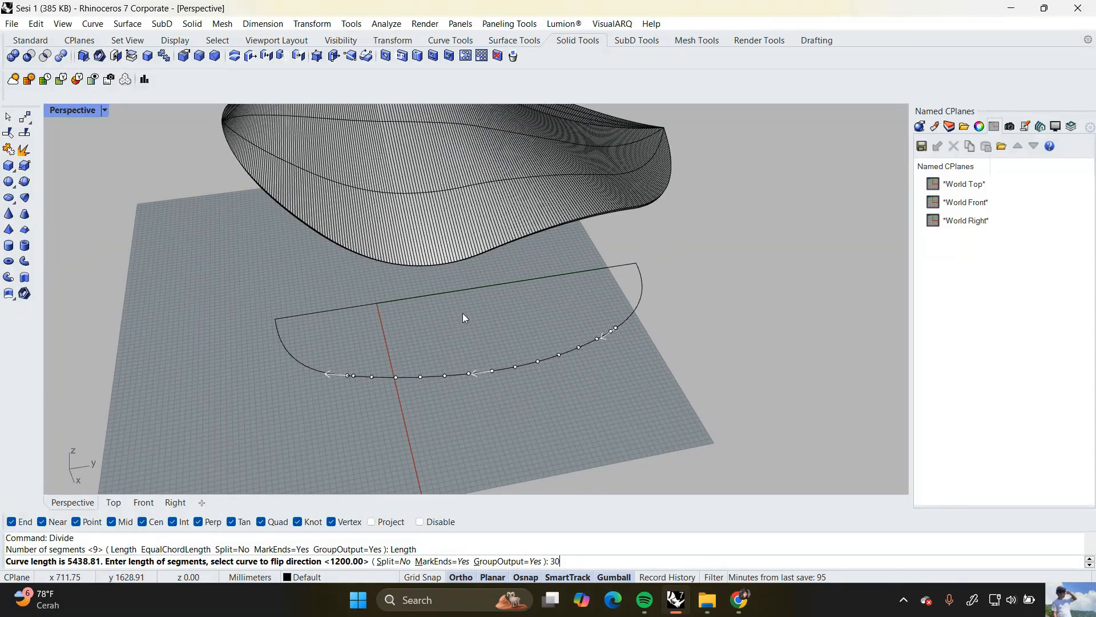
{"action": "type", "text": "0"}
{"action": "key", "text": "Return"}
{"action": "scroll", "coordinate": [451, 382], "scroll_direction": "up", "scroll_amount": 2}
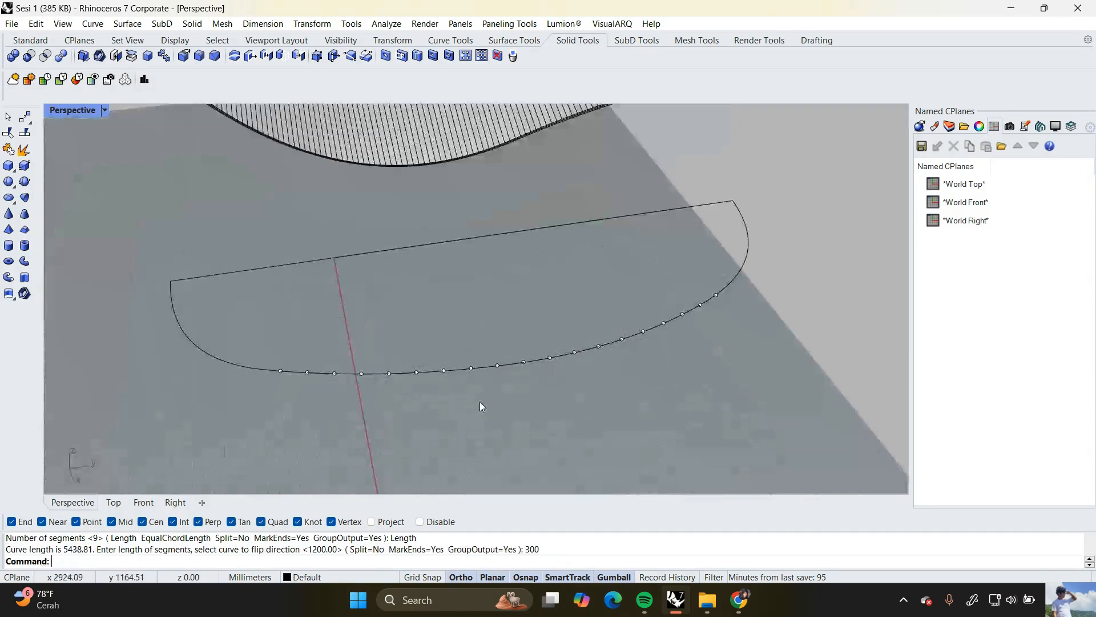
{"action": "right_click_drag", "start_coordinate": [479, 402], "coordinate": [473, 392]}
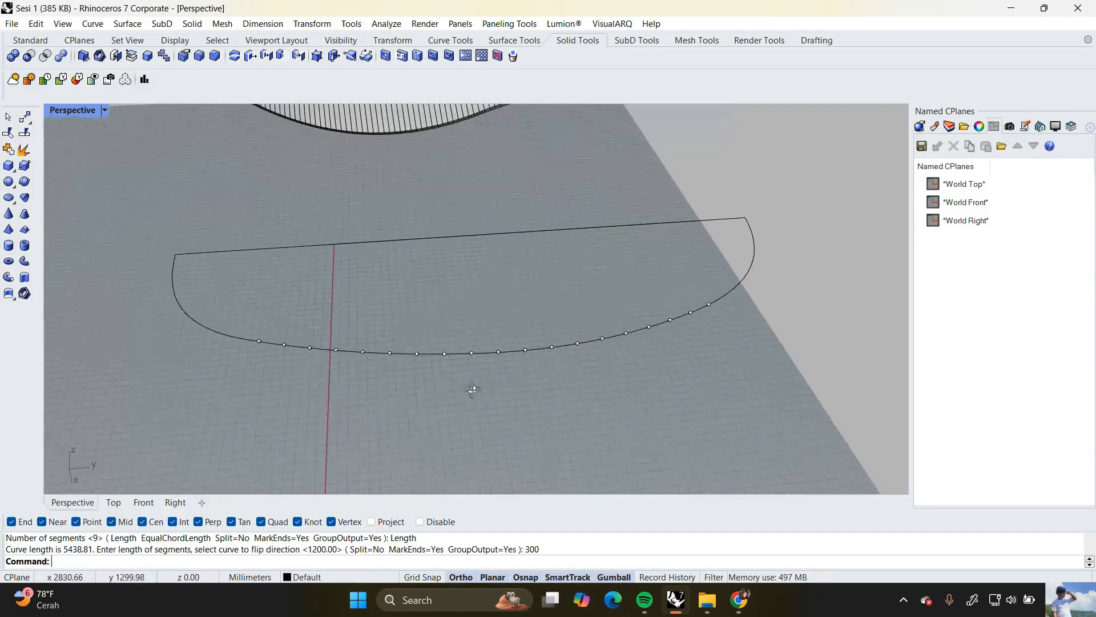
Check the number of 300 mm division points in the object properties and delete the point group
{"action": "left_click", "coordinate": [284, 345]}
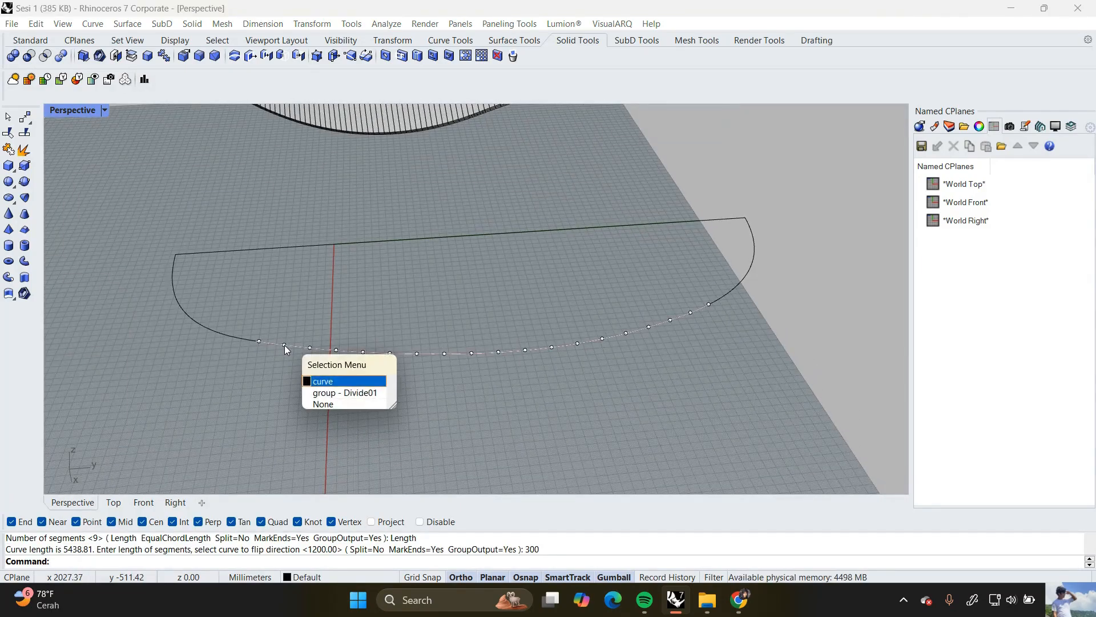
{"action": "left_click", "coordinate": [330, 392]}
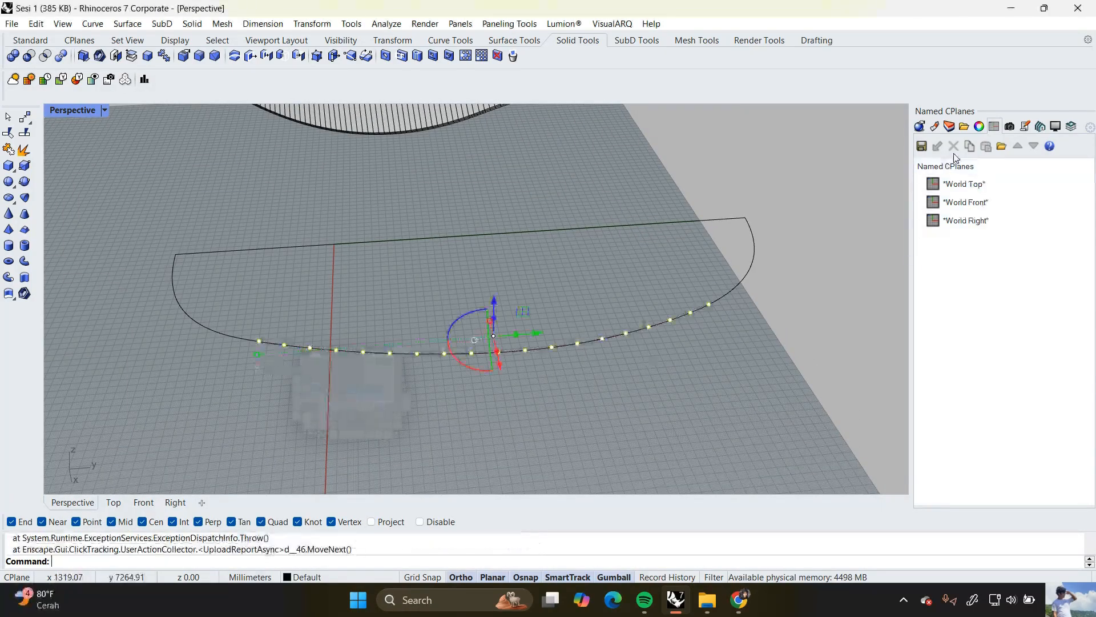
{"action": "left_click", "coordinate": [979, 126]}
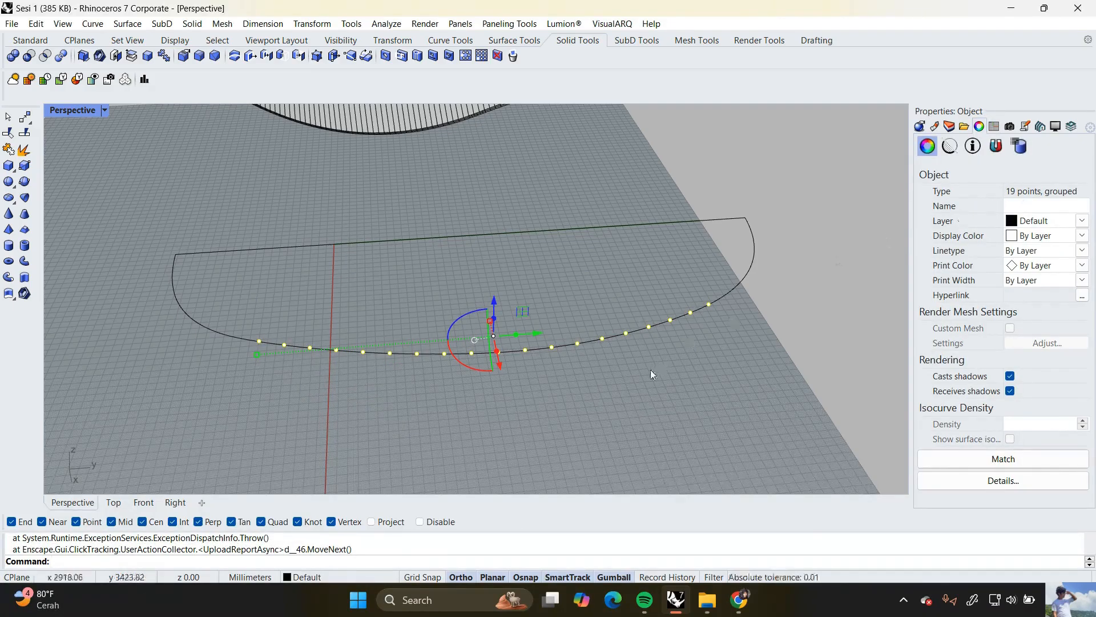
{"action": "key", "text": "Delete"}
Divide the arc's middle piece into 19 equal segments, marking the division points
{"action": "left_click_drag", "start_coordinate": [599, 386], "coordinate": [543, 303]}
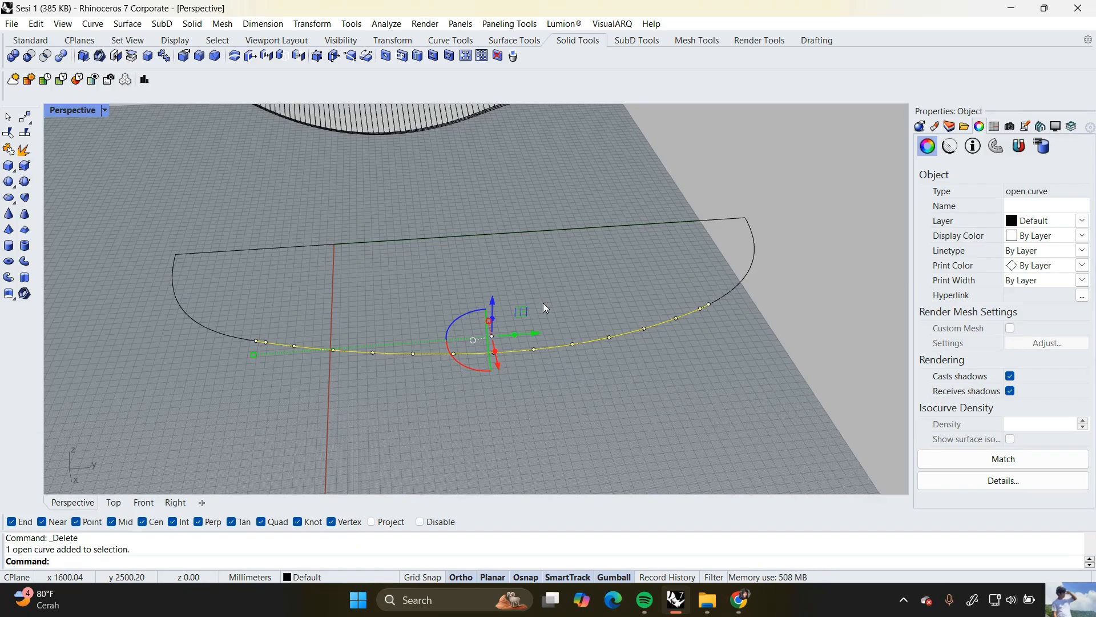
{"action": "type", "text": "Divide"}
{"action": "key", "text": "Return"}
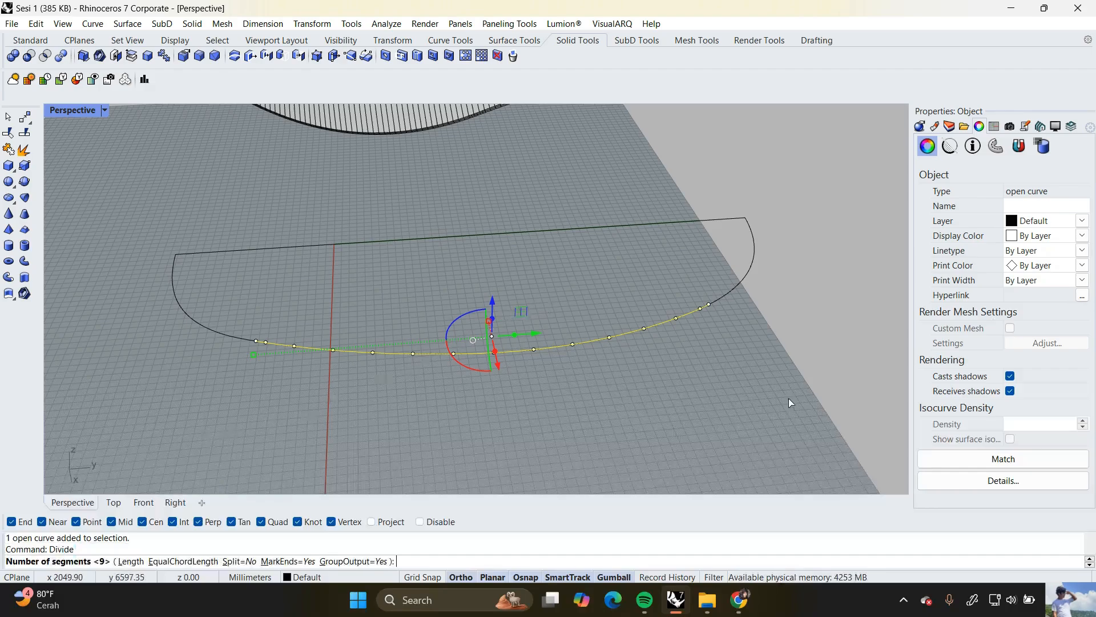
{"action": "type", "text": "19"}
{"action": "key", "text": "Return"}
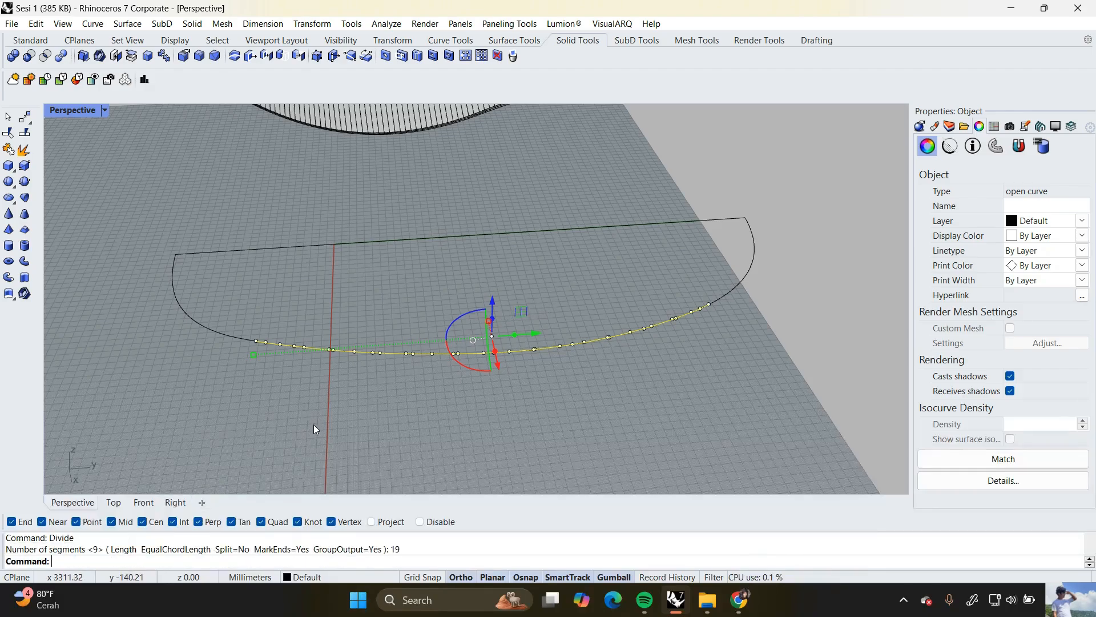
{"action": "key", "text": "Escape"}
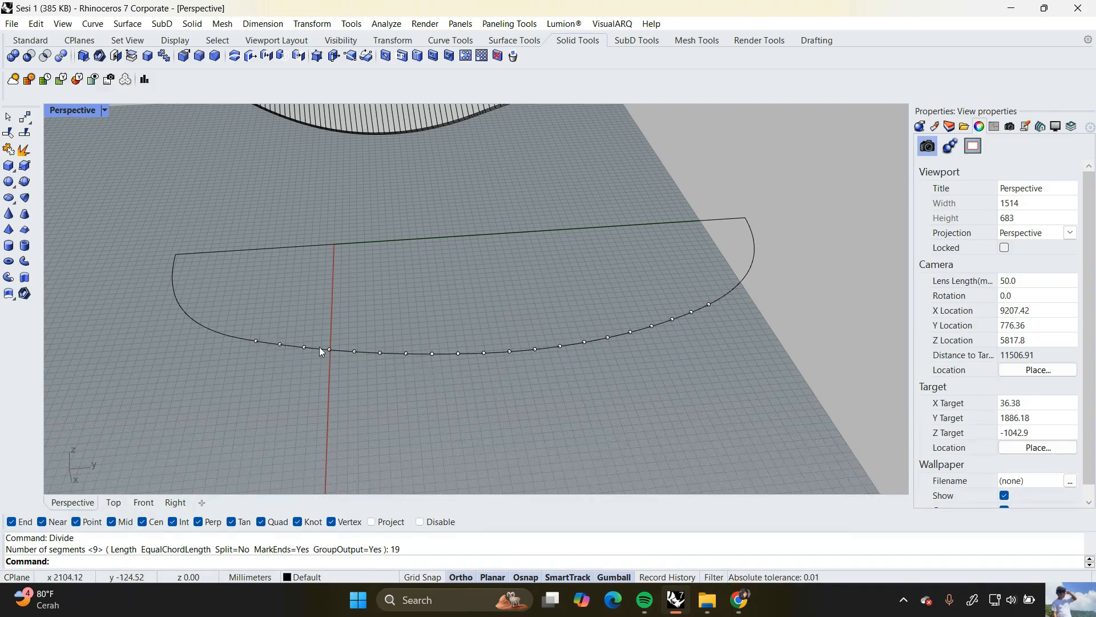
Select the new group of division points on the arc and check the number of points it contains
{"action": "left_click", "coordinate": [379, 354]}
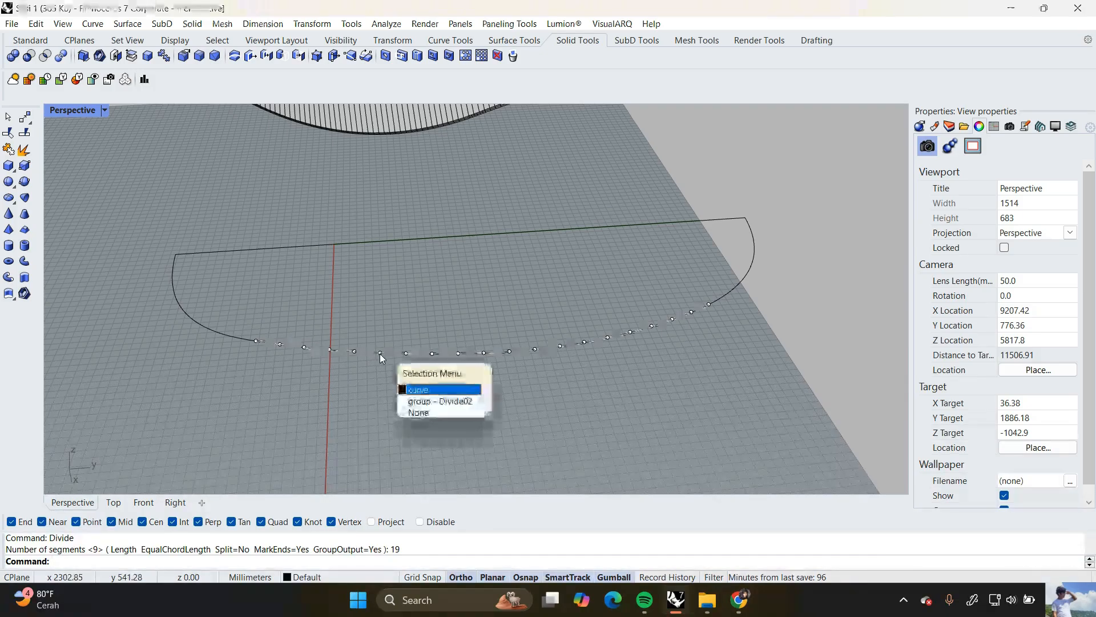
{"action": "left_click", "coordinate": [413, 405]}
{"action": "right_click_drag", "start_coordinate": [413, 404], "coordinate": [354, 387]}
{"action": "scroll", "coordinate": [303, 384], "scroll_direction": "up", "scroll_amount": 3}
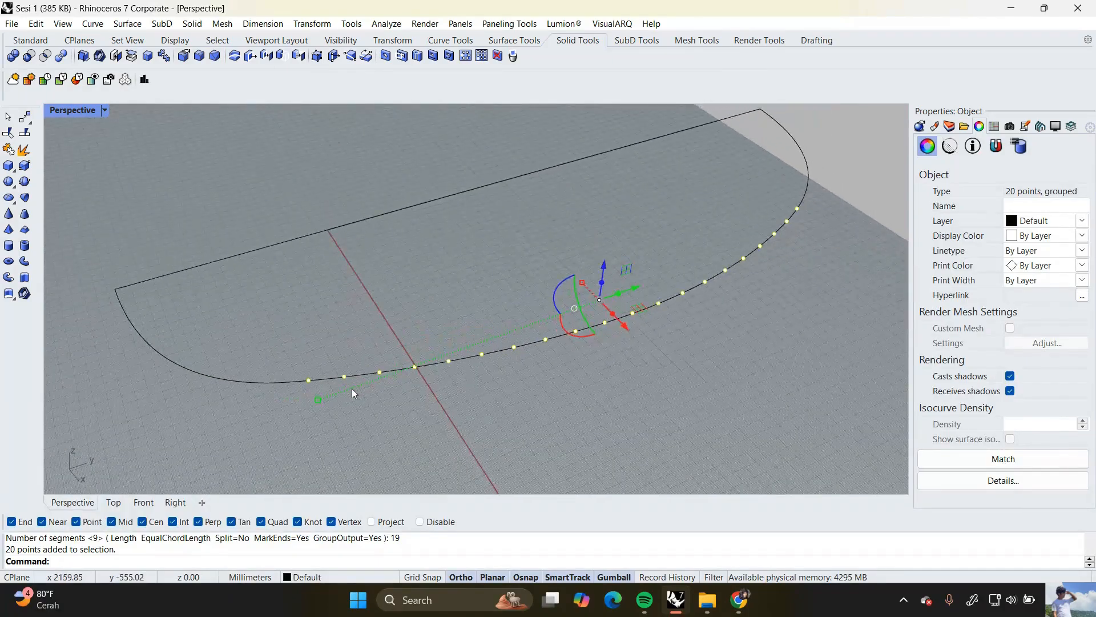
{"action": "key", "text": "Escape"}
Measure the spacing between the first two division points at the arc's near end with a trial line
{"action": "key", "text": "Return"}
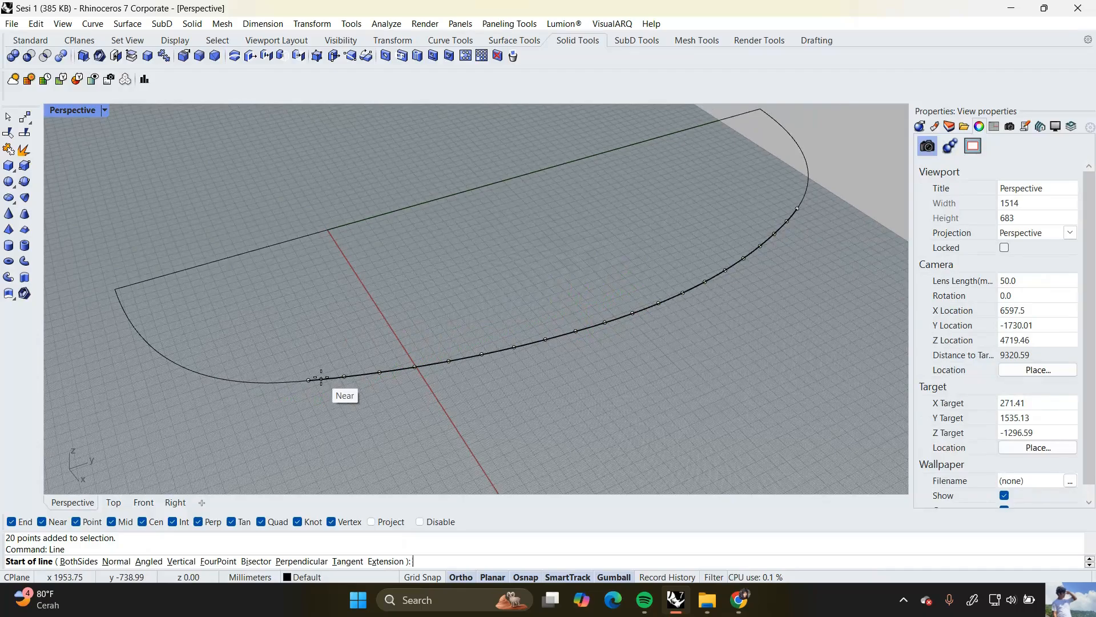
{"action": "left_click", "coordinate": [344, 376]}
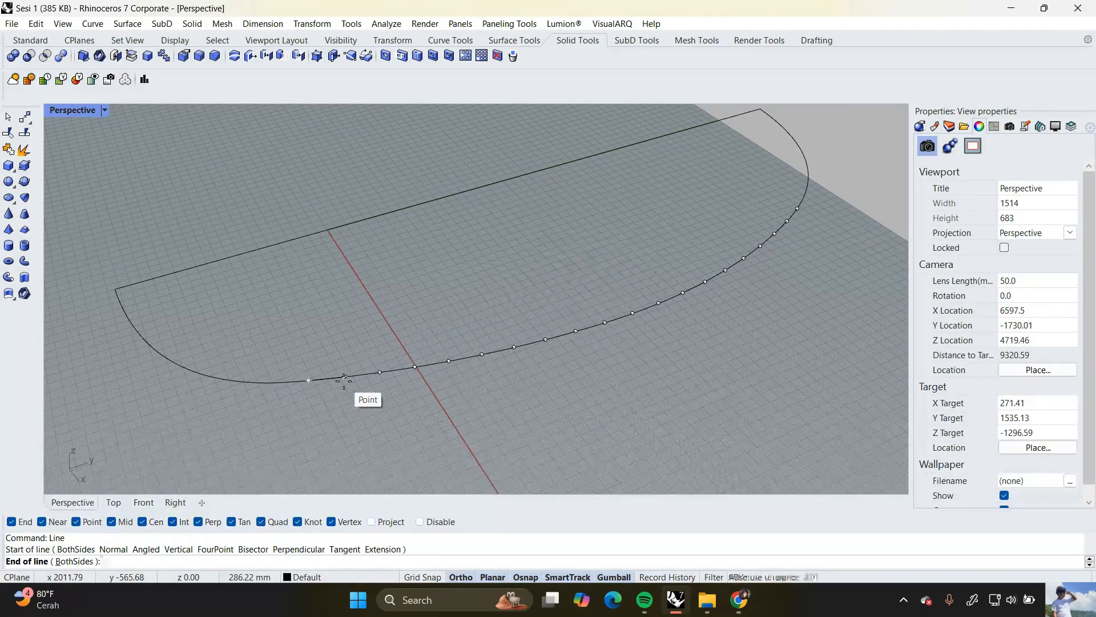
{"action": "key", "text": "Escape"}
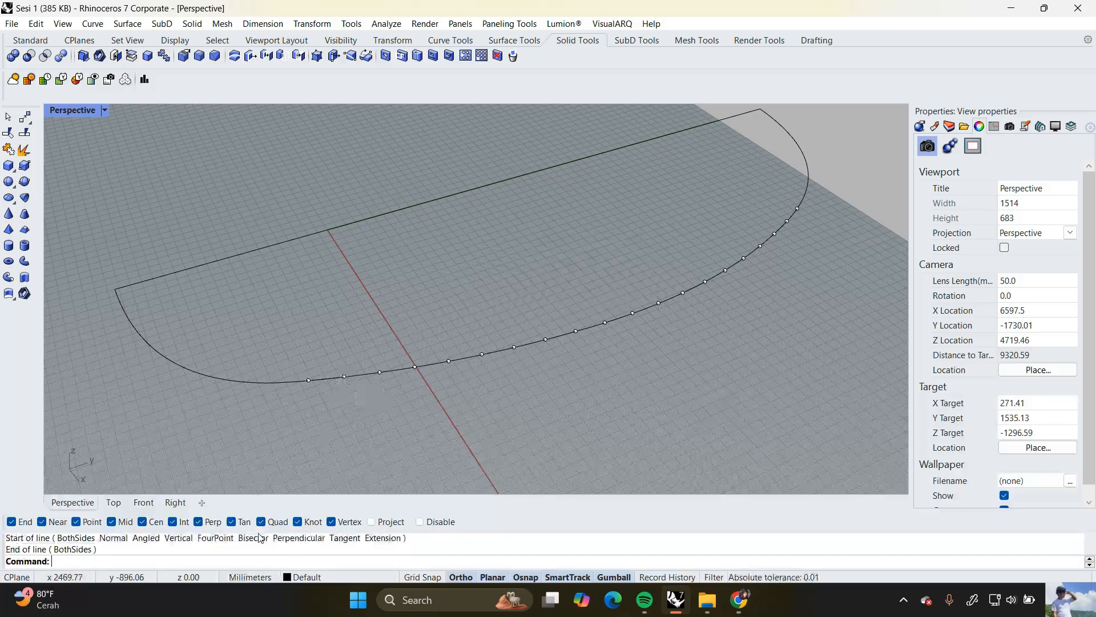
{"action": "scroll", "coordinate": [339, 403], "scroll_direction": "down", "scroll_amount": 5}
{"action": "scroll", "coordinate": [327, 375], "scroll_direction": "up", "scroll_amount": 5}
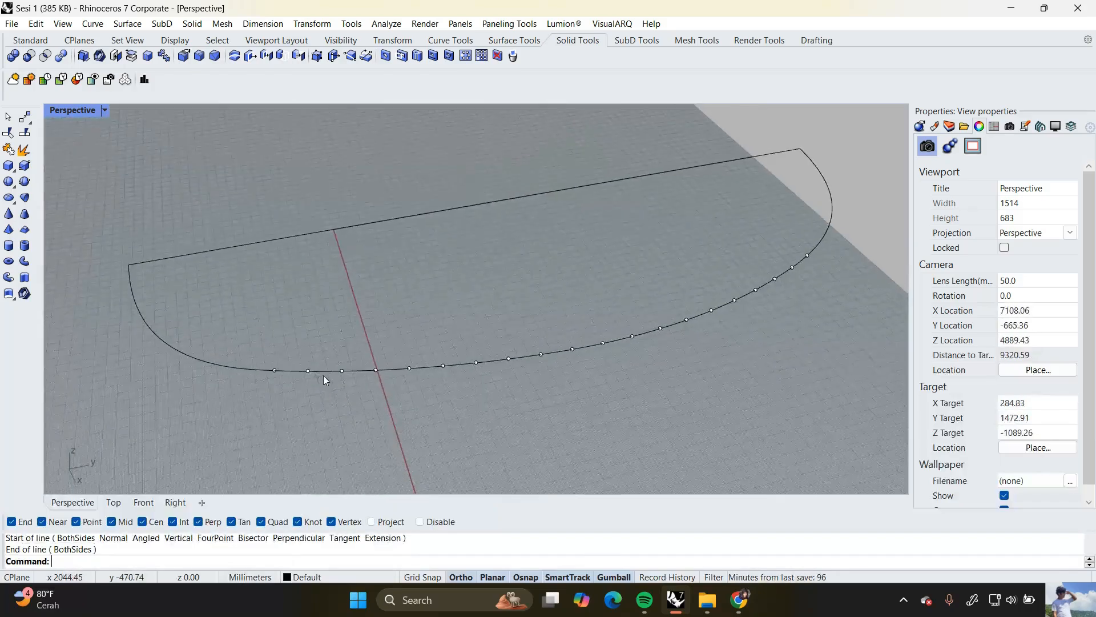
Delete the group of 19-segment division points from the arc's middle piece
{"action": "left_click", "coordinate": [307, 371]}
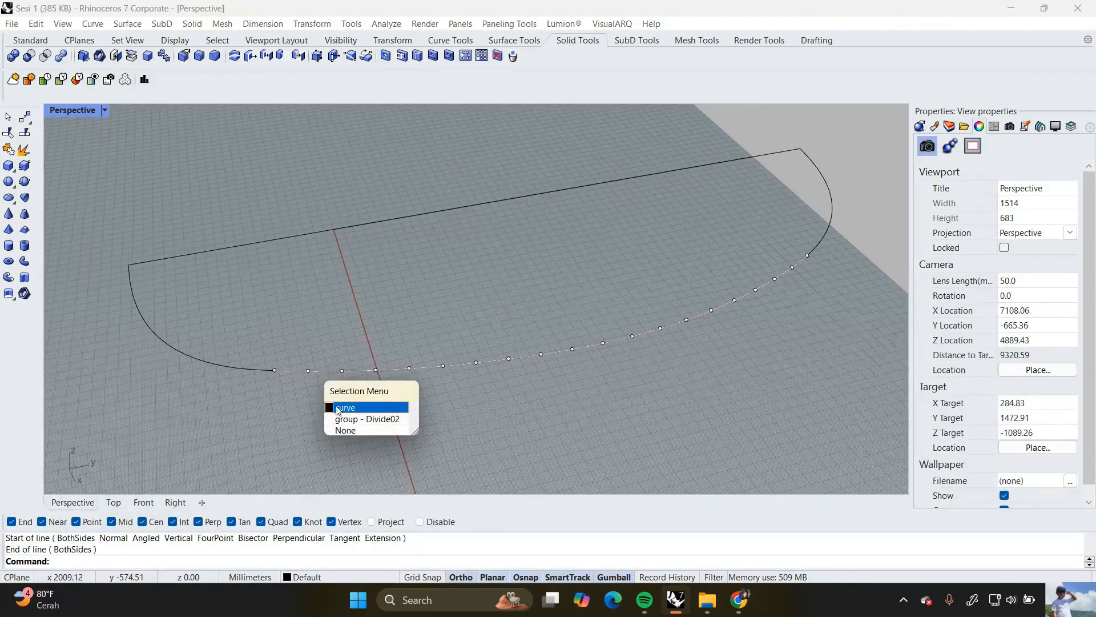
{"action": "left_click", "coordinate": [357, 419]}
{"action": "key", "text": "Delete"}
Divide the arc's middle piece into 18 equal segments, marking the division points
{"action": "left_click", "coordinate": [366, 371]}
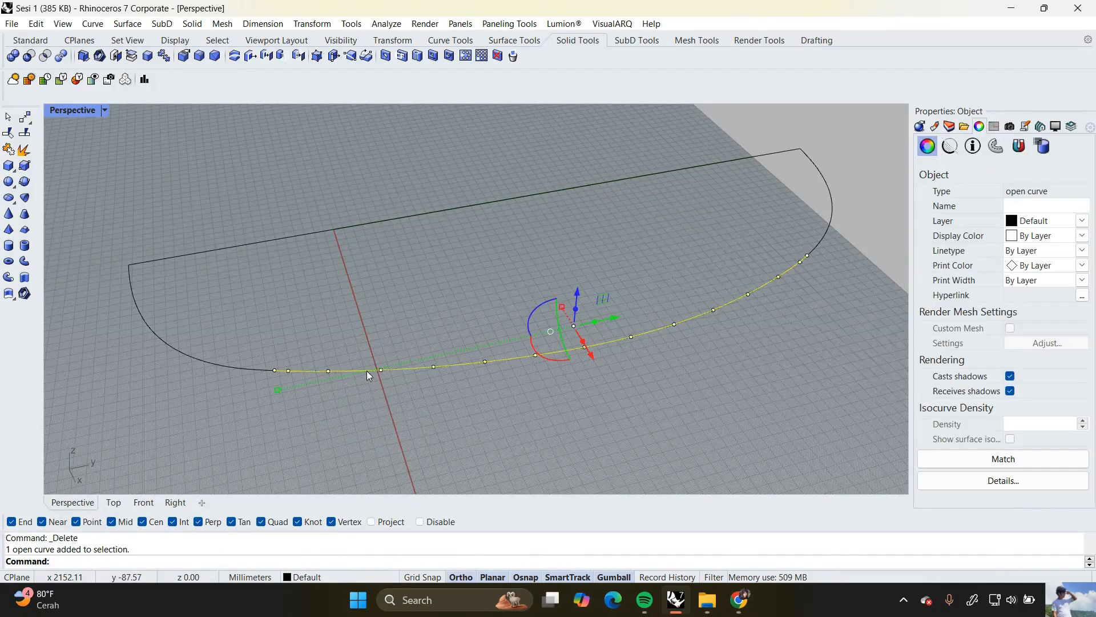
{"action": "type", "text": "divide"}
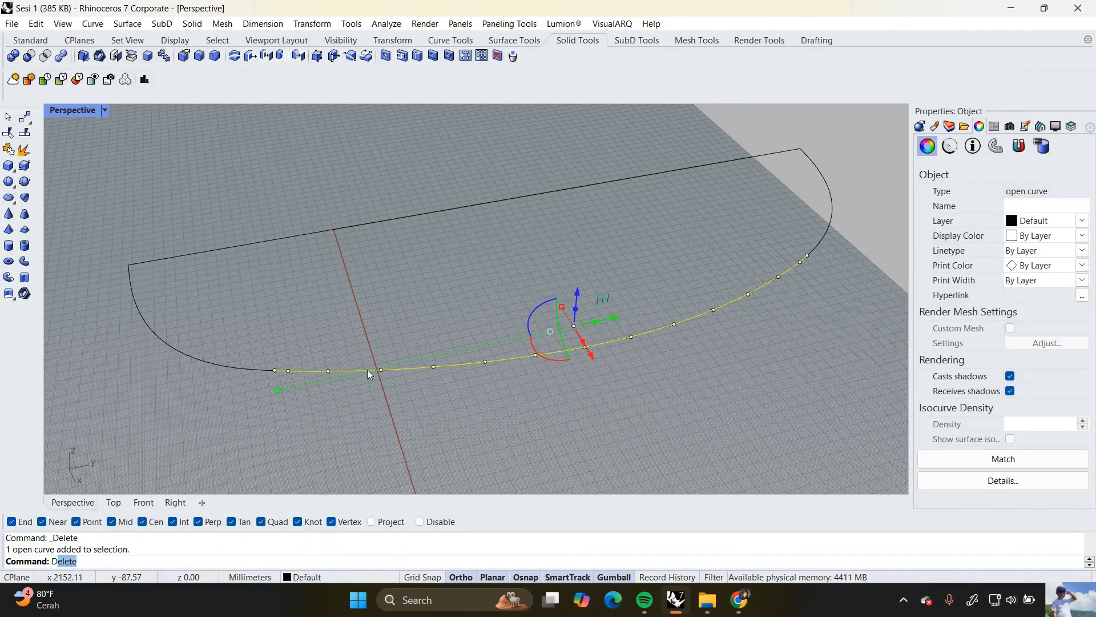
{"action": "key", "text": "Return"}
{"action": "type", "text": "18"}
{"action": "key", "text": "Return"}
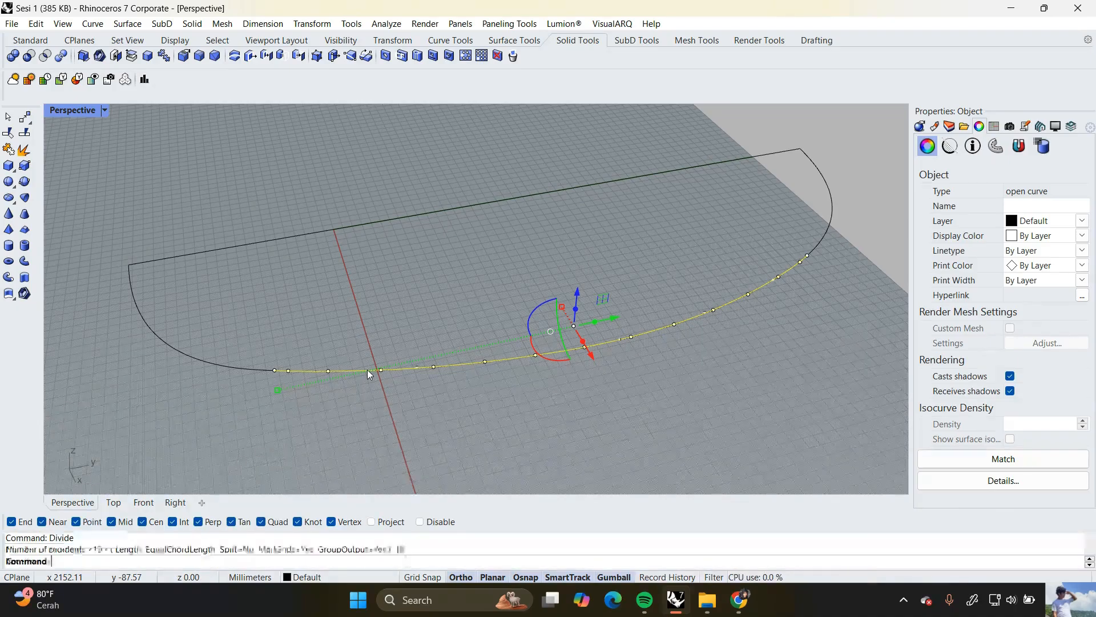
Measure the spacing between the first two points of the 18-segment division with a trial line
{"action": "type", "text": "line"}
{"action": "key", "text": "Return"}
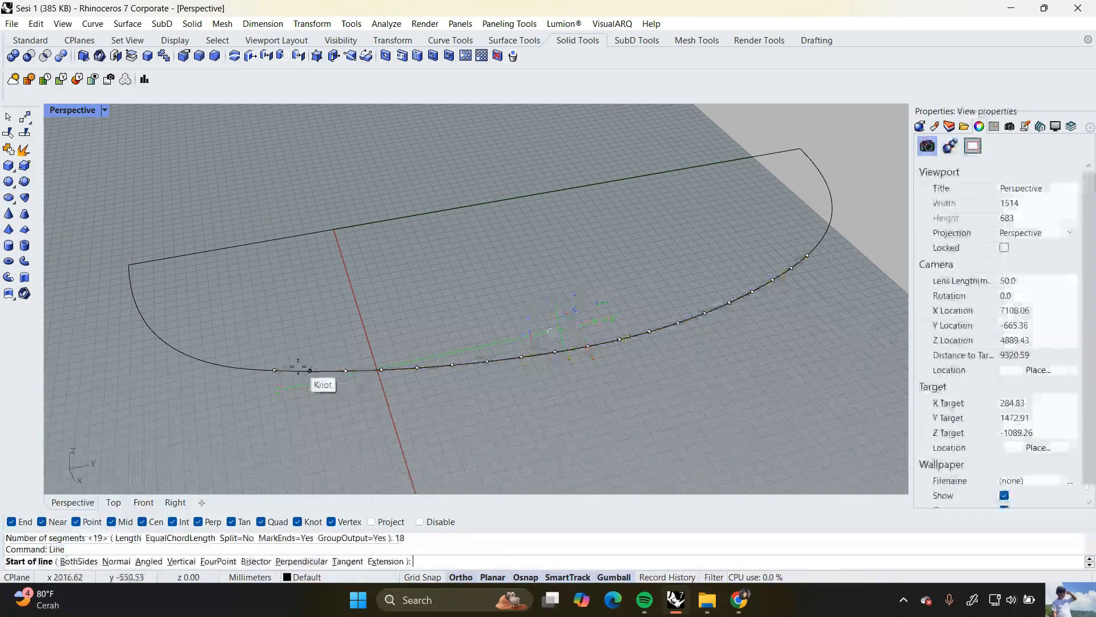
{"action": "left_click", "coordinate": [275, 370]}
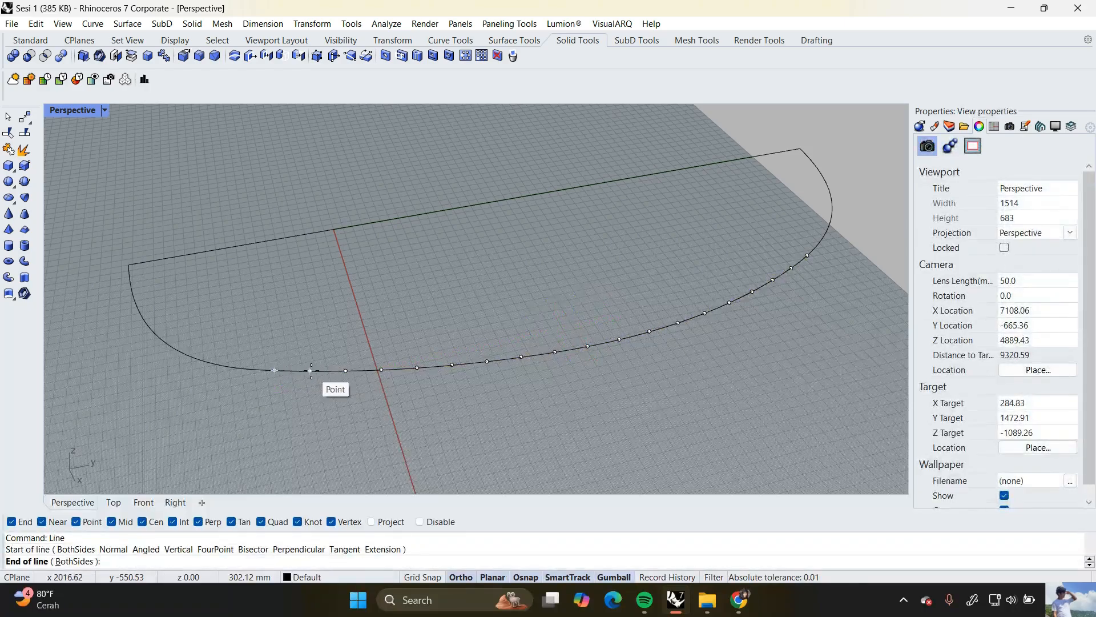
{"action": "left_click", "coordinate": [311, 371]}
{"action": "left_click", "coordinate": [345, 371]}
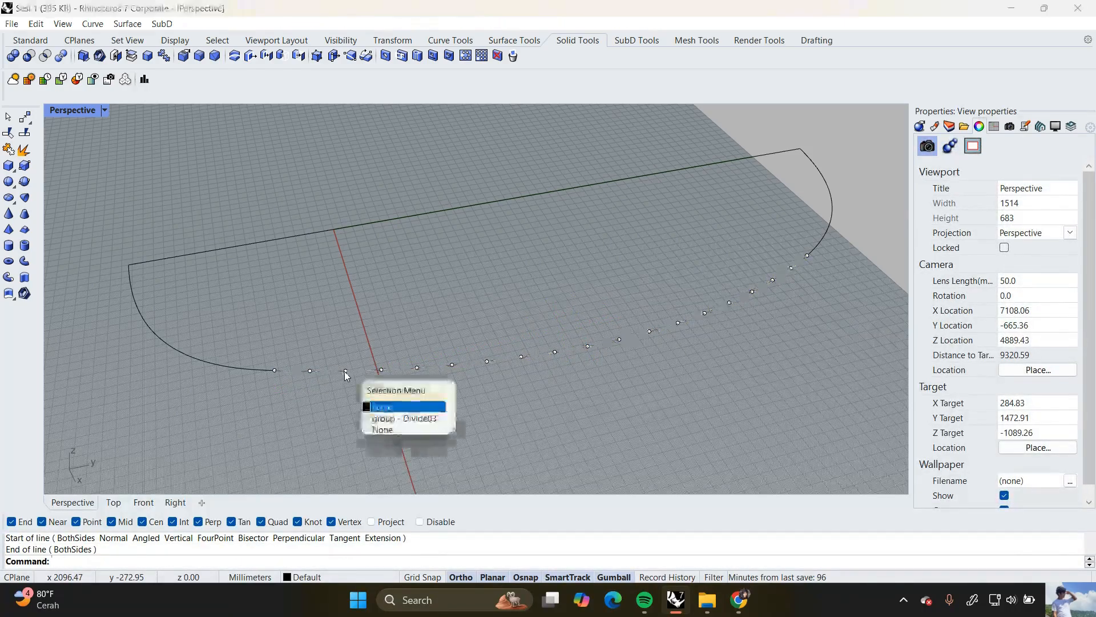
{"action": "key", "text": "Escape"}
Select the group of 18-segment division points on the arc and check how many points it contains
{"action": "scroll", "coordinate": [346, 372], "scroll_direction": "down", "scroll_amount": 6}
{"action": "right_click_drag", "start_coordinate": [354, 374], "coordinate": [384, 341]}
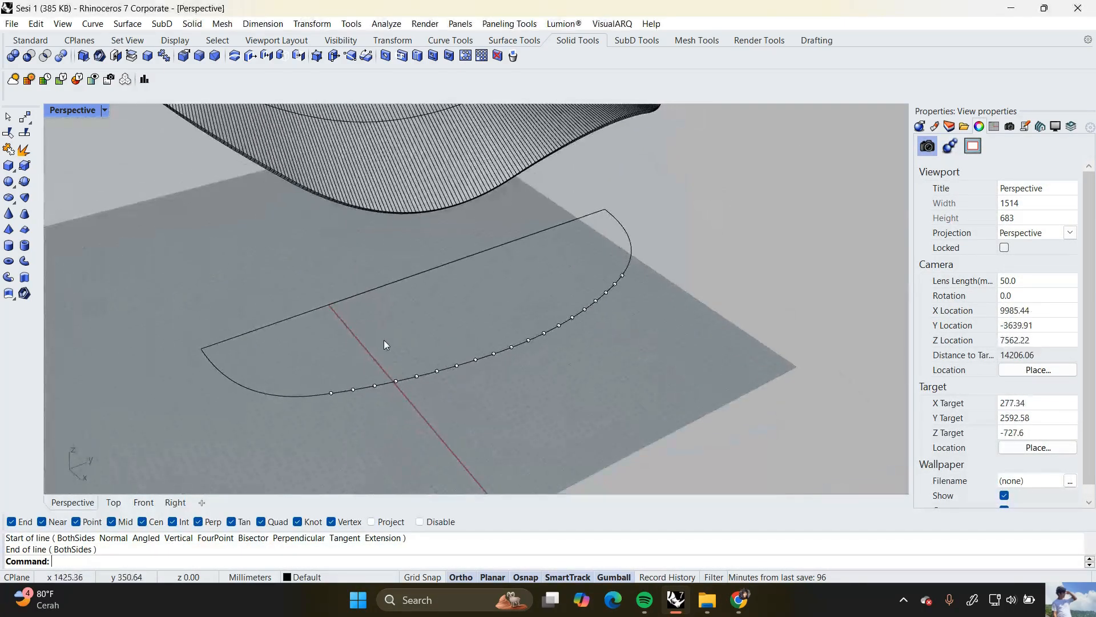
{"action": "left_click", "coordinate": [354, 299]}
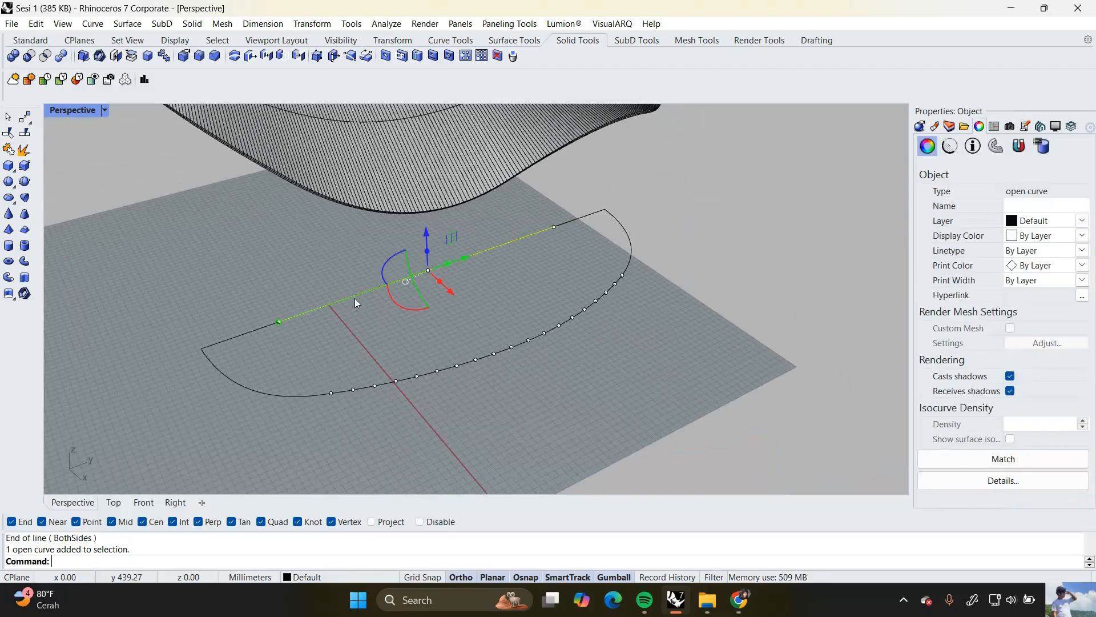
{"action": "key", "text": "Escape"}
{"action": "left_click", "coordinate": [456, 367]}
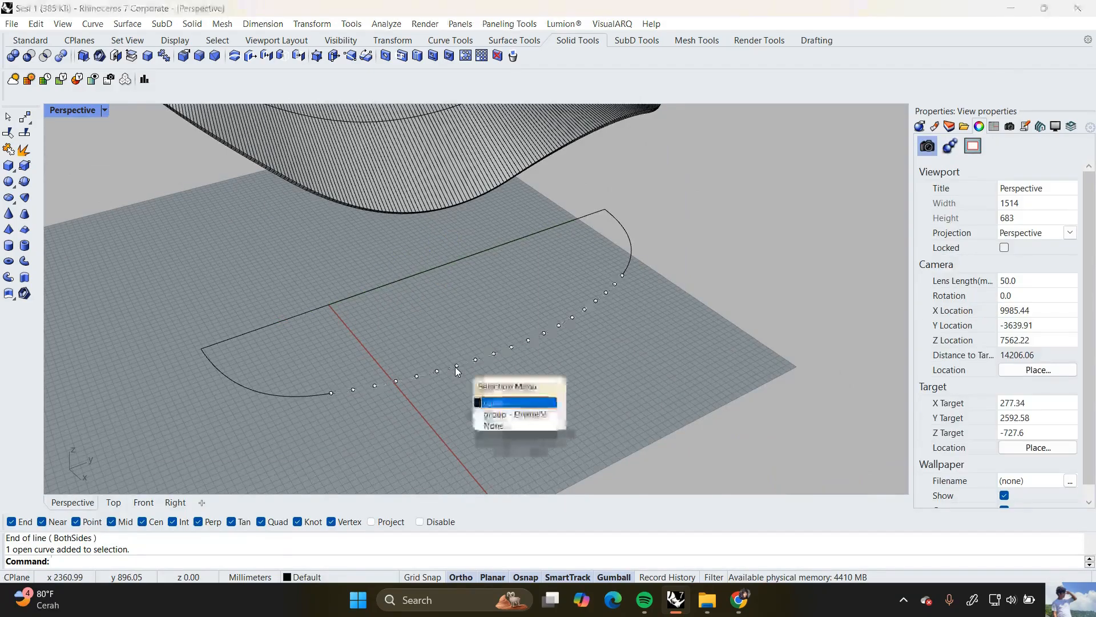
{"action": "left_click", "coordinate": [514, 414]}
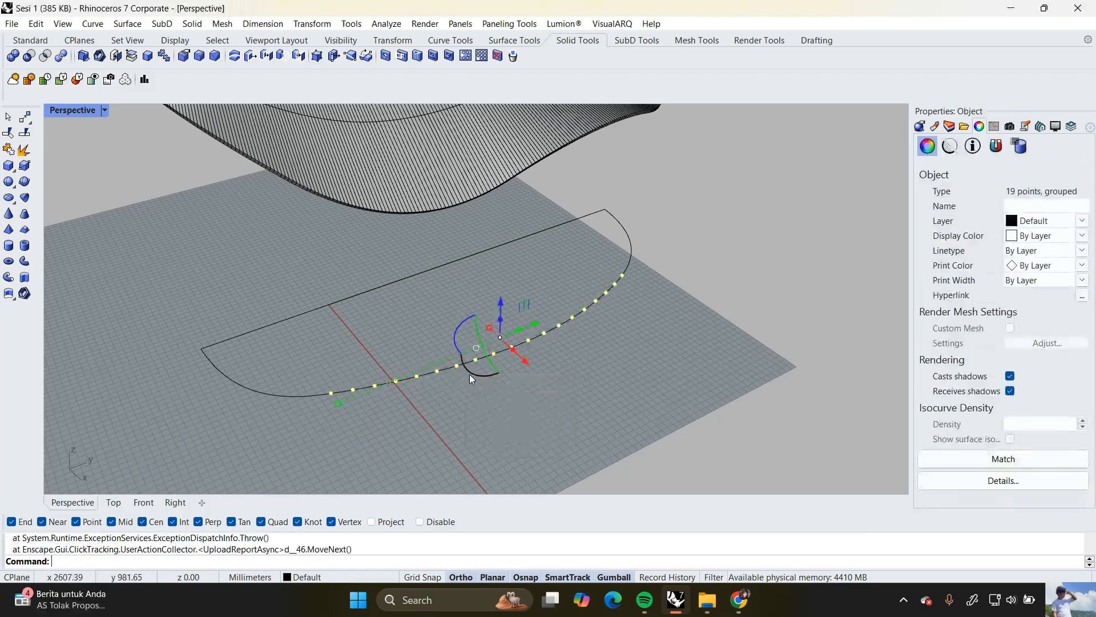
{"action": "right_click_drag", "start_coordinate": [588, 378], "coordinate": [539, 379]}
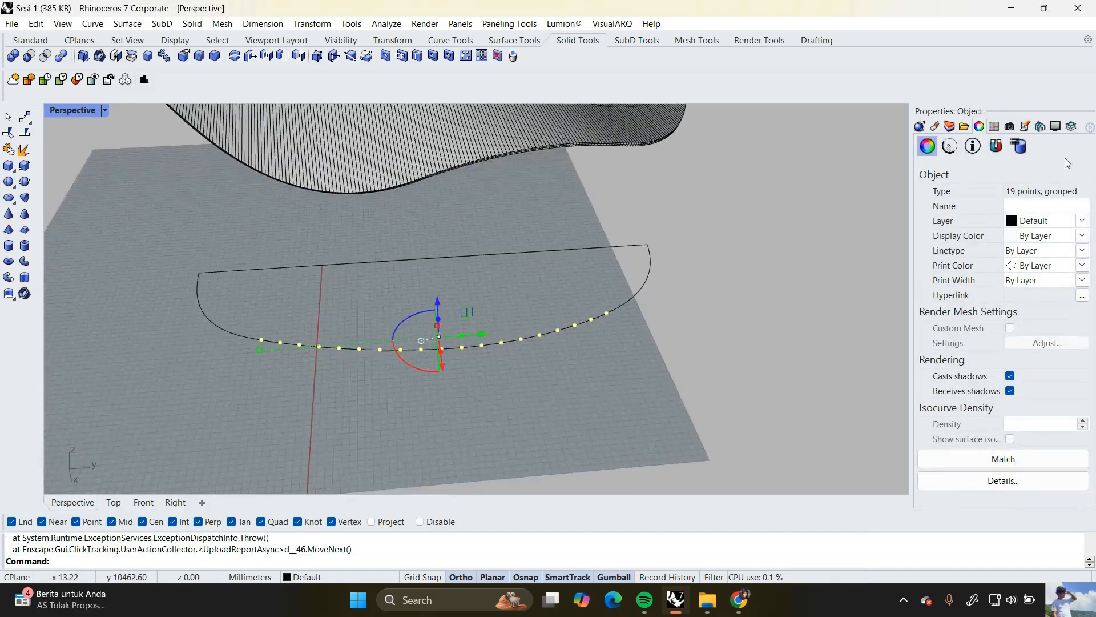
{"action": "right_click_drag", "start_coordinate": [586, 299], "coordinate": [358, 317]}
{"action": "left_click", "coordinate": [367, 277]}
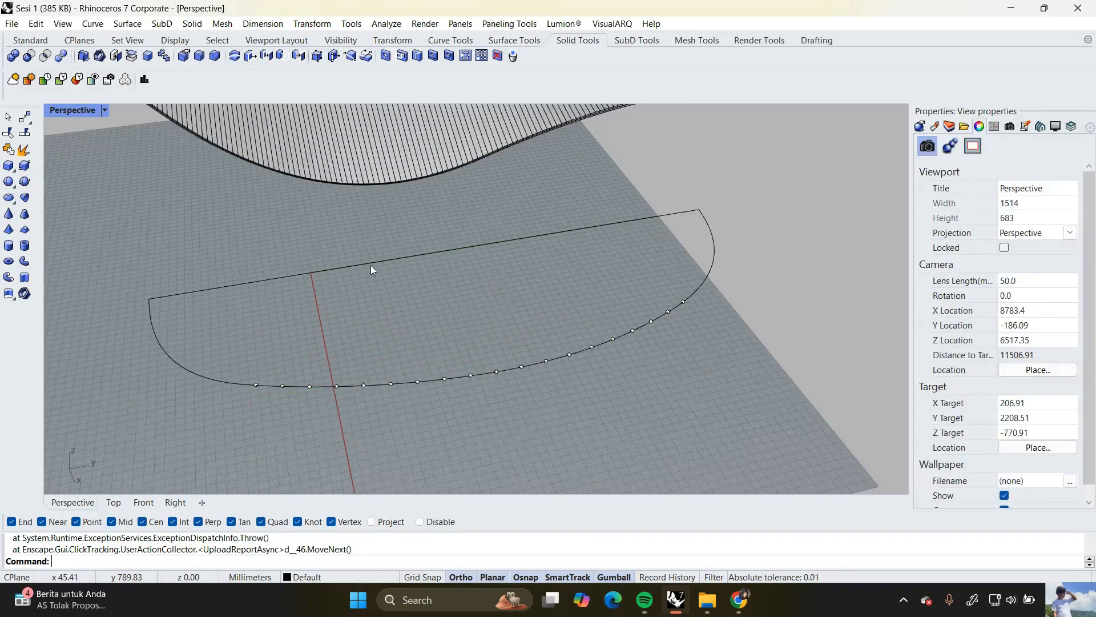
Delete the group of 18-segment division points from the arc's middle piece
{"action": "scroll", "coordinate": [310, 399], "scroll_direction": "up", "scroll_amount": 2}
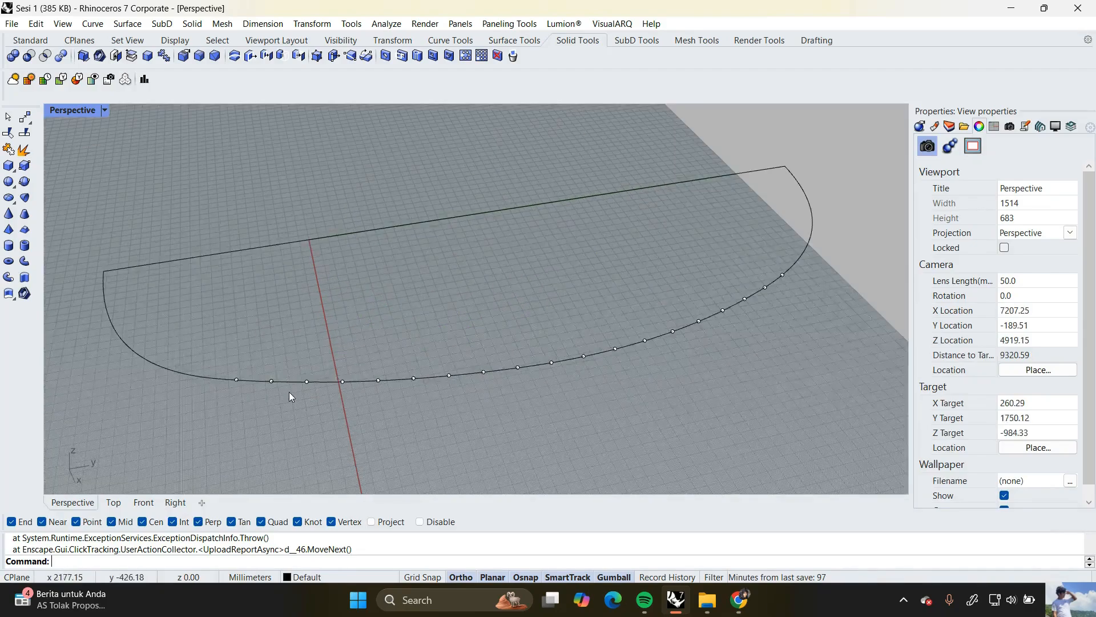
{"action": "left_click", "coordinate": [378, 387]}
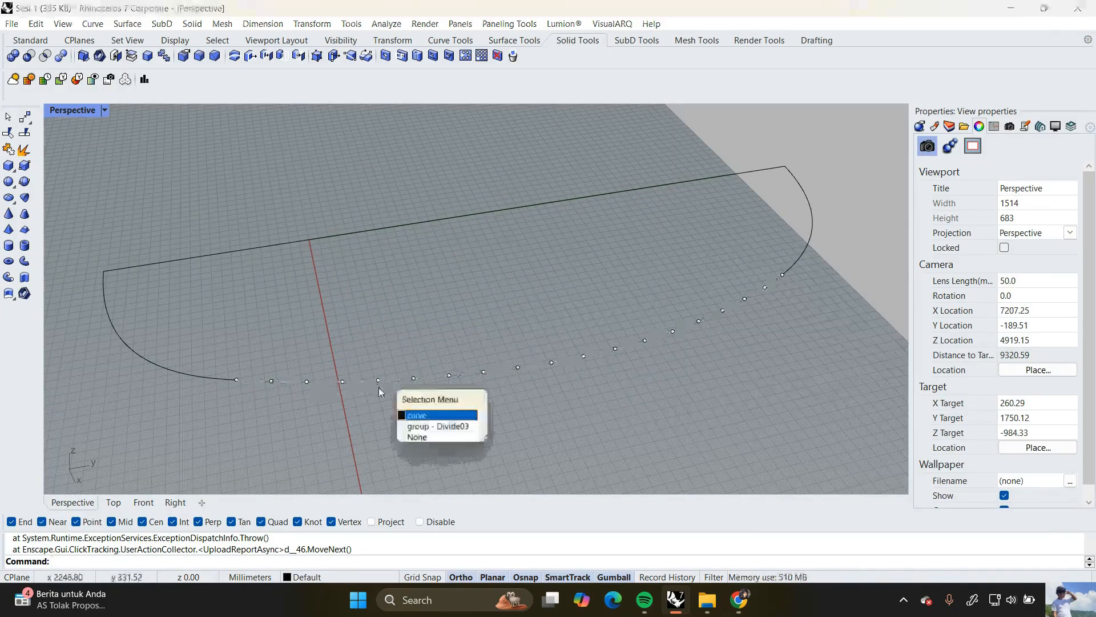
{"action": "left_click", "coordinate": [434, 428]}
{"action": "key", "text": "Delete"}
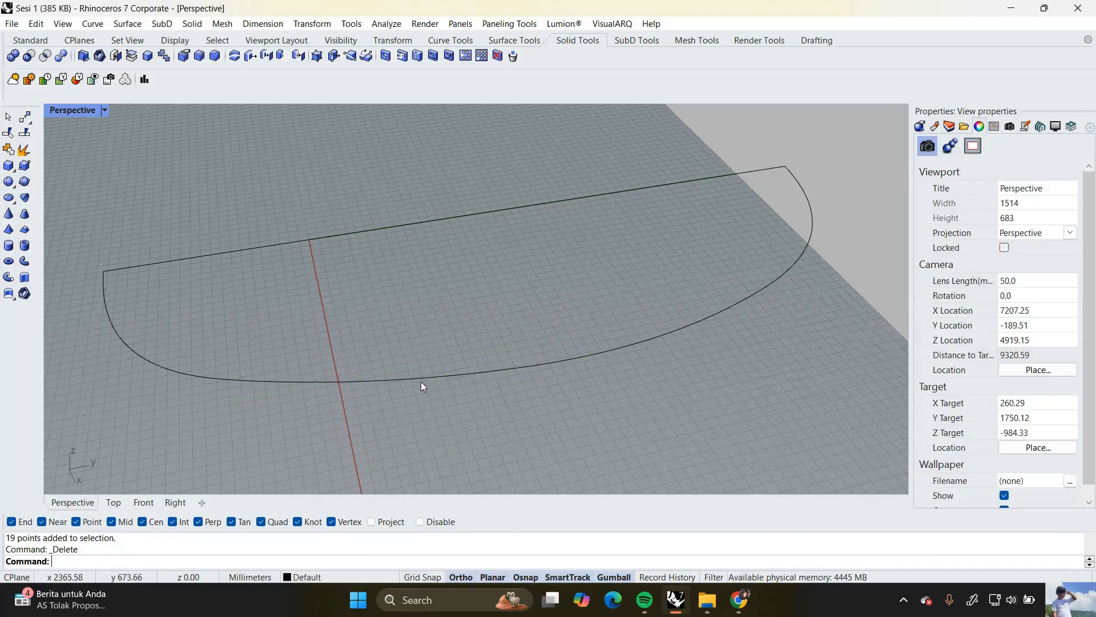
Divide the arc's middle piece into 16 equal segments, marking the division points
{"action": "left_click", "coordinate": [423, 377]}
{"action": "type", "text": "Divide"}
{"action": "key", "text": "Return"}
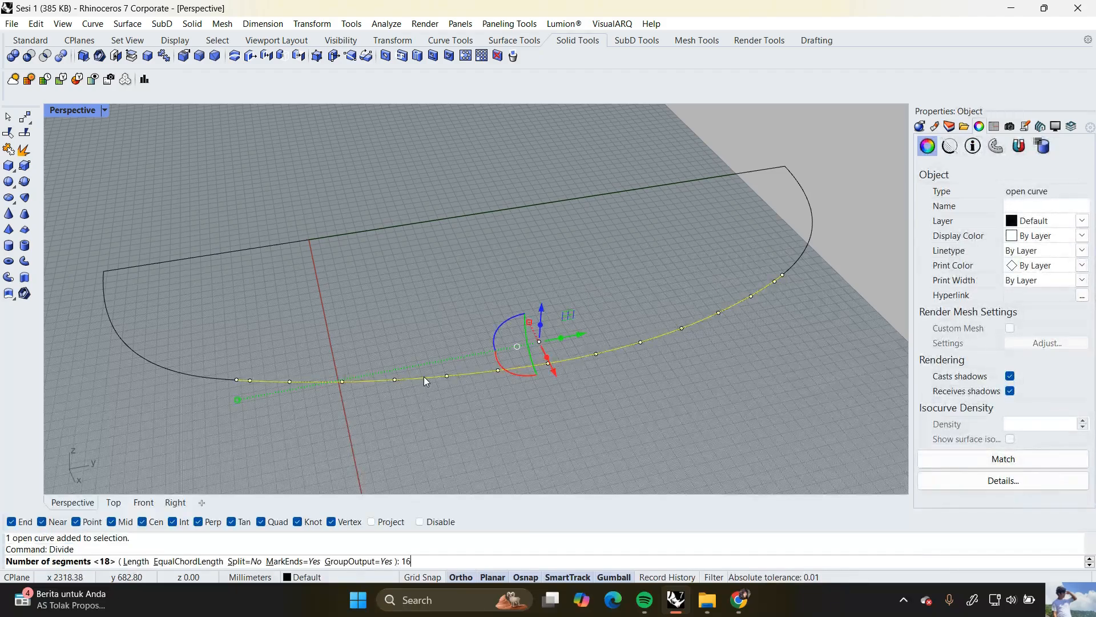
{"action": "type", "text": "16"}
{"action": "key", "text": "Return"}
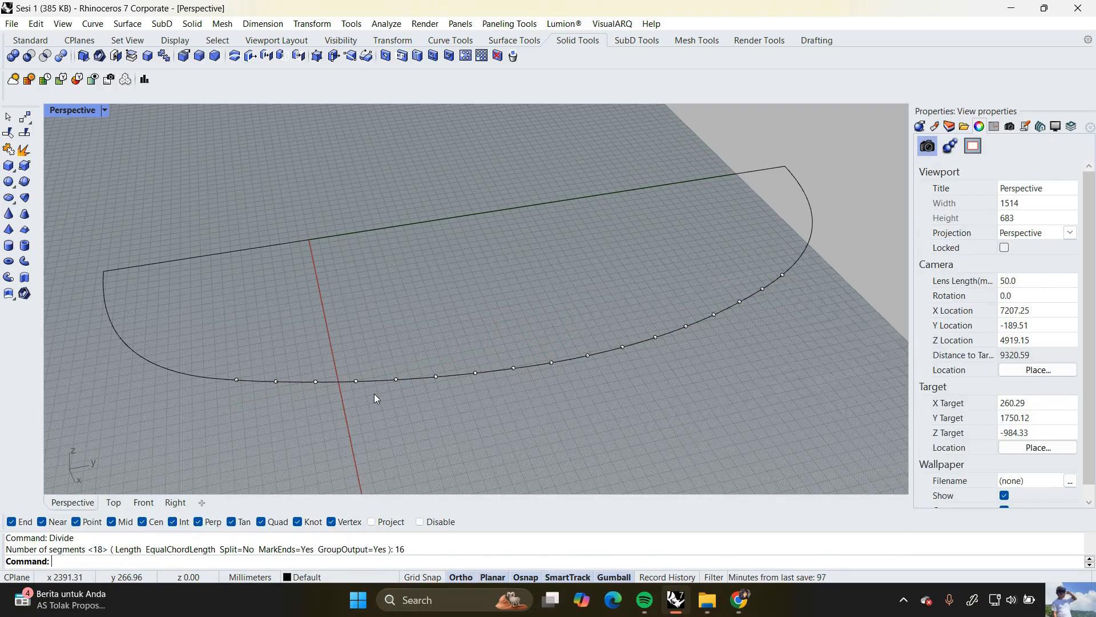
Check the spacing between two neighbouring division points with a trial line and undo the 16-segment division
{"action": "type", "text": "line"}
{"action": "key", "text": "Return"}
{"action": "left_click", "coordinate": [356, 381]}
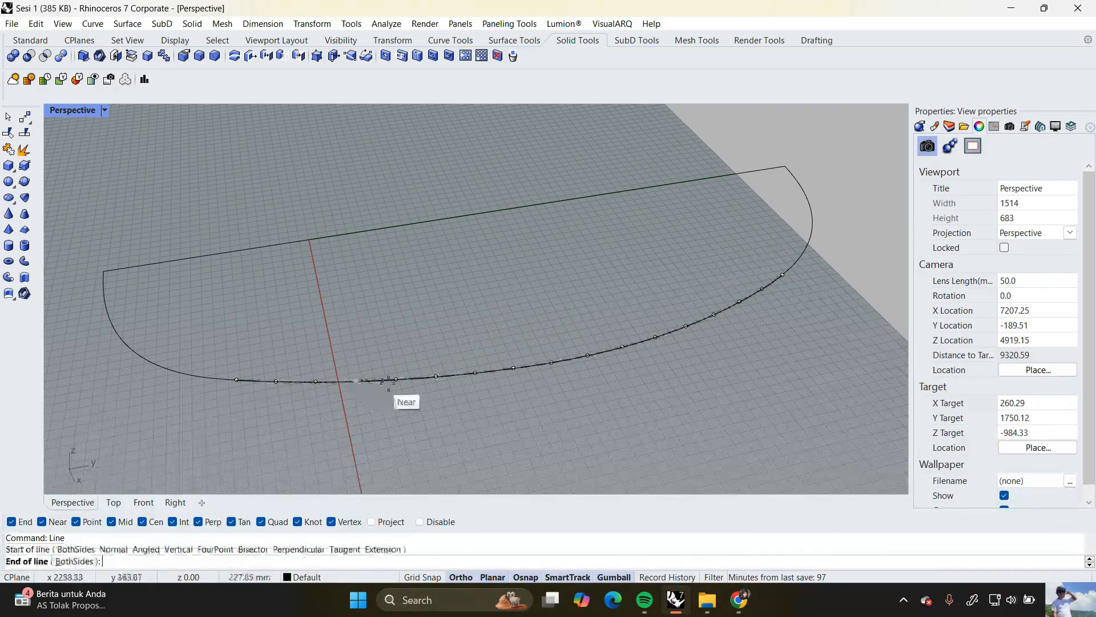
{"action": "key", "text": "Escape"}
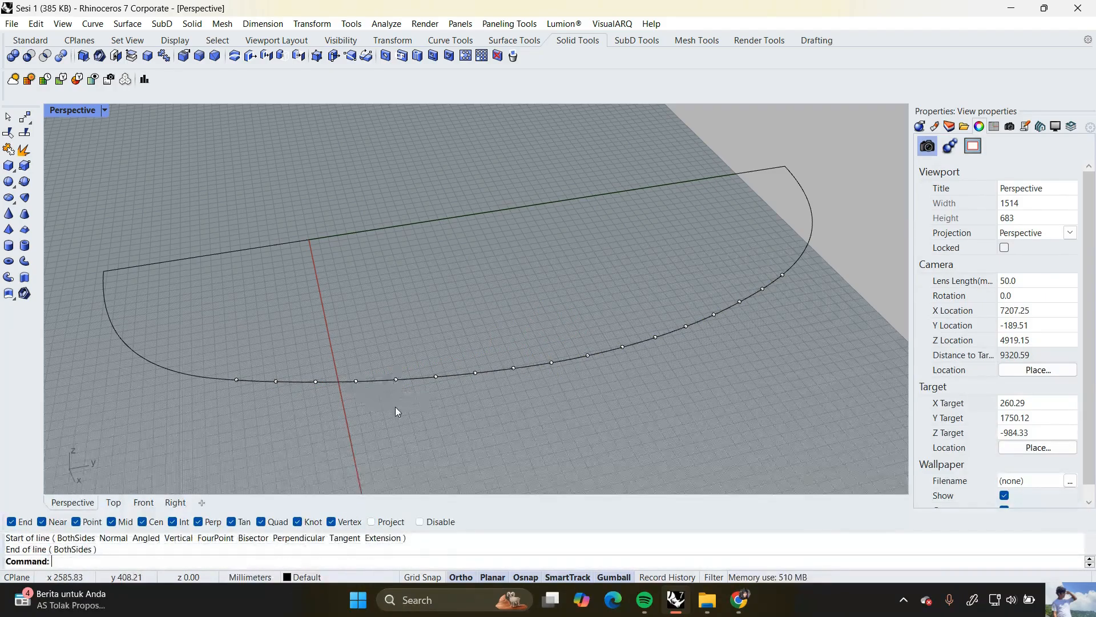
{"action": "key", "text": "ctrl+z"}
Divide the arc's middle piece into 12 equal segments, marking the division points
{"action": "type", "text": "divide"}
{"action": "key", "text": "Return"}
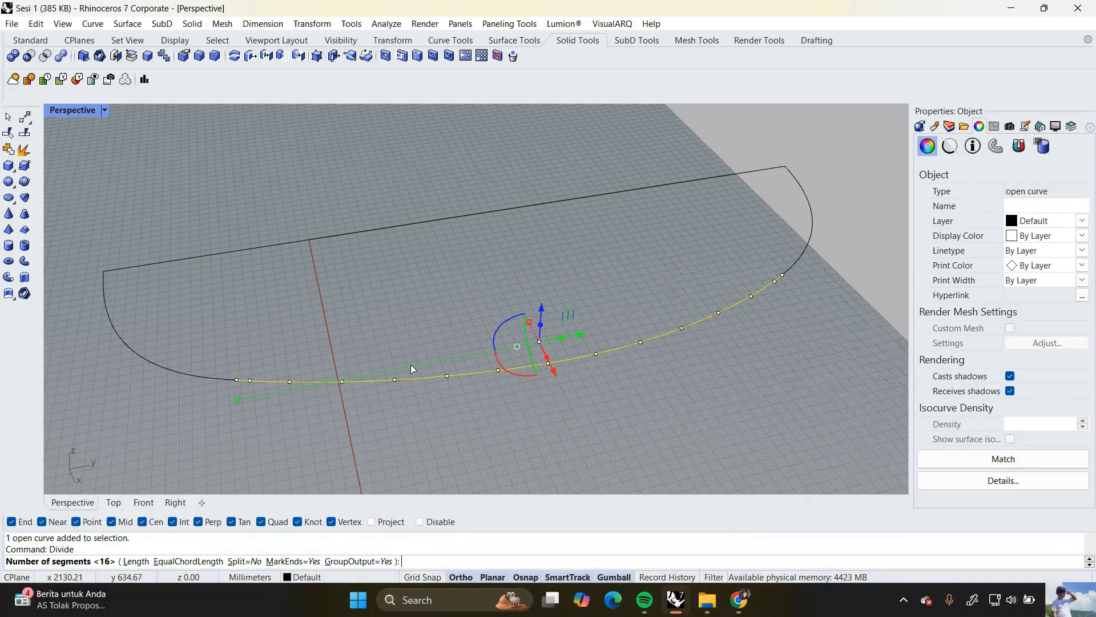
{"action": "type", "text": "12"}
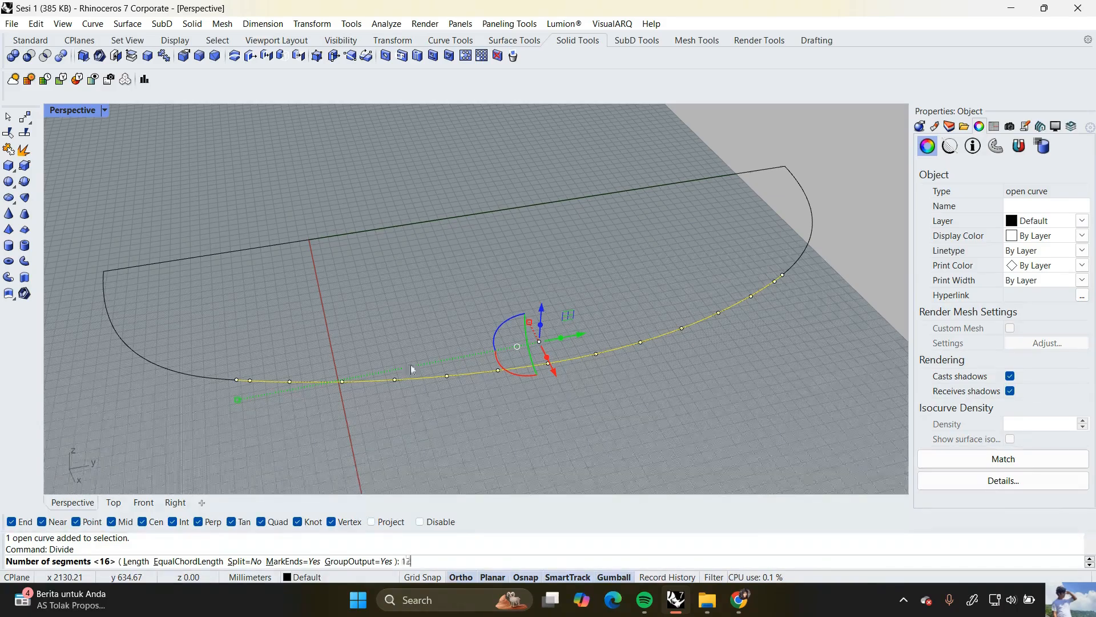
{"action": "key", "text": "Return"}
Check the spacing between two neighbouring division points with a trial line and undo the 12-segment division
{"action": "type", "text": "line"}
{"action": "key", "text": "Return"}
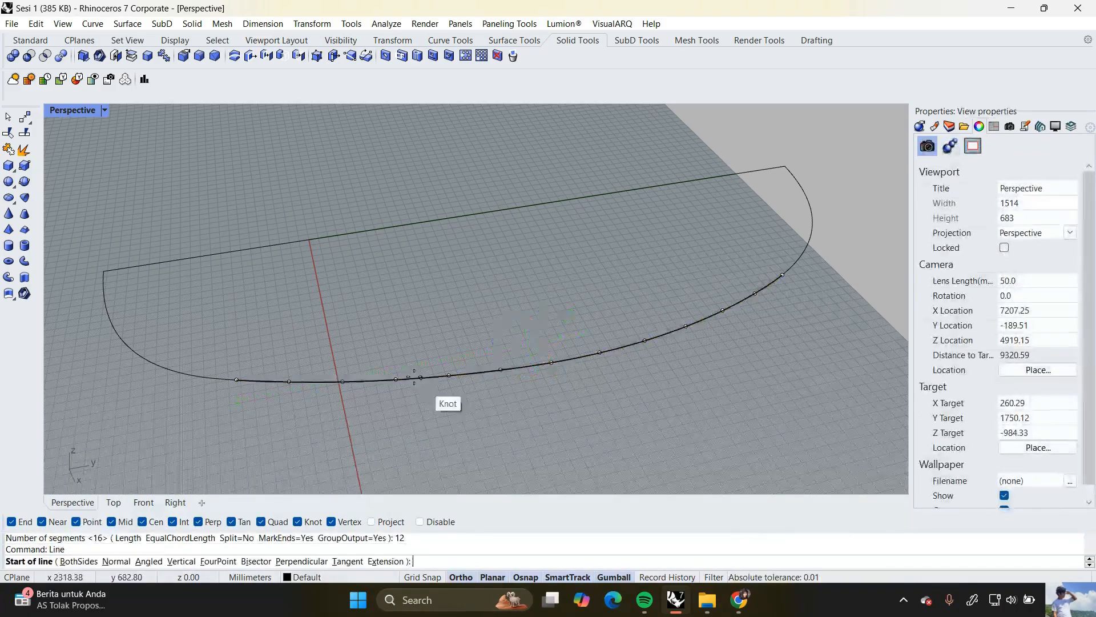
{"action": "left_click", "coordinate": [396, 379]}
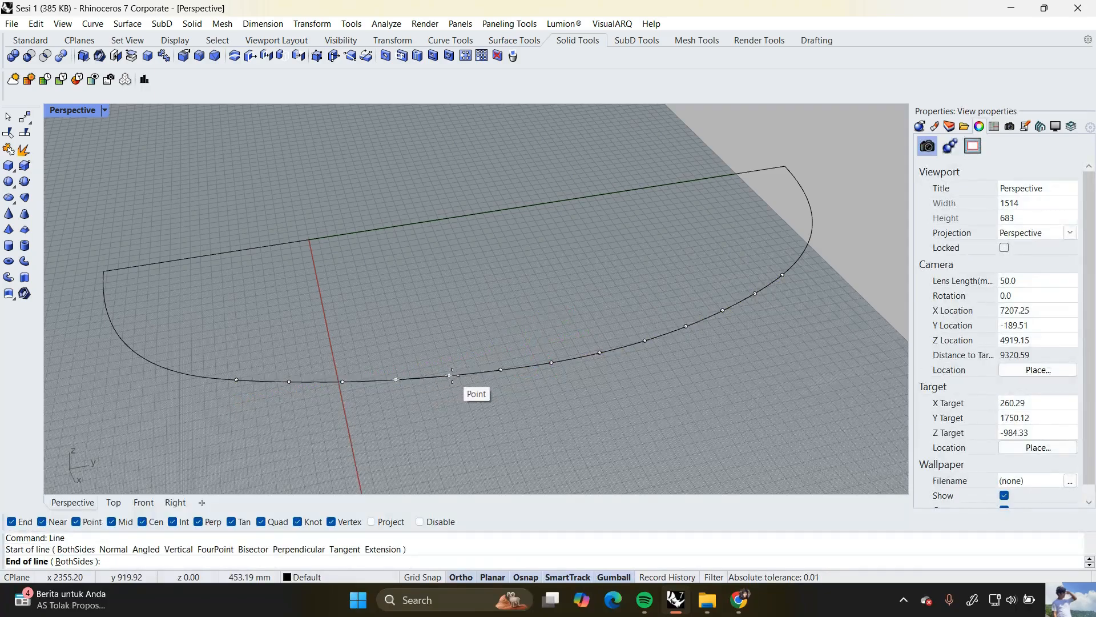
{"action": "key", "text": "Escape"}
{"action": "key", "text": "ctrl+z"}
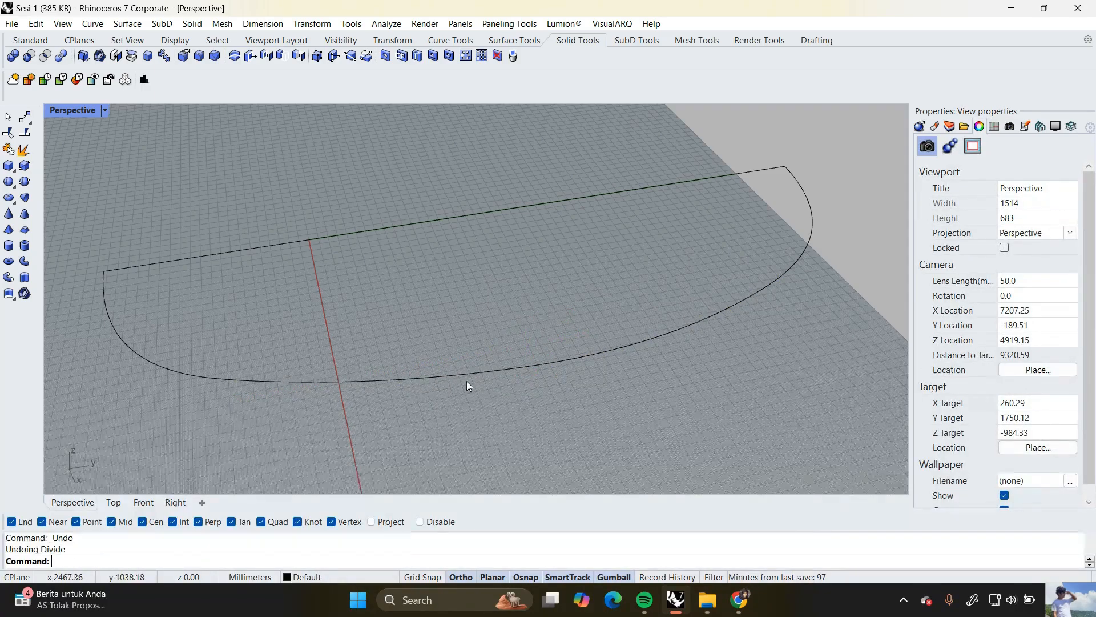
Divide the arc's middle piece into 14 equal segments, marking the division points
{"action": "left_click", "coordinate": [474, 375]}
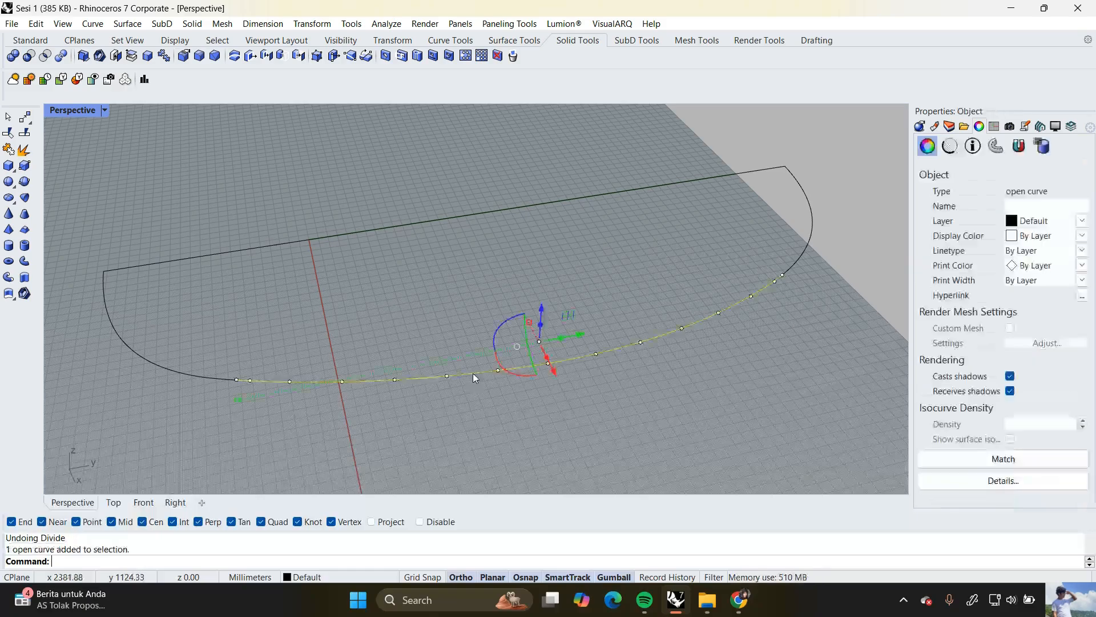
{"action": "key", "text": "Return"}
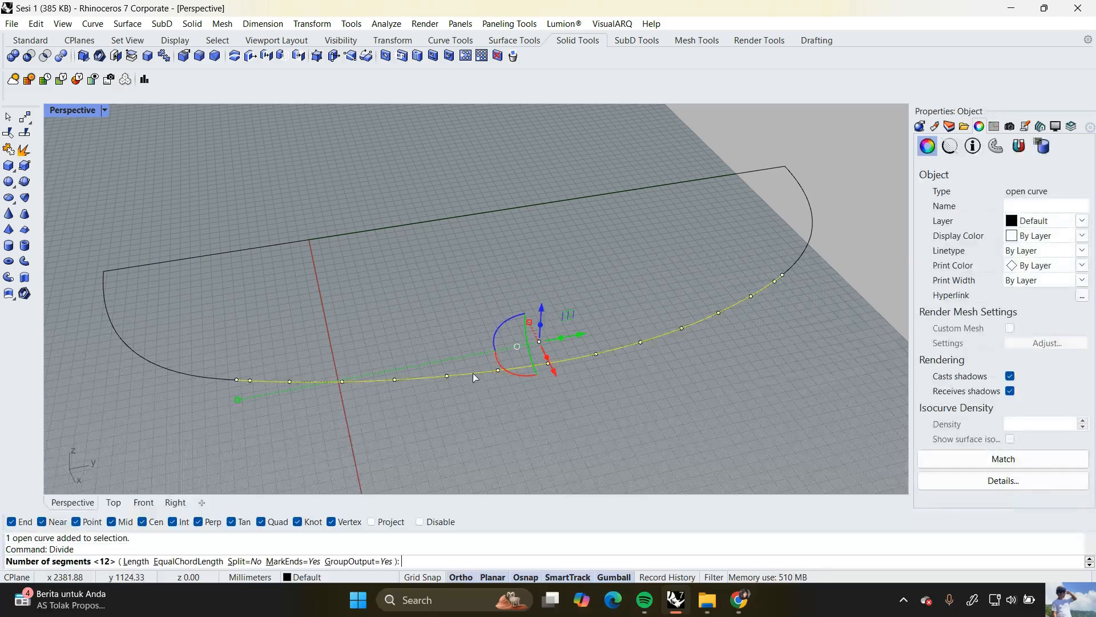
{"action": "type", "text": "14"}
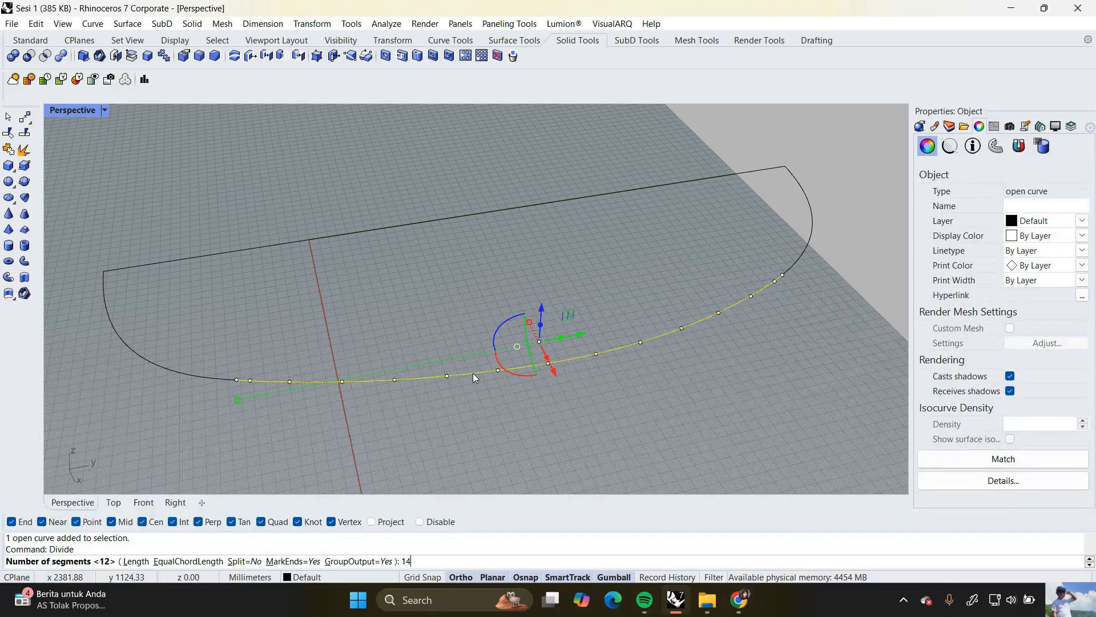
{"action": "key", "text": "Return"}
Measure the spacing between two neighbouring points of the 14-segment division with a trial line and check the number of points in the group
{"action": "type", "text": "Line"}
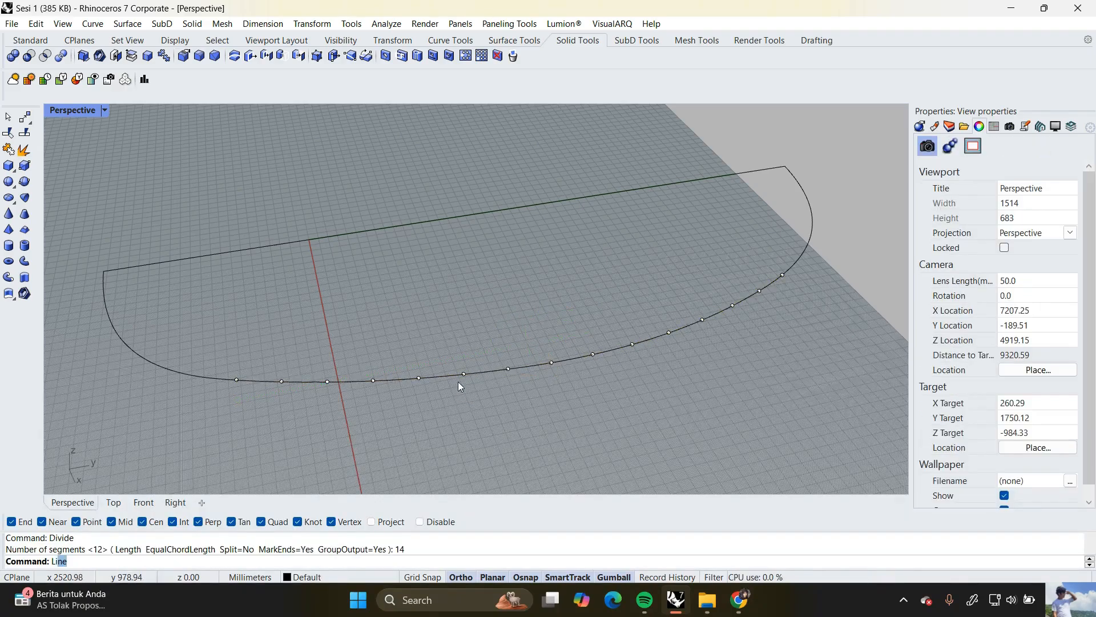
{"action": "key", "text": "Return"}
{"action": "left_click", "coordinate": [463, 374]}
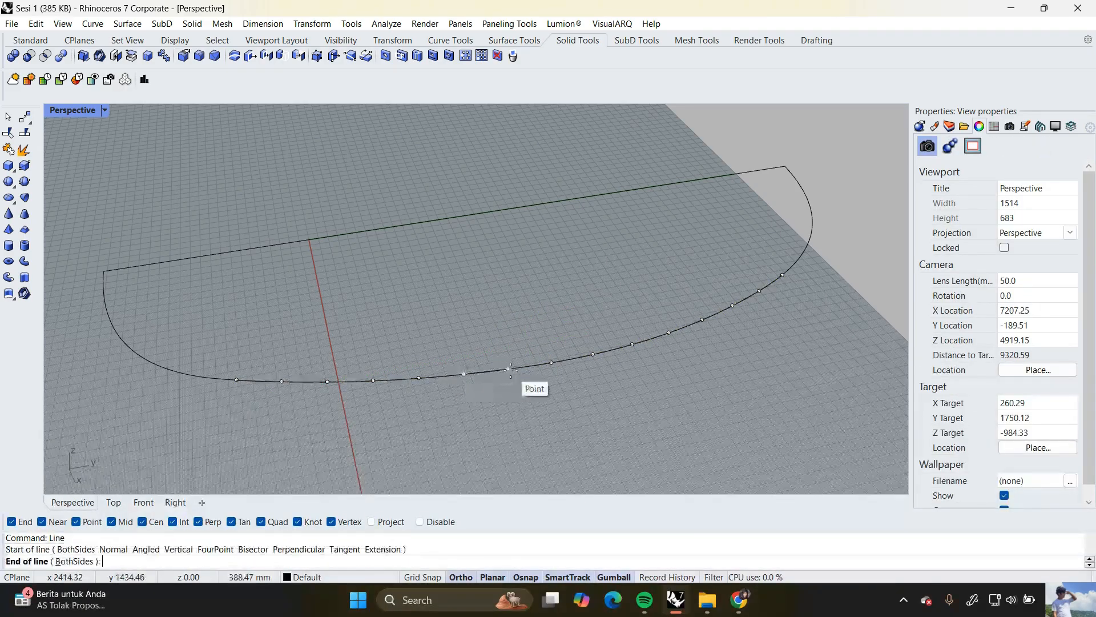
{"action": "left_click", "coordinate": [509, 369]}
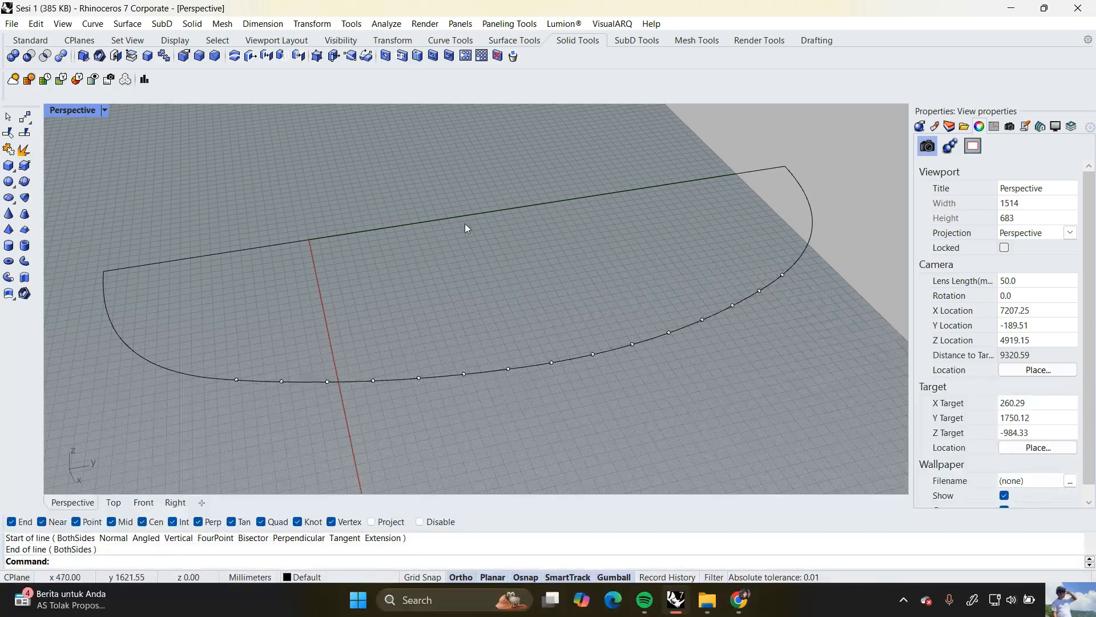
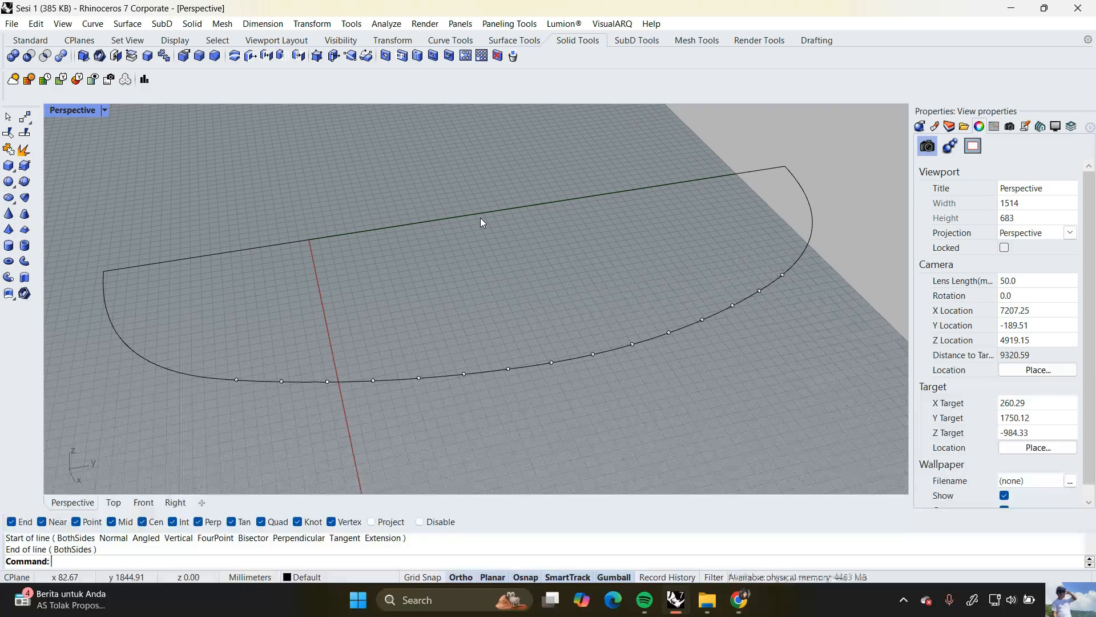
{"action": "left_click", "coordinate": [511, 370]}
{"action": "left_click", "coordinate": [565, 413]}
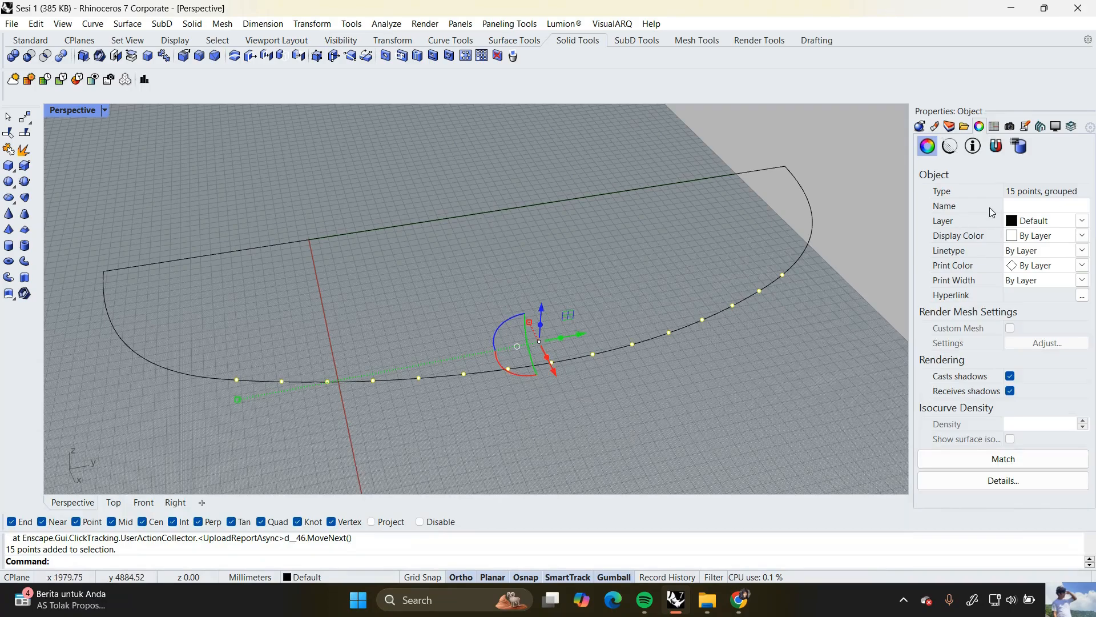
Divide the middle piece of the outline's straight edge into 14 equal segments, marking the division points
{"action": "left_click", "coordinate": [556, 202]}
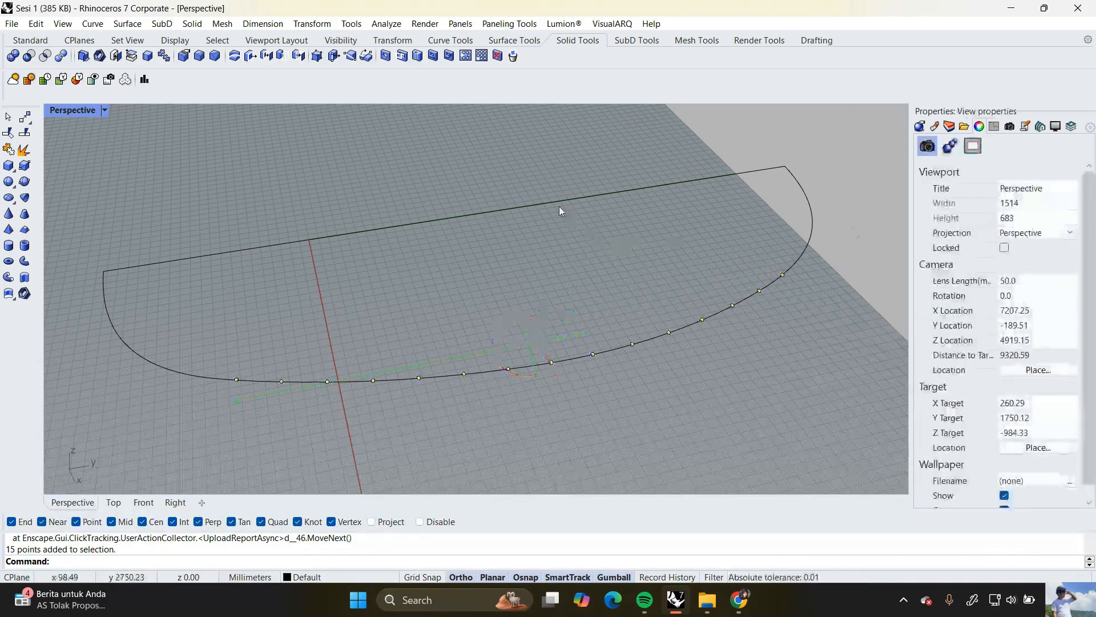
{"action": "key", "text": "Return"}
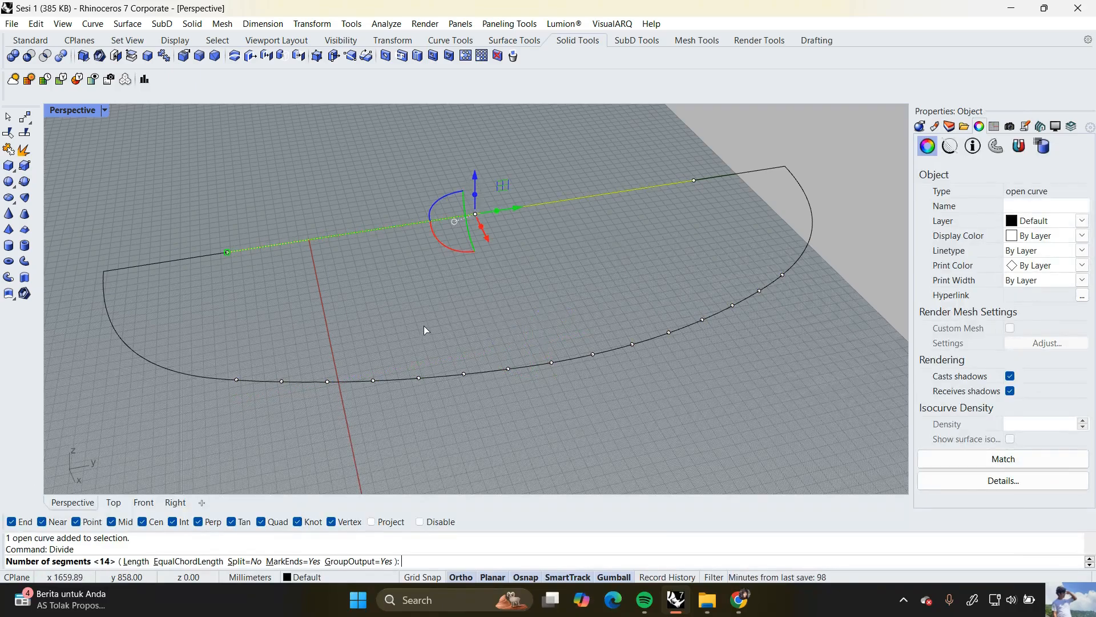
{"action": "key", "text": "Return"}
Draw lines joining the first five pairs of matching division points between the straight edge and the arc
{"action": "right_click_drag", "start_coordinate": [300, 239], "coordinate": [434, 310]}
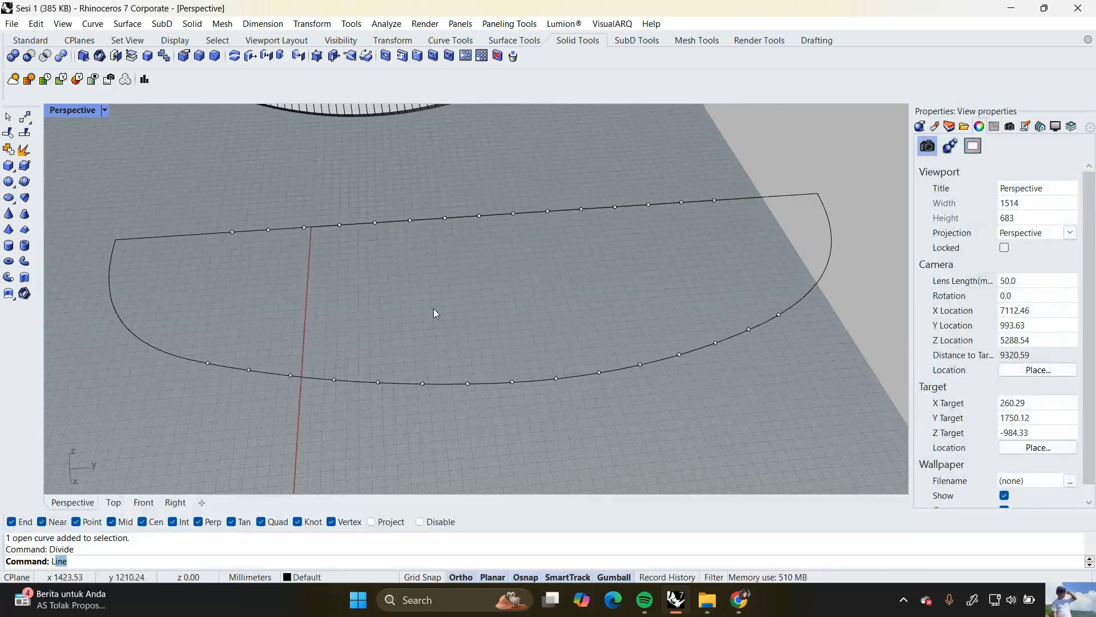
{"action": "key", "text": "Return"}
{"action": "left_click", "coordinate": [207, 363]}
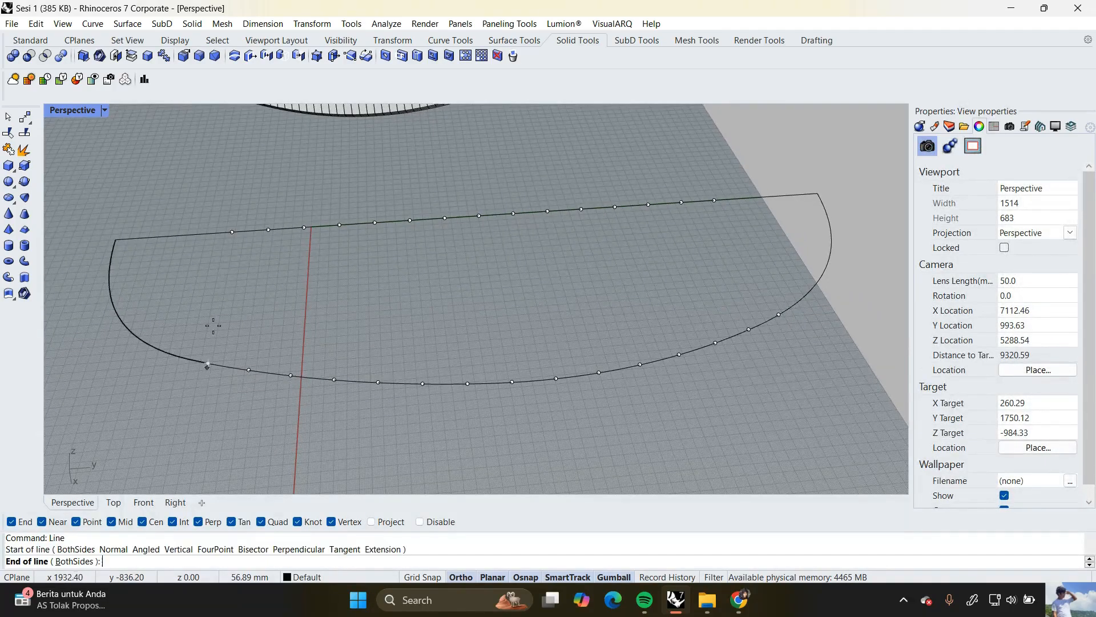
{"action": "left_click", "coordinate": [231, 232]}
{"action": "key", "text": "Return"}
{"action": "left_click", "coordinate": [268, 229]}
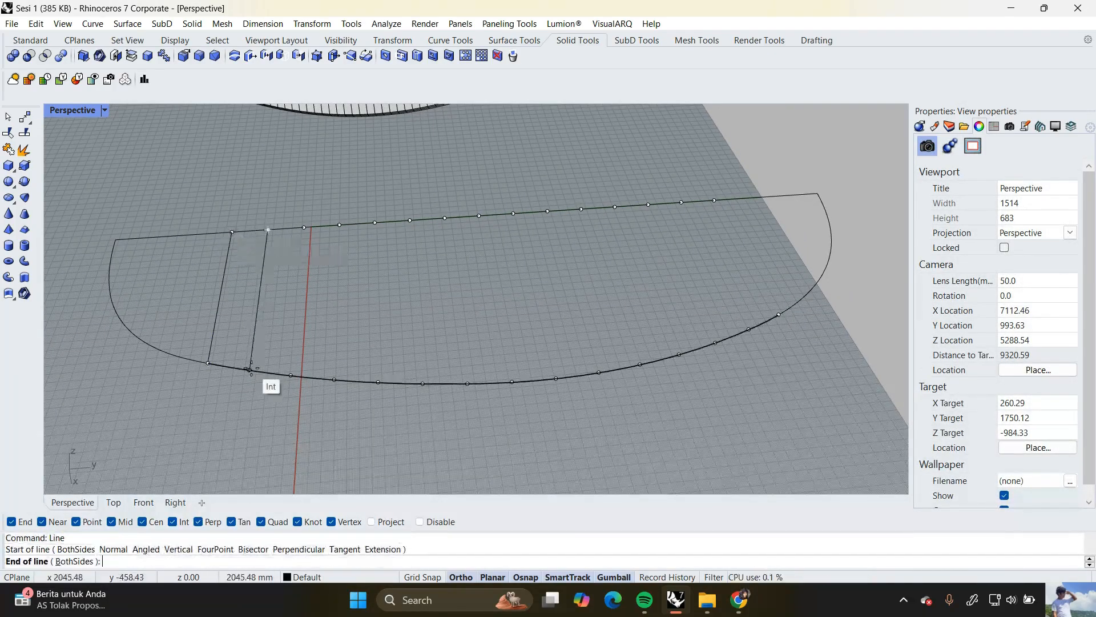
{"action": "left_click", "coordinate": [249, 369]}
{"action": "key", "text": "Return"}
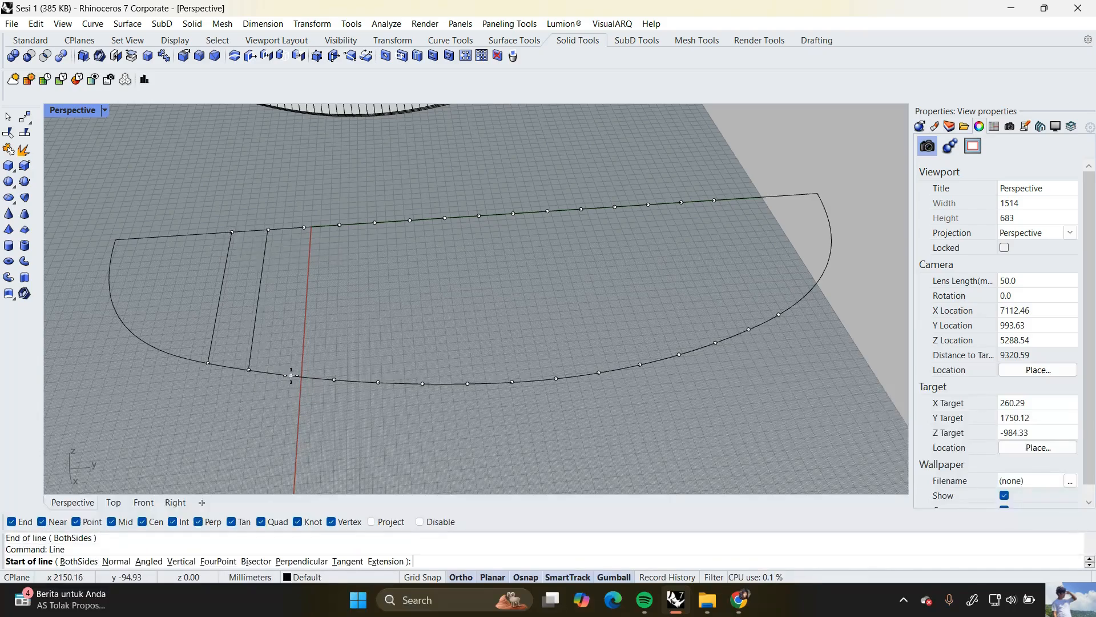
{"action": "left_click", "coordinate": [290, 375]}
{"action": "left_click", "coordinate": [304, 227]}
{"action": "key", "text": "Return"}
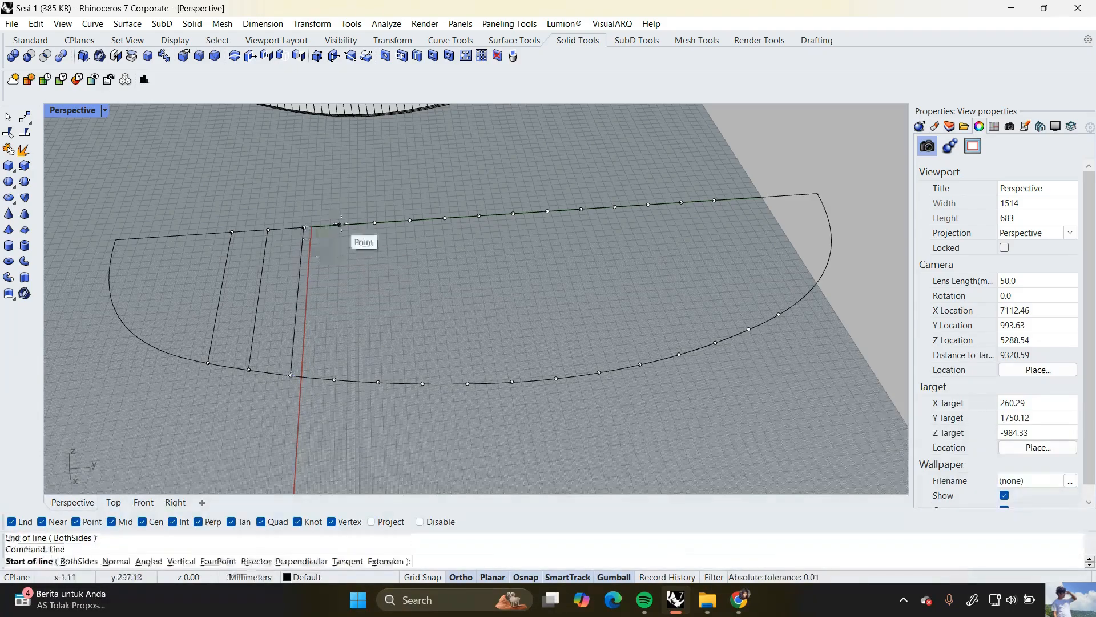
{"action": "left_click", "coordinate": [339, 224]}
{"action": "left_click", "coordinate": [335, 379]}
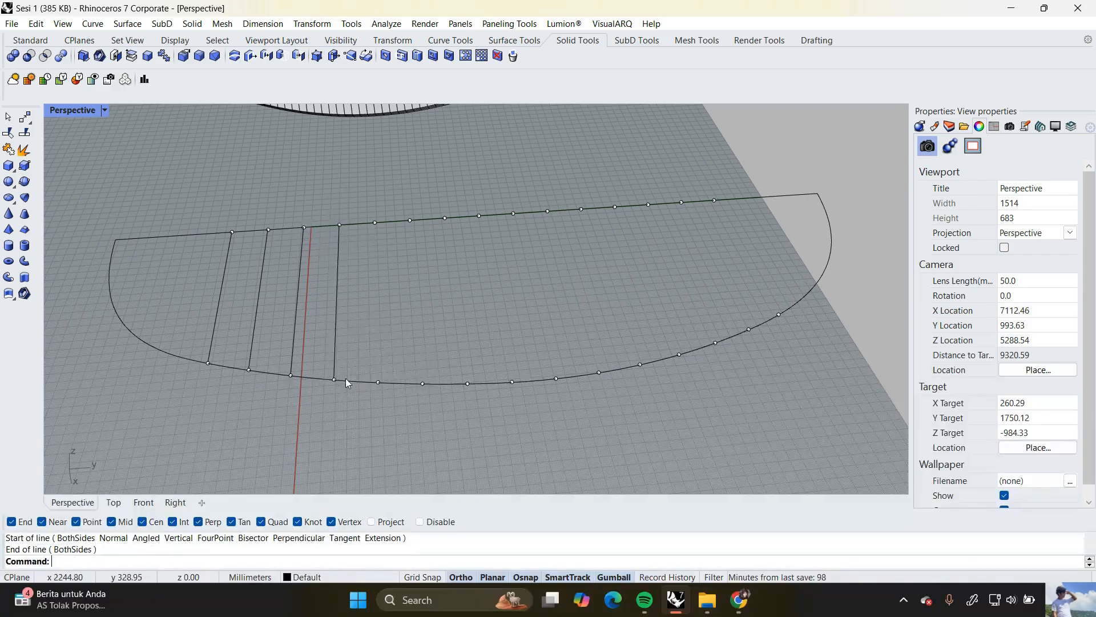
{"action": "key", "text": "Return"}
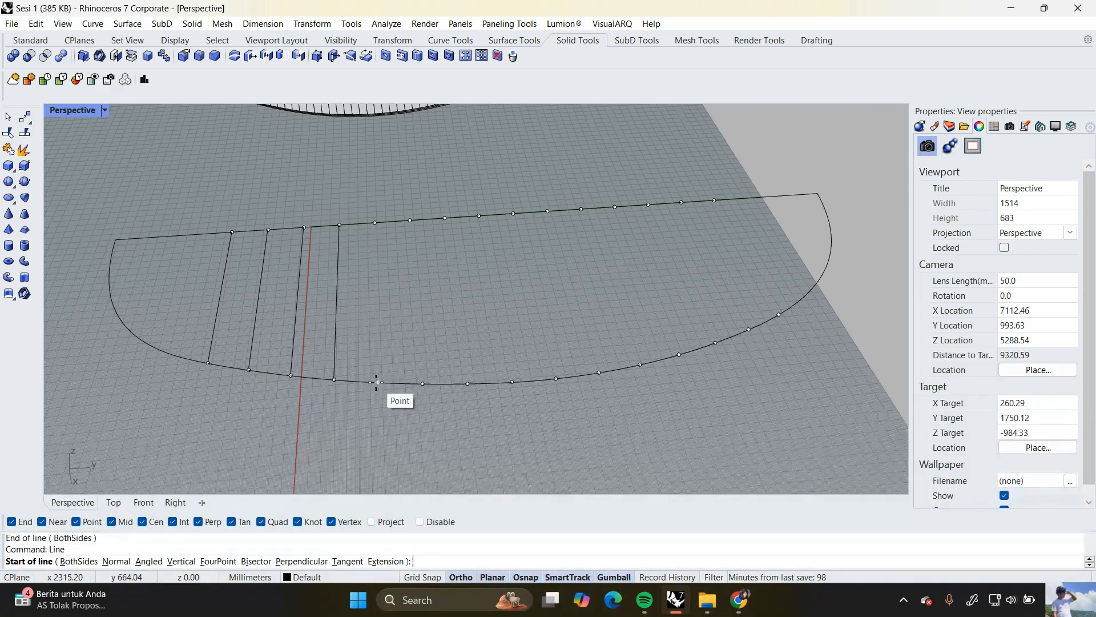
{"action": "left_click", "coordinate": [376, 382]}
{"action": "left_click", "coordinate": [375, 222]}
Continue the cross lines with the sixth to tenth pairs of division points on the straight edge and arc
{"action": "right_click_drag", "start_coordinate": [385, 254], "coordinate": [443, 255]}
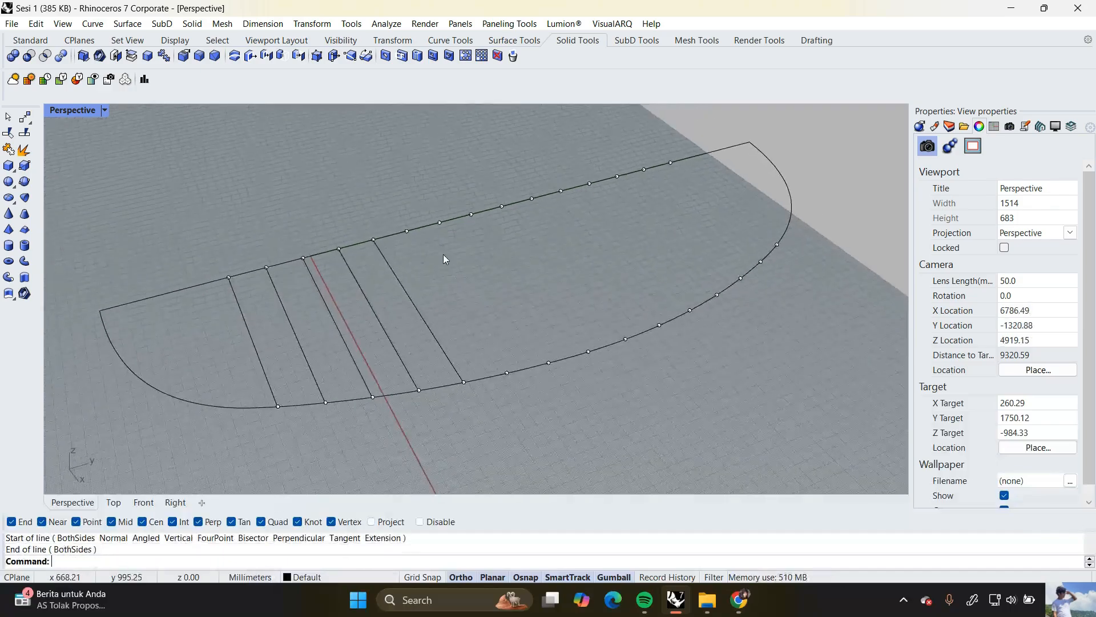
{"action": "key", "text": "Return"}
{"action": "left_click", "coordinate": [406, 231]}
{"action": "left_click", "coordinate": [506, 372]}
{"action": "key", "text": "Return"}
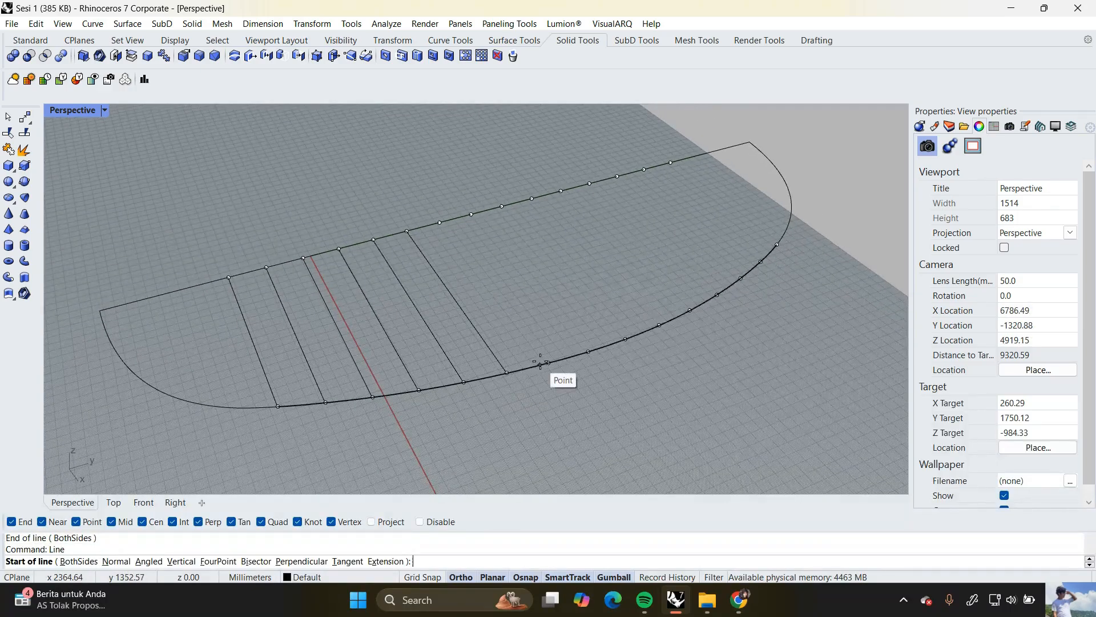
{"action": "left_click", "coordinate": [547, 362]}
{"action": "left_click", "coordinate": [440, 222]}
{"action": "key", "text": "Return"}
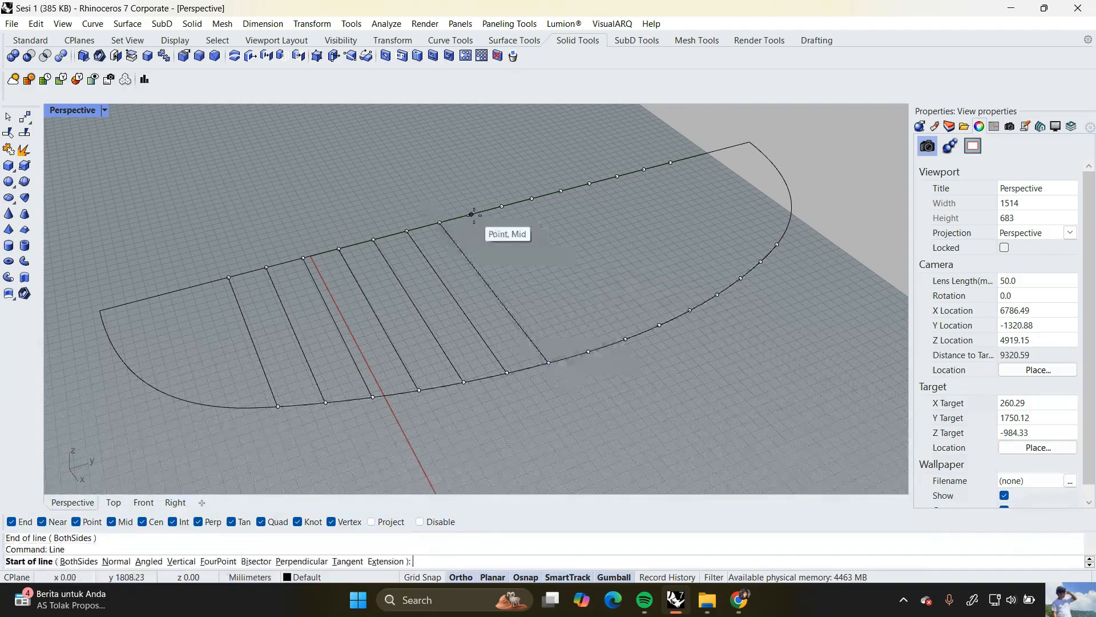
{"action": "left_click", "coordinate": [471, 215]}
{"action": "key", "text": "Return"}
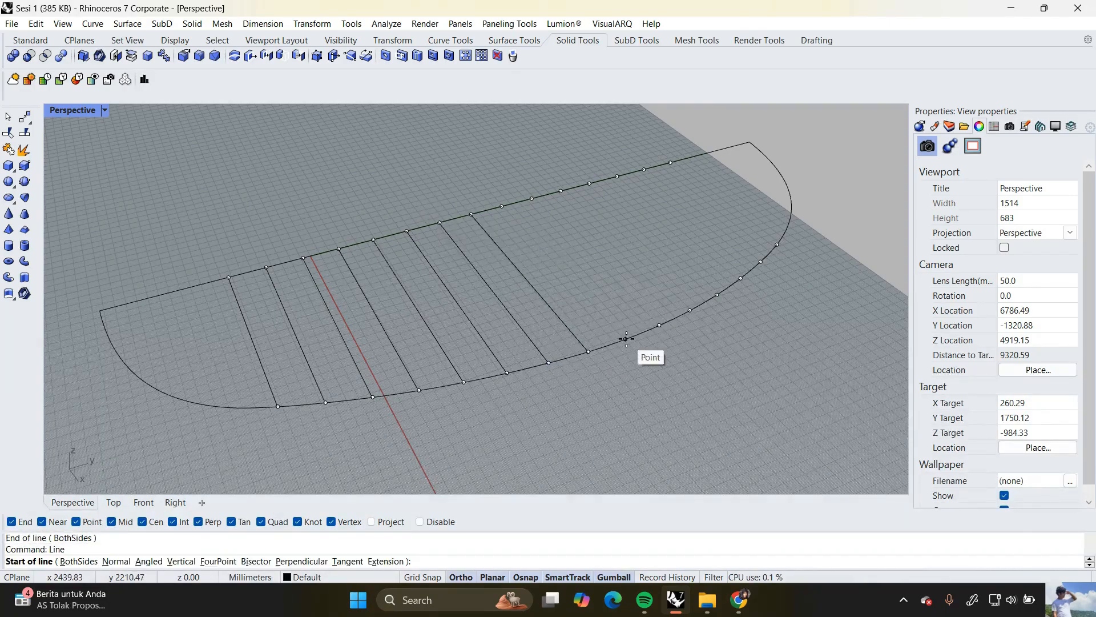
{"action": "left_click", "coordinate": [625, 339]}
{"action": "left_click", "coordinate": [502, 207]}
{"action": "key", "text": "Return"}
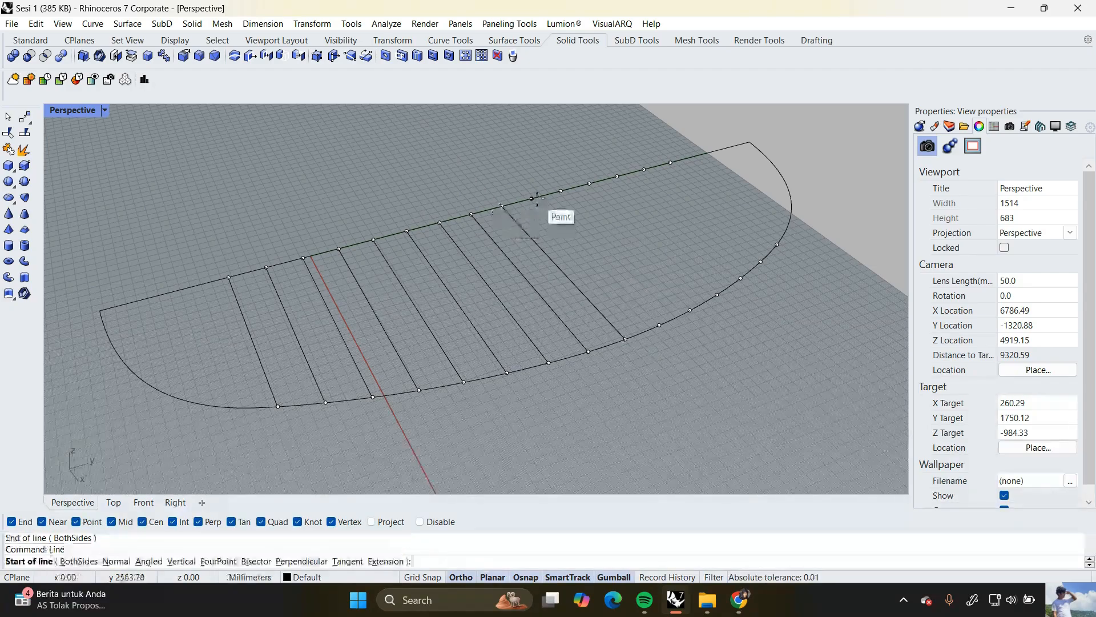
{"action": "left_click", "coordinate": [531, 199]}
{"action": "left_click", "coordinate": [659, 325]}
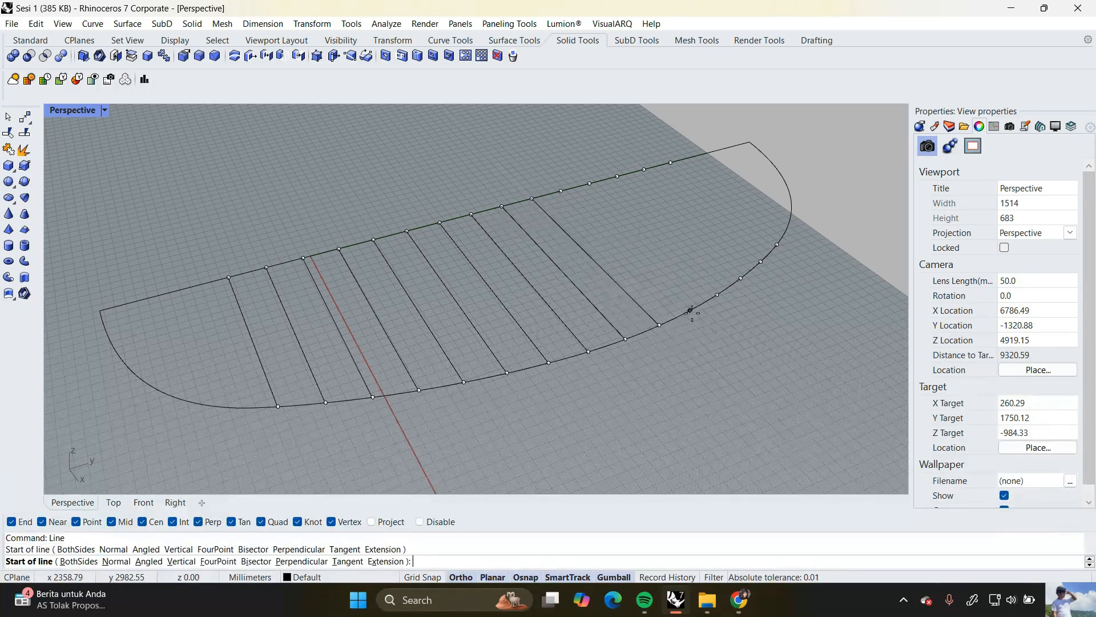
Complete the set of 15 cross lines by connecting the last five pairs of division points
{"action": "key", "text": "Return"}
{"action": "left_click", "coordinate": [590, 184]}
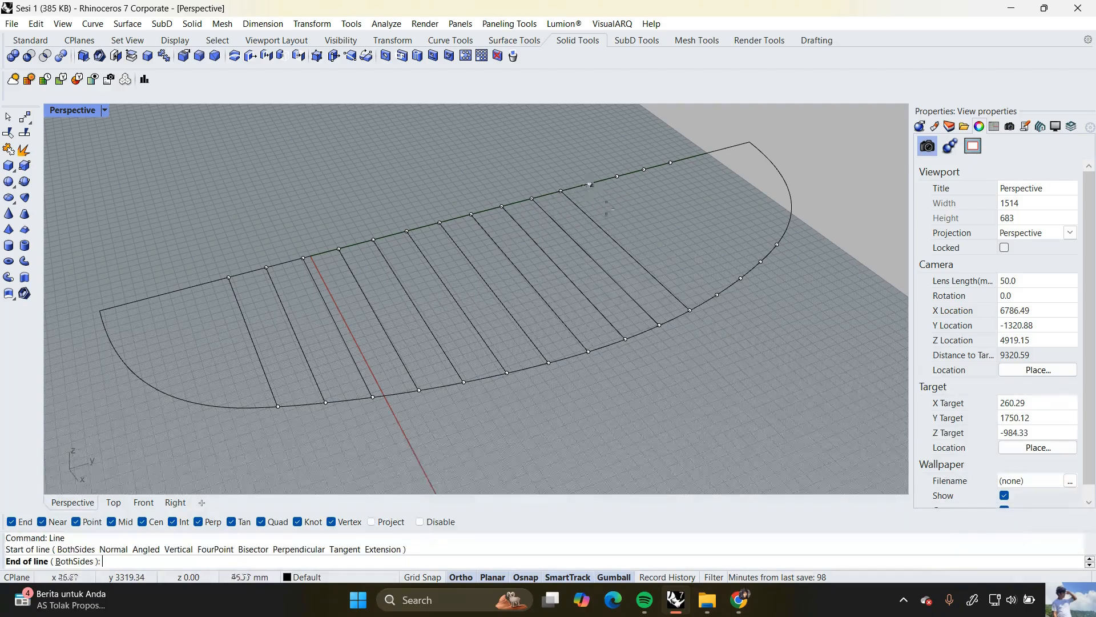
{"action": "left_click", "coordinate": [717, 294]}
{"action": "key", "text": "Return"}
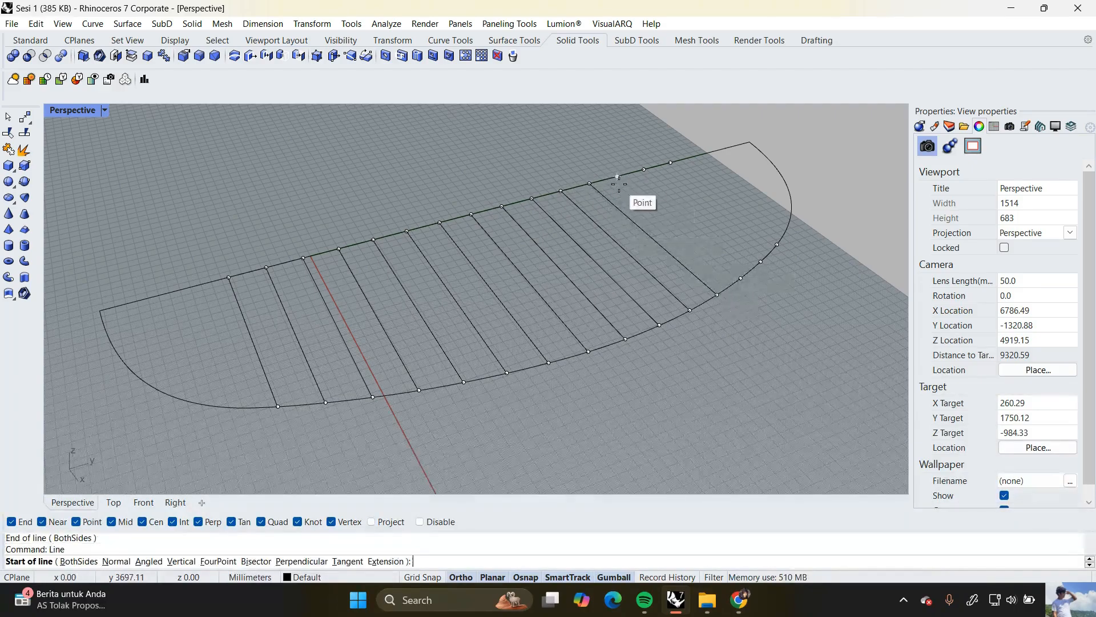
{"action": "left_click", "coordinate": [616, 177]}
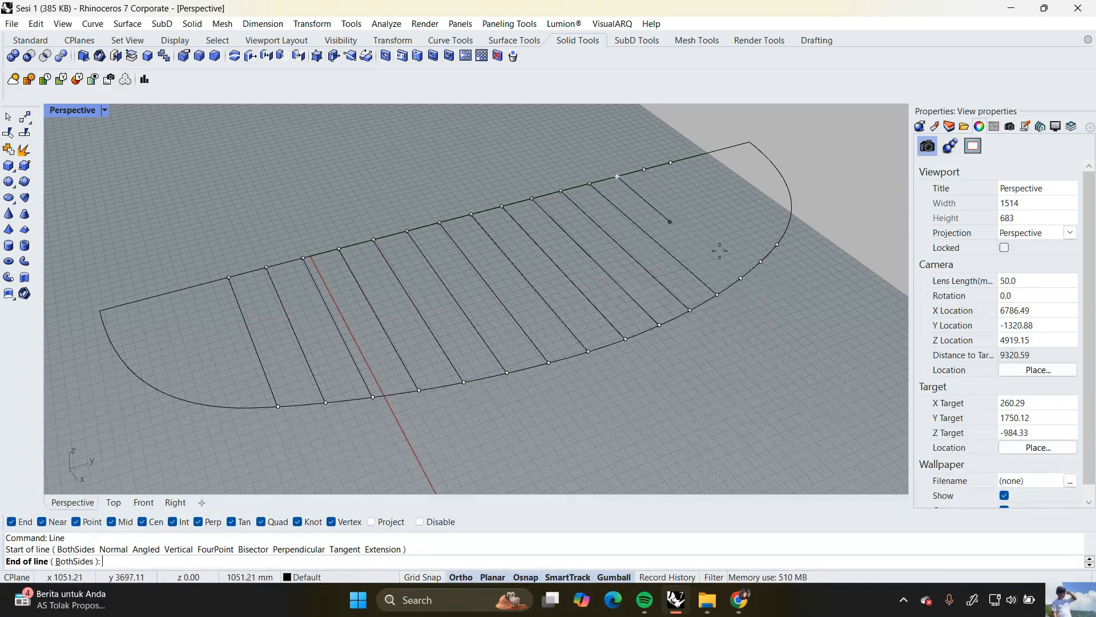
{"action": "left_click", "coordinate": [741, 278]}
{"action": "key", "text": "Return"}
{"action": "left_click", "coordinate": [761, 262]}
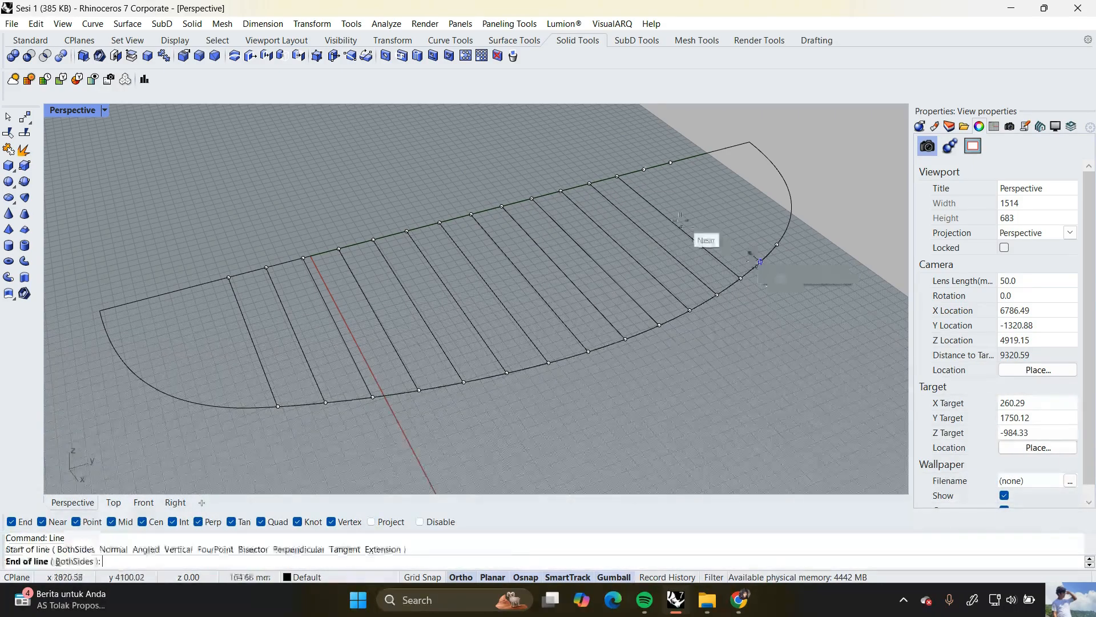
{"action": "left_click", "coordinate": [637, 171]}
{"action": "key", "text": "Return"}
{"action": "left_click", "coordinate": [671, 162]}
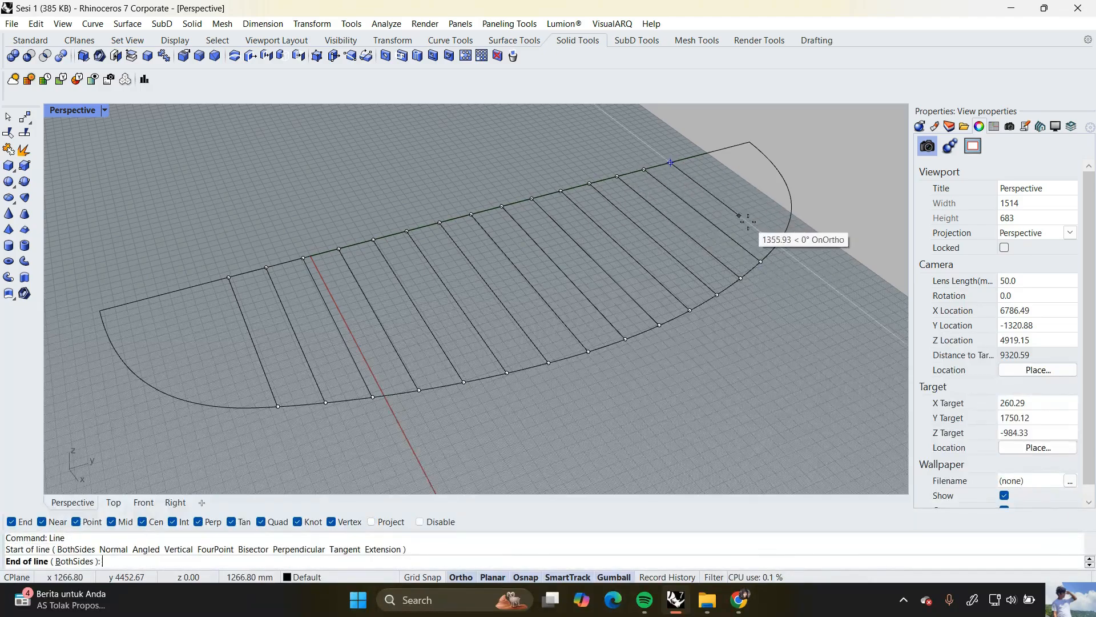
{"action": "left_click", "coordinate": [777, 245]}
Project the 15 cross lines along the construction plane's Z direction onto the half of the roof surface above them
{"action": "scroll", "coordinate": [473, 306], "scroll_direction": "down", "scroll_amount": 6}
{"action": "right_click_drag", "start_coordinate": [479, 307], "coordinate": [385, 330]}
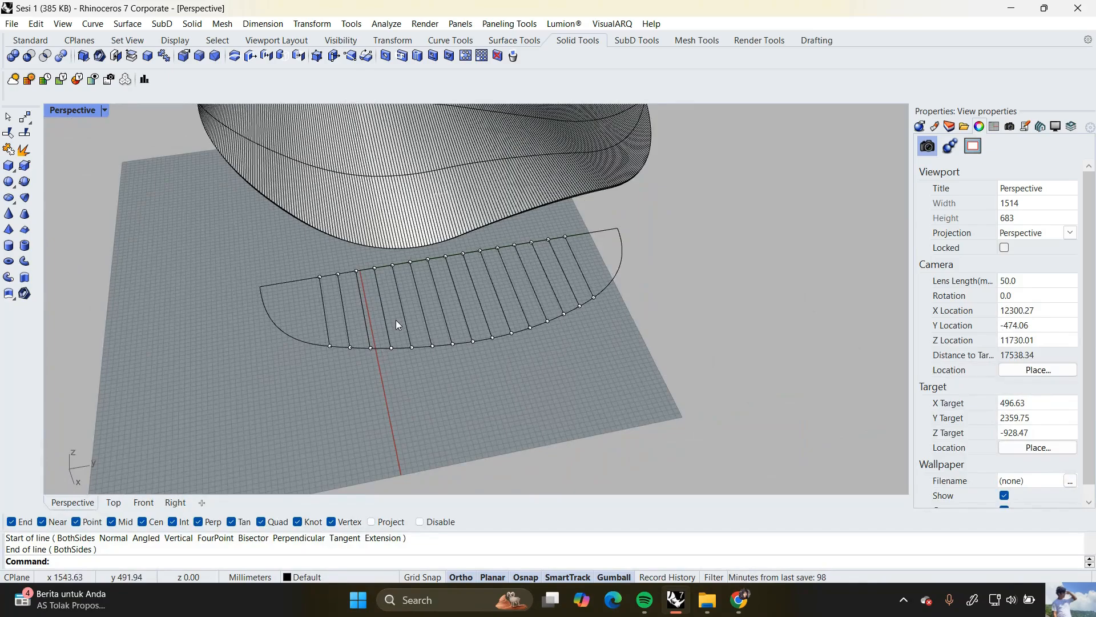
{"action": "right_click_drag", "start_coordinate": [398, 325], "coordinate": [605, 286]}
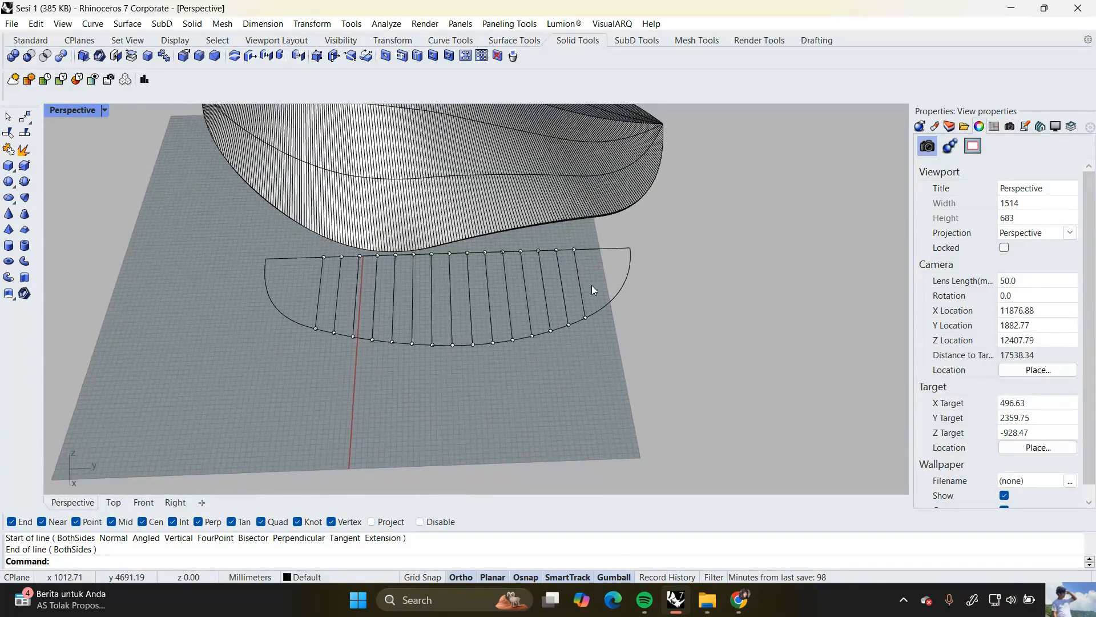
{"action": "left_click_drag", "start_coordinate": [308, 293], "coordinate": [310, 293]}
{"action": "right_click_drag", "start_coordinate": [377, 295], "coordinate": [533, 235]}
{"action": "scroll", "coordinate": [561, 200], "scroll_direction": "up", "scroll_amount": 4}
{"action": "right_click_drag", "start_coordinate": [500, 191], "coordinate": [563, 217]}
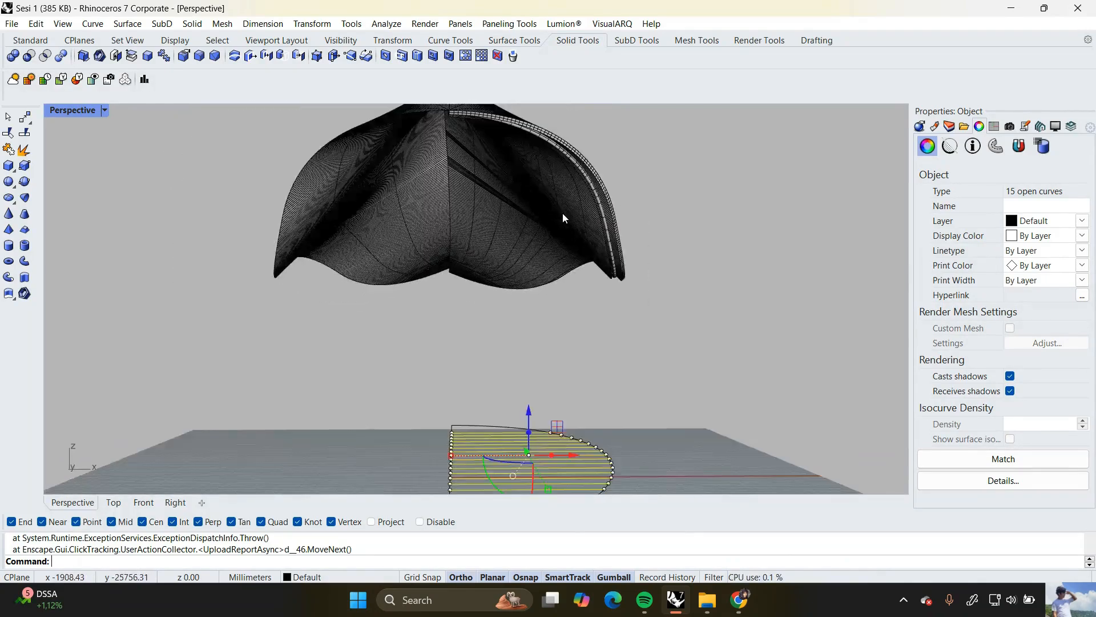
{"action": "key", "text": "Return"}
{"action": "left_click", "coordinate": [563, 214]}
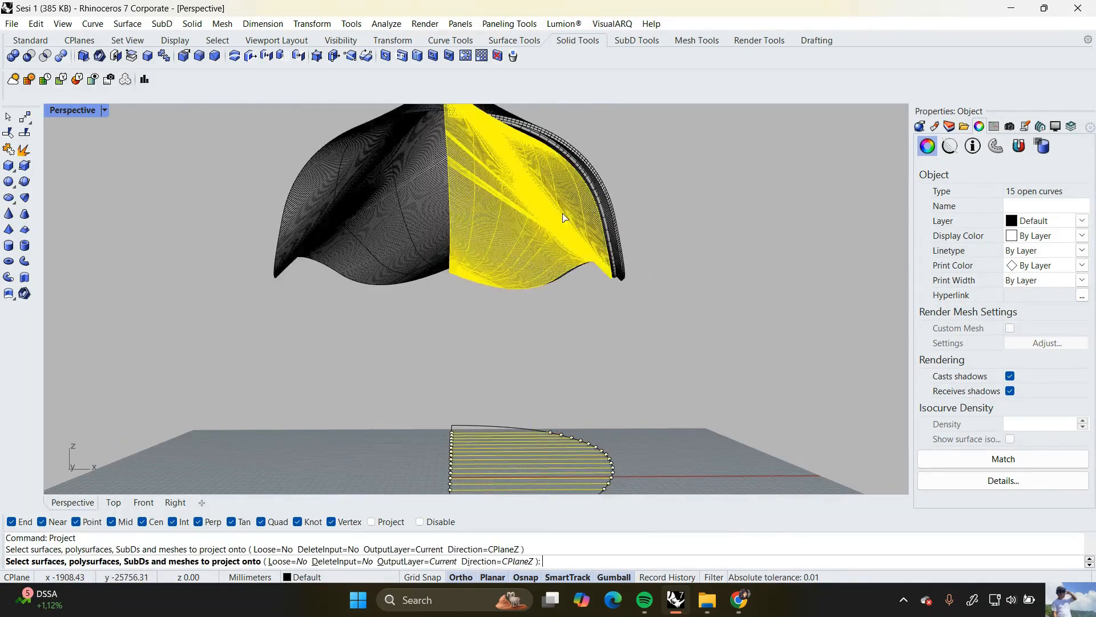
{"action": "key", "text": "Return"}
{"action": "mouse_move", "coordinate": [546, 226]}
{"action": "right_mouse_down"}
{"action": "mouse_move", "coordinate": [535, 213]}
{"action": "mouse_move", "coordinate": [565, 232]}
{"action": "right_mouse_up"}
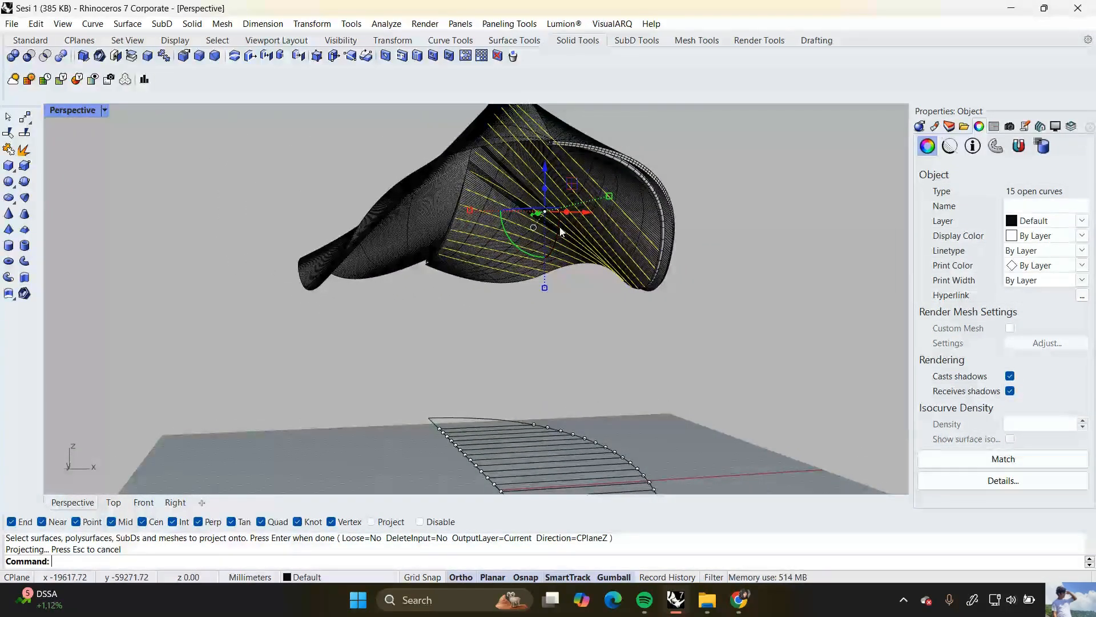
Create flat-capped pipes with a 70 mm diameter along the 15 projected curves
{"action": "scroll", "coordinate": [525, 239], "scroll_direction": "up", "scroll_amount": 4}
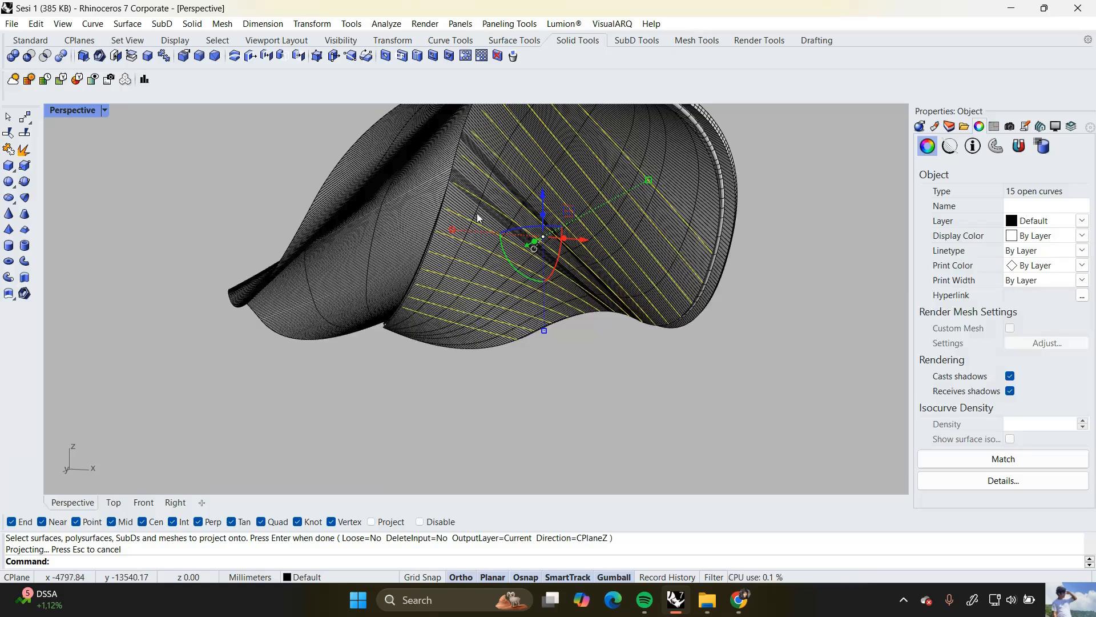
{"action": "scroll", "coordinate": [504, 242], "scroll_direction": "down", "scroll_amount": 3}
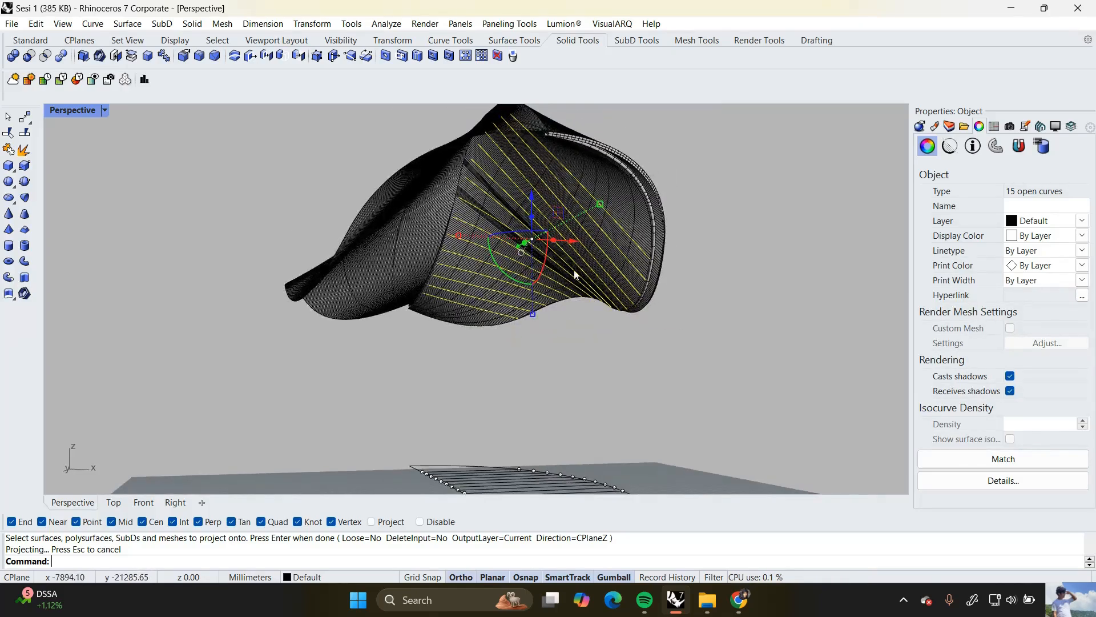
{"action": "right_click_drag", "start_coordinate": [575, 275], "coordinate": [685, 311]}
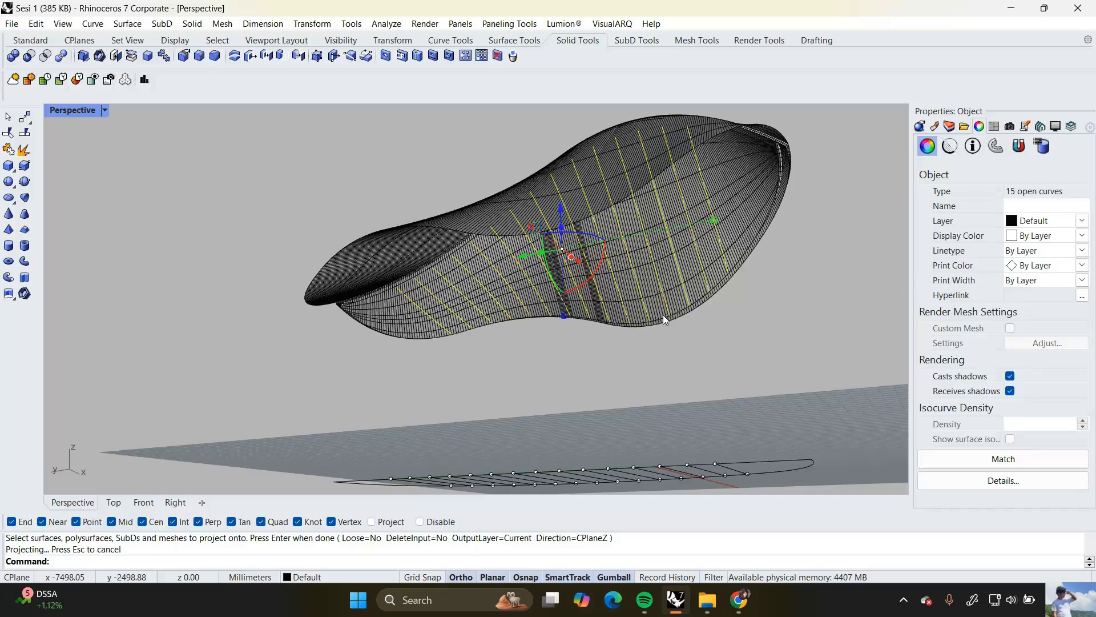
{"action": "right_click_drag", "start_coordinate": [647, 299], "coordinate": [559, 330]}
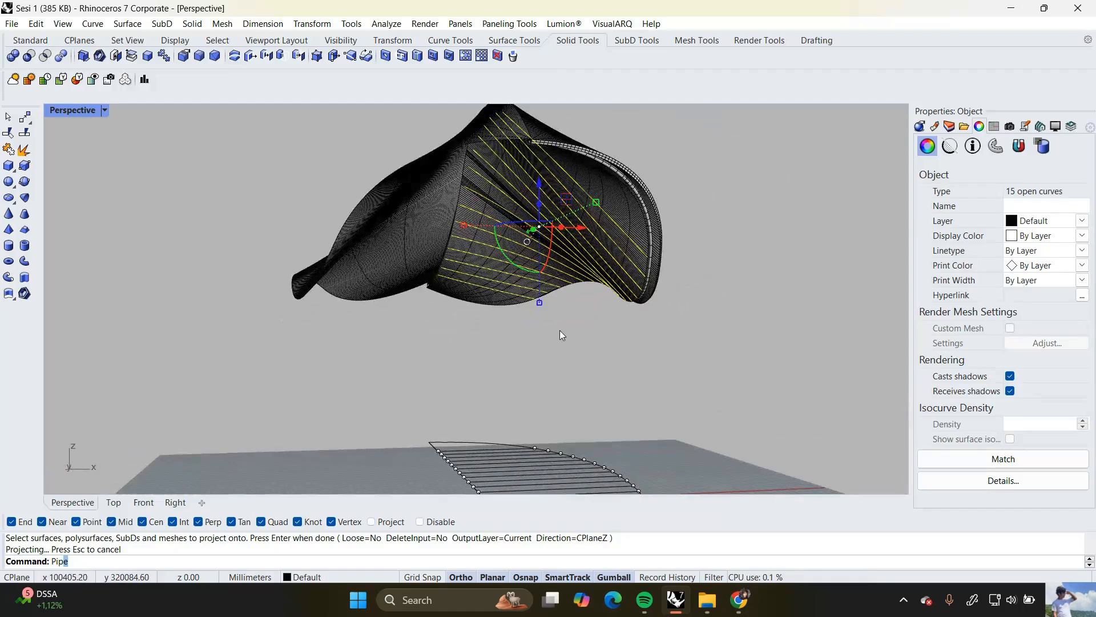
{"action": "key", "text": "Return"}
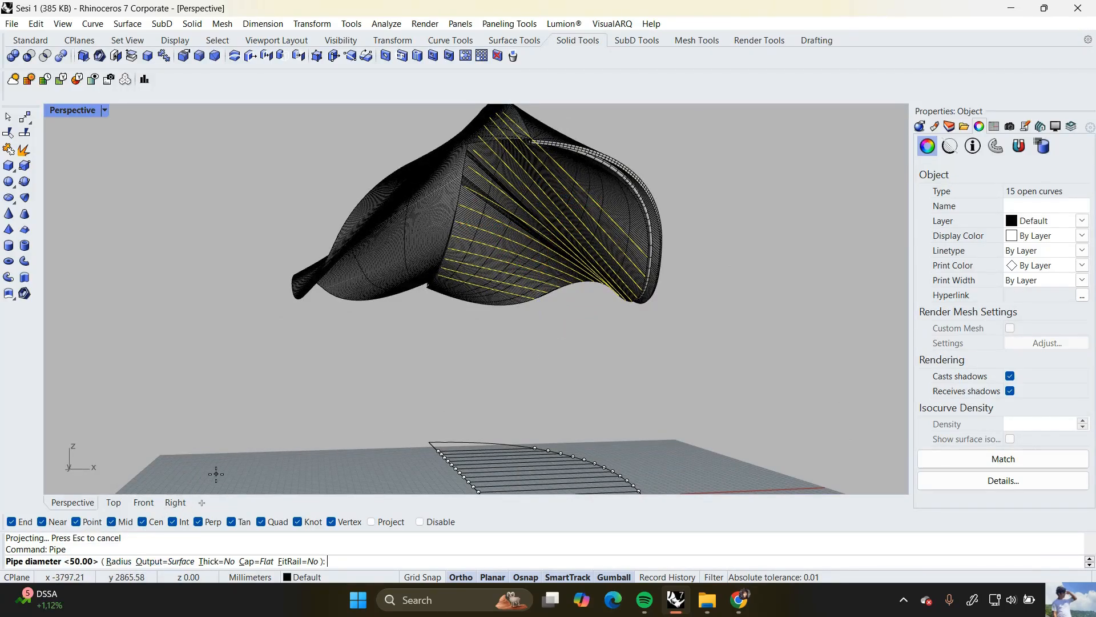
{"action": "key", "text": "Return"}
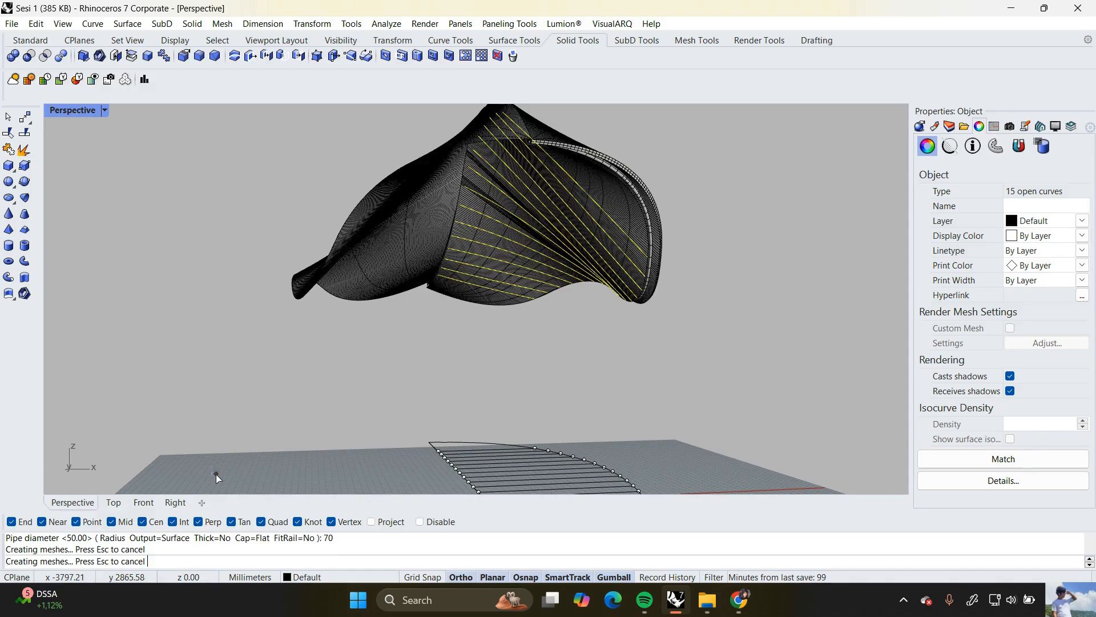
Inspect the new pipes along the roof's underside from several angles
{"action": "scroll", "coordinate": [622, 227], "scroll_direction": "up", "scroll_amount": 5}
{"action": "right_click_drag", "start_coordinate": [622, 228], "coordinate": [522, 300]}
{"action": "scroll", "coordinate": [606, 255], "scroll_direction": "down", "scroll_amount": 4}
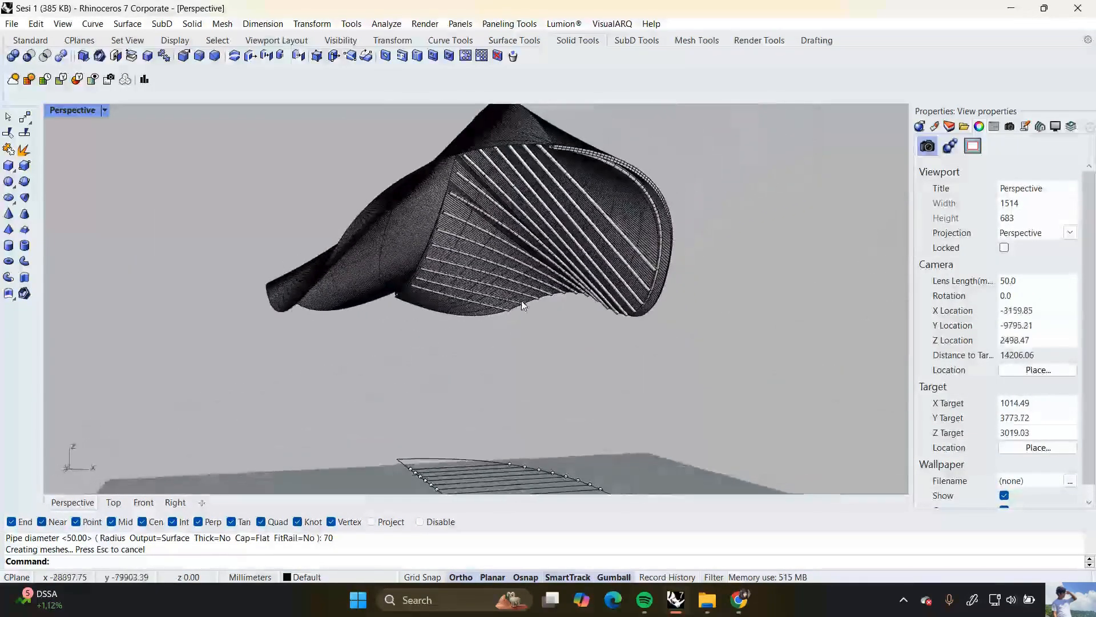
{"action": "scroll", "coordinate": [624, 228], "scroll_direction": "up", "scroll_amount": 3}
{"action": "scroll", "coordinate": [630, 223], "scroll_direction": "down", "scroll_amount": 5}
{"action": "right_click_drag", "start_coordinate": [629, 220], "coordinate": [677, 183]}
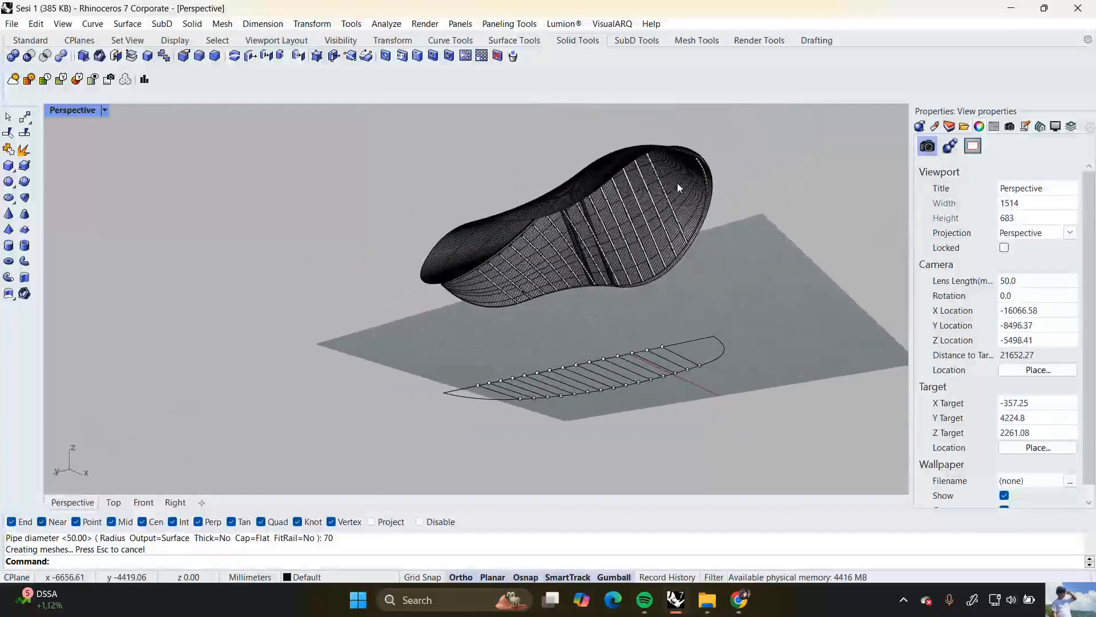
Divide the end segment of the flattened outline's straight edge into 2 equal parts, marking the division points
{"action": "right_click_drag", "start_coordinate": [522, 302], "coordinate": [365, 381]}
{"action": "scroll", "coordinate": [508, 300], "scroll_direction": "down", "scroll_amount": 2}
{"action": "right_click_drag", "start_coordinate": [387, 461], "coordinate": [489, 308]}
{"action": "scroll", "coordinate": [395, 464], "scroll_direction": "up", "scroll_amount": 4}
{"action": "right_click_drag", "start_coordinate": [489, 307], "coordinate": [384, 377]}
{"action": "scroll", "coordinate": [414, 310], "scroll_direction": "up", "scroll_amount": 2}
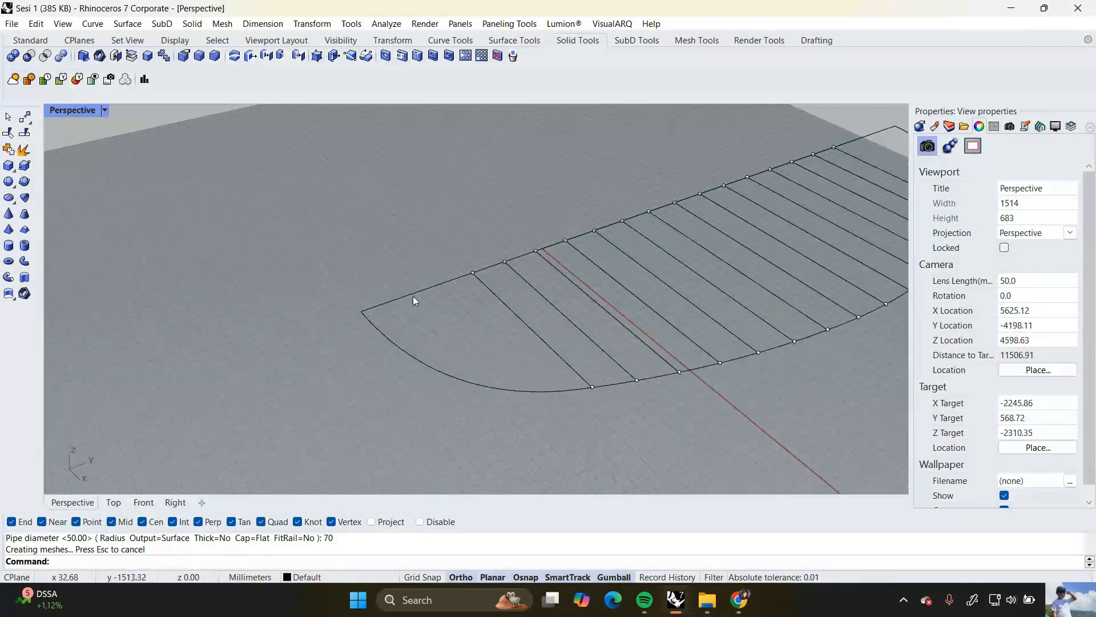
{"action": "left_click", "coordinate": [412, 300]}
{"action": "left_click", "coordinate": [417, 293]}
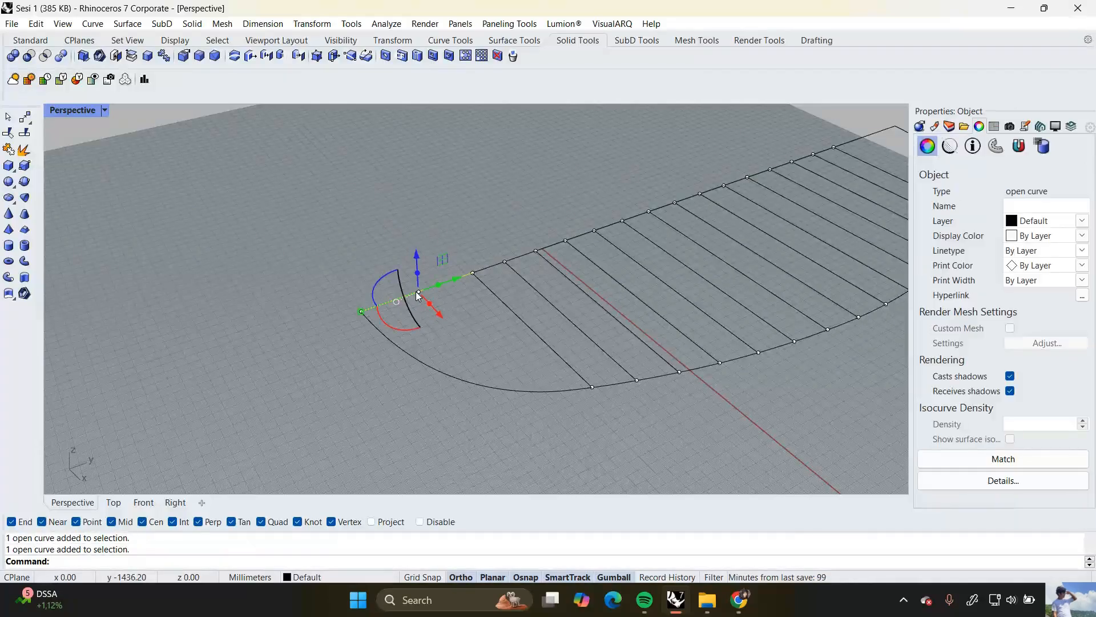
{"action": "type", "text": "Divide"}
{"action": "key", "text": "Return"}
{"action": "type", "text": "2"}
{"action": "key", "text": "Return"}
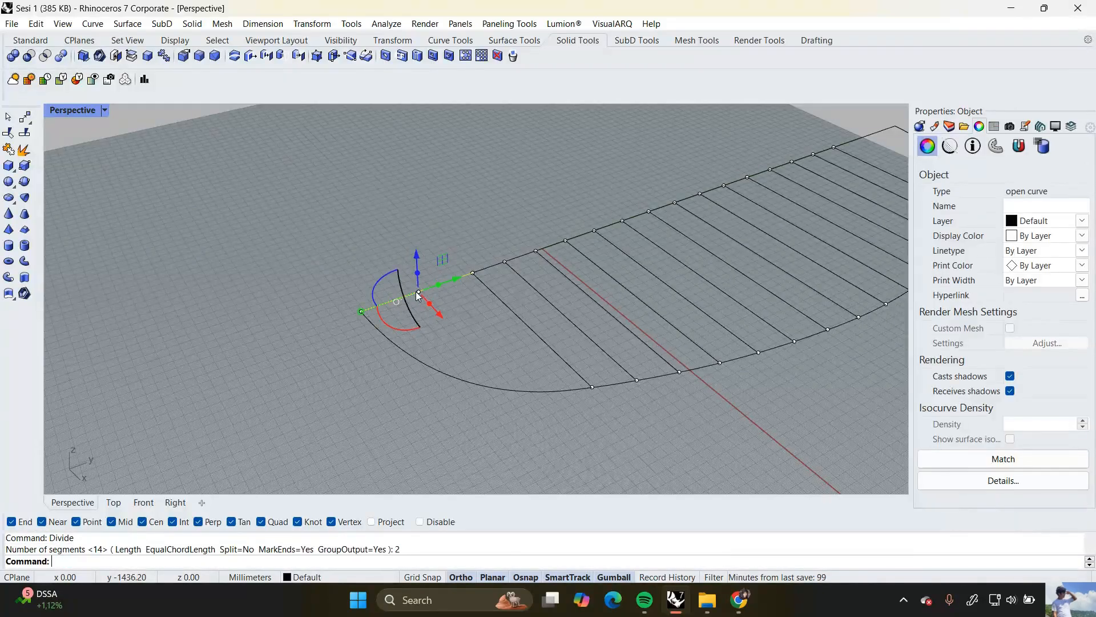
{"action": "left_click", "coordinate": [407, 282]}
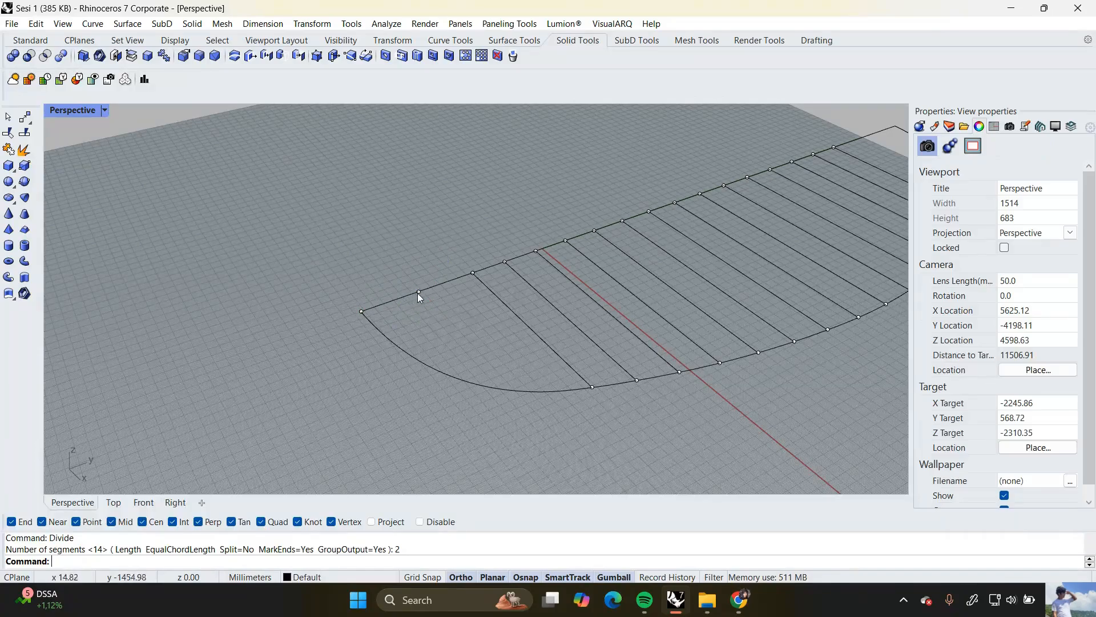
Try to split the straight edge's end segment using the grouped division points as cutting objects
{"action": "left_click", "coordinate": [388, 307]}
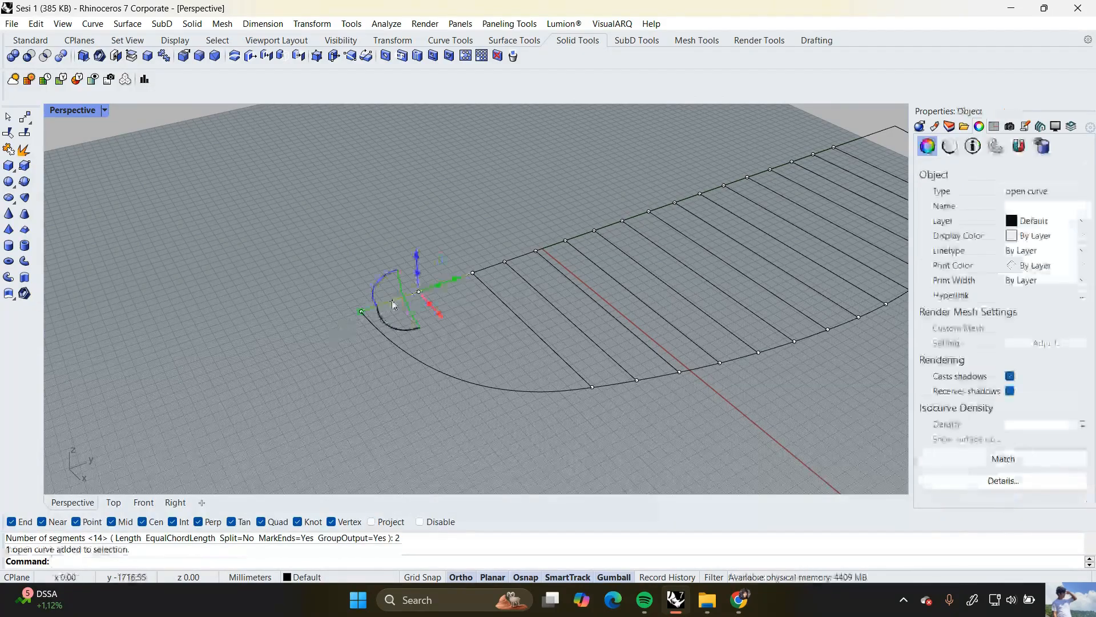
{"action": "type", "text": "Split"}
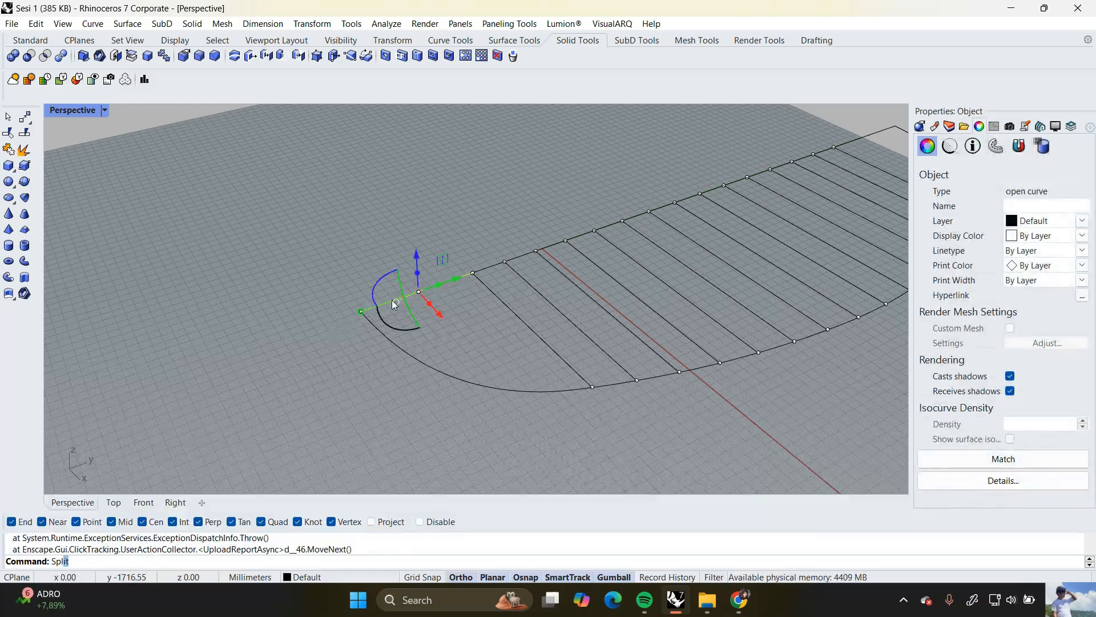
{"action": "key", "text": "Return"}
{"action": "left_click_drag", "start_coordinate": [412, 288], "coordinate": [427, 302]}
{"action": "key", "text": "Return"}
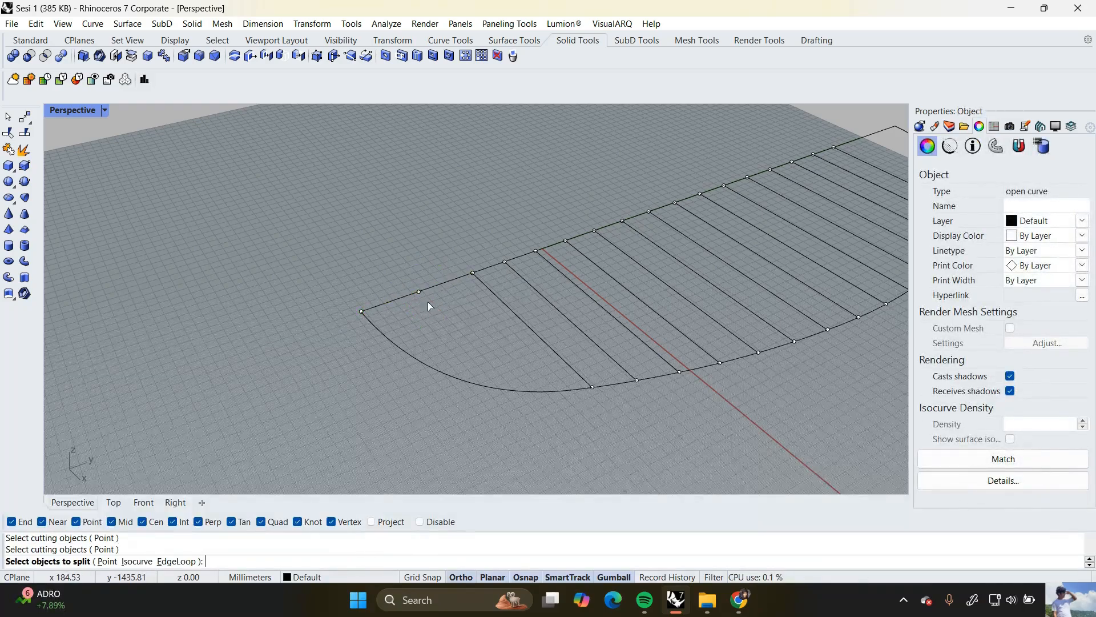
{"action": "key", "text": "Return"}
{"action": "left_click", "coordinate": [433, 287]}
{"action": "type", "text": "Sp"}
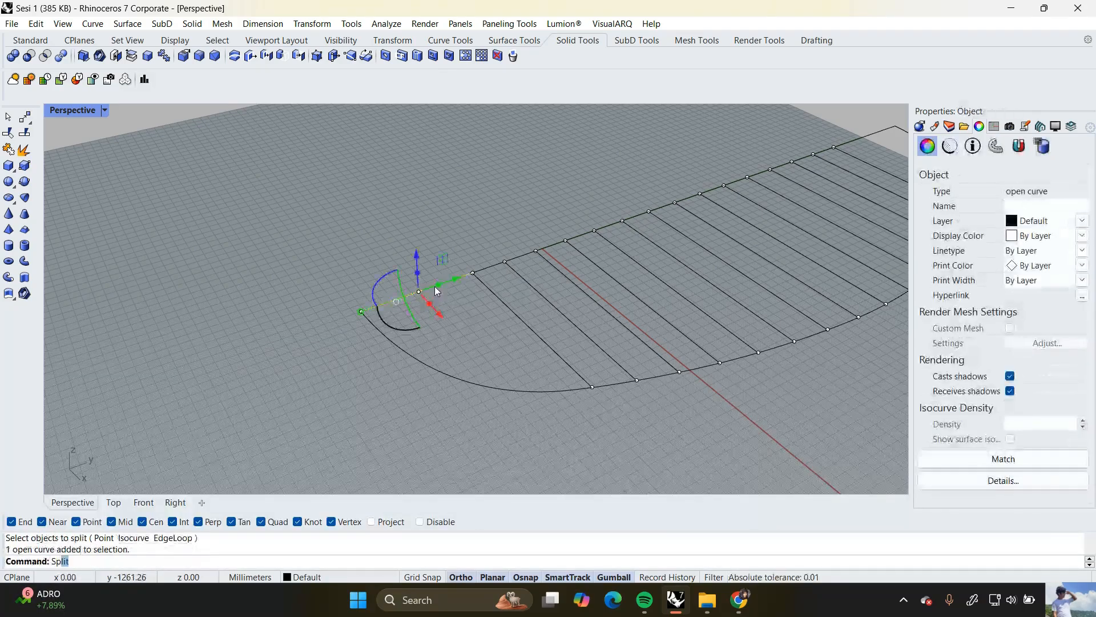
{"action": "type", "text": "lit"}
{"action": "key", "text": "Return"}
{"action": "key", "text": "Return"}
{"action": "key", "text": "Return"}
{"action": "key", "text": "Return"}
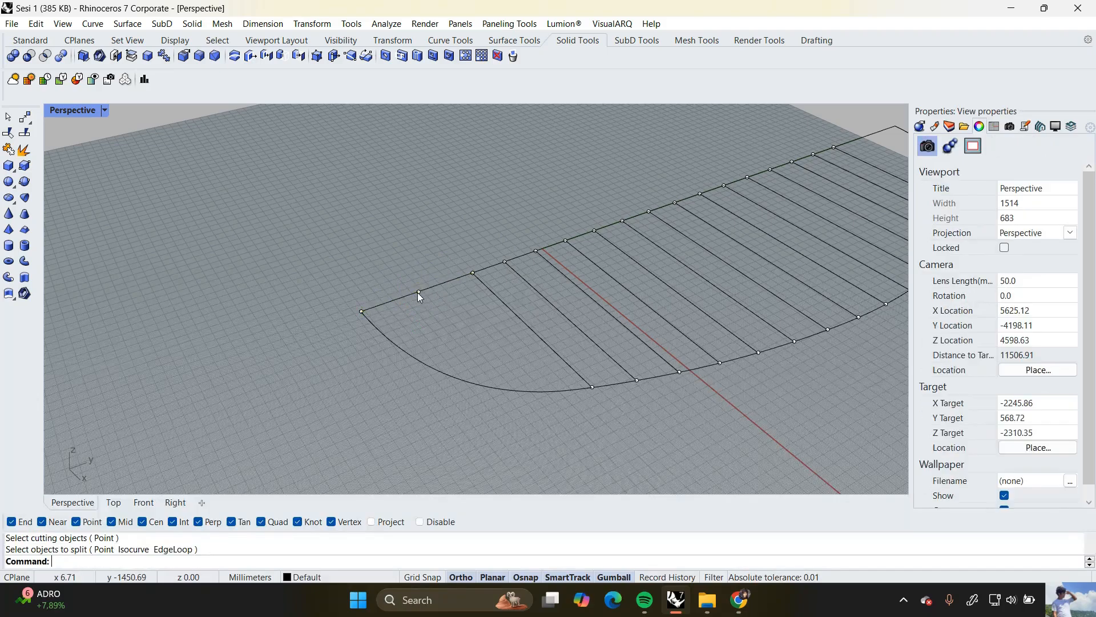
Ungroup the three division points on the straight edge's end segment
{"action": "left_click", "coordinate": [417, 292]}
{"action": "left_click", "coordinate": [425, 296]}
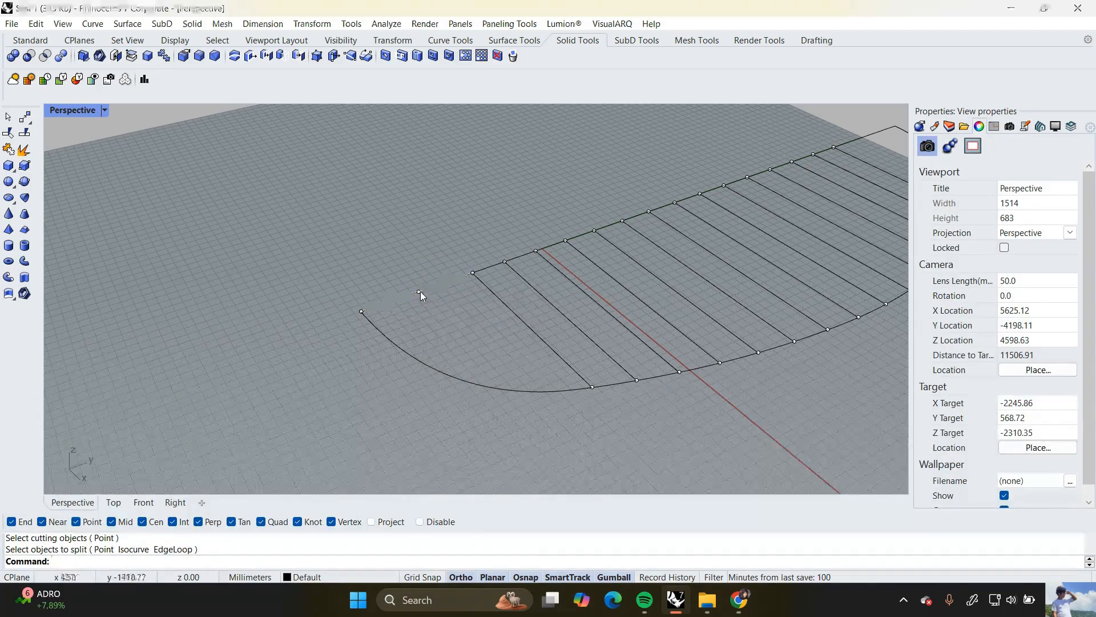
{"action": "left_click", "coordinate": [420, 292]}
{"action": "left_click", "coordinate": [450, 338]}
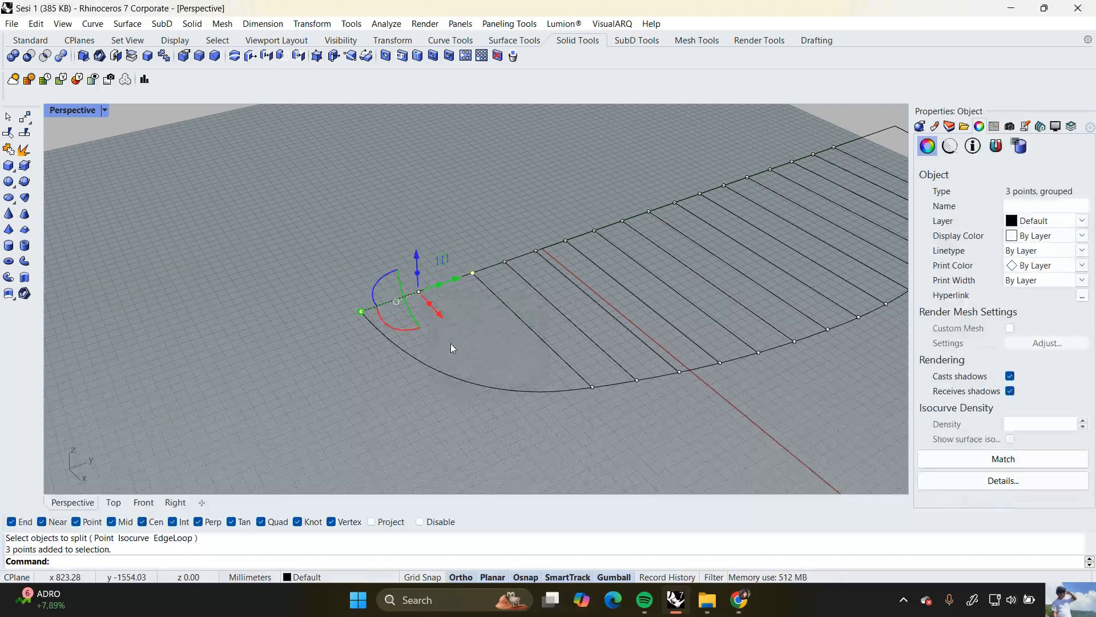
{"action": "type", "text": "Ungroup"}
{"action": "key", "text": "Return"}
Split the straight edge's end segment at its middle division point
{"action": "left_click", "coordinate": [456, 280]}
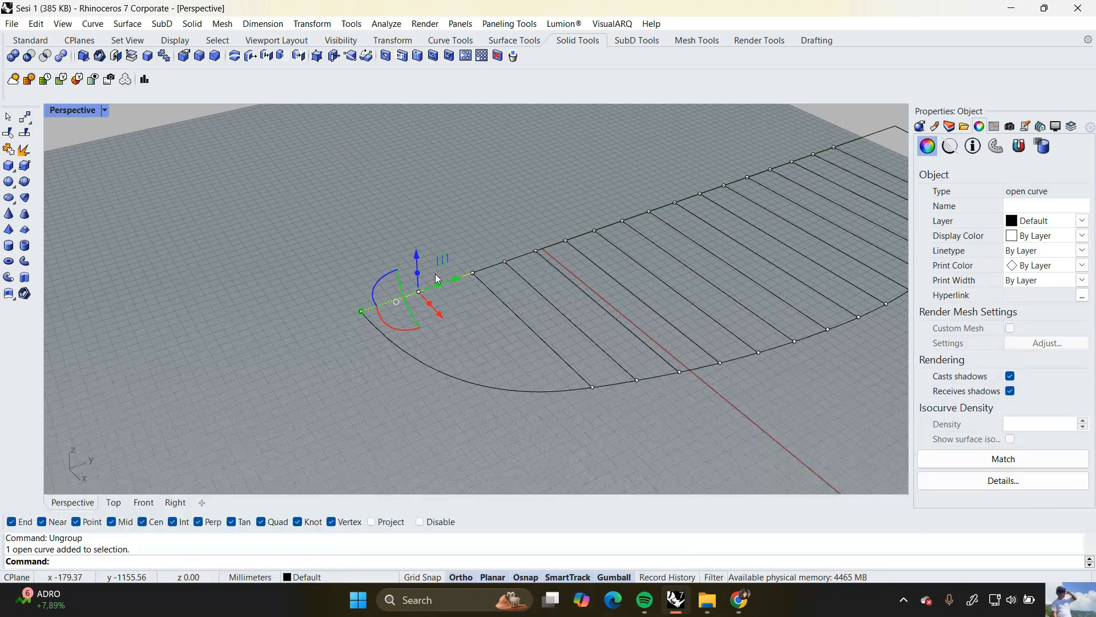
{"action": "type", "text": "Split"}
{"action": "key", "text": "Return"}
{"action": "left_click_drag", "start_coordinate": [398, 263], "coordinate": [430, 310]}
{"action": "key", "text": "Return"}
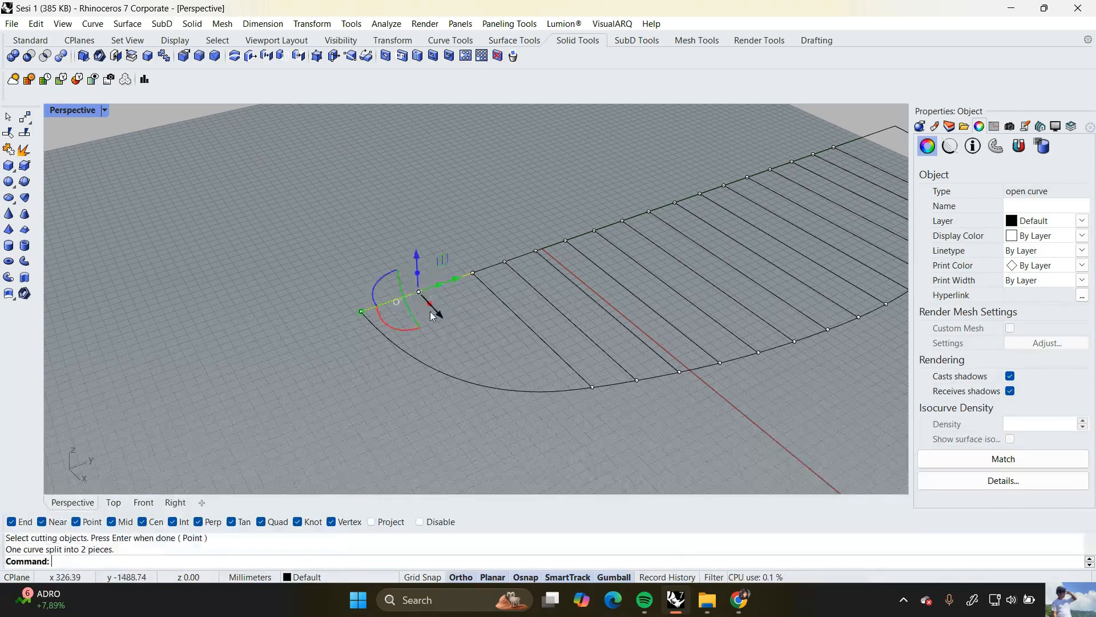
Delete the outer half of the split straight segment, next to the outline's tip
{"action": "left_click", "coordinate": [440, 303]}
{"action": "left_click", "coordinate": [445, 283]}
{"action": "left_click", "coordinate": [408, 306]}
{"action": "left_click", "coordinate": [392, 302]}
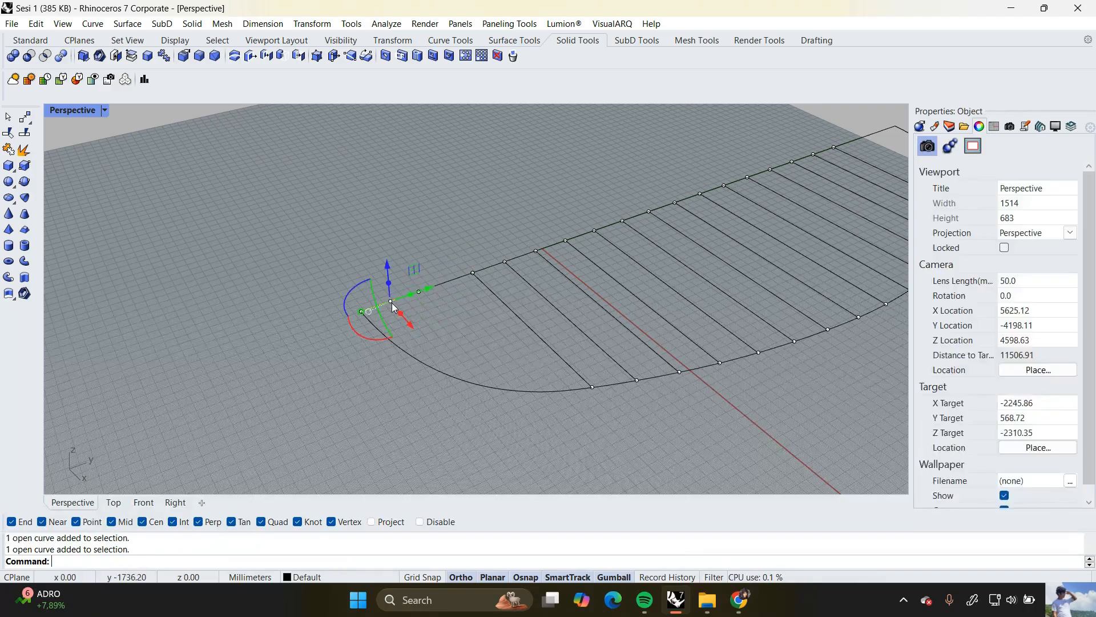
{"action": "key", "text": "Delete"}
Try dividing the outline's curved end segment into 380 mm lengths and delete the resulting points
{"action": "left_click", "coordinate": [422, 361]}
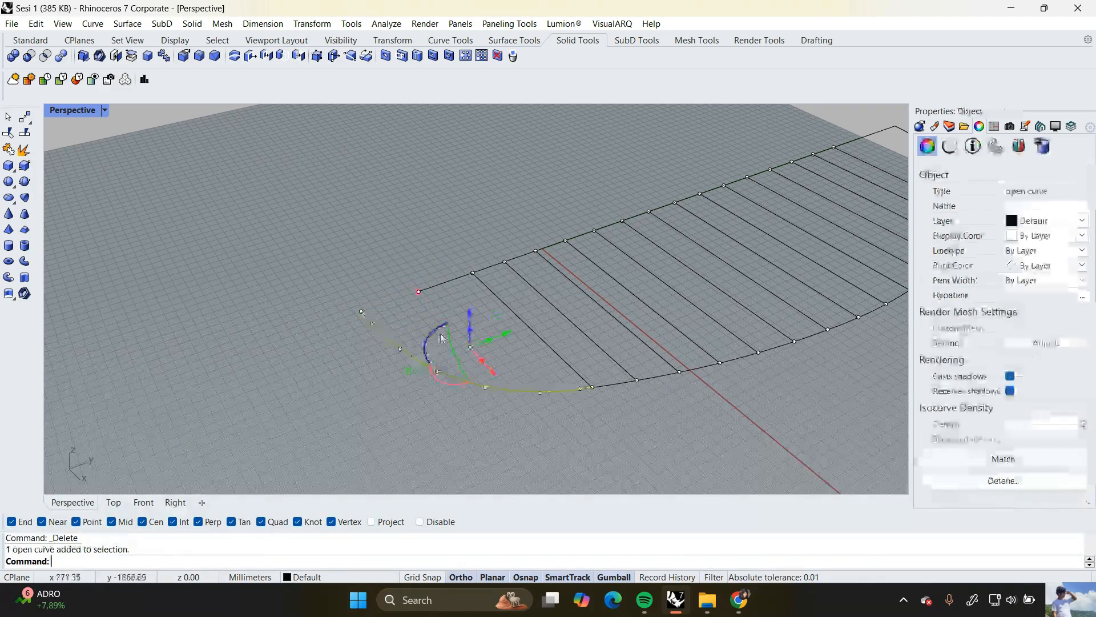
{"action": "type", "text": "Divide"}
{"action": "key", "text": "Return"}
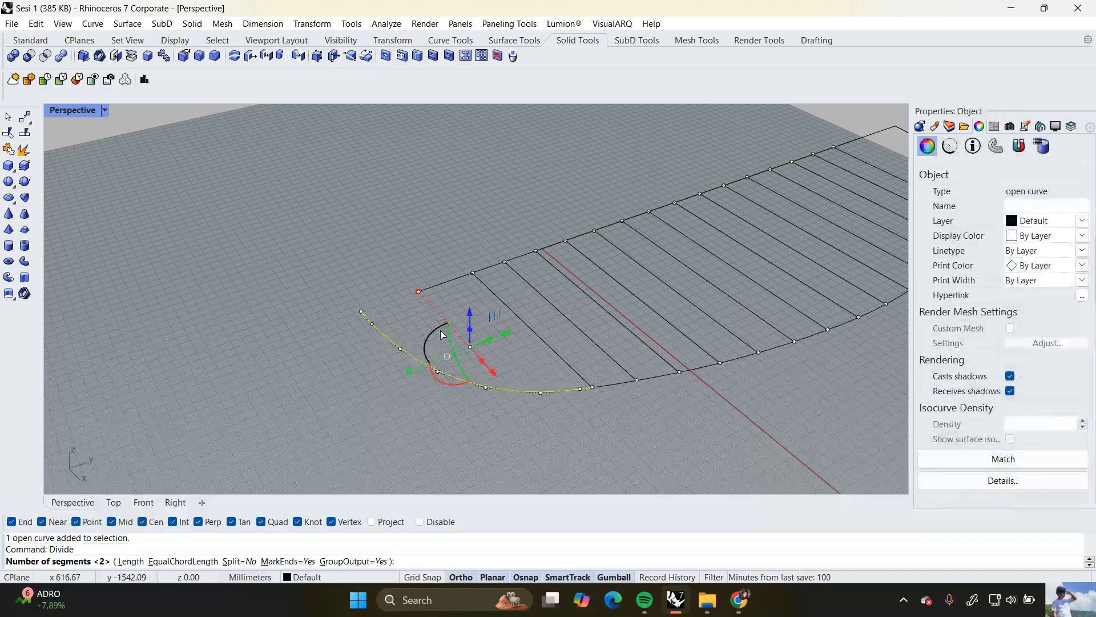
{"action": "left_click", "coordinate": [131, 562]}
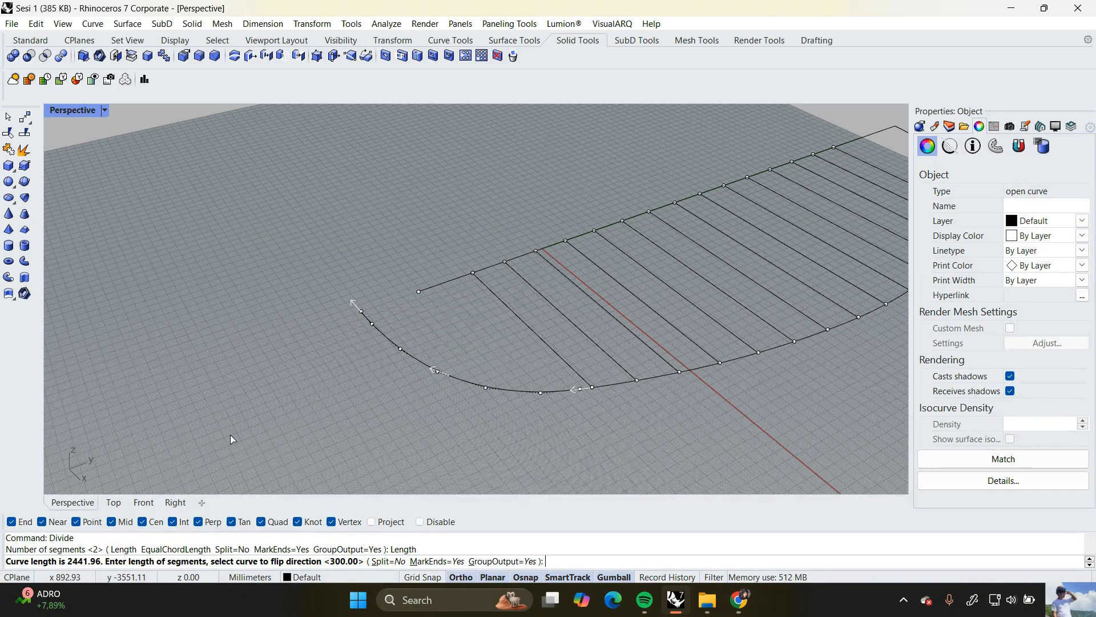
{"action": "type", "text": "380"}
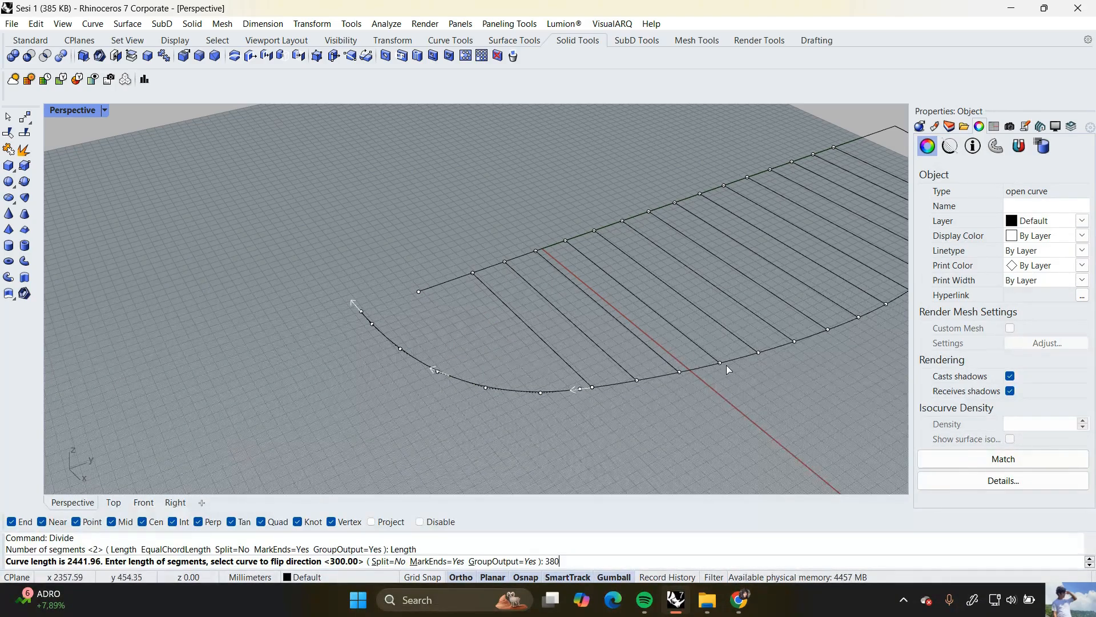
{"action": "key", "text": "Return"}
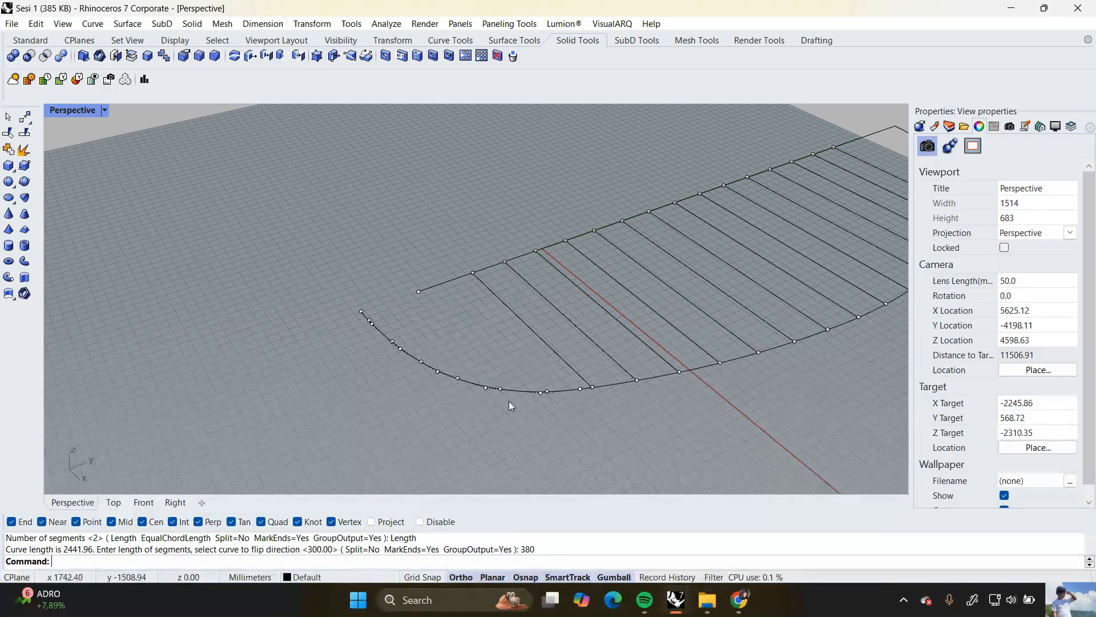
{"action": "left_click", "coordinate": [501, 390]}
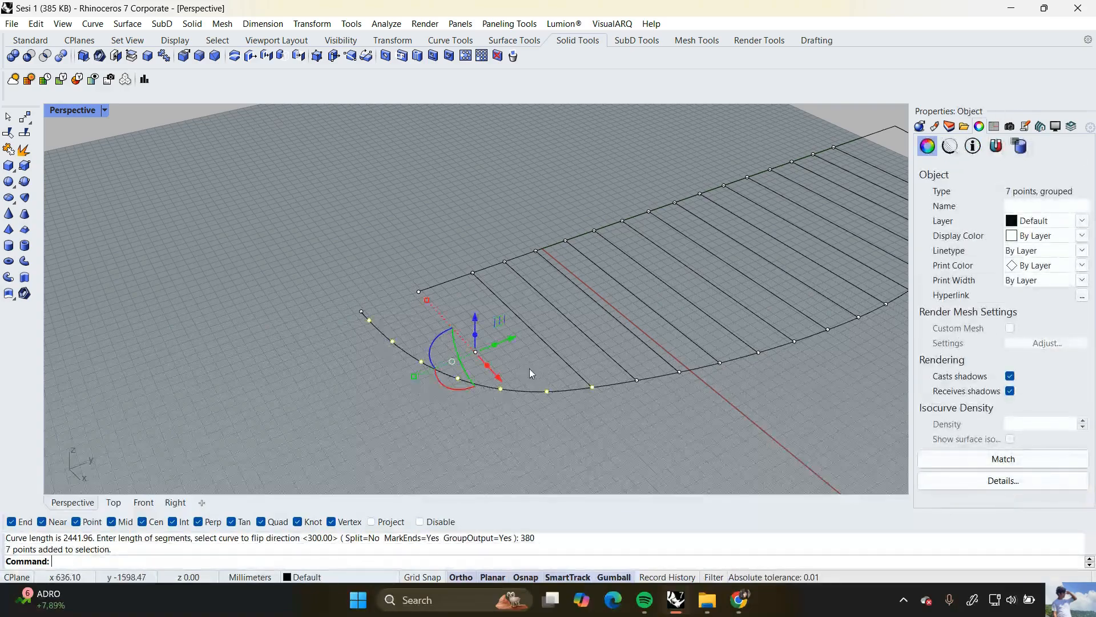
{"action": "key", "text": "Delete"}
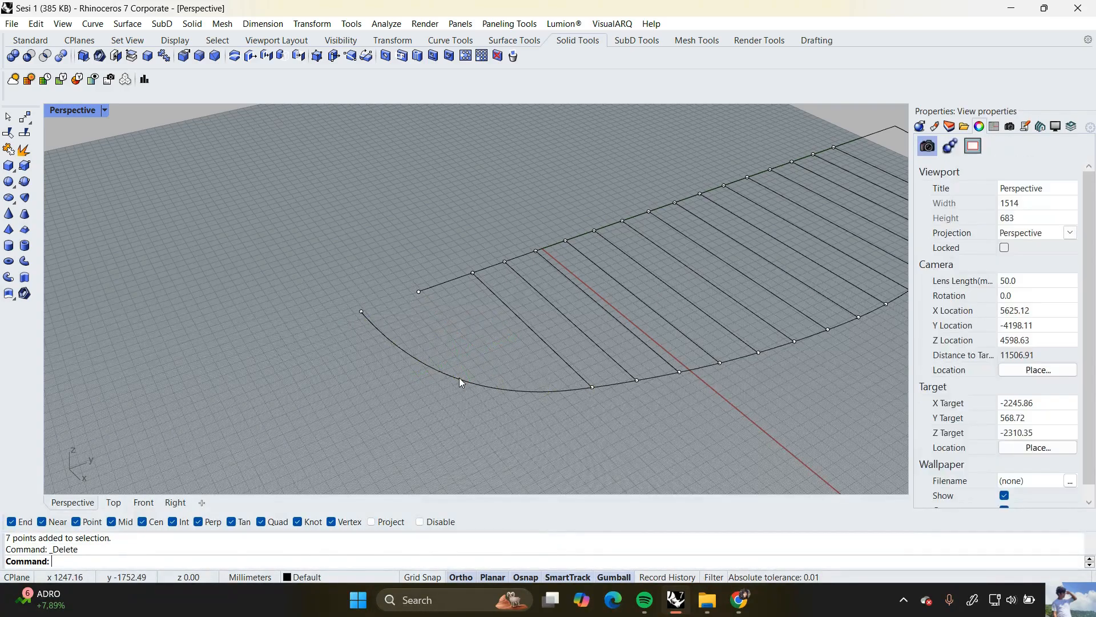
Divide the outline's curved end segment into 6 equal segments
{"action": "left_click", "coordinate": [460, 380]}
{"action": "key", "text": "Return"}
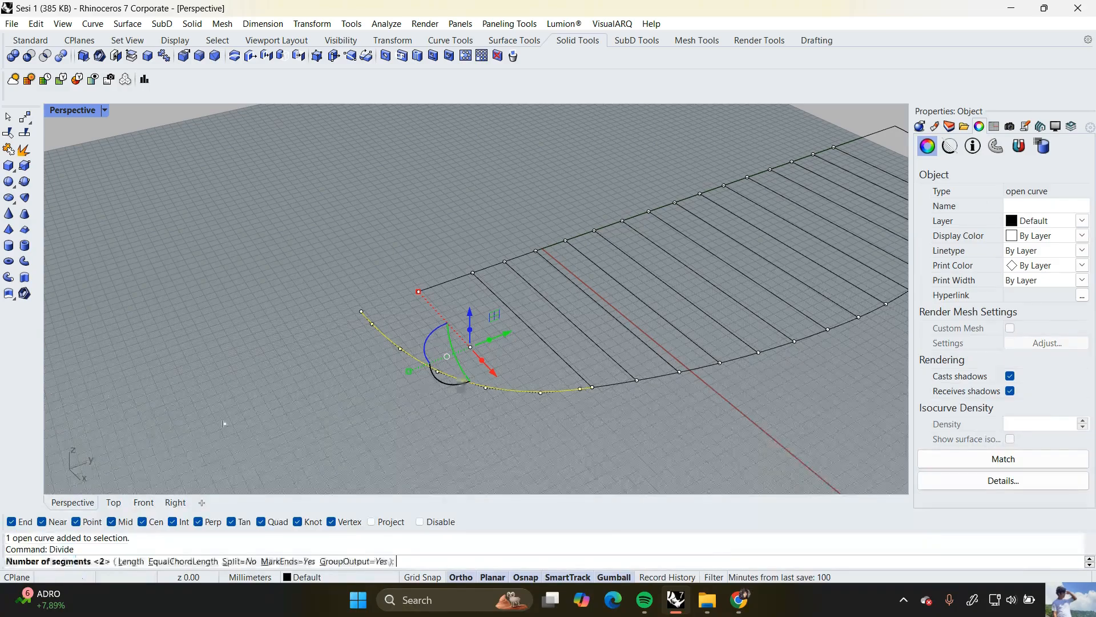
{"action": "type", "text": "6"}
{"action": "key", "text": "Return"}
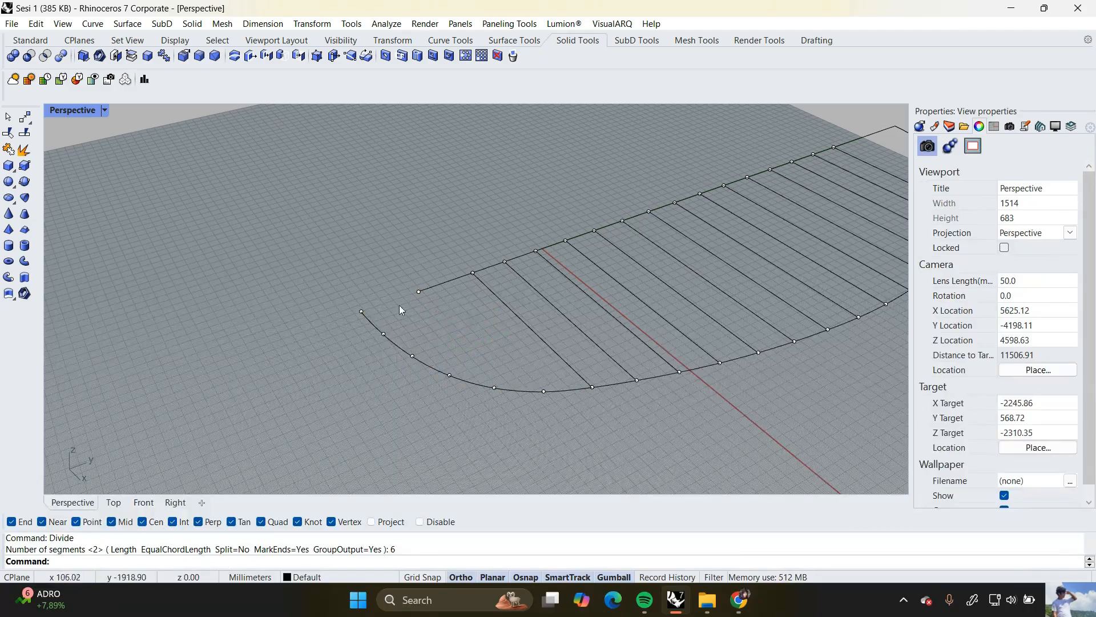
Divide the remaining inner half of the straight end segment into 6 equal segments
{"action": "left_click", "coordinate": [439, 288]}
{"action": "scroll", "coordinate": [443, 291], "scroll_direction": "up", "scroll_amount": 2}
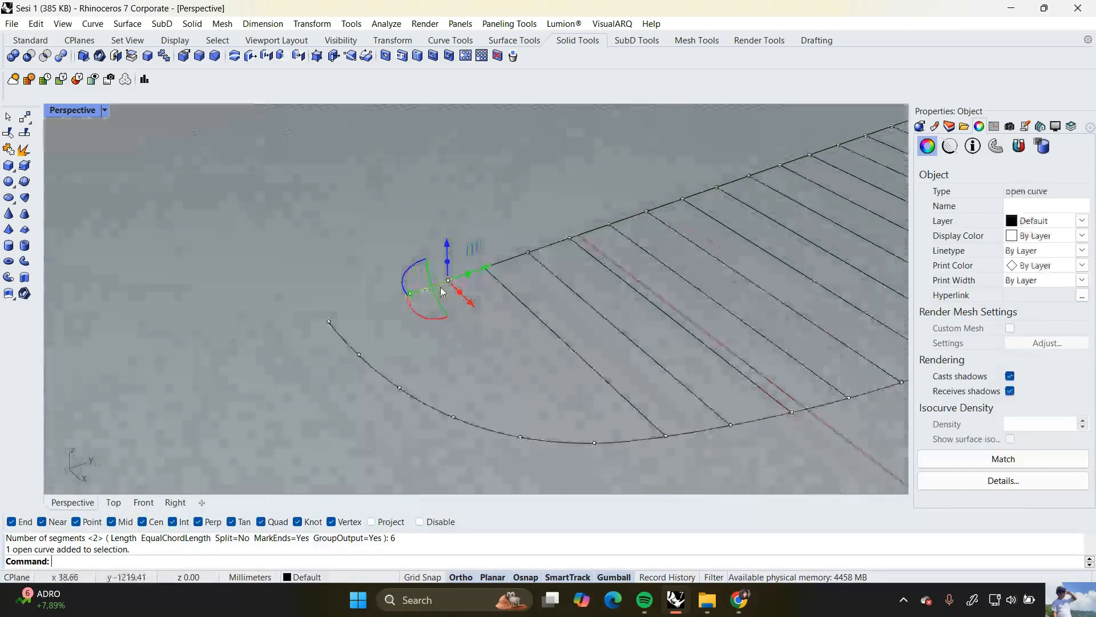
{"action": "key", "text": "Return"}
{"action": "key", "text": "Return"}
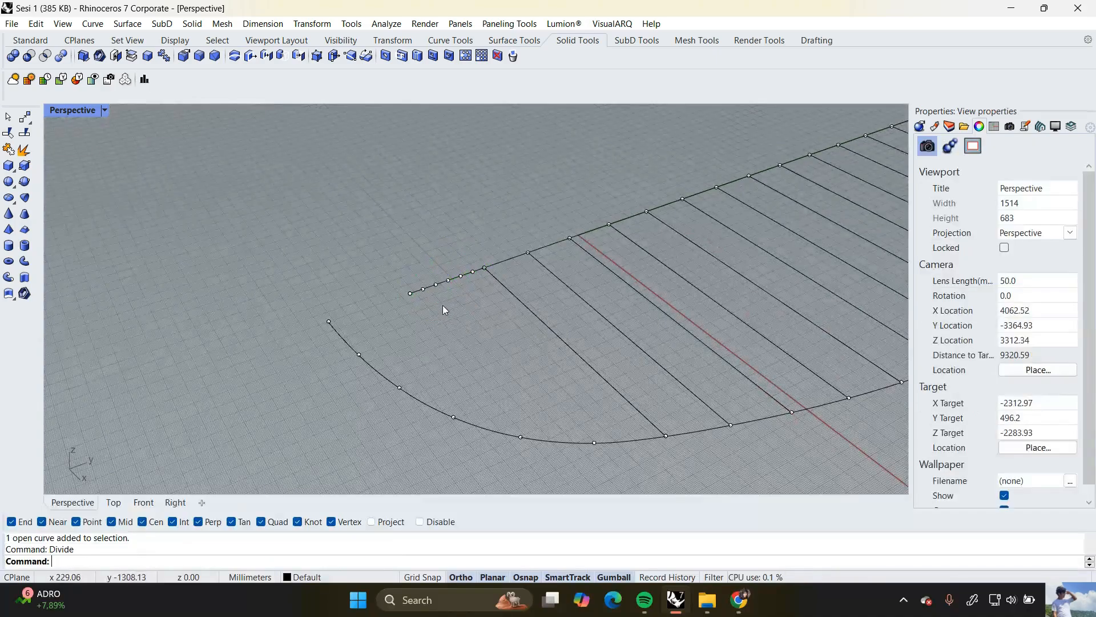
Try a first fan line from the straight edge to the curved end's nearest division point and undo it
{"action": "type", "text": "line"}
{"action": "key", "text": "Return"}
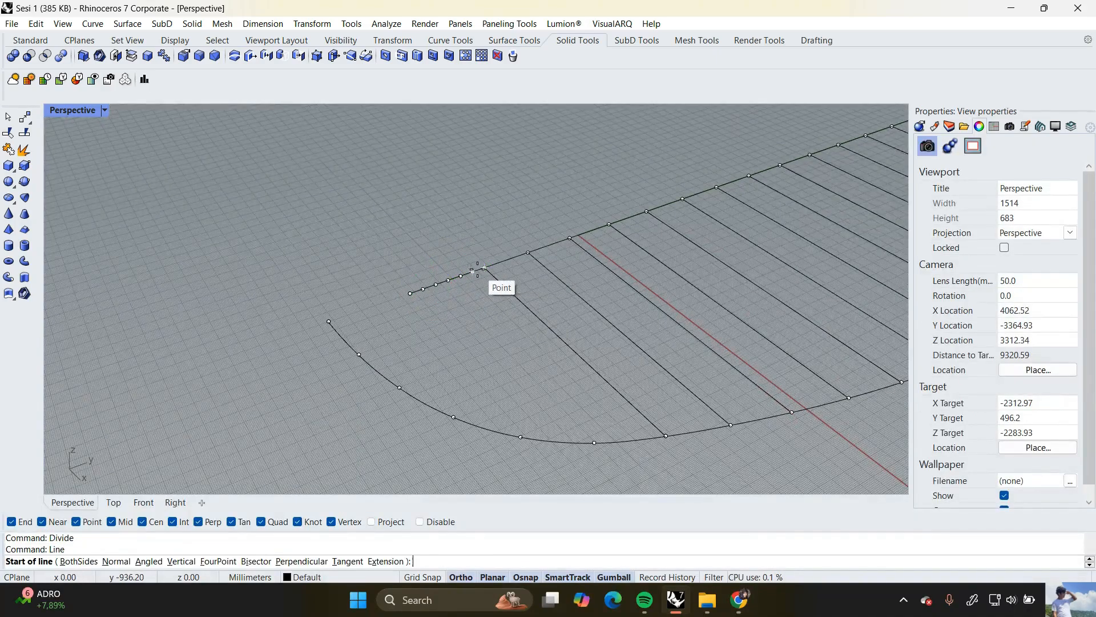
{"action": "left_click", "coordinate": [477, 268]}
{"action": "left_click", "coordinate": [594, 443]}
{"action": "key", "text": "Return"}
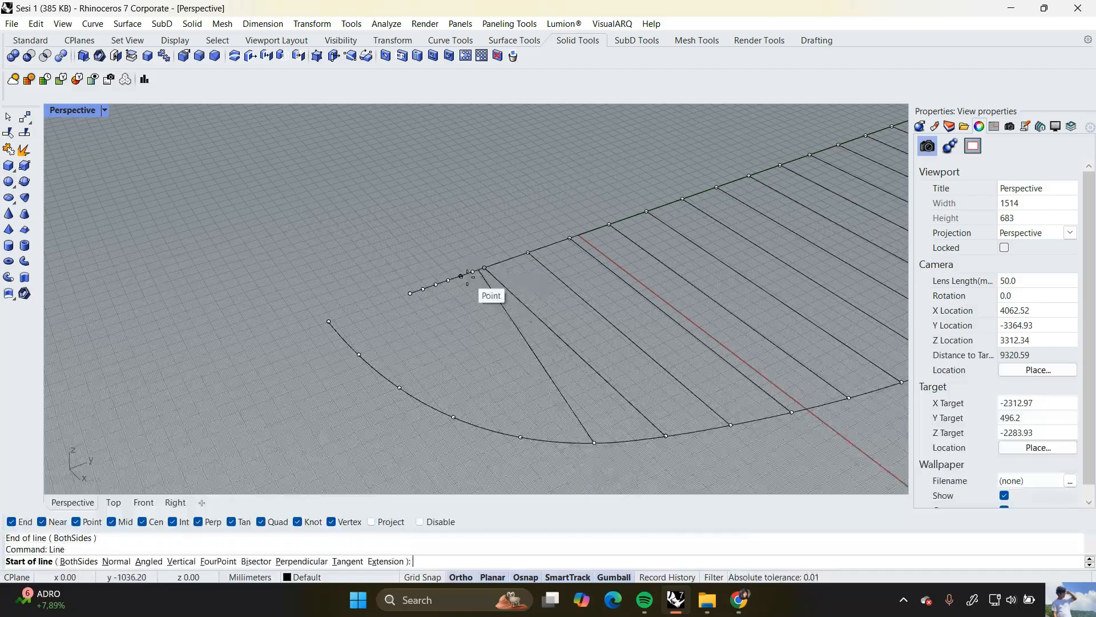
{"action": "key", "text": "Escape"}
{"action": "key", "text": "ctrl+z"}
Draw three fanned lines connecting matching division points of the straight and curved end segments, starting beside the last cross line
{"action": "key", "text": "Return"}
{"action": "left_click", "coordinate": [472, 272]}
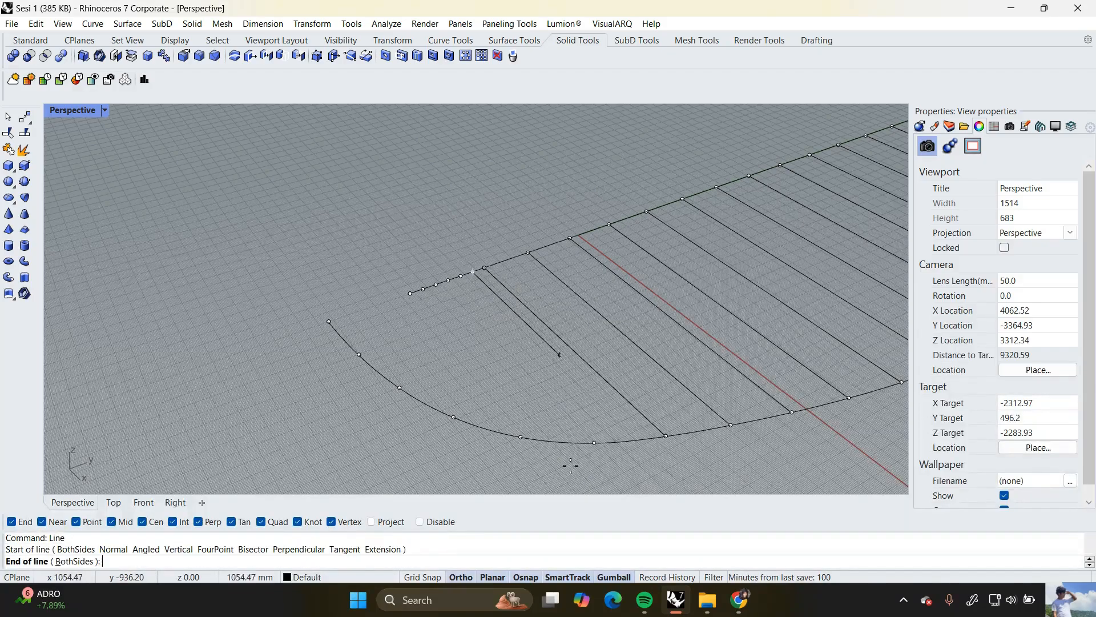
{"action": "left_click", "coordinate": [596, 443]}
{"action": "key", "text": "Return"}
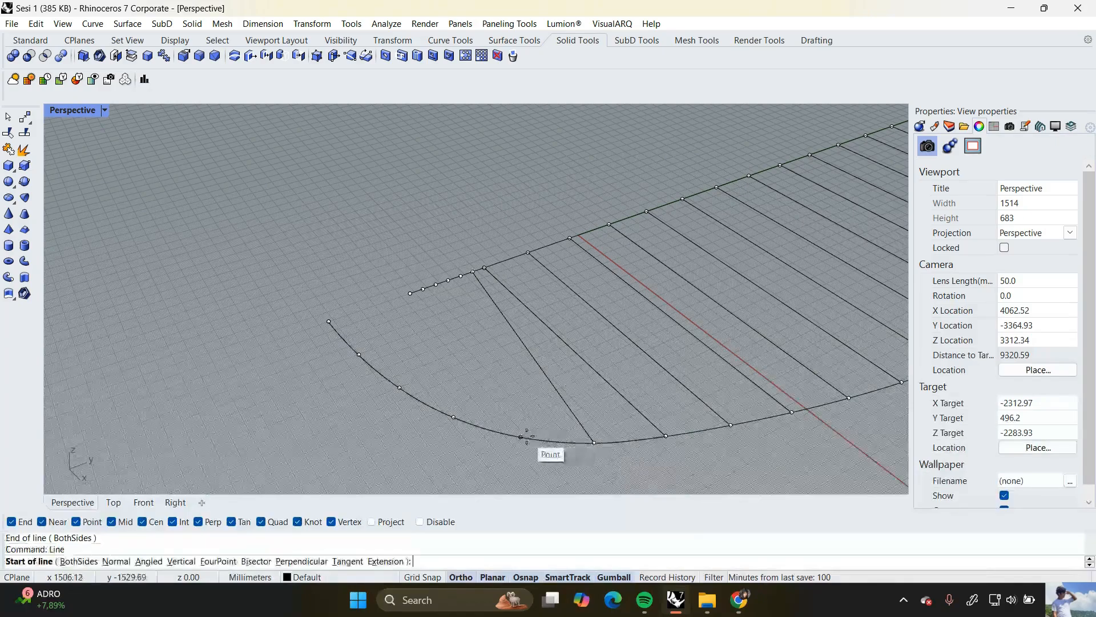
{"action": "left_click", "coordinate": [520, 437]}
{"action": "left_click", "coordinate": [461, 275]}
{"action": "key", "text": "Return"}
{"action": "left_click", "coordinate": [449, 280]}
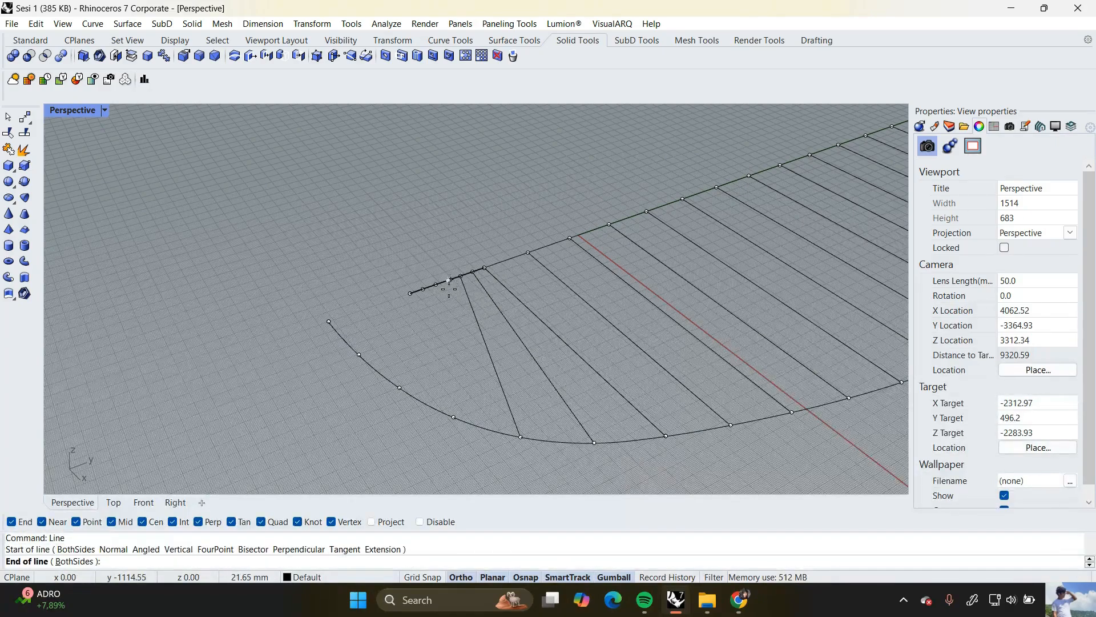
{"action": "left_click", "coordinate": [453, 417]}
{"action": "key", "text": "Return"}
Complete the fan with three more lines joining the remaining point pairs, the last one running to the outline's tip
{"action": "left_click", "coordinate": [436, 283]}
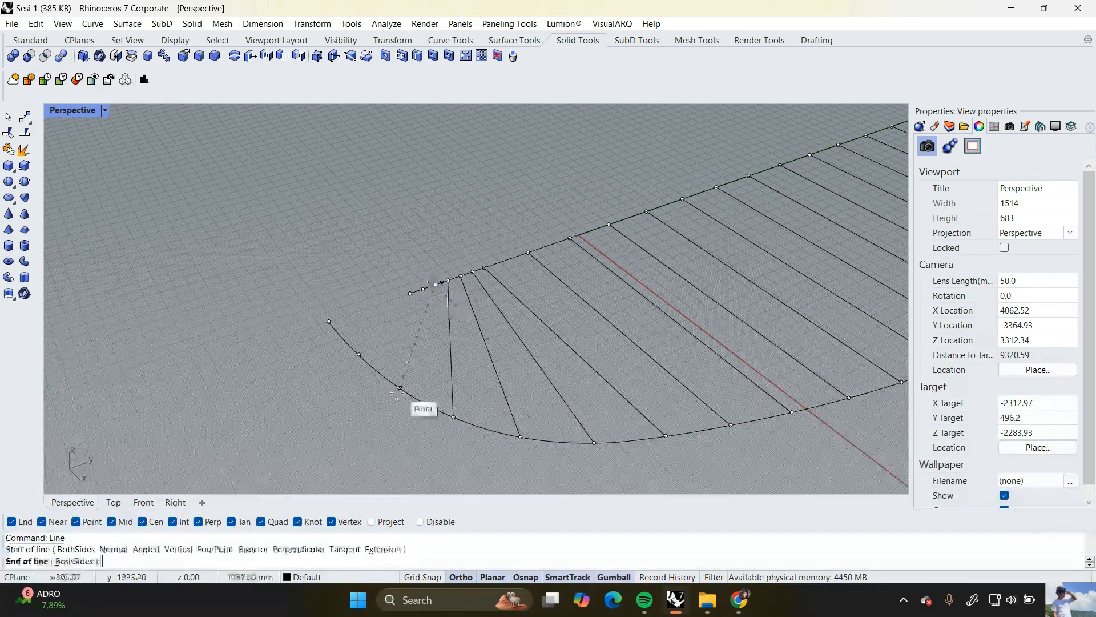
{"action": "left_click", "coordinate": [399, 386]}
{"action": "key", "text": "Return"}
{"action": "left_click", "coordinate": [423, 289]}
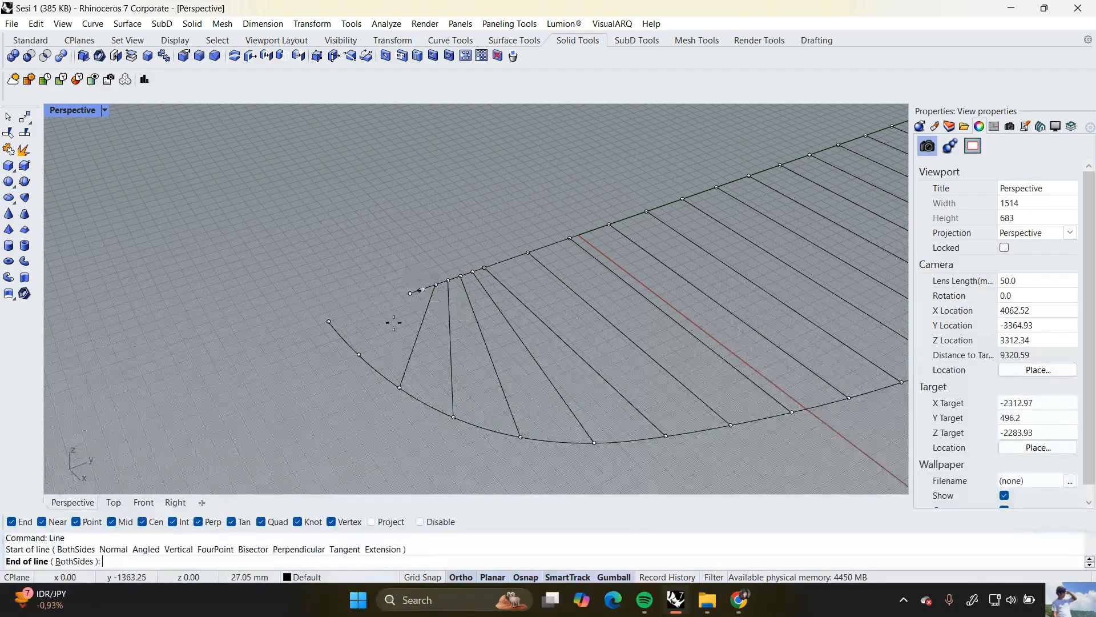
{"action": "left_click", "coordinate": [359, 354]}
{"action": "key", "text": "Return"}
{"action": "left_click", "coordinate": [329, 321]}
{"action": "left_click", "coordinate": [410, 293]}
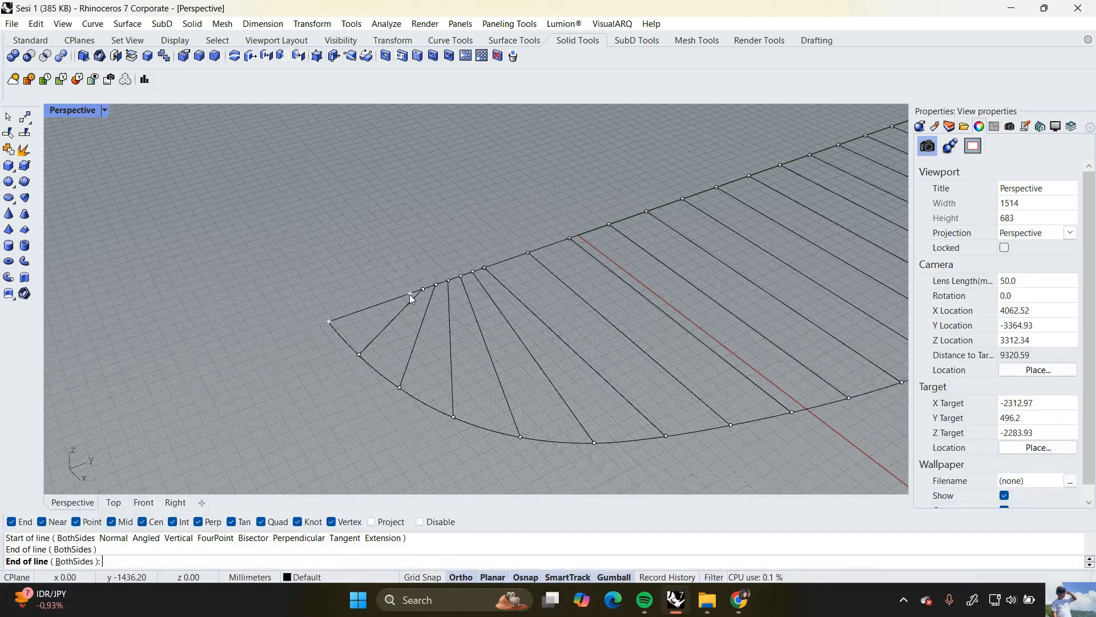
Divide the curved end segment at the outline's opposite end into 6 equal segments
{"action": "scroll", "coordinate": [425, 360], "scroll_direction": "down", "scroll_amount": 10}
{"action": "scroll", "coordinate": [536, 376], "scroll_direction": "up", "scroll_amount": 10}
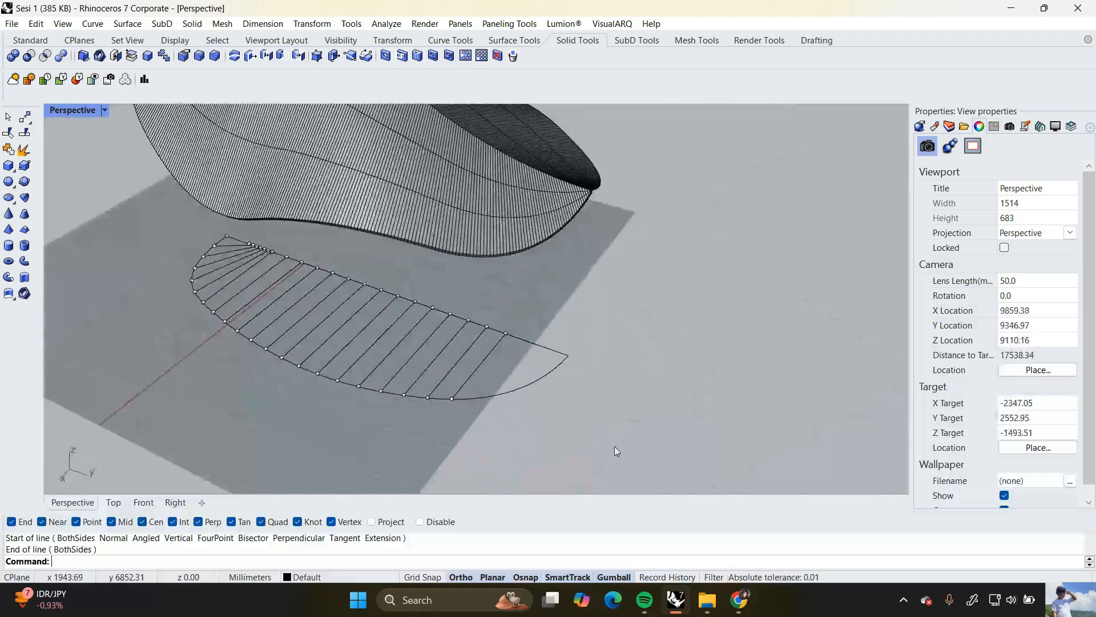
{"action": "mouse_move", "coordinate": [518, 382]}
{"action": "right_mouse_down"}
{"action": "mouse_move", "coordinate": [502, 386]}
{"action": "mouse_move", "coordinate": [528, 385]}
{"action": "right_mouse_up"}
{"action": "left_click", "coordinate": [519, 402]}
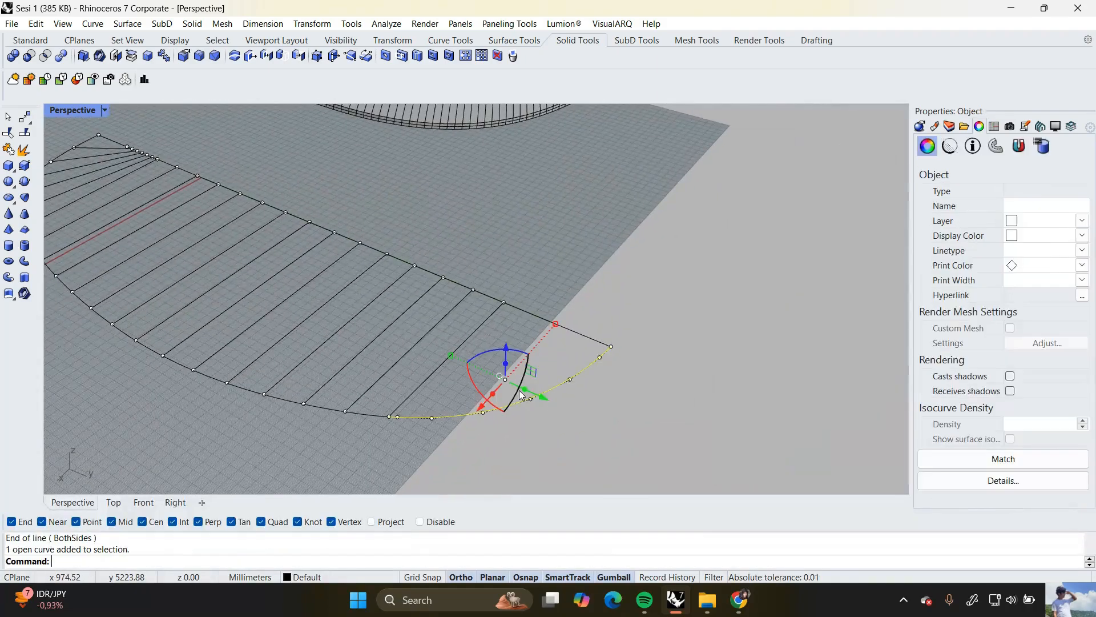
{"action": "type", "text": "Divide"}
{"action": "key", "text": "Return"}
{"action": "key", "text": "Return"}
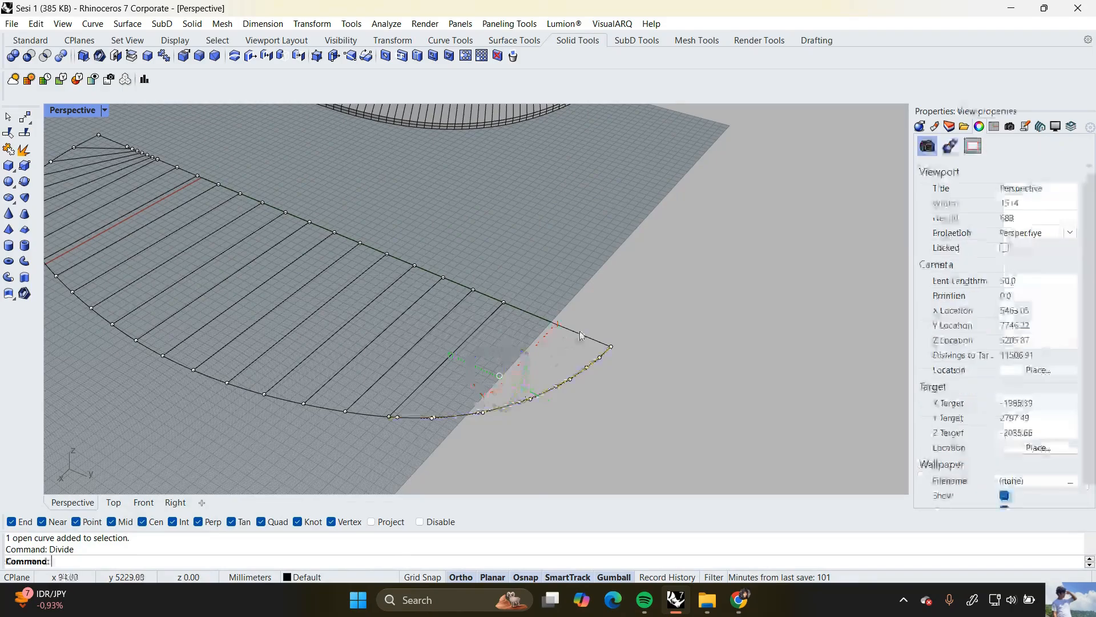
Remove the outer half of the straight end segment, from the outline's tip to the segment's midpoint
{"action": "left_click", "coordinate": [548, 299]}
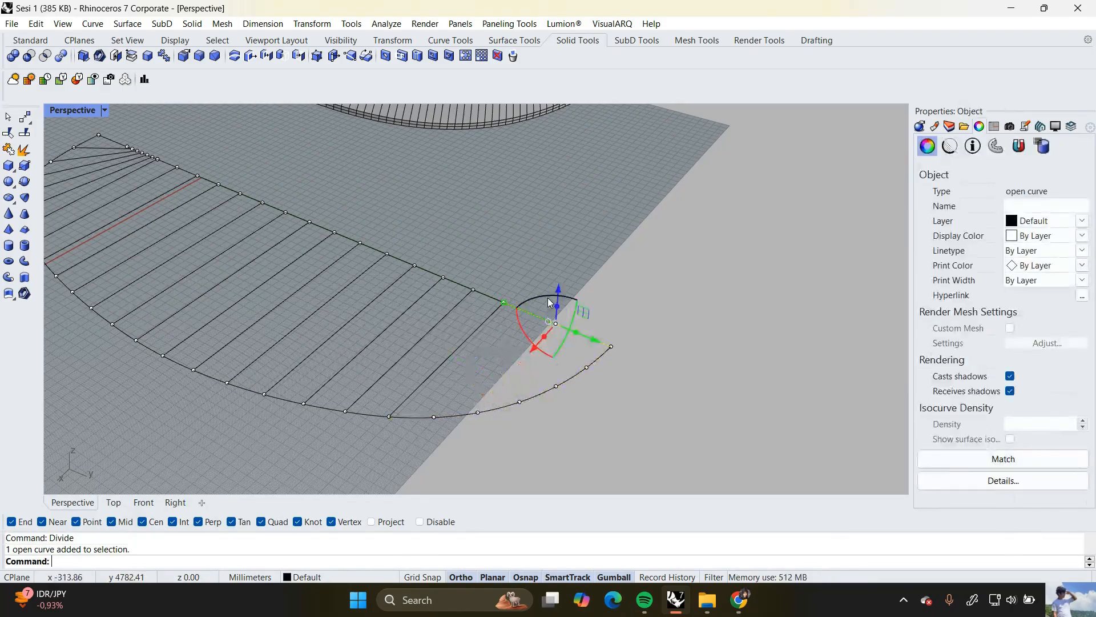
{"action": "type", "text": "Break"}
{"action": "key", "text": "Return"}
{"action": "left_click", "coordinate": [610, 346]}
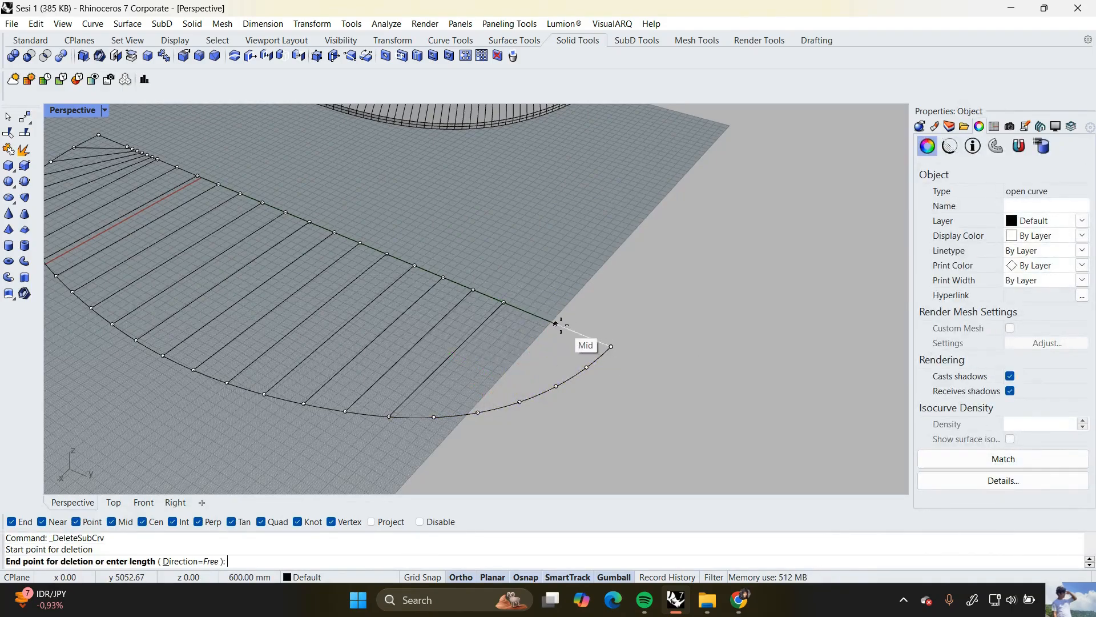
{"action": "left_click", "coordinate": [560, 325]}
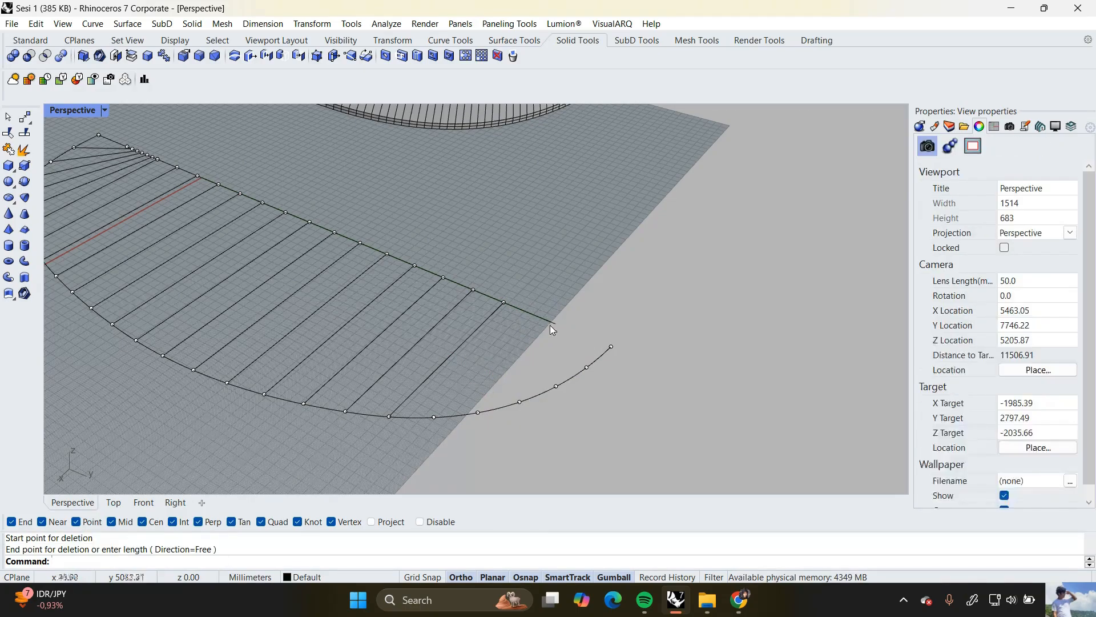
Divide the remaining inner half of this straight end segment into 6 equal segments
{"action": "left_click", "coordinate": [550, 324]}
{"action": "type", "text": "Divide"}
{"action": "key", "text": "Return"}
{"action": "key", "text": "Return"}
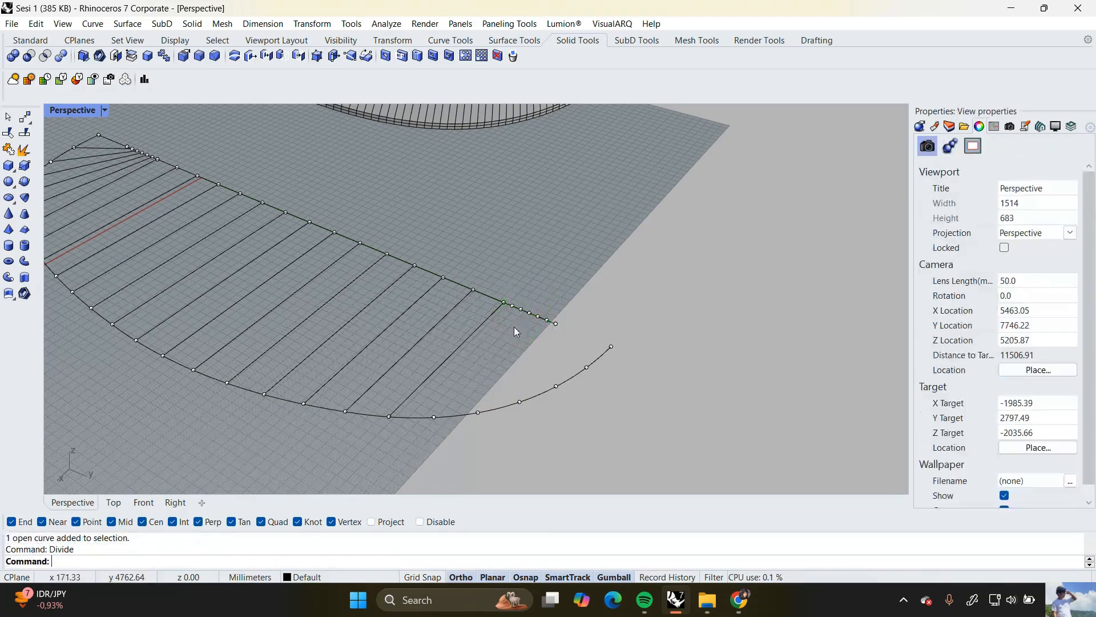
Draw three fan lines between matching division points of the straight and curved segments, starting with the one to the outline's tip
{"action": "type", "text": "Line"}
{"action": "key", "text": "Return"}
{"action": "left_click", "coordinate": [556, 323]}
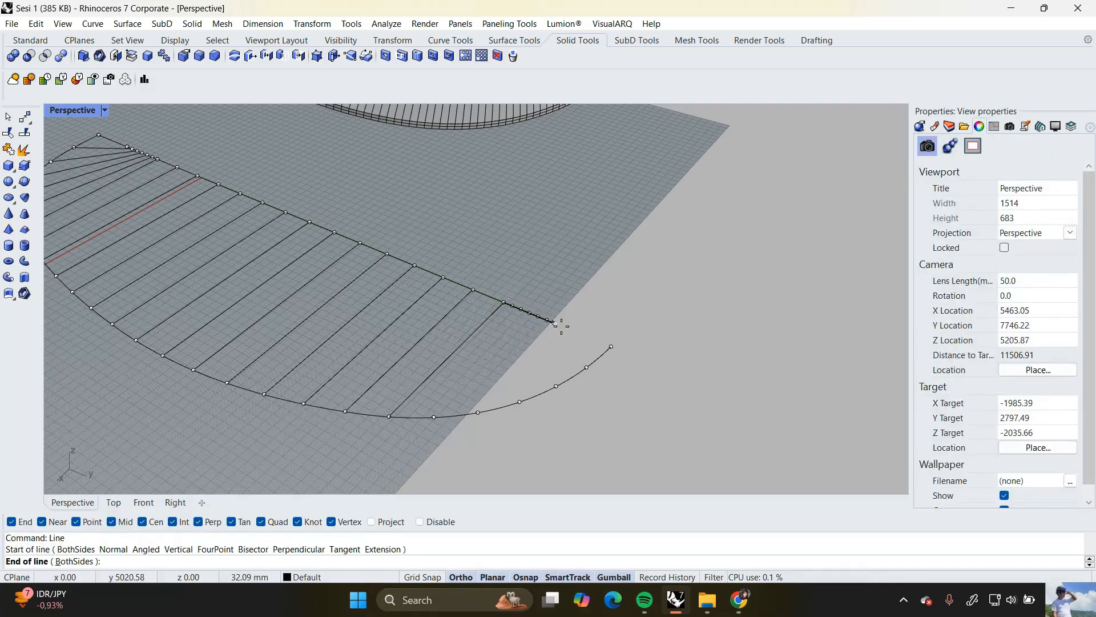
{"action": "left_click", "coordinate": [611, 347]}
{"action": "key", "text": "Return"}
{"action": "left_click", "coordinate": [549, 321]}
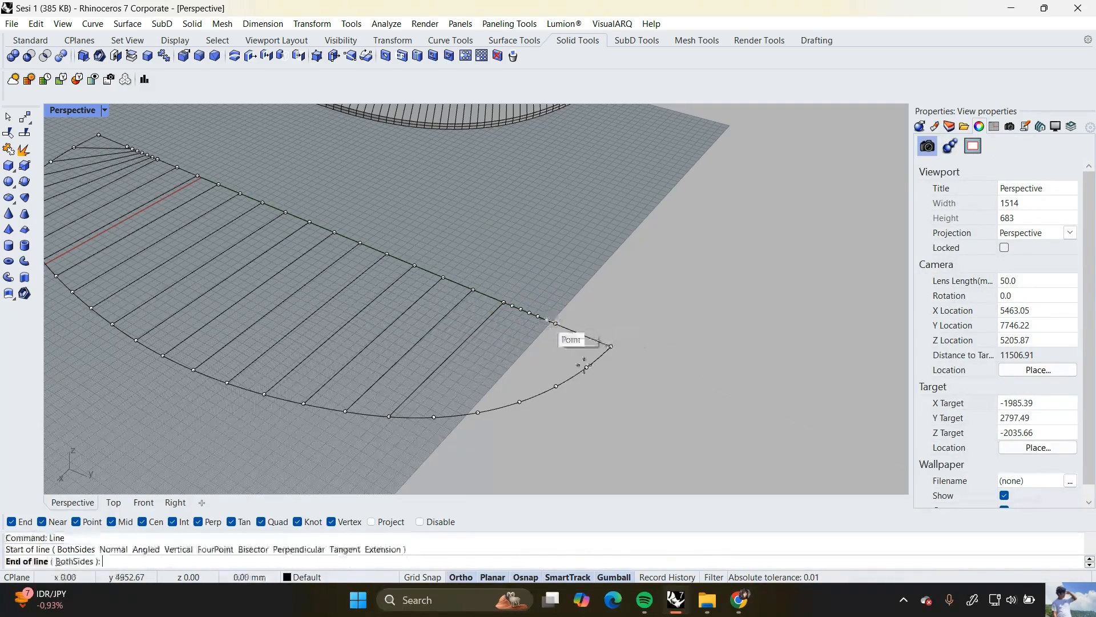
{"action": "left_click", "coordinate": [587, 367]}
{"action": "key", "text": "Return"}
{"action": "left_click", "coordinate": [539, 315]}
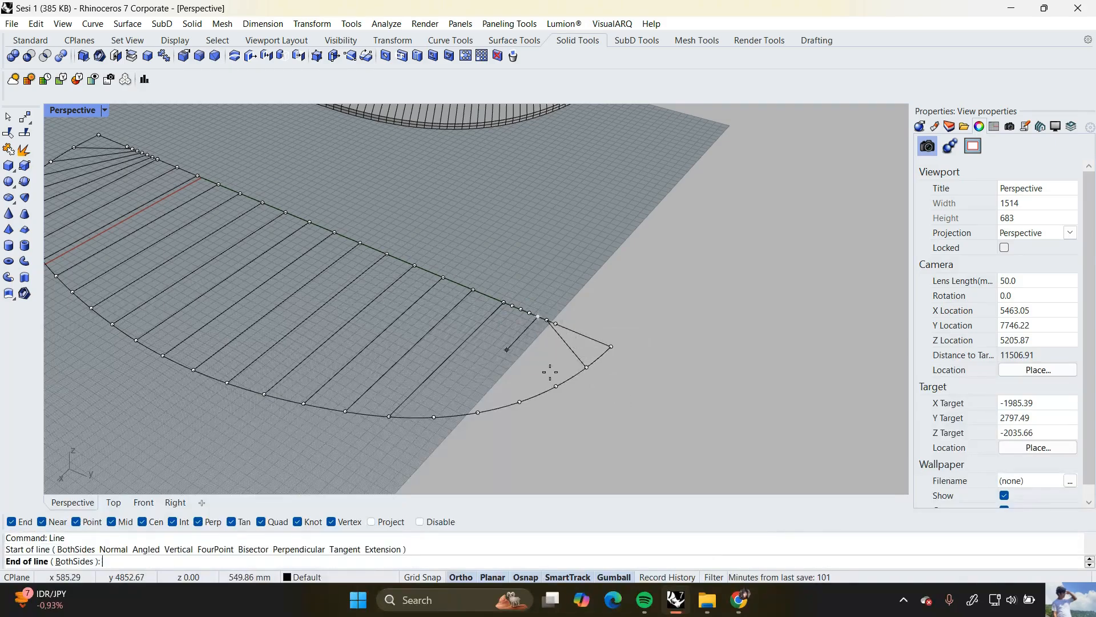
{"action": "left_click", "coordinate": [555, 387]}
Complete this end's fan with three more lines joining the remaining point pairs up to the last cross line
{"action": "key", "text": "Return"}
{"action": "left_click", "coordinate": [530, 313]}
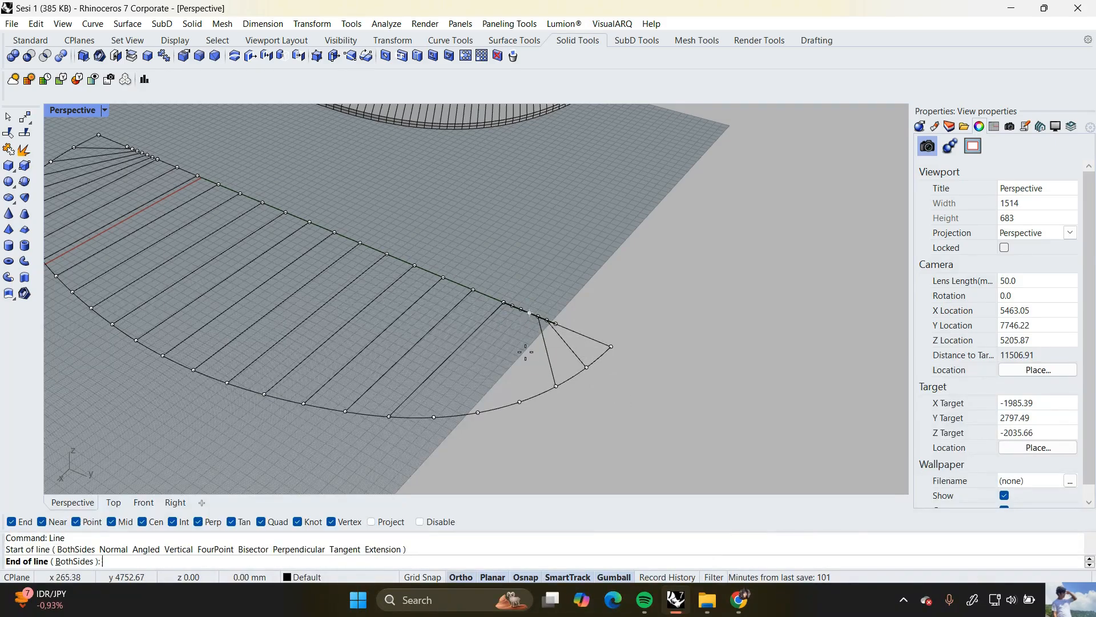
{"action": "left_click", "coordinate": [519, 397]}
{"action": "key", "text": "Return"}
{"action": "left_click", "coordinate": [521, 309]}
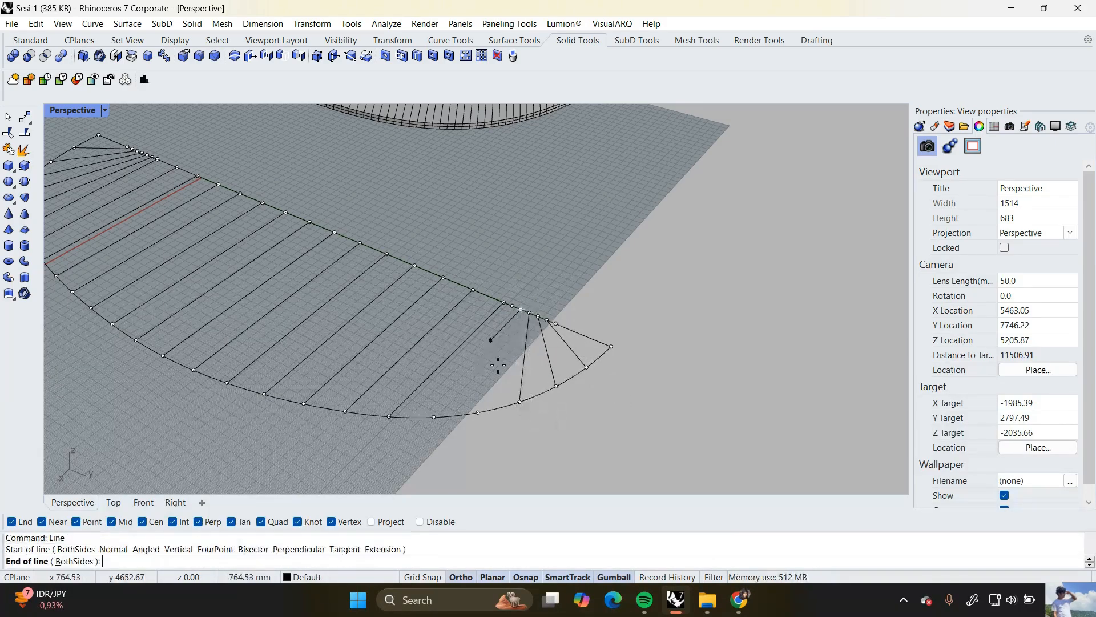
{"action": "left_click", "coordinate": [479, 413]}
{"action": "key", "text": "Return"}
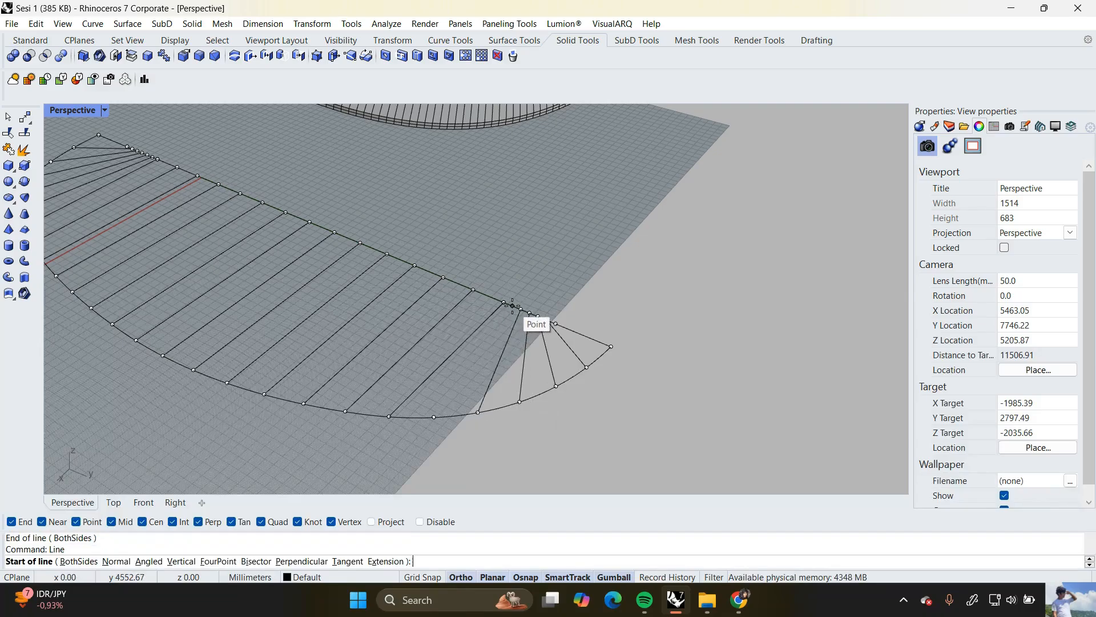
{"action": "left_click", "coordinate": [520, 314]}
{"action": "left_click", "coordinate": [439, 422]}
Project the twelve fan lines of both outline ends vertically onto the roof's inner surface, using the construction plane's Z direction
{"action": "scroll", "coordinate": [455, 391], "scroll_direction": "down", "scroll_amount": 6}
{"action": "mouse_move", "coordinate": [457, 389]}
{"action": "right_mouse_down"}
{"action": "mouse_move", "coordinate": [562, 364]}
{"action": "mouse_move", "coordinate": [467, 384]}
{"action": "mouse_move", "coordinate": [475, 390]}
{"action": "right_mouse_up"}
{"action": "scroll", "coordinate": [448, 379], "scroll_direction": "up", "scroll_amount": 2}
{"action": "scroll", "coordinate": [311, 351], "scroll_direction": "up", "scroll_amount": 2}
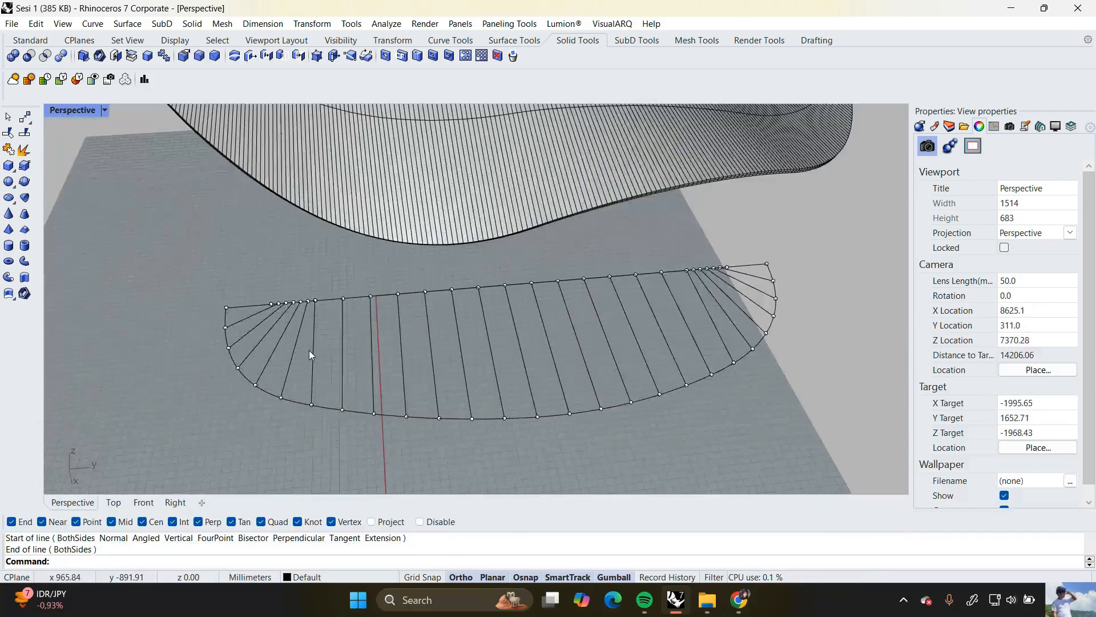
{"action": "left_click_drag", "start_coordinate": [257, 317], "coordinate": [245, 313]}
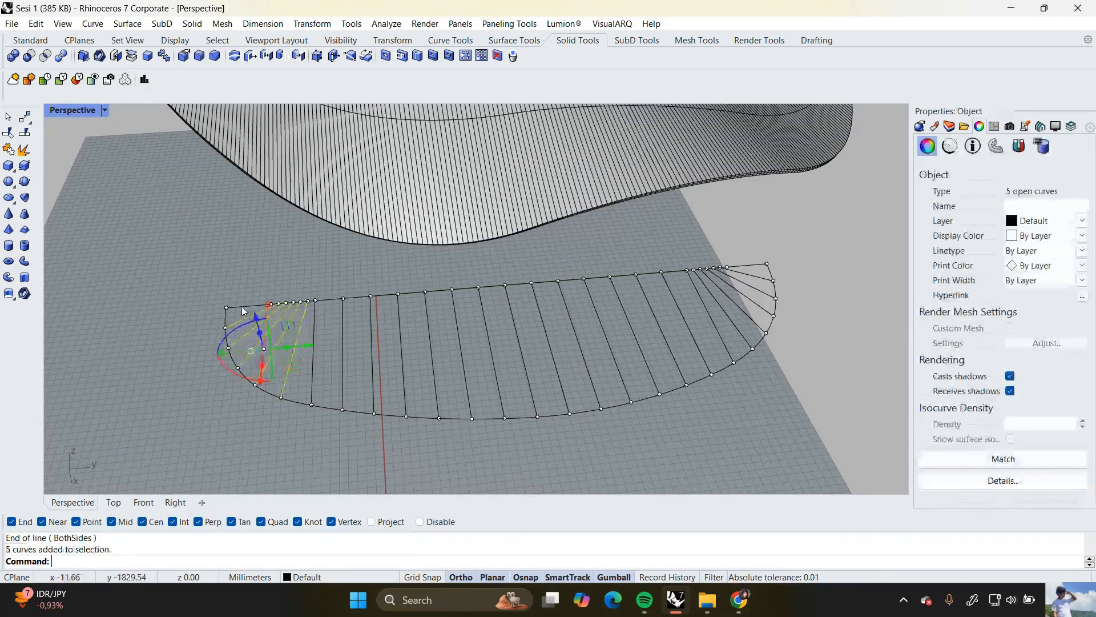
{"action": "left_click", "coordinate": [242, 306], "text": "shift"}
{"action": "scroll", "coordinate": [762, 266], "scroll_direction": "up", "scroll_amount": 2}
{"action": "left_click", "coordinate": [746, 262], "text": "shift"}
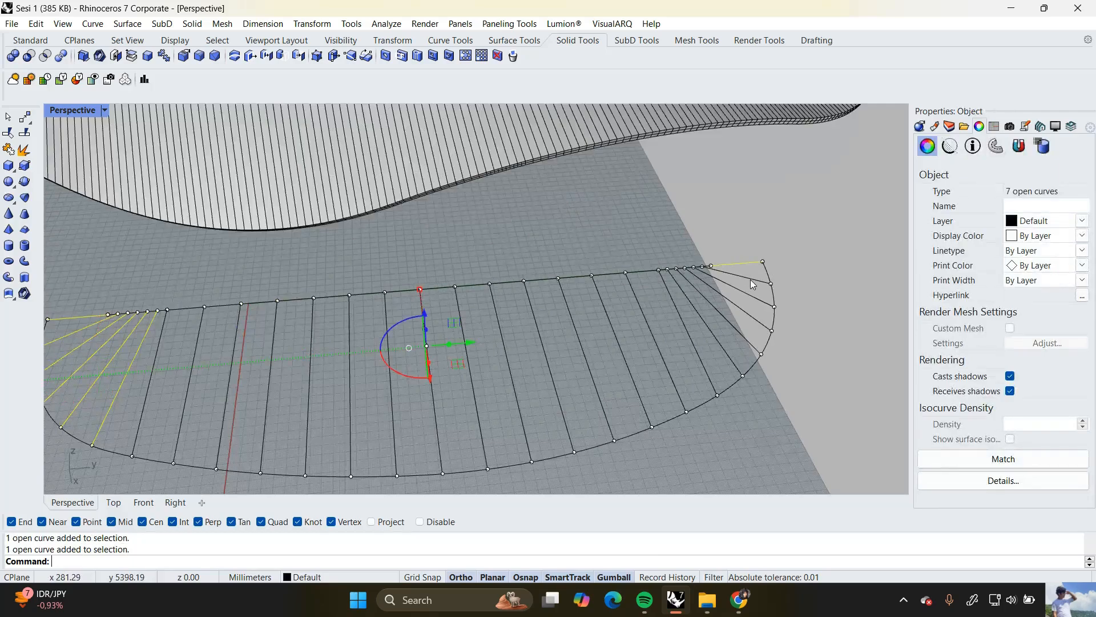
{"action": "left_click_drag", "start_coordinate": [710, 327], "coordinate": [708, 328]}
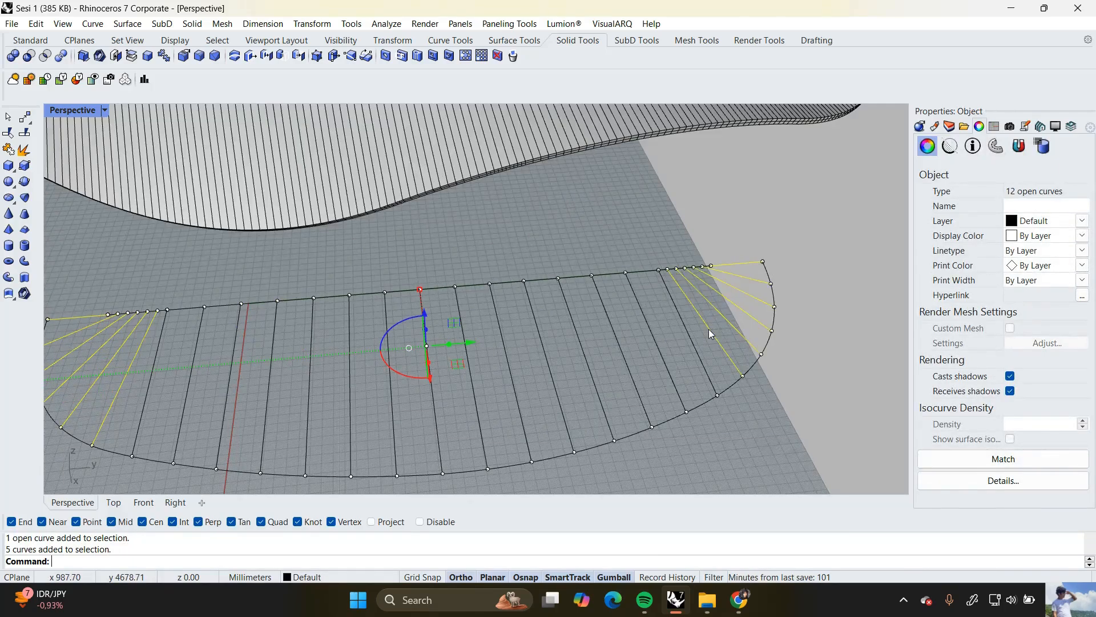
{"action": "scroll", "coordinate": [708, 329], "scroll_direction": "down", "scroll_amount": 5}
{"action": "right_click_drag", "start_coordinate": [707, 323], "coordinate": [619, 307]}
{"action": "right_click", "coordinate": [619, 307]}
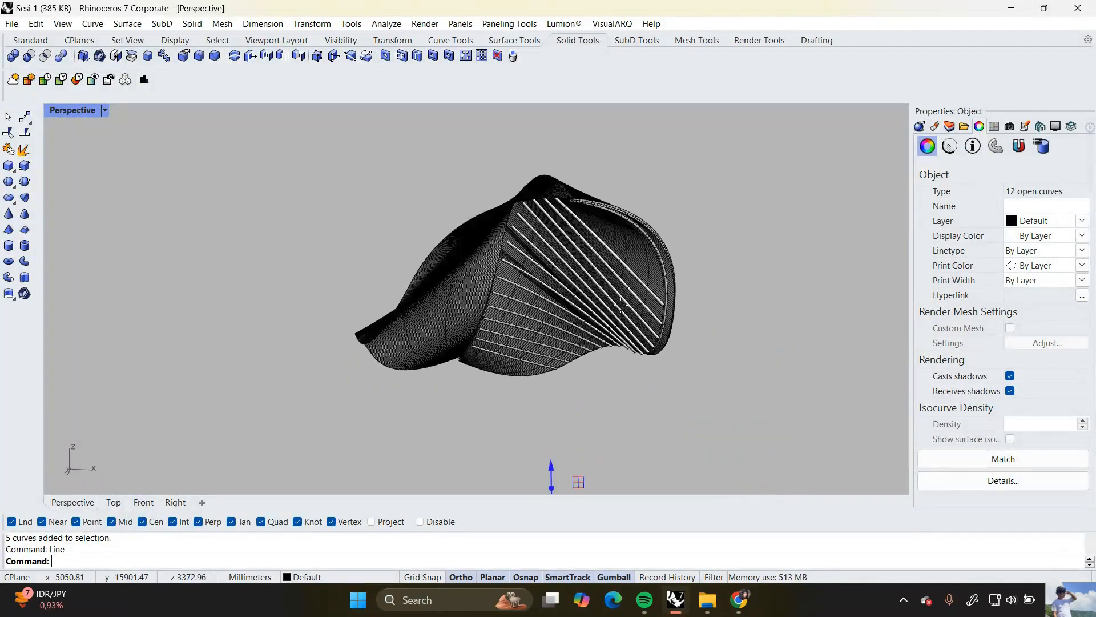
{"action": "scroll", "coordinate": [591, 291], "scroll_direction": "down", "scroll_amount": 3}
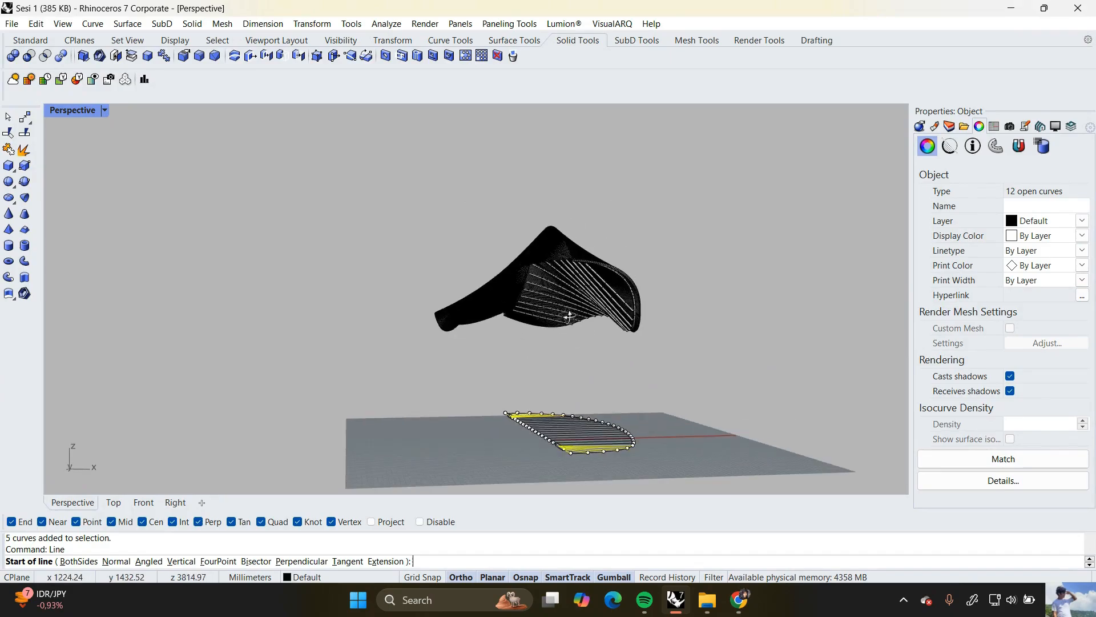
{"action": "right_click_drag", "start_coordinate": [576, 382], "coordinate": [609, 242]}
{"action": "key", "text": "Escape"}
{"action": "type", "text": "Project"}
{"action": "key", "text": "Return"}
{"action": "scroll", "coordinate": [551, 400], "scroll_direction": "up", "scroll_amount": 5}
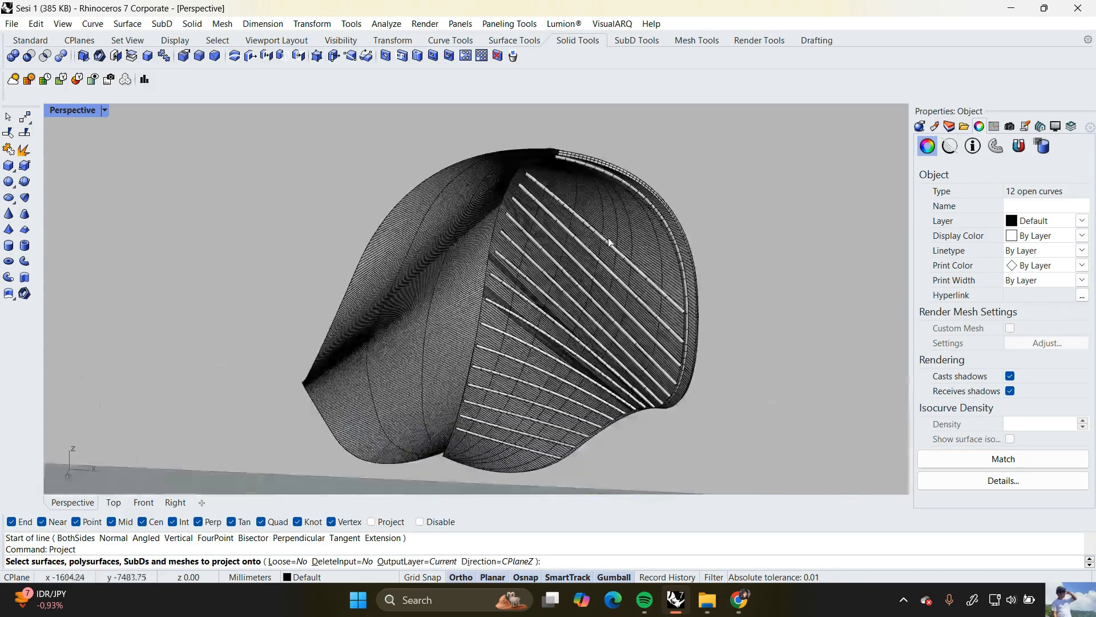
{"action": "left_click", "coordinate": [615, 234]}
{"action": "key", "text": "Return"}
{"action": "right_click_drag", "start_coordinate": [632, 232], "coordinate": [650, 221]}
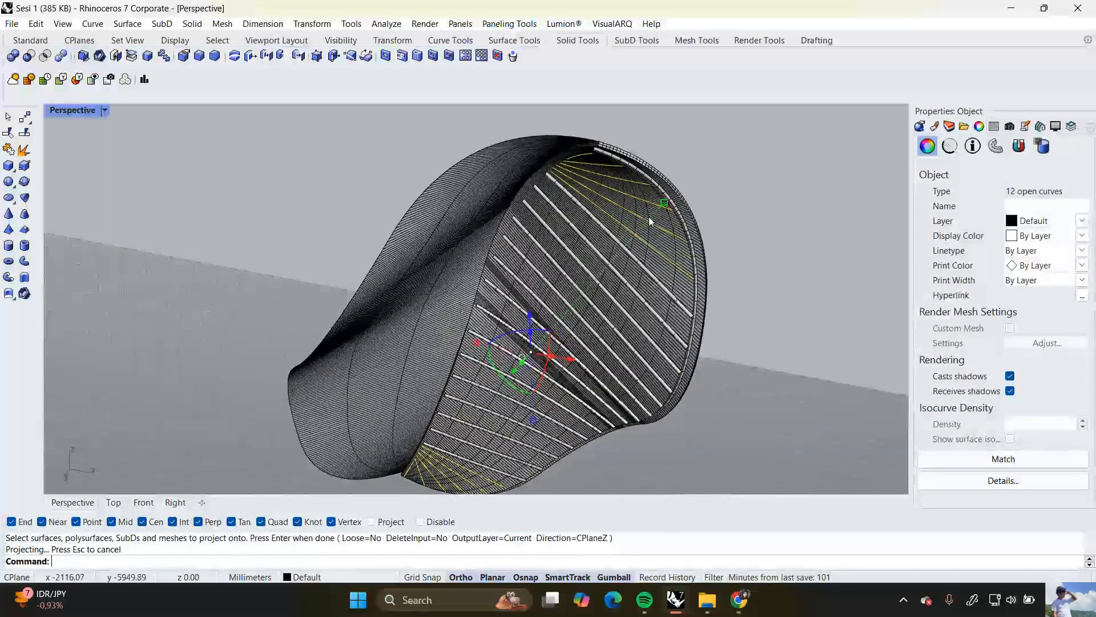
Build flat-capped pipes 70 mm in diameter along the projected fan lines
{"action": "right_click_drag", "start_coordinate": [535, 164], "coordinate": [531, 261]}
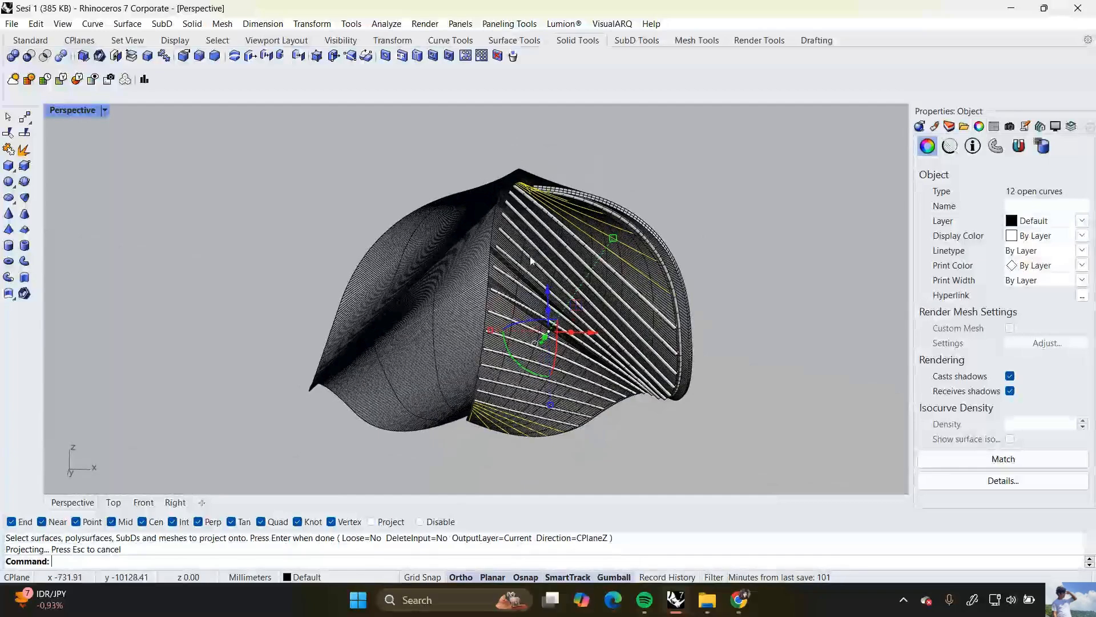
{"action": "key", "text": "Return"}
{"action": "key", "text": "Return"}
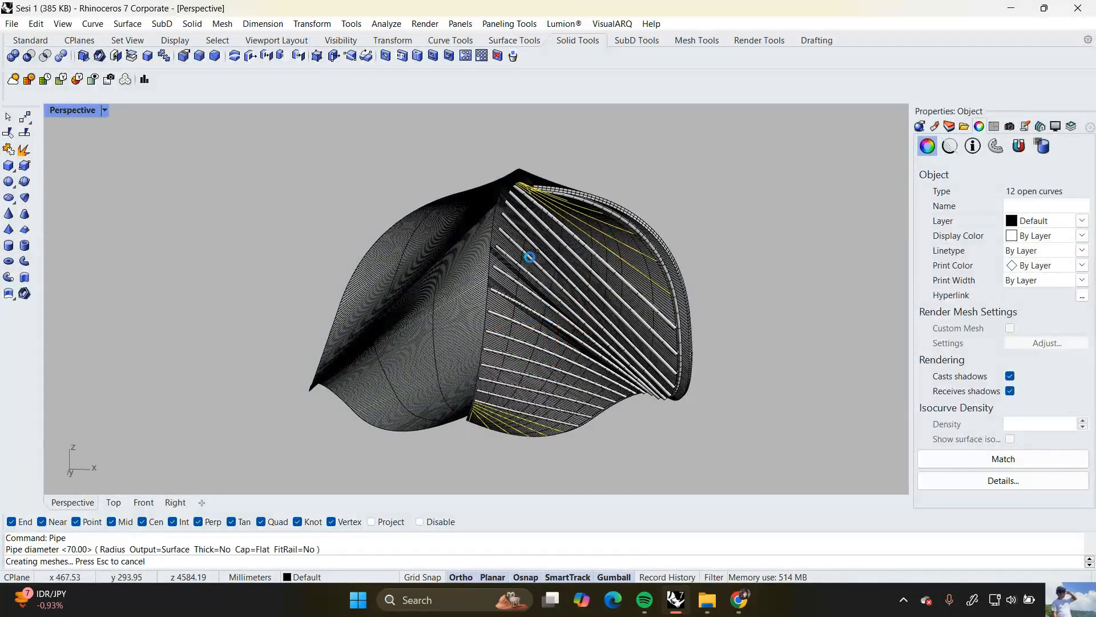
Delete the open surface that served as the projection target under the roof
{"action": "right_click_drag", "start_coordinate": [594, 273], "coordinate": [560, 298]}
{"action": "scroll", "coordinate": [672, 271], "scroll_direction": "up", "scroll_amount": 4}
{"action": "left_click", "coordinate": [678, 282]}
{"action": "scroll", "coordinate": [679, 282], "scroll_direction": "down", "scroll_amount": 3}
{"action": "key", "text": "Delete"}
Delete all points and curves of the flat layout on the ground plane and show the hidden surface
{"action": "scroll", "coordinate": [555, 296], "scroll_direction": "down", "scroll_amount": 4}
{"action": "right_click_drag", "start_coordinate": [550, 228], "coordinate": [528, 273]}
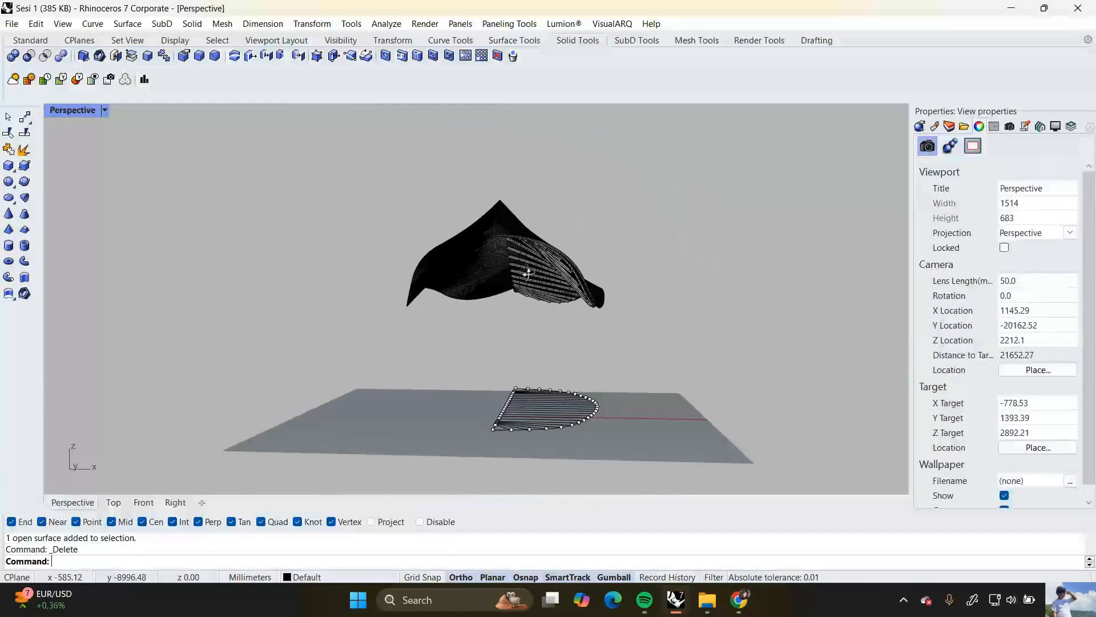
{"action": "left_click_drag", "start_coordinate": [433, 366], "coordinate": [659, 428]}
{"action": "scroll", "coordinate": [510, 203], "scroll_direction": "up", "scroll_amount": 6}
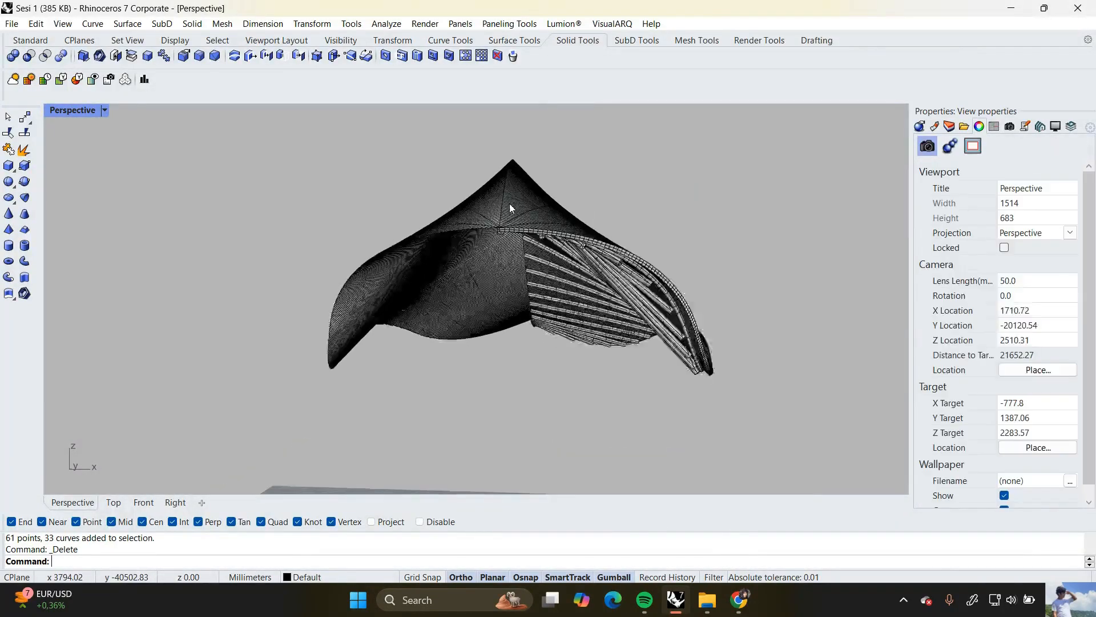
{"action": "right_click_drag", "start_coordinate": [568, 225], "coordinate": [552, 228]}
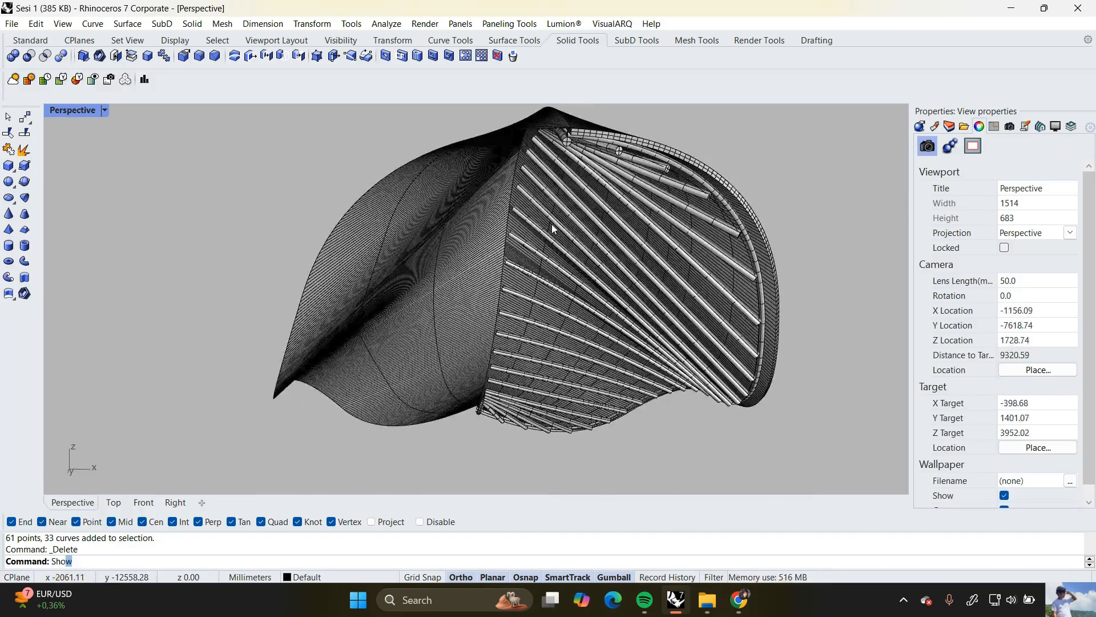
{"action": "key", "text": "Return"}
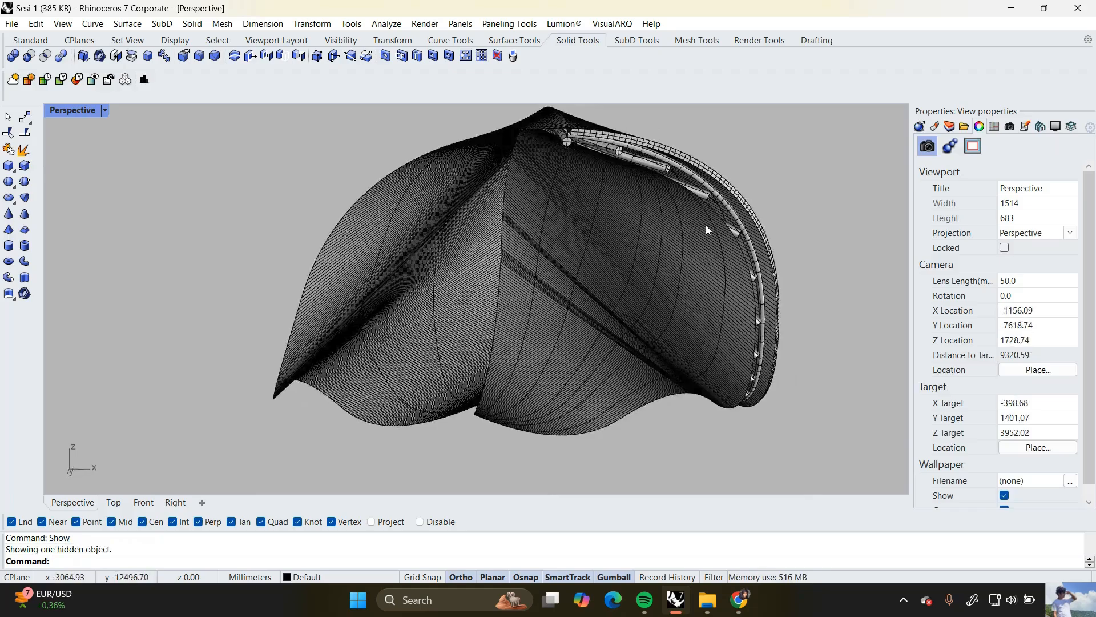
Duplicate the curved outer edge of the restored surface and rebuild the resulting curve with 25 points at degree 2
{"action": "type", "text": "DupEdge"}
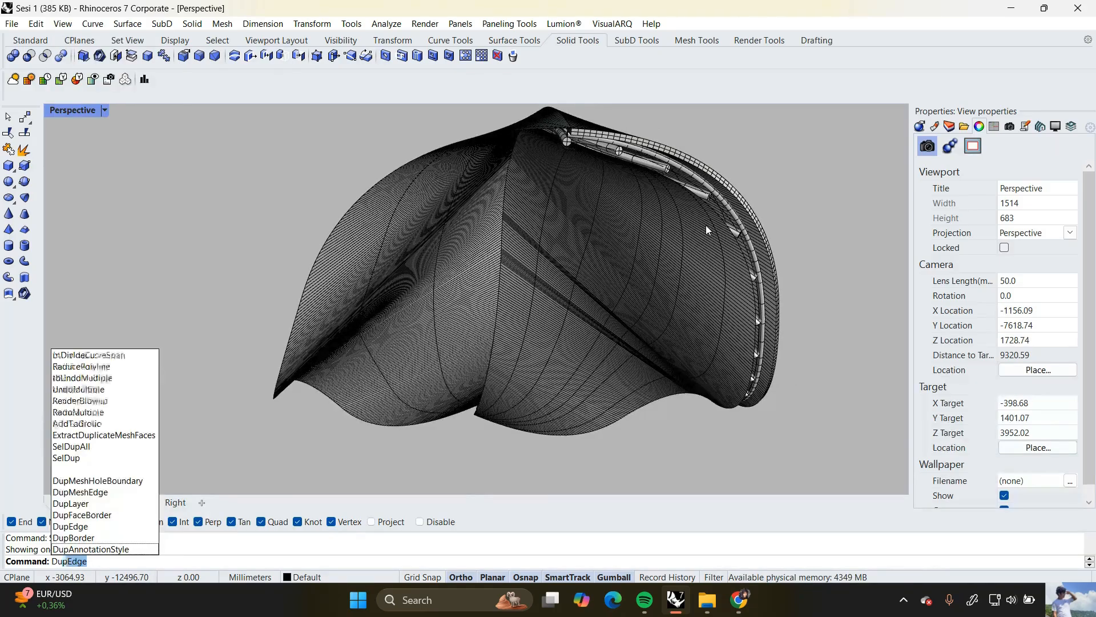
{"action": "key", "text": "Return"}
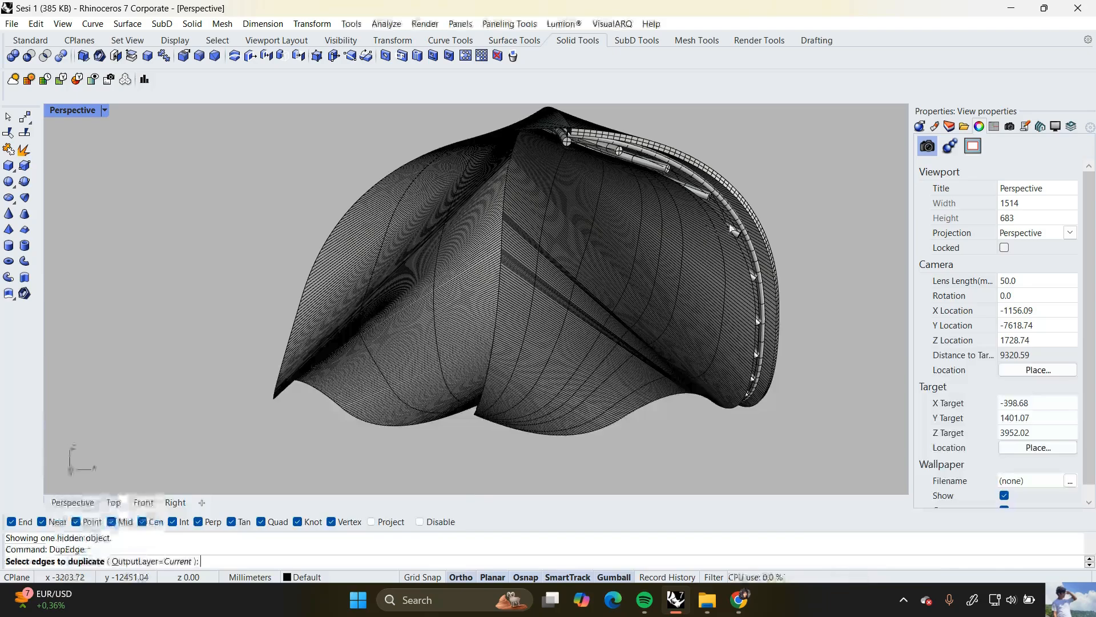
{"action": "left_click", "coordinate": [733, 229]}
{"action": "right_click_drag", "start_coordinate": [631, 236], "coordinate": [627, 221]}
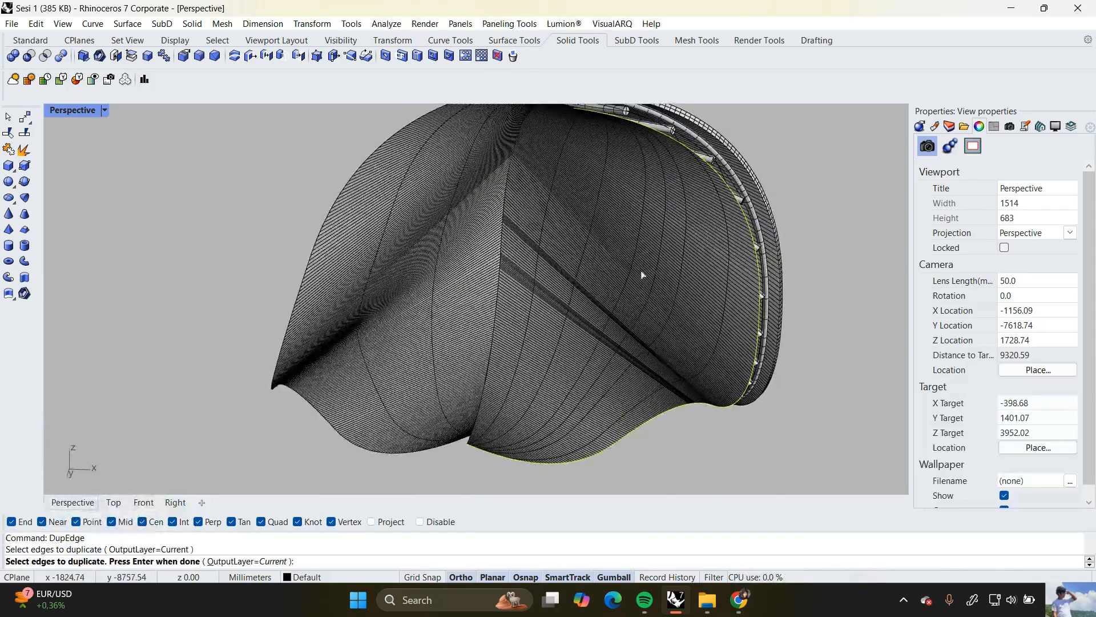
{"action": "key", "text": "Return"}
{"action": "right_click_drag", "start_coordinate": [645, 294], "coordinate": [641, 309]}
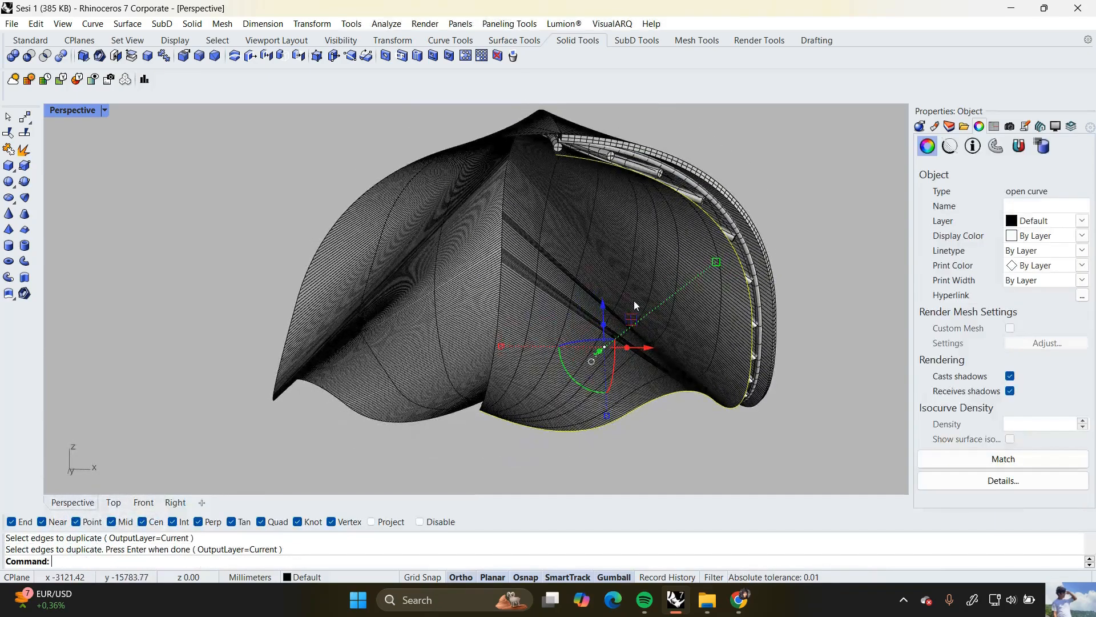
{"action": "key", "text": "Return"}
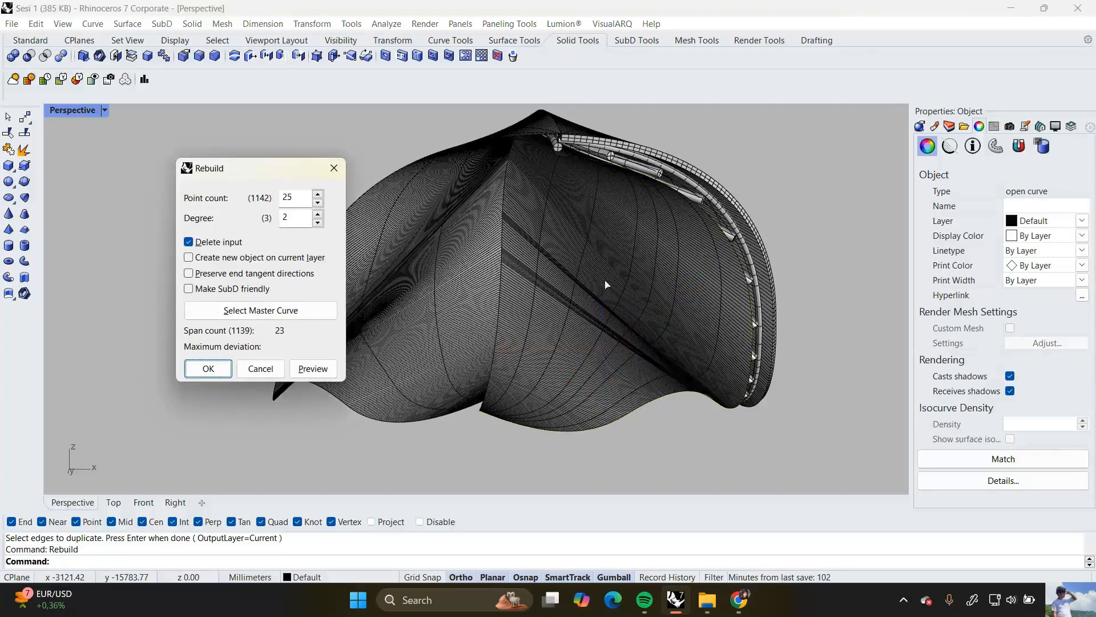
{"action": "left_click", "coordinate": [208, 369]}
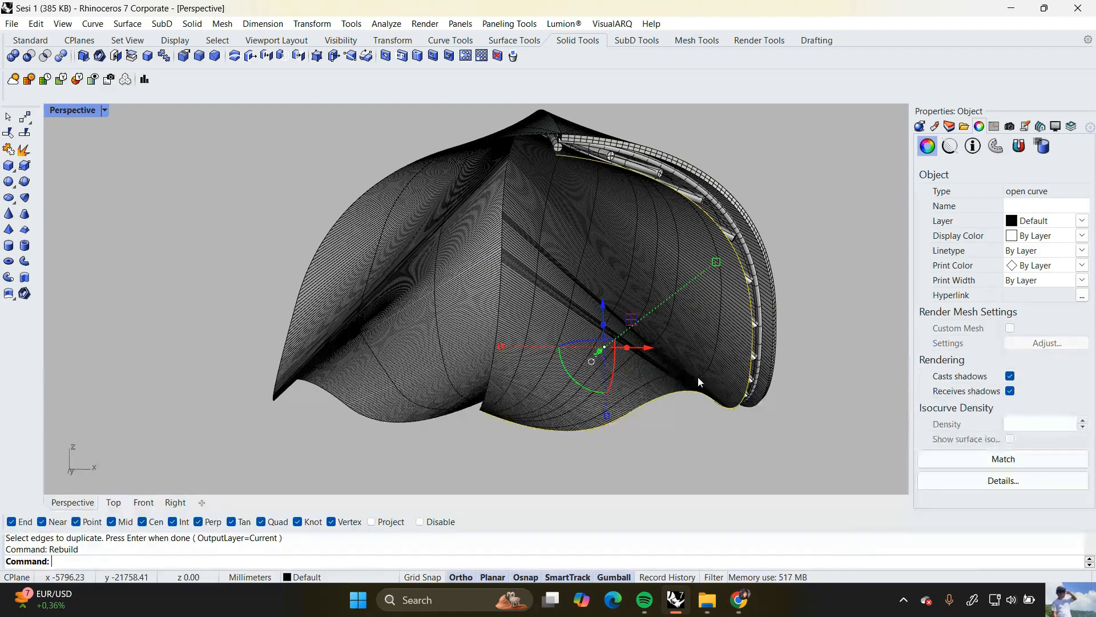
Build a flat-capped pipe 59 mm in diameter along the rebuilt outer edge curve
{"action": "type", "text": "pipe"}
{"action": "key", "text": "Return"}
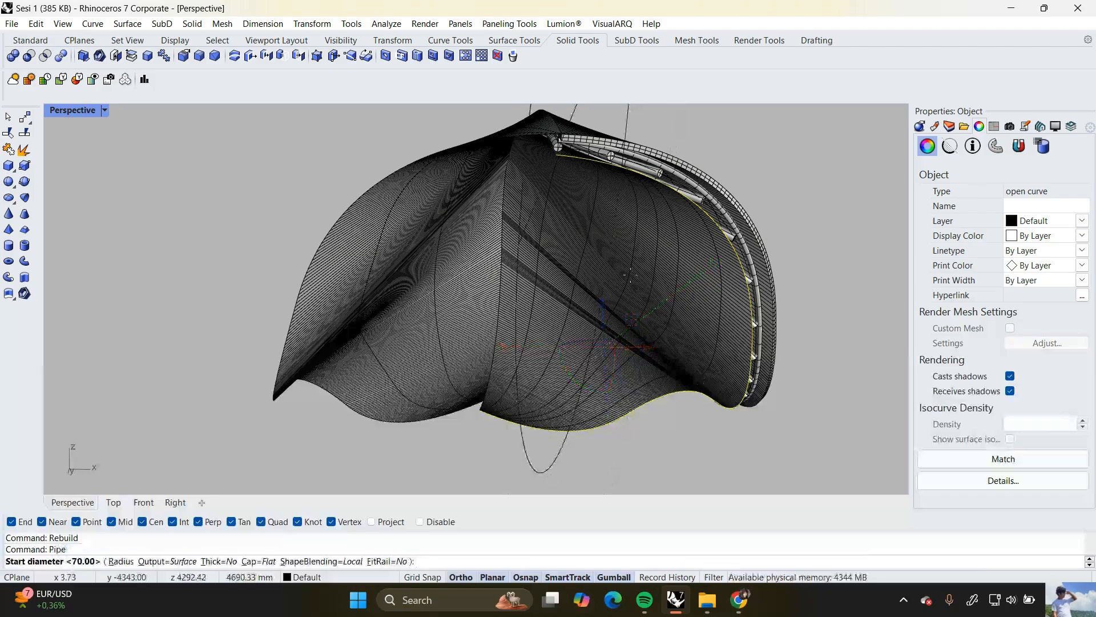
{"action": "type", "text": "59"}
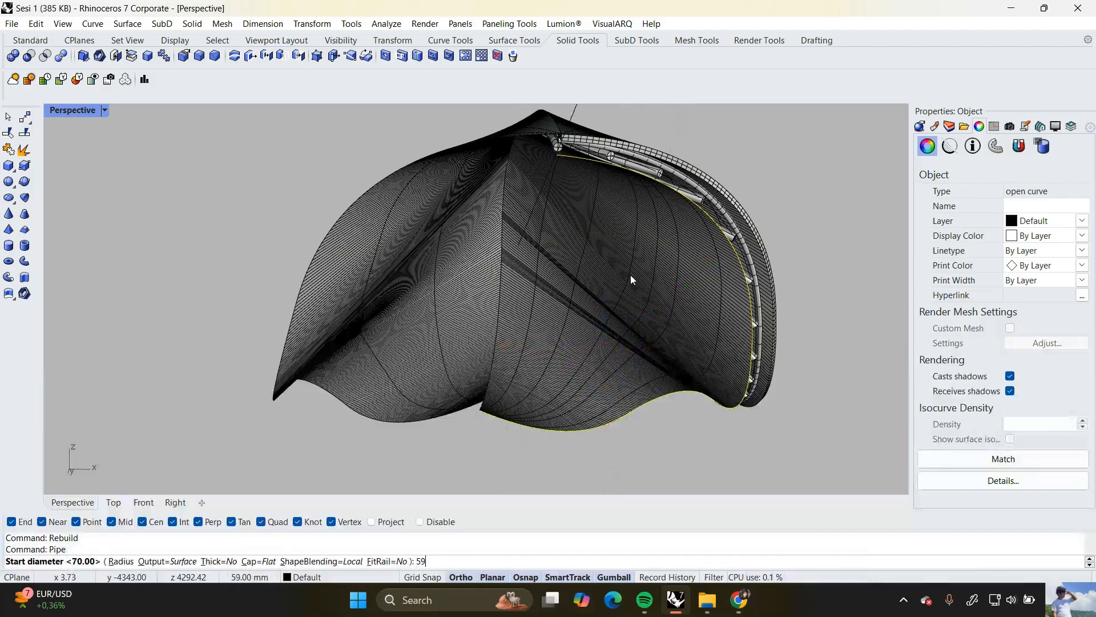
{"action": "key", "text": "Return"}
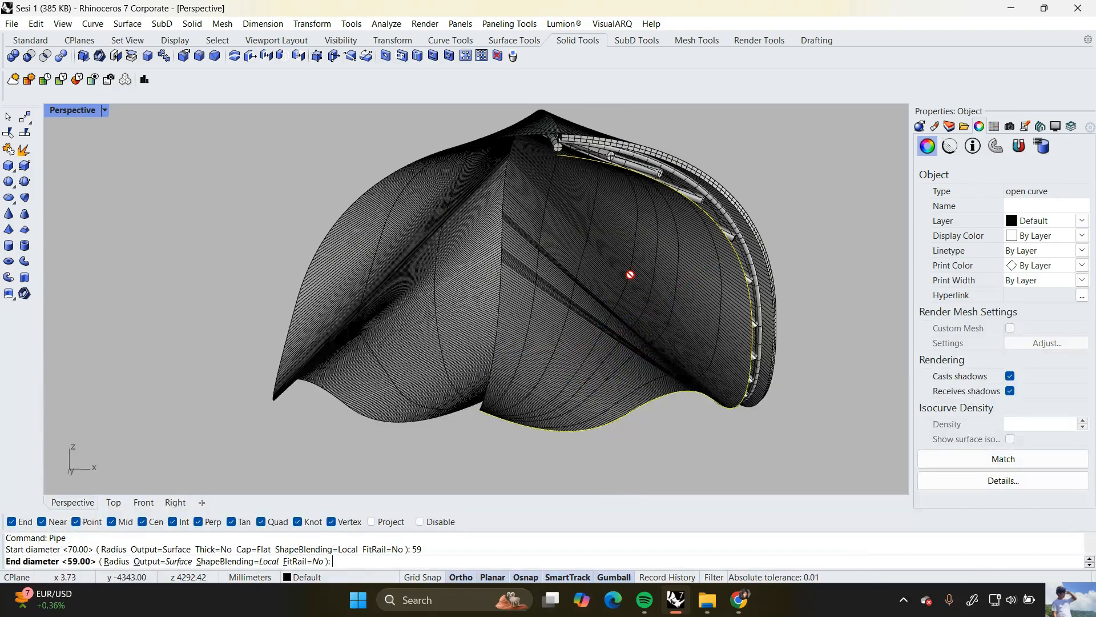
{"action": "type", "text": "59"}
{"action": "key", "text": "Return"}
{"action": "key", "text": "Return"}
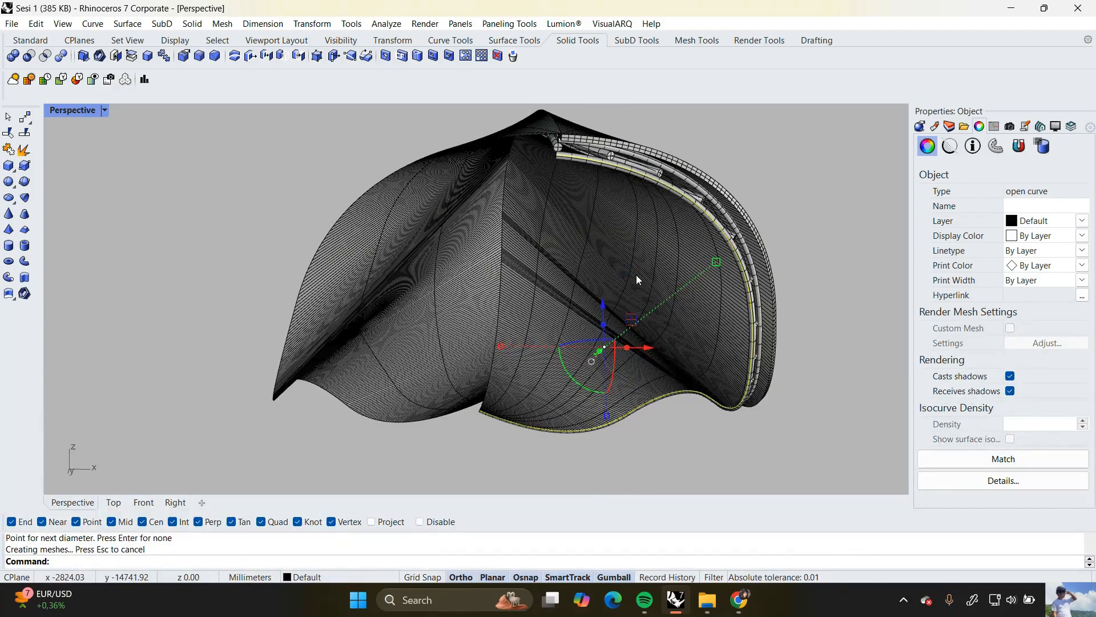
{"action": "key", "text": "Escape"}
Delete the restored surface under the piped half and the bare surface of the opposite half of the roof
{"action": "left_click", "coordinate": [646, 252]}
{"action": "key", "text": "Delete"}
{"action": "right_click_drag", "start_coordinate": [646, 252], "coordinate": [482, 313]}
{"action": "left_click", "coordinate": [482, 313]}
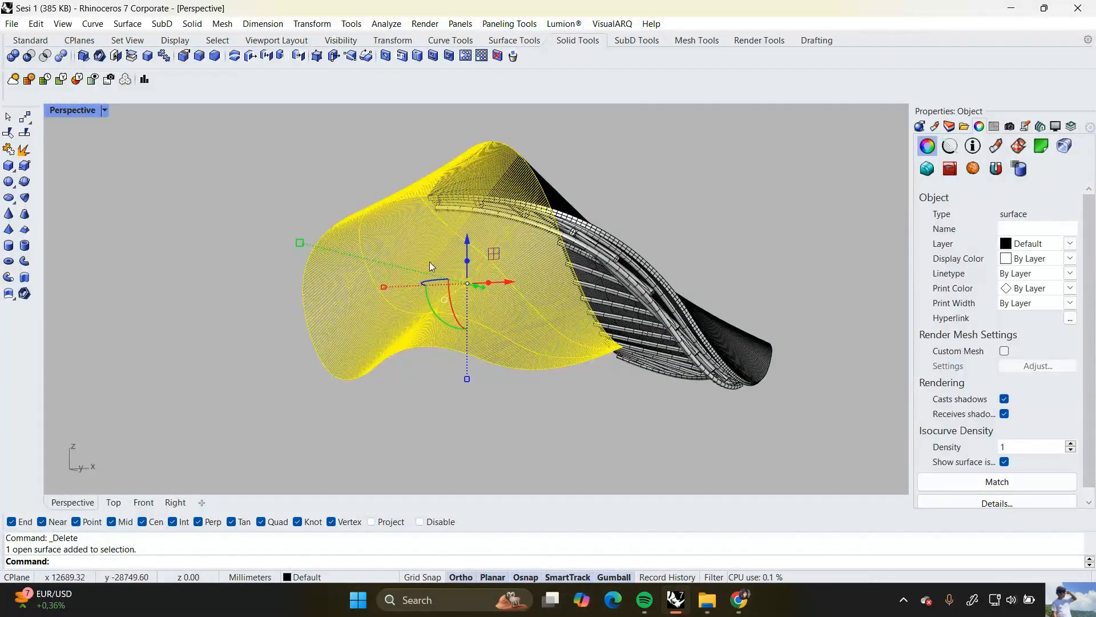
{"action": "key", "text": "Delete"}
Delete the leftover open edge curve on the half of the roof without pipes
{"action": "right_click_drag", "start_coordinate": [487, 259], "coordinate": [628, 267]}
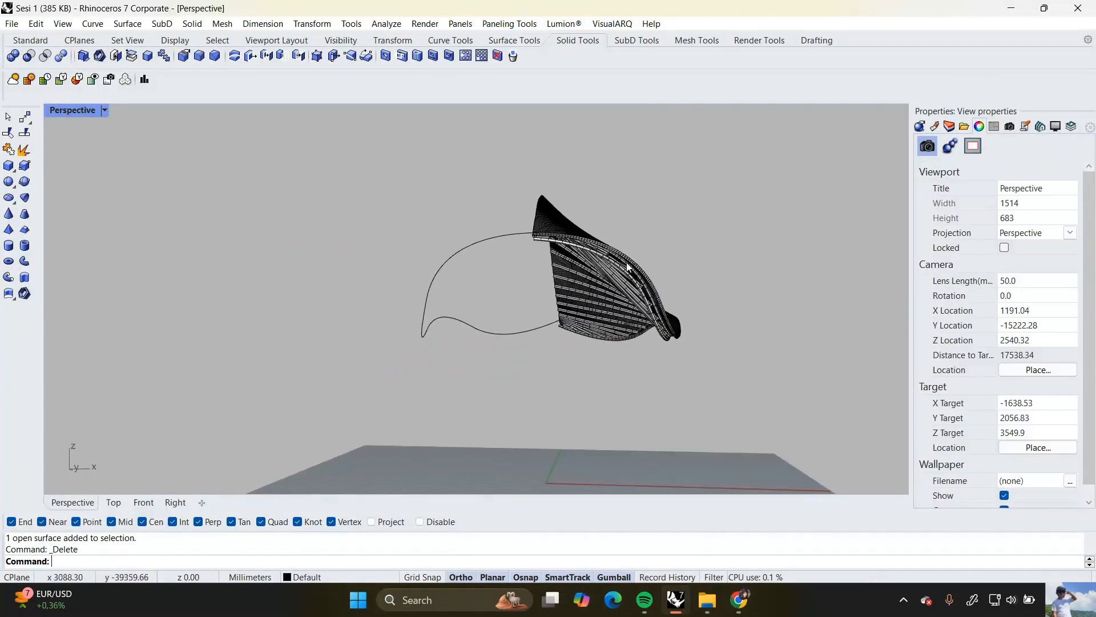
{"action": "left_click_drag", "start_coordinate": [720, 400], "coordinate": [725, 402]}
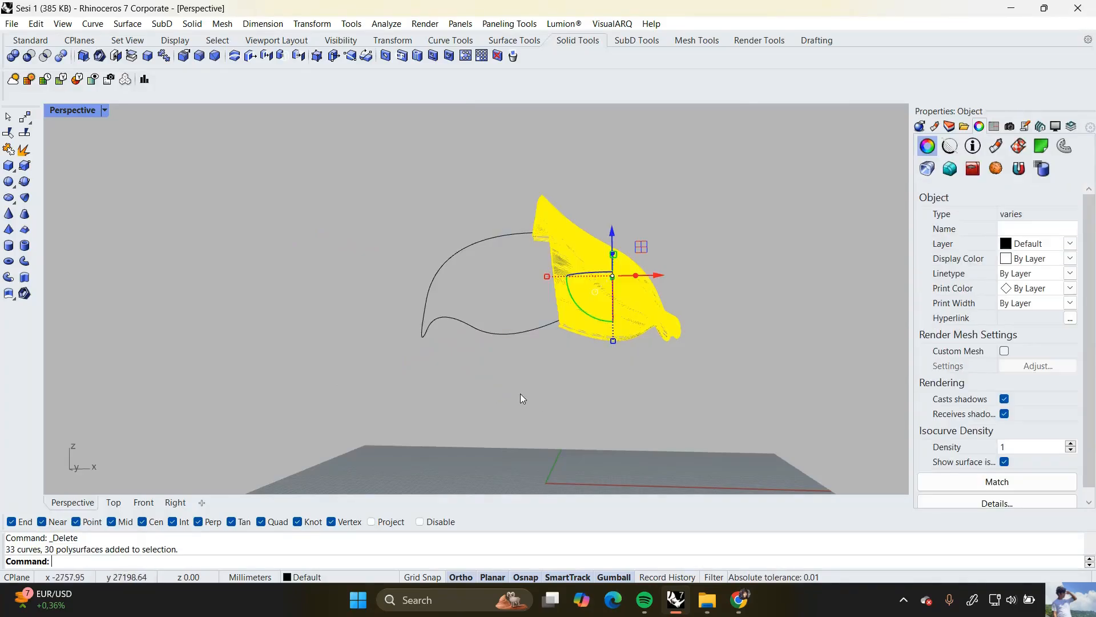
{"action": "left_click_drag", "start_coordinate": [517, 392], "coordinate": [463, 323]}
{"action": "key", "text": "Delete"}
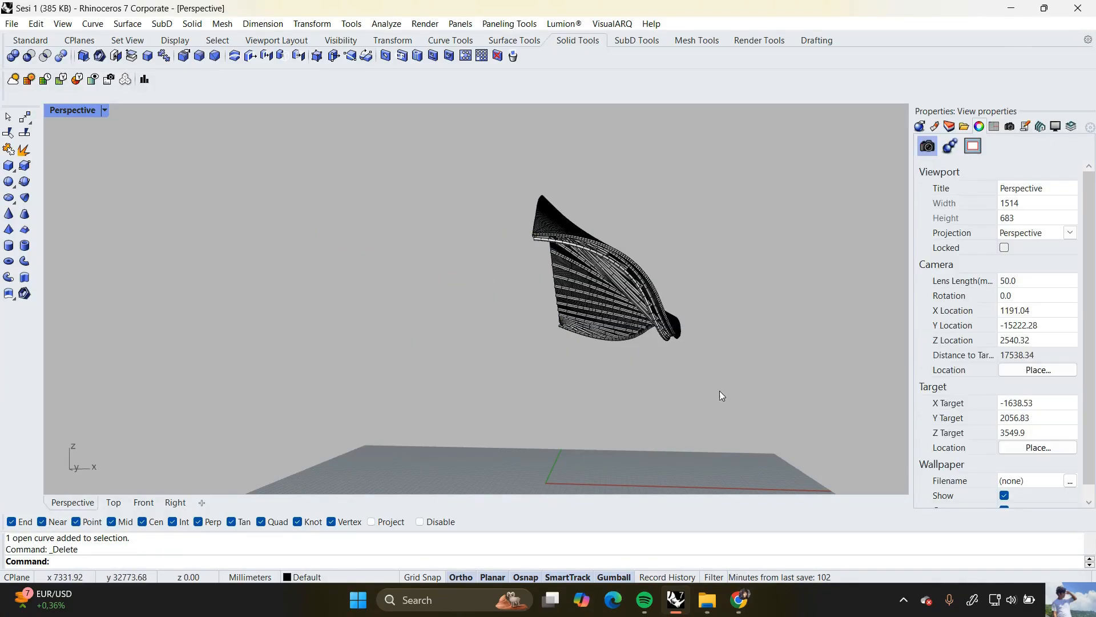
Mirror a copy of the whole remaining half roof and its pipes across the central plane along the ridge
{"action": "left_click_drag", "start_coordinate": [719, 401], "coordinate": [492, 188]}
{"action": "scroll", "coordinate": [494, 193], "scroll_direction": "down", "scroll_amount": 3}
{"action": "right_click_drag", "start_coordinate": [493, 194], "coordinate": [465, 227]}
{"action": "type", "text": "mi"}
{"action": "key", "text": "Return"}
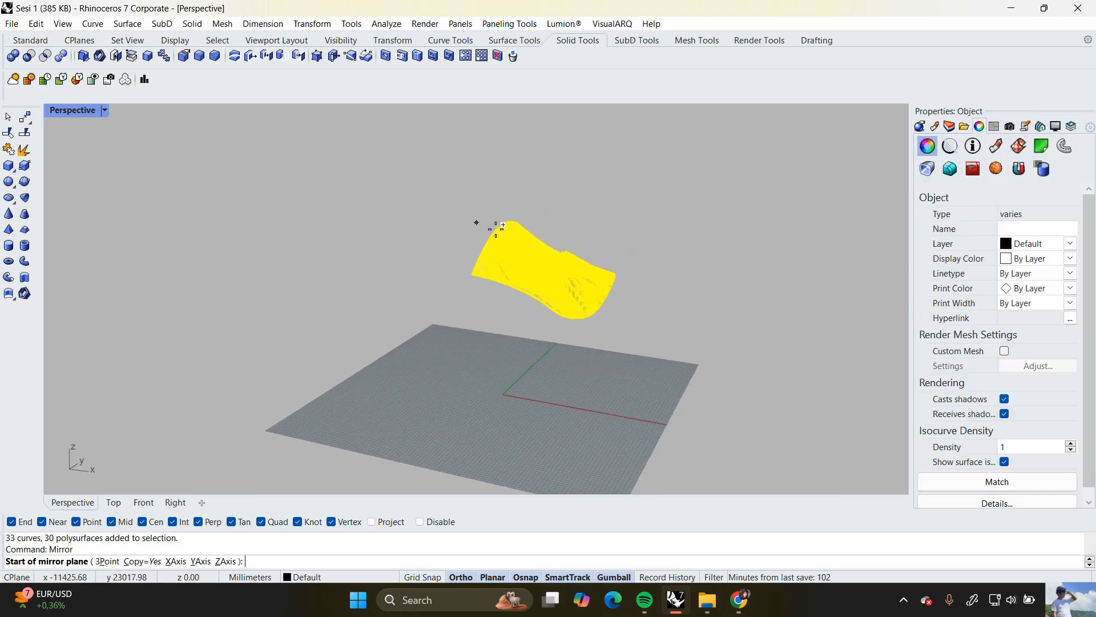
{"action": "scroll", "coordinate": [500, 226], "scroll_direction": "up", "scroll_amount": 5}
{"action": "left_click", "coordinate": [506, 216]}
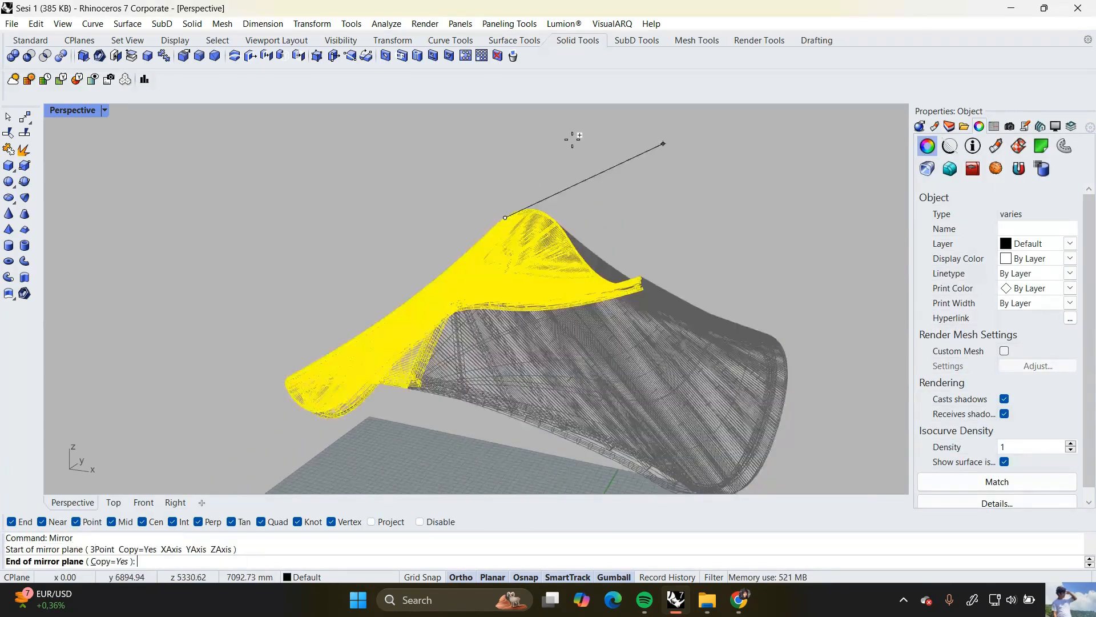
{"action": "scroll", "coordinate": [573, 140], "scroll_direction": "down", "scroll_amount": 5}
{"action": "left_click", "coordinate": [577, 149]}
{"action": "scroll", "coordinate": [577, 150], "scroll_direction": "up", "scroll_amount": 2}
{"action": "left_click", "coordinate": [577, 152]}
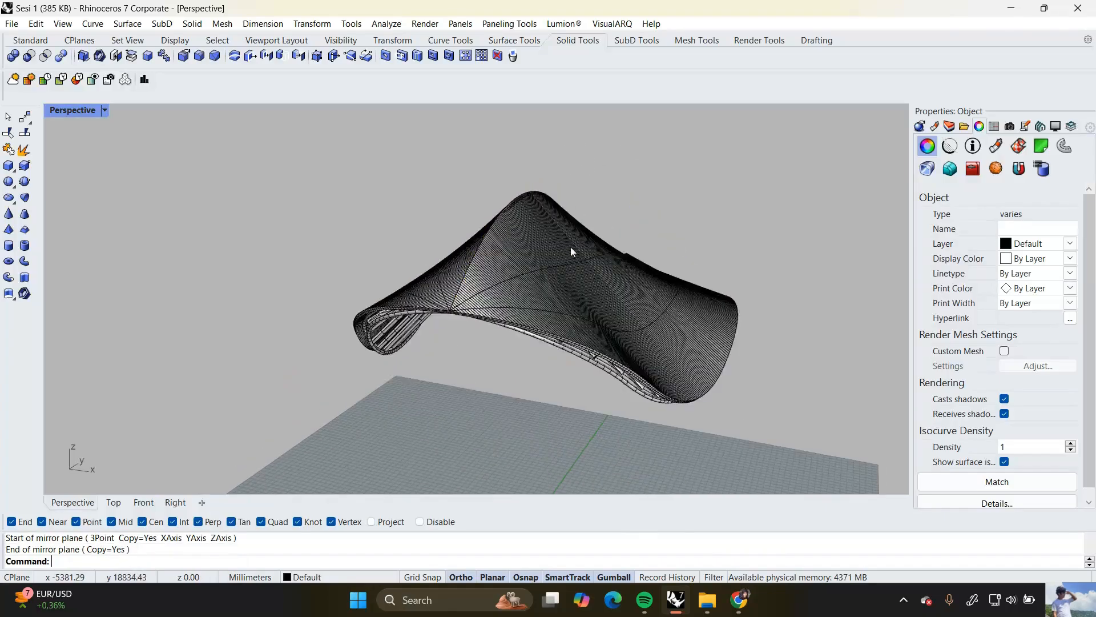
Try the Rendered display mode on the perspective view, and set the view to Realistic
{"action": "right_click_drag", "start_coordinate": [571, 247], "coordinate": [362, 203]}
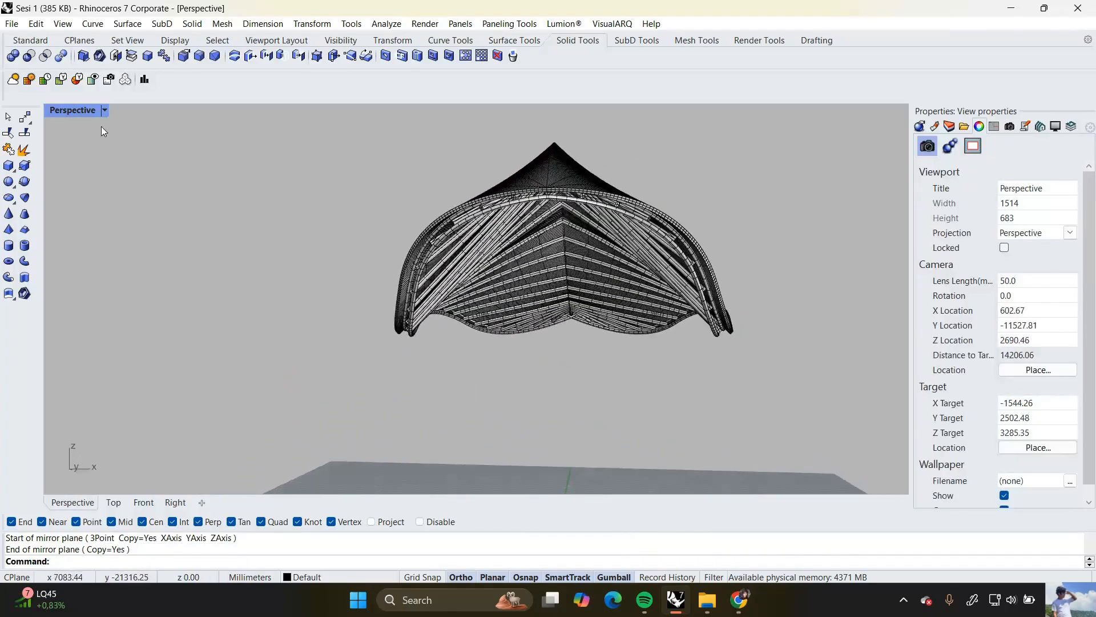
{"action": "left_click", "coordinate": [105, 112]}
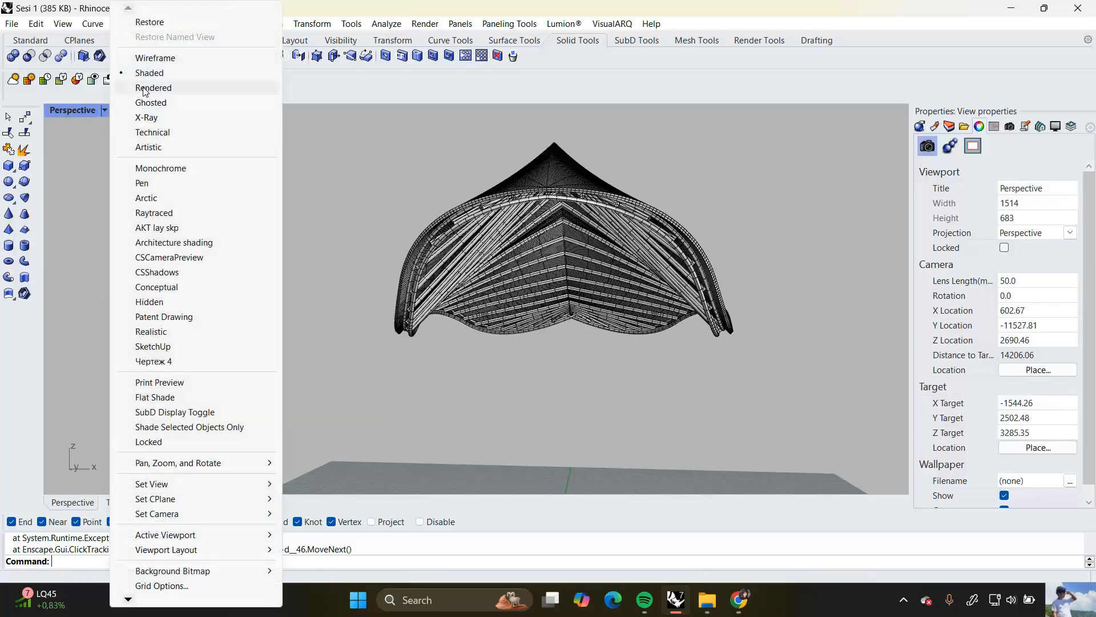
{"action": "left_click", "coordinate": [144, 89]}
{"action": "right_click_drag", "start_coordinate": [445, 277], "coordinate": [104, 142]}
{"action": "left_click", "coordinate": [108, 112]}
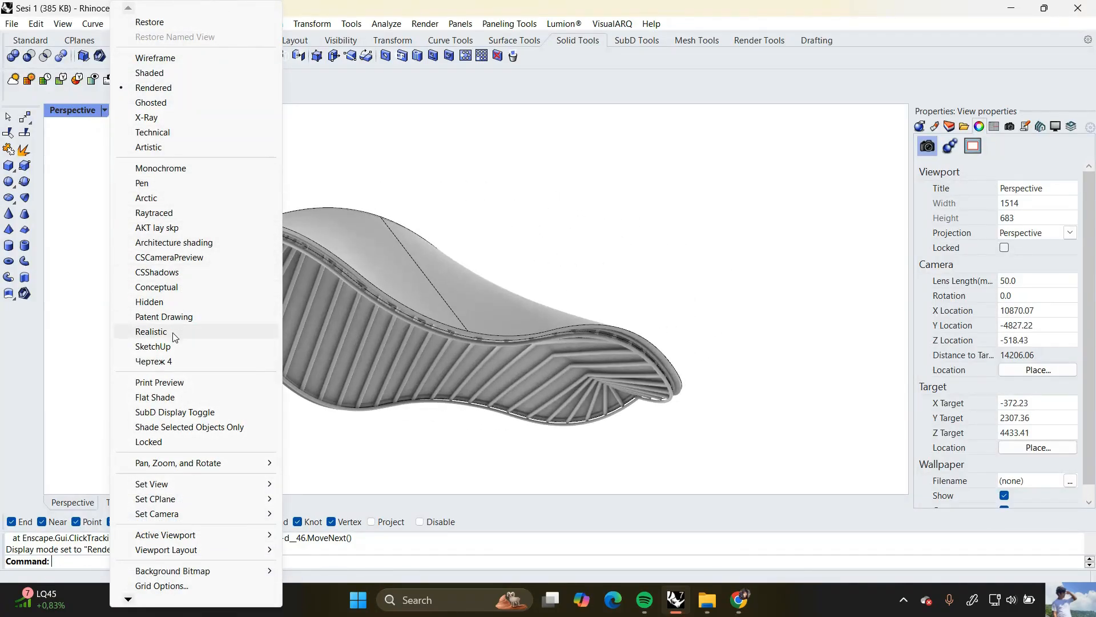
{"action": "left_click", "coordinate": [151, 332]}
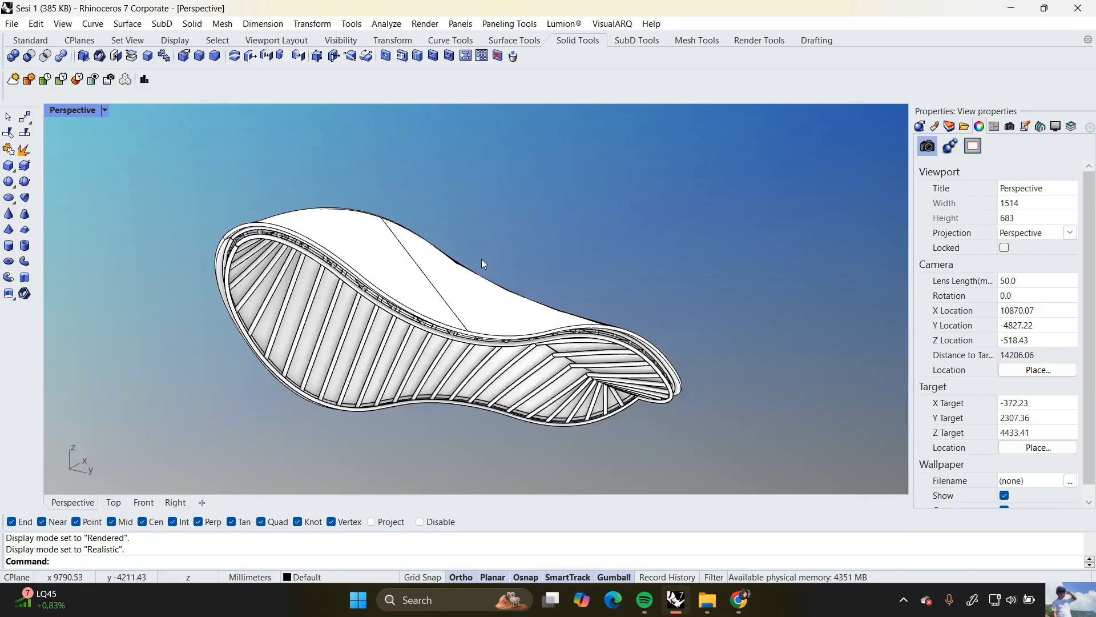
Examine the completed roof from several sides, checking the underside ribs, the edge pipes and the central ridge
{"action": "right_click_drag", "start_coordinate": [481, 263], "coordinate": [603, 284]}
{"action": "scroll", "coordinate": [583, 332], "scroll_direction": "up", "scroll_amount": 4}
{"action": "scroll", "coordinate": [675, 252], "scroll_direction": "up", "scroll_amount": 4}
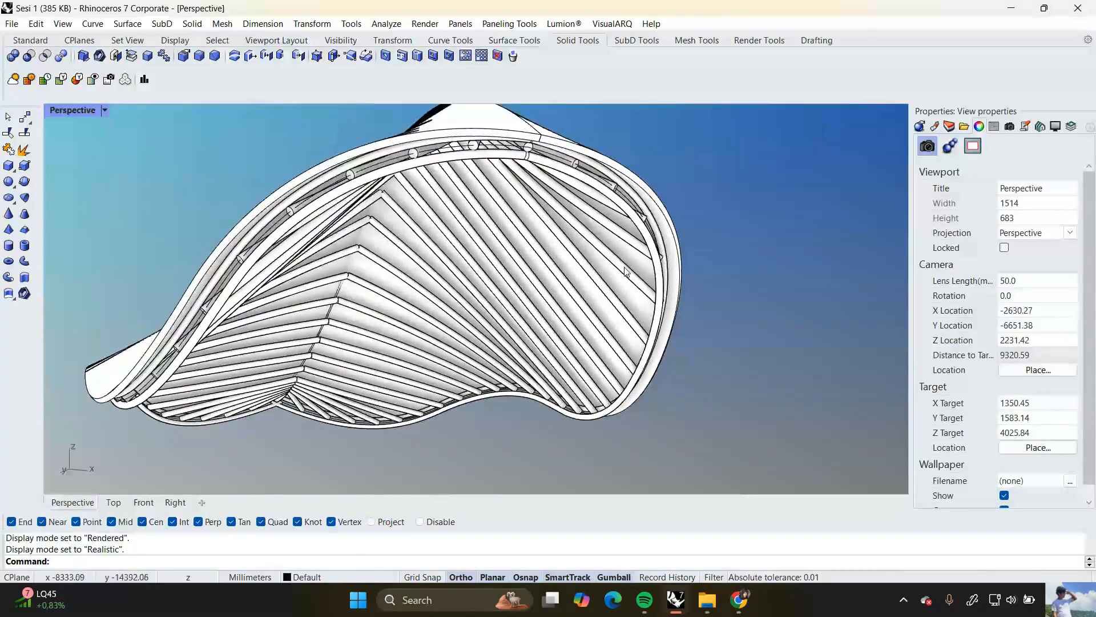
{"action": "scroll", "coordinate": [620, 214], "scroll_direction": "down", "scroll_amount": 2}
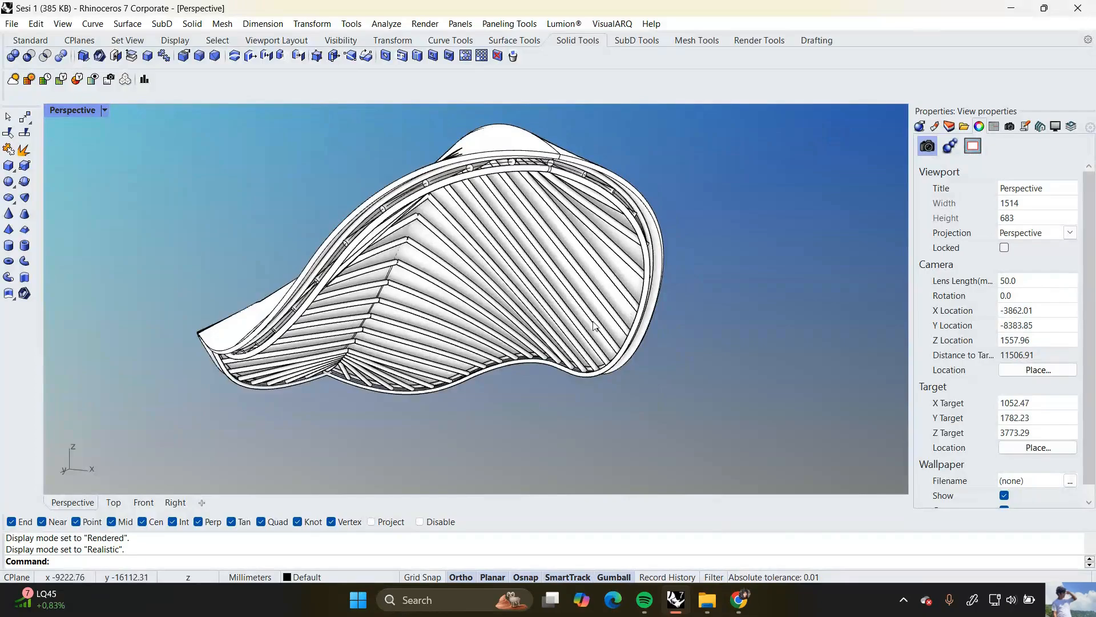
{"action": "scroll", "coordinate": [593, 325], "scroll_direction": "down", "scroll_amount": 1}
{"action": "right_click_drag", "start_coordinate": [593, 325], "coordinate": [477, 398]}
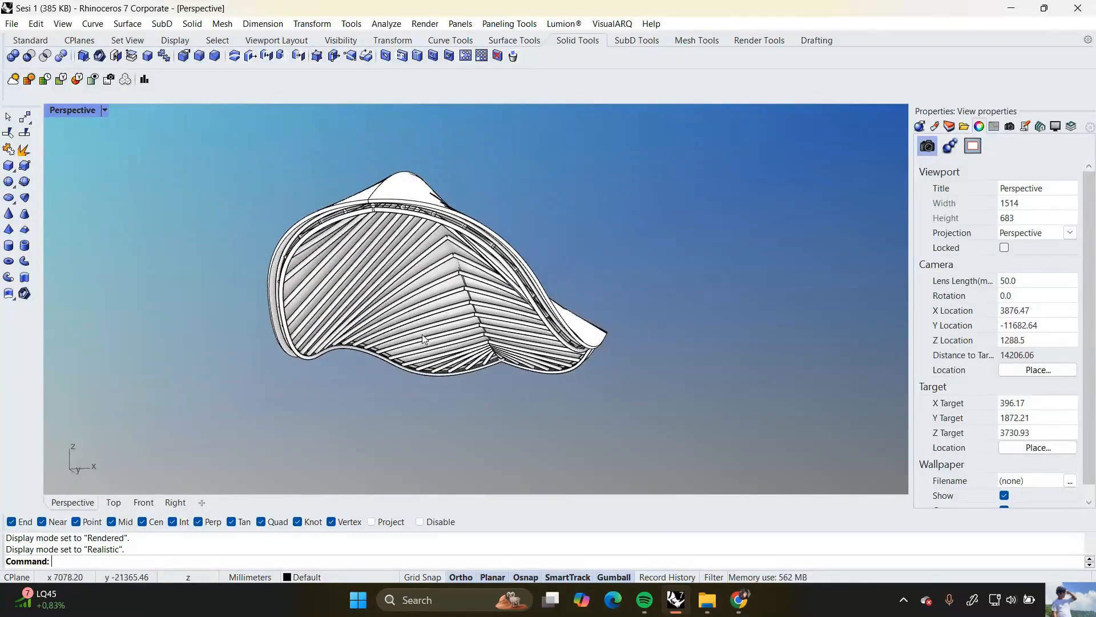
{"action": "right_click_drag", "start_coordinate": [406, 252], "coordinate": [440, 272]}
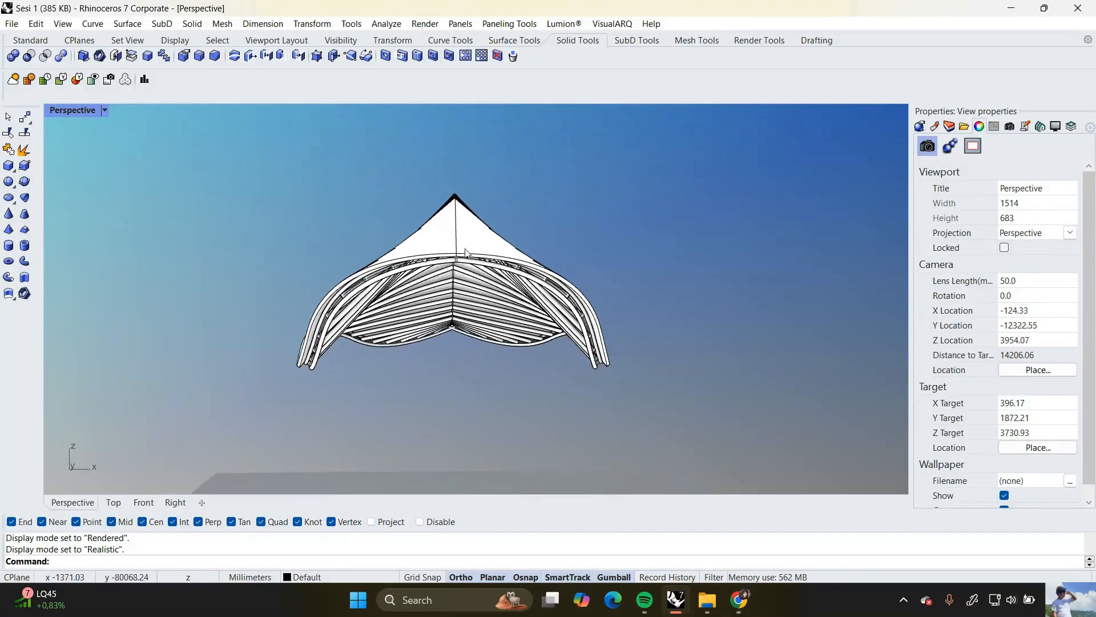
{"action": "right_click_drag", "start_coordinate": [462, 327], "coordinate": [427, 332]}
{"action": "right_click_drag", "start_coordinate": [374, 267], "coordinate": [337, 239]}
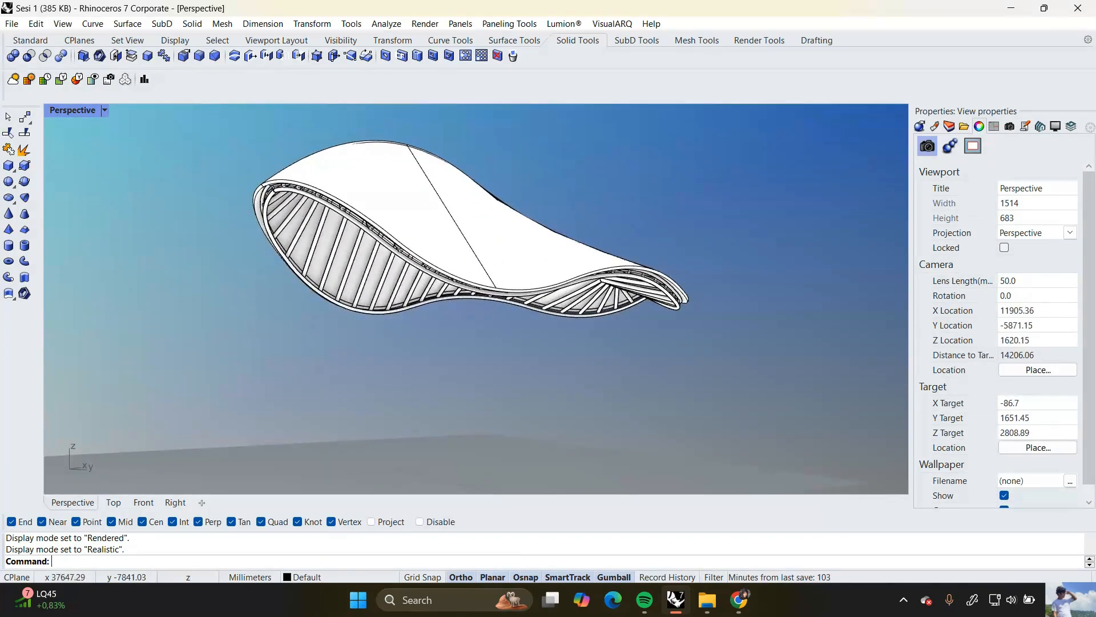